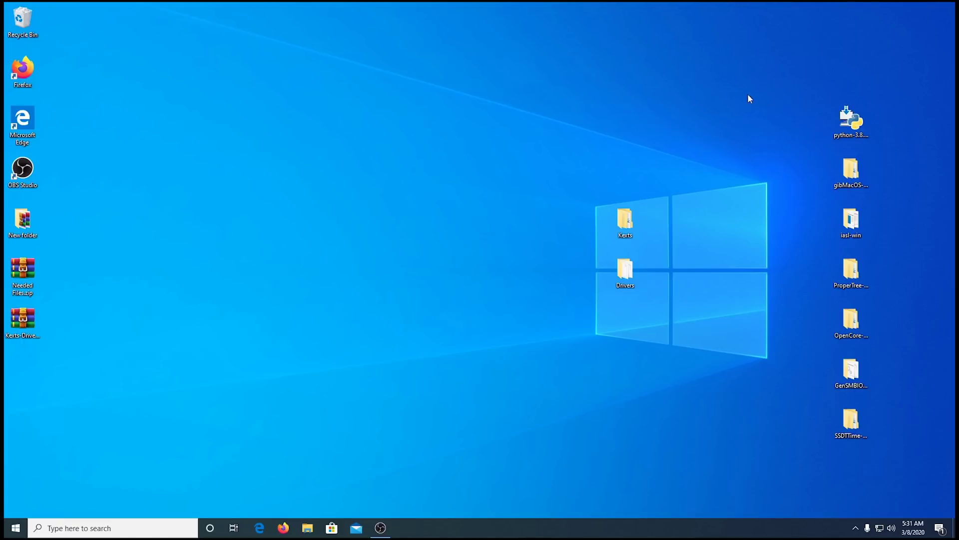
pyautogui.moveTo(810, 82); pyautogui.dragTo(893, 468)
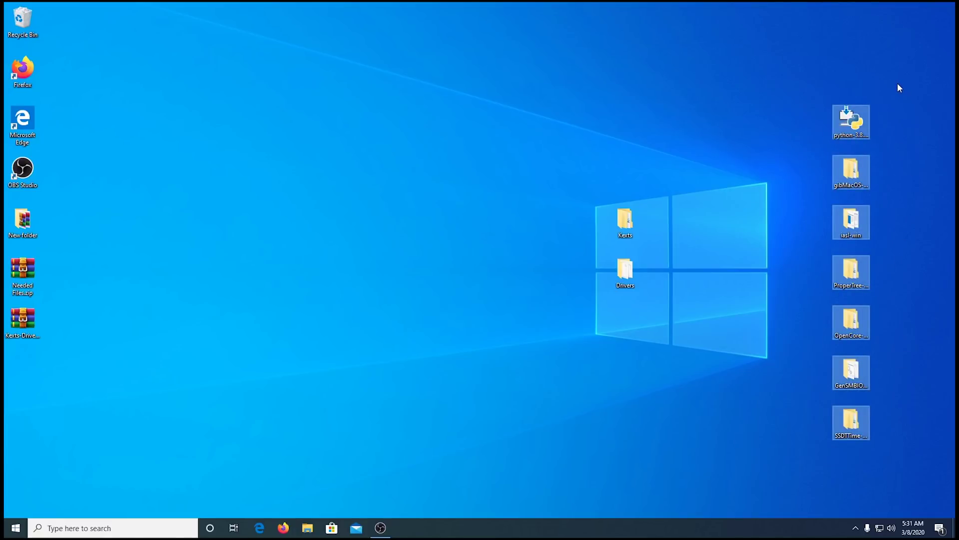
pyautogui.click(658, 72)
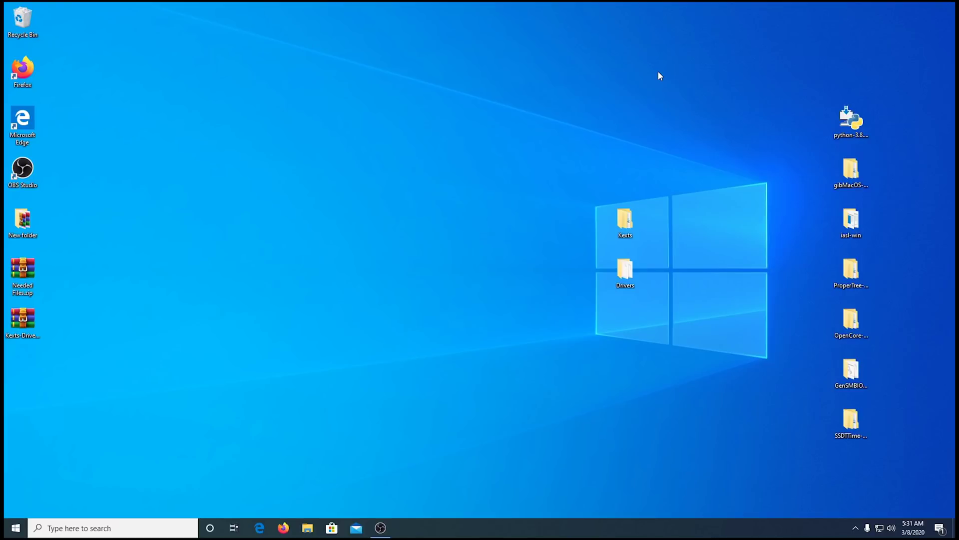
# Install Python 3.8.1 with the customized setup, adding Python 3.8 to PATH and installing it for all users.
pyautogui.doubleClick(858, 117)
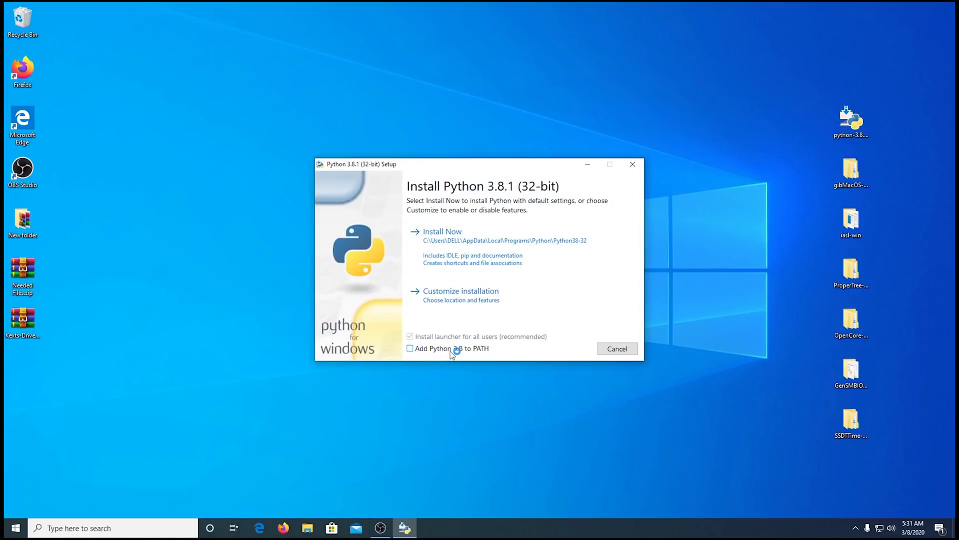
pyautogui.click(415, 348)
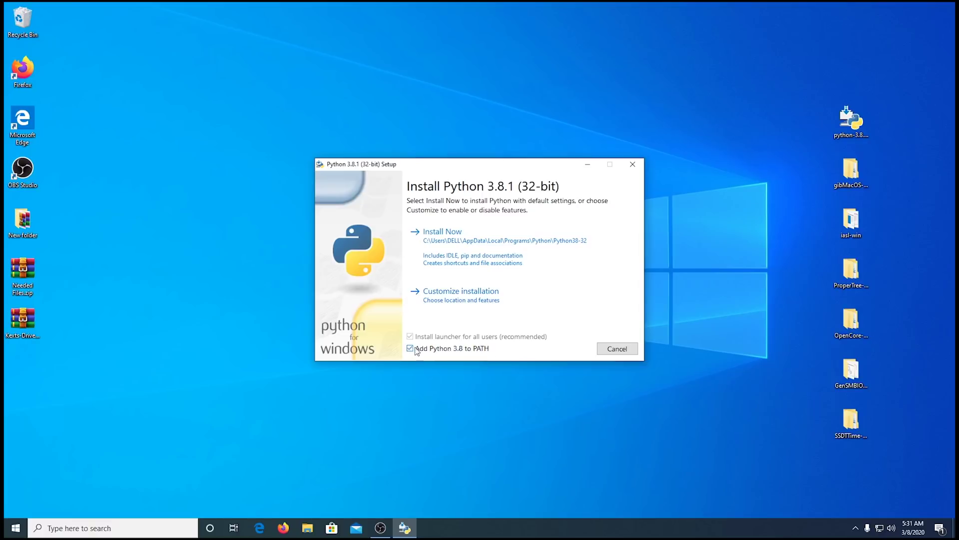
pyautogui.click(455, 299)
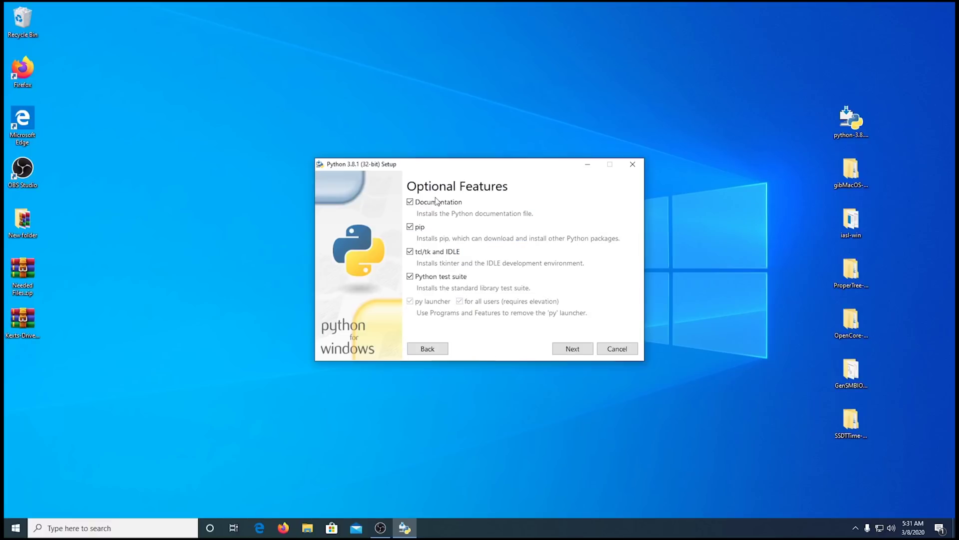
pyautogui.click(571, 349)
pyautogui.click(444, 205)
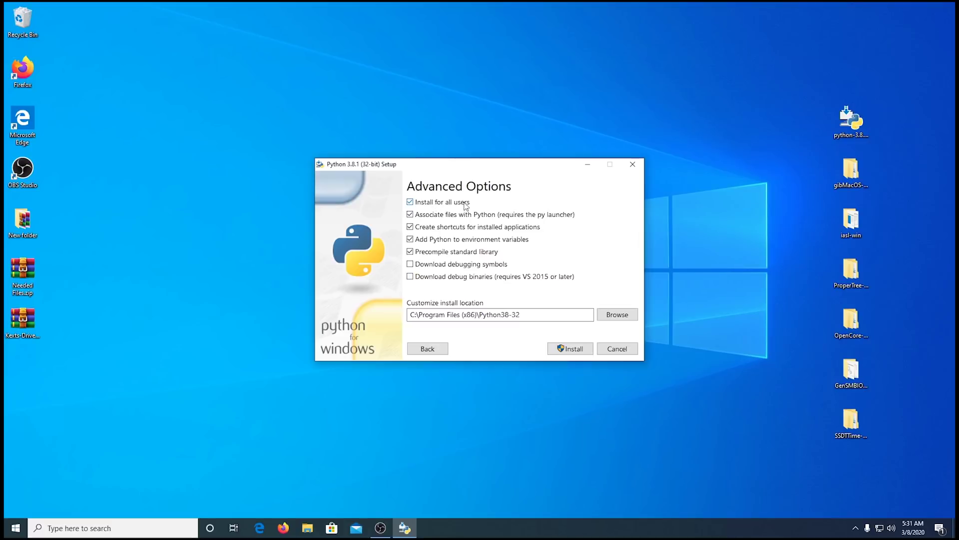
pyautogui.click(570, 348)
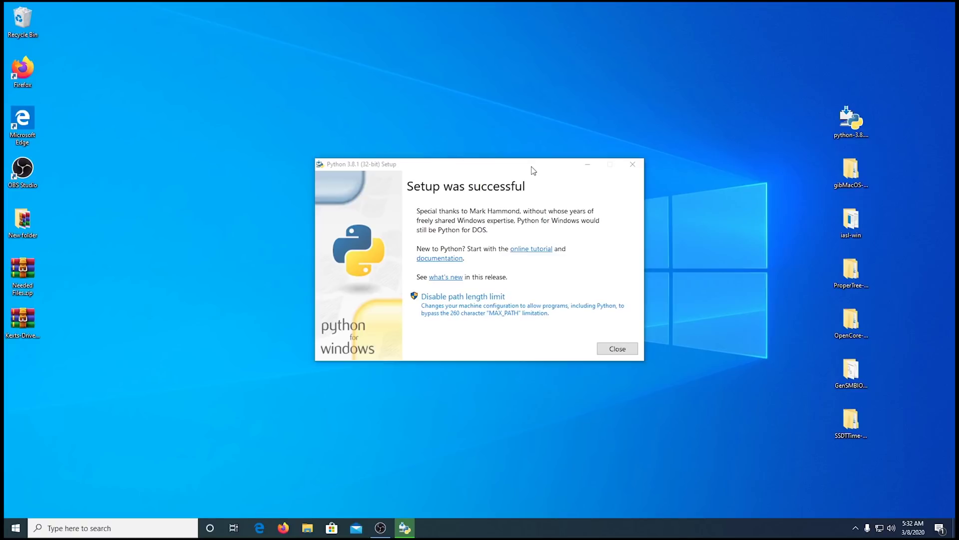
pyautogui.click(619, 349)
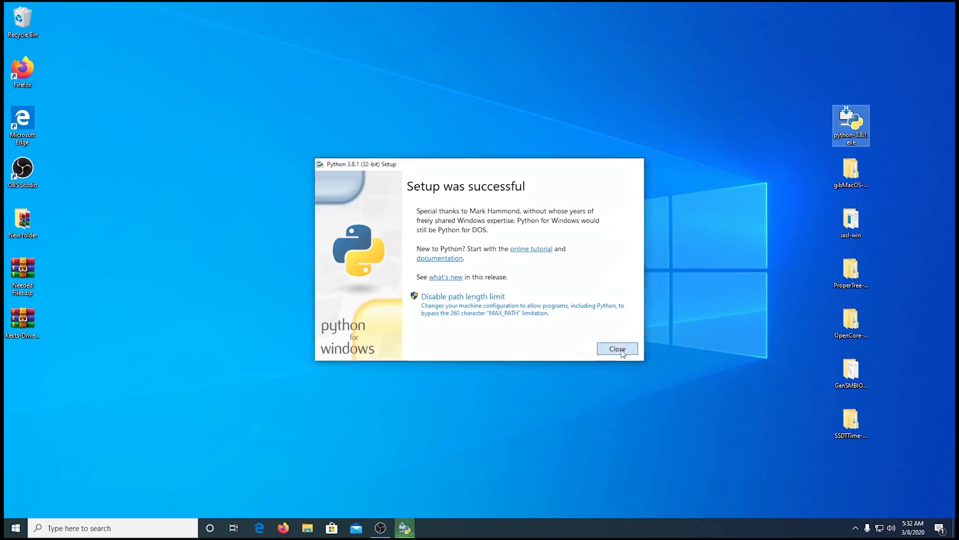
pyautogui.click(580, 347)
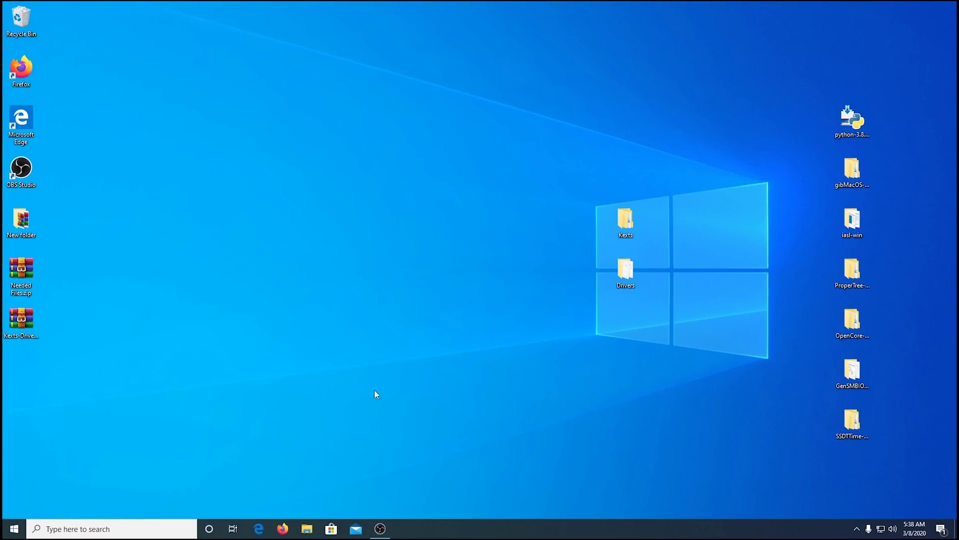
# Quick-format the New Volume (E:) drive as NTFS with a 4096-byte allocation unit size.
pyautogui.click(308, 528)
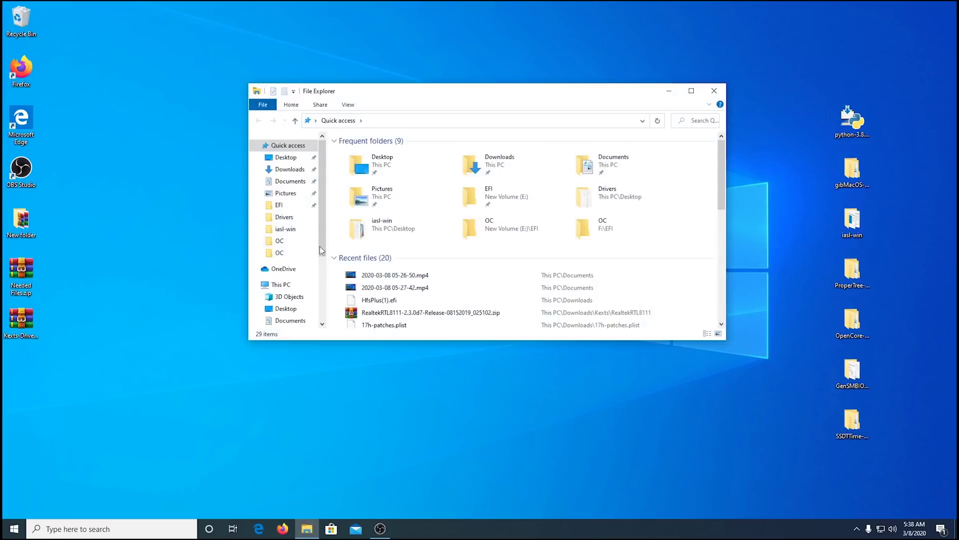
pyautogui.scroll(-3, 320, 211)
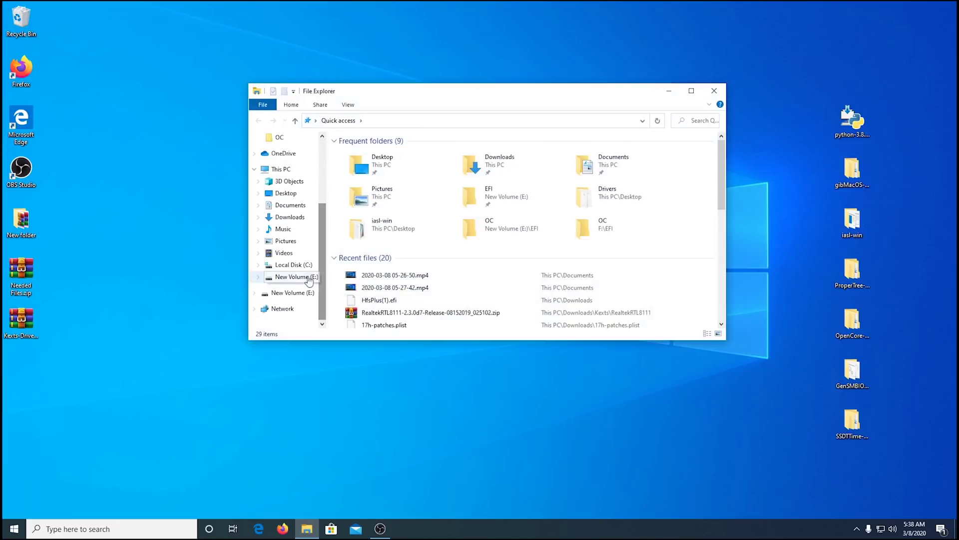
pyautogui.click(295, 277)
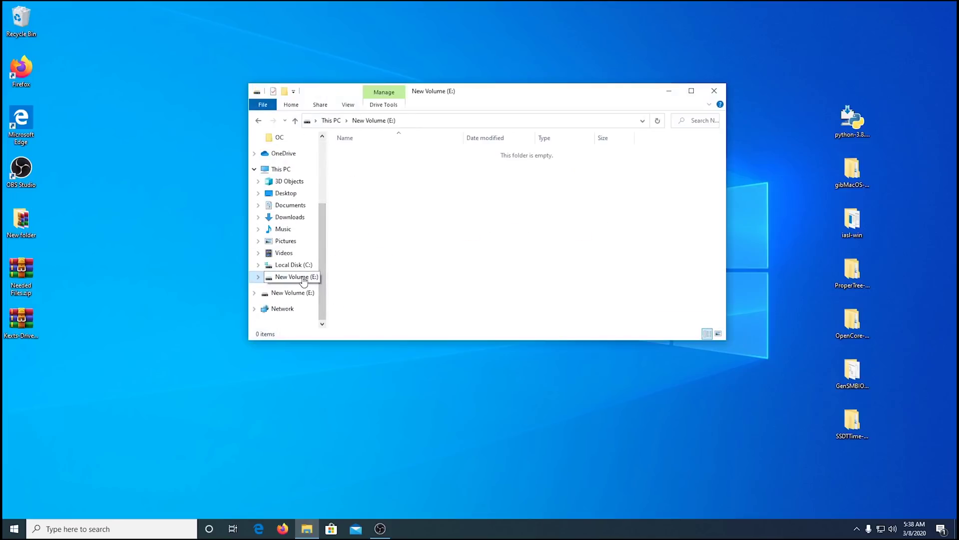
pyautogui.rightClick(304, 280)
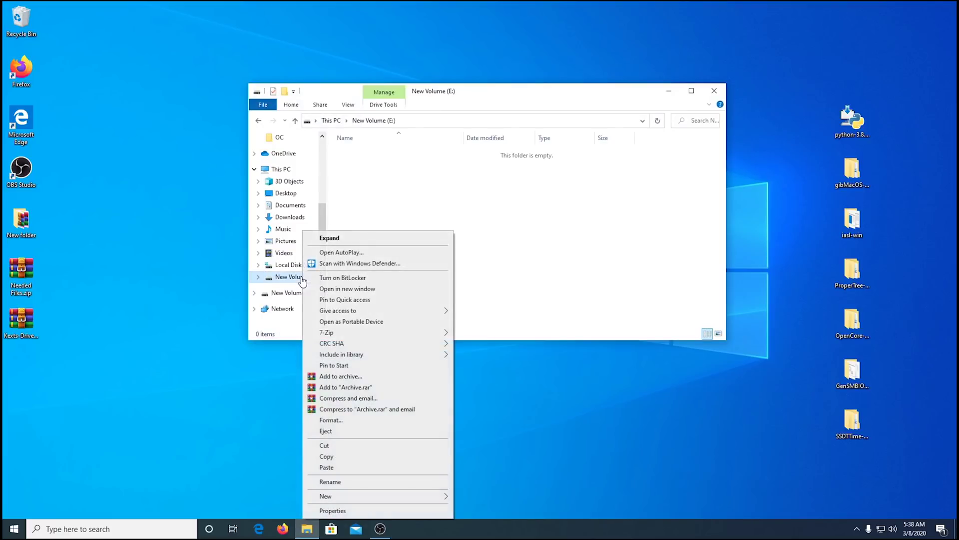
pyautogui.click(329, 420)
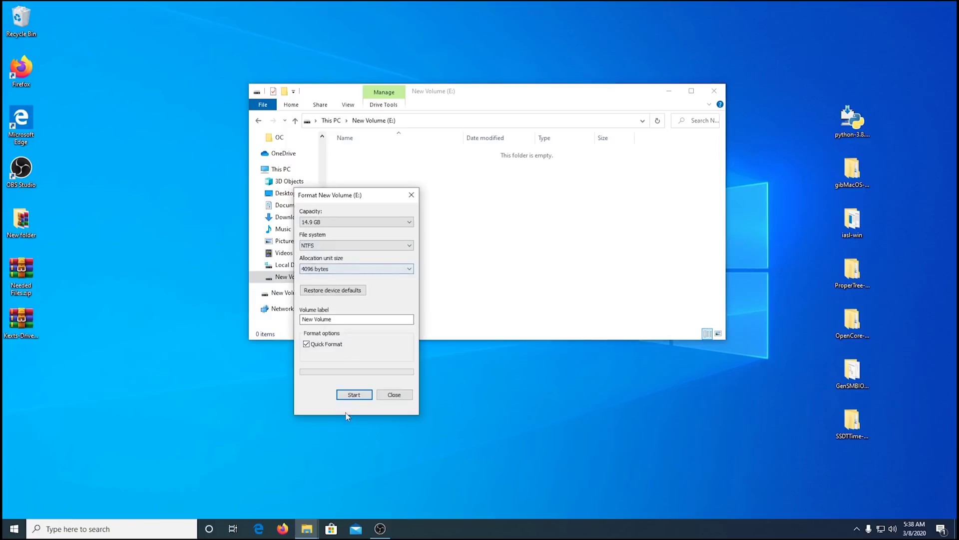
pyautogui.click(354, 394)
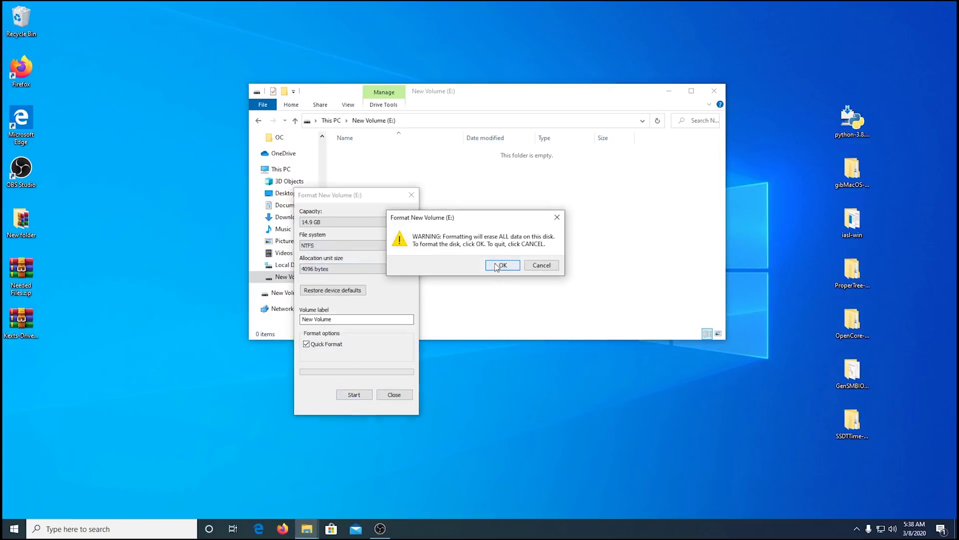
pyautogui.click(500, 264)
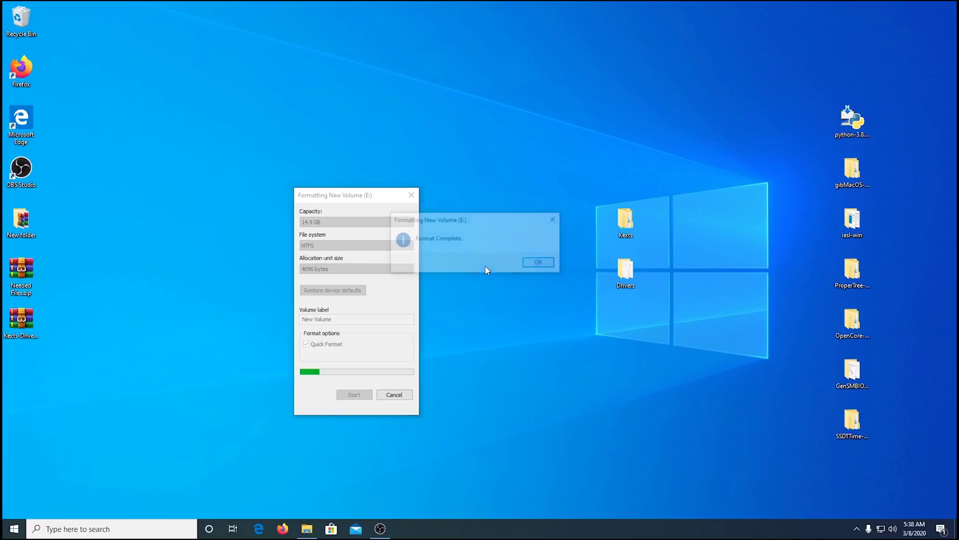
pyautogui.click(540, 263)
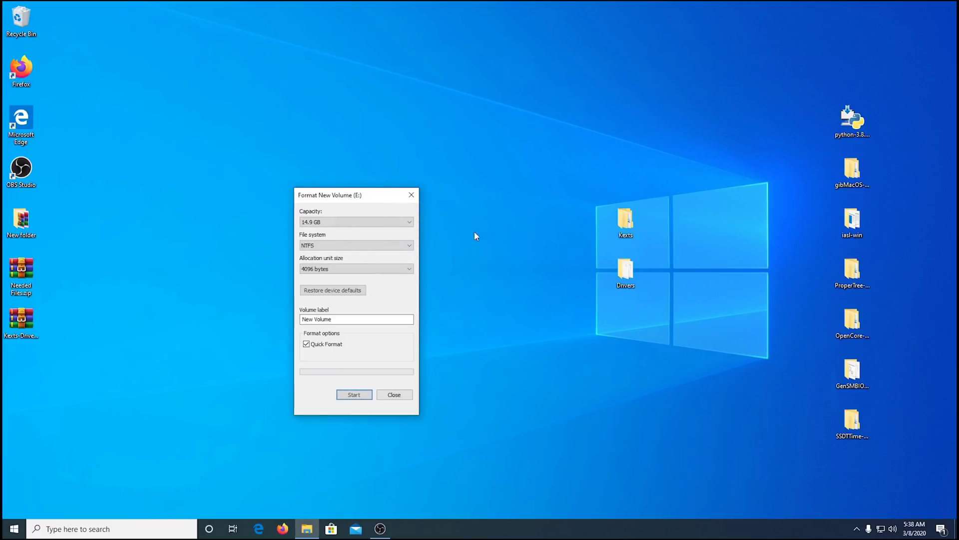
pyautogui.click(411, 195)
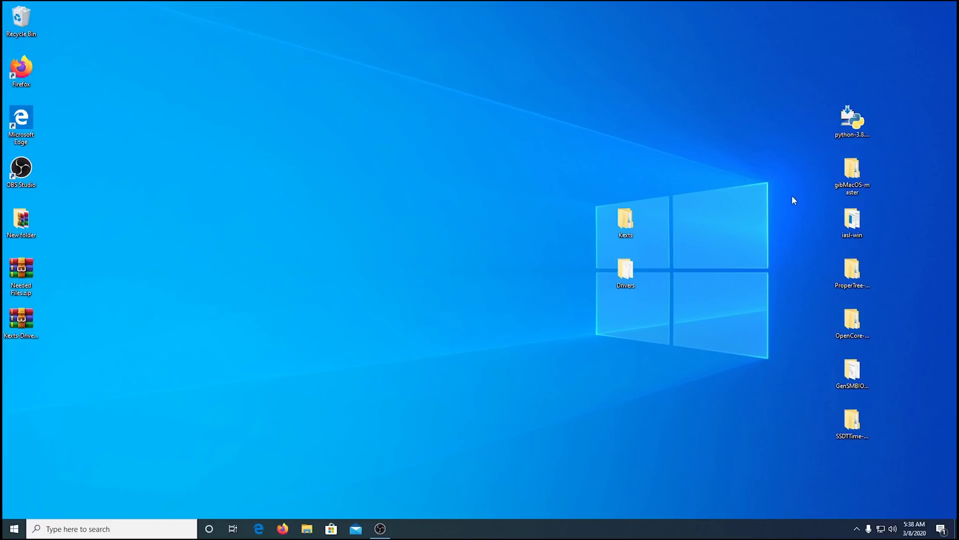
# Open the inner gibMacOS-master folder from the gibMacOS-master folder on the desktop.
pyautogui.doubleClick(853, 168)
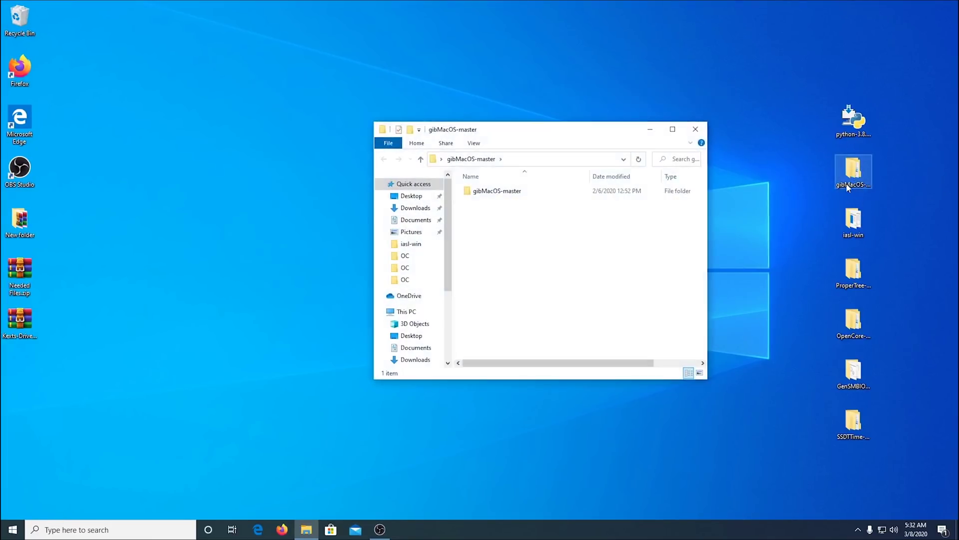
pyautogui.moveTo(551, 135); pyautogui.dragTo(434, 113)
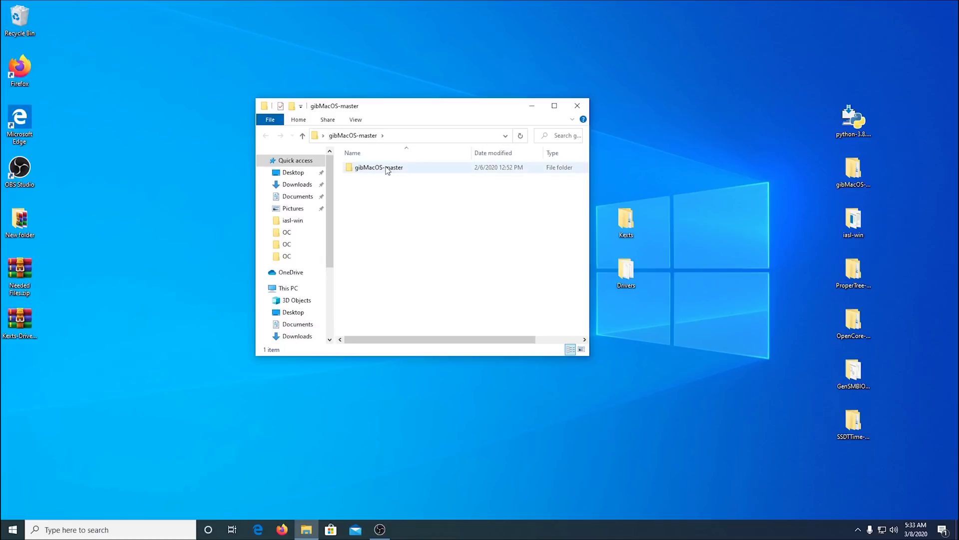
pyautogui.doubleClick(387, 170)
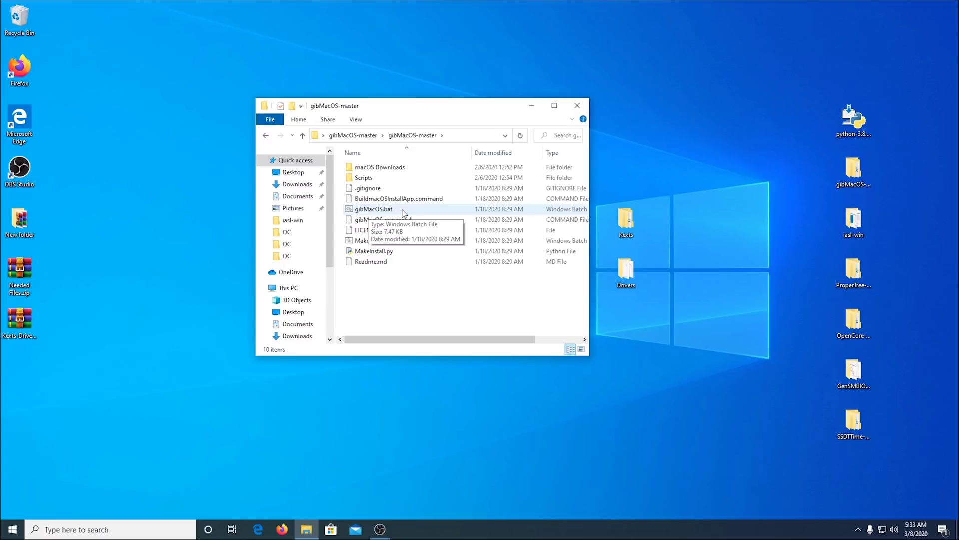
# Check the folder's view options for file name extensions and hidden items, widening the window to see them.
pyautogui.click(403, 210)
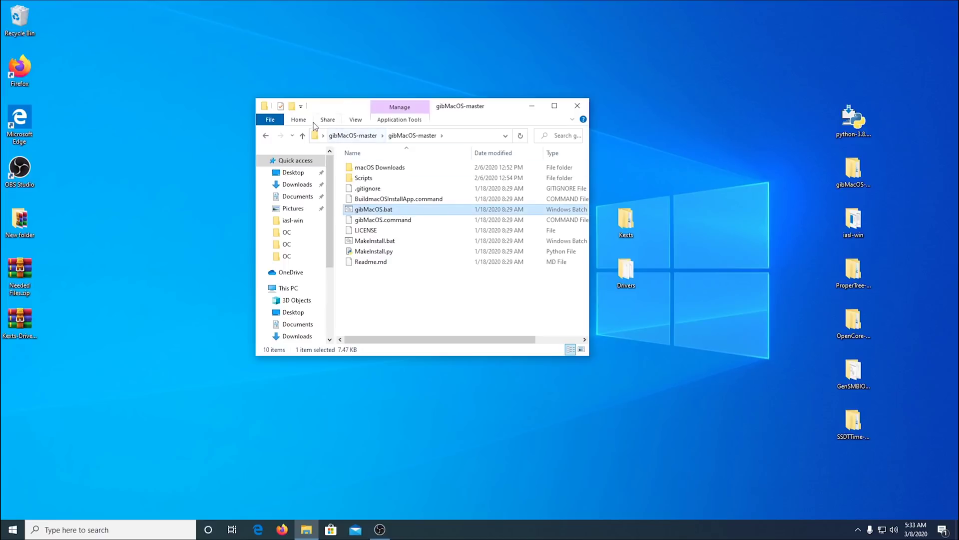
pyautogui.click(360, 121)
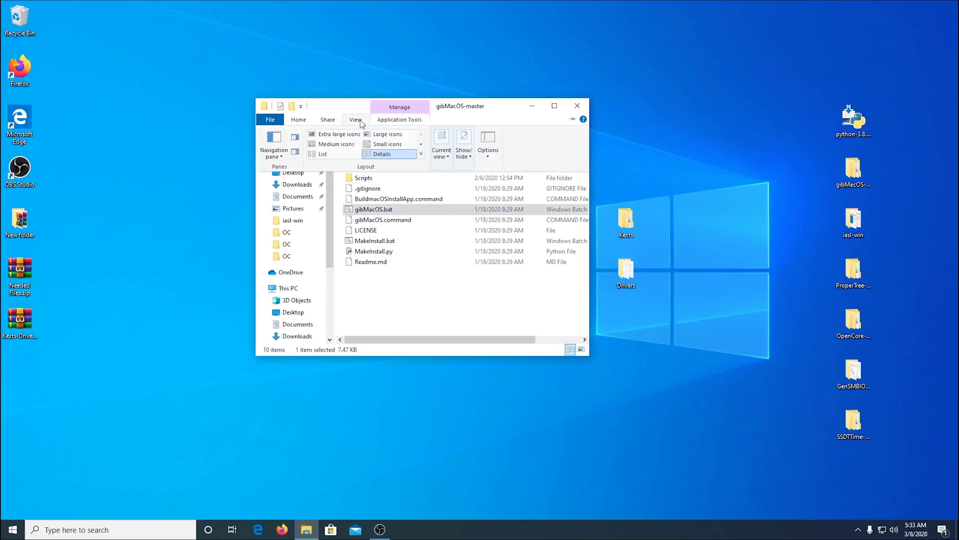
pyautogui.moveTo(591, 138); pyautogui.dragTo(745, 138)
pyautogui.click(357, 122)
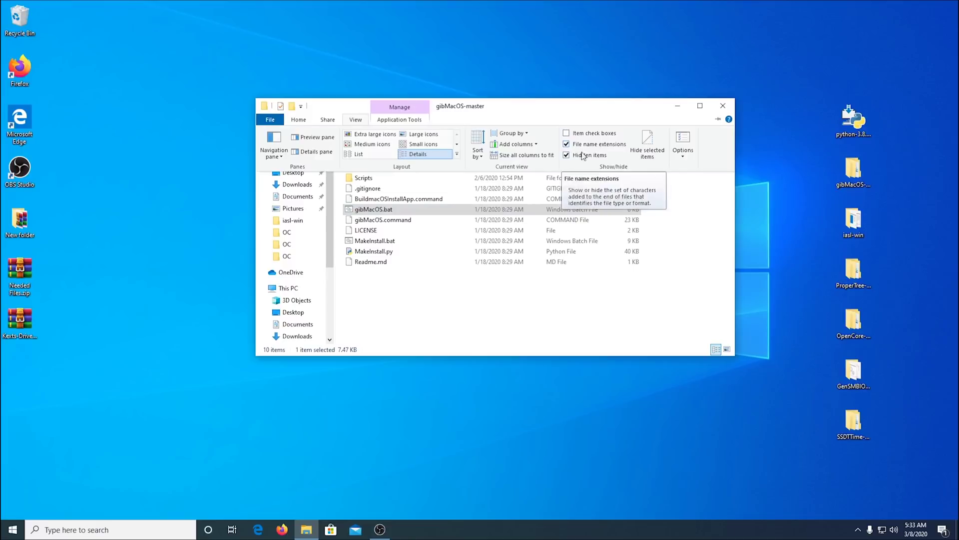
# Run gibMacOS.bat as administrator and reposition its console window.
pyautogui.click(391, 209)
pyautogui.rightClick(391, 208)
pyautogui.click(430, 248)
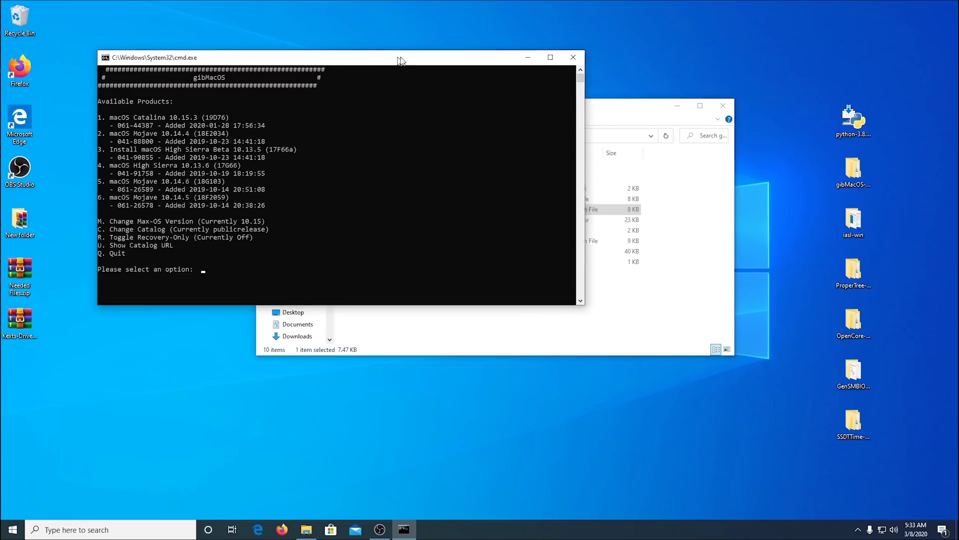
pyautogui.moveTo(397, 73); pyautogui.dragTo(452, 60)
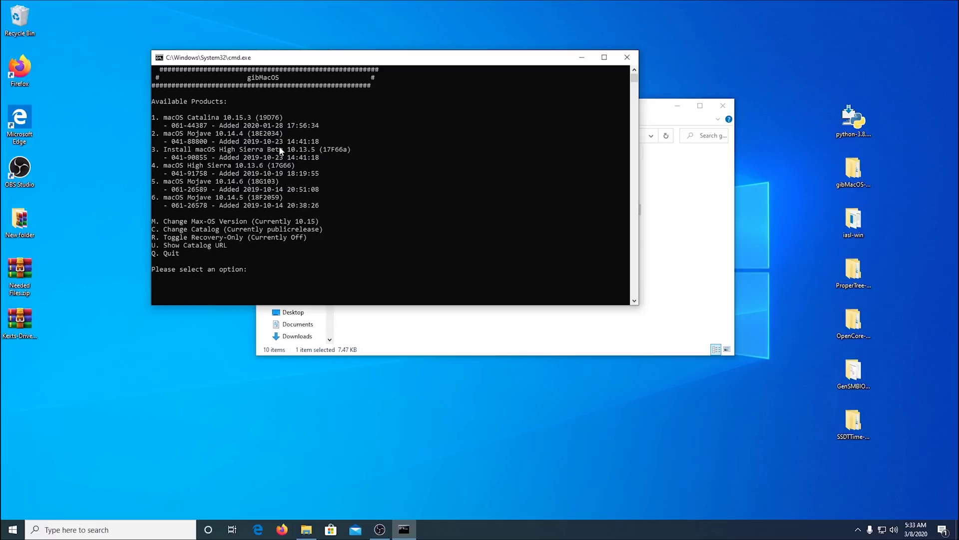
# Toggle gibMacOS to recovery-only mode with option R and review the list of available macOS products.
pyautogui.write('r')
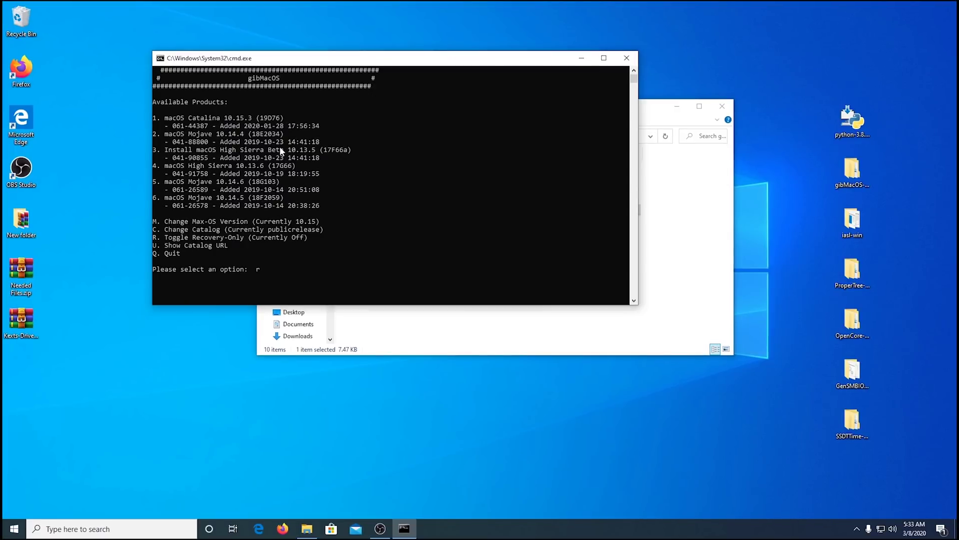
pyautogui.press('Return')
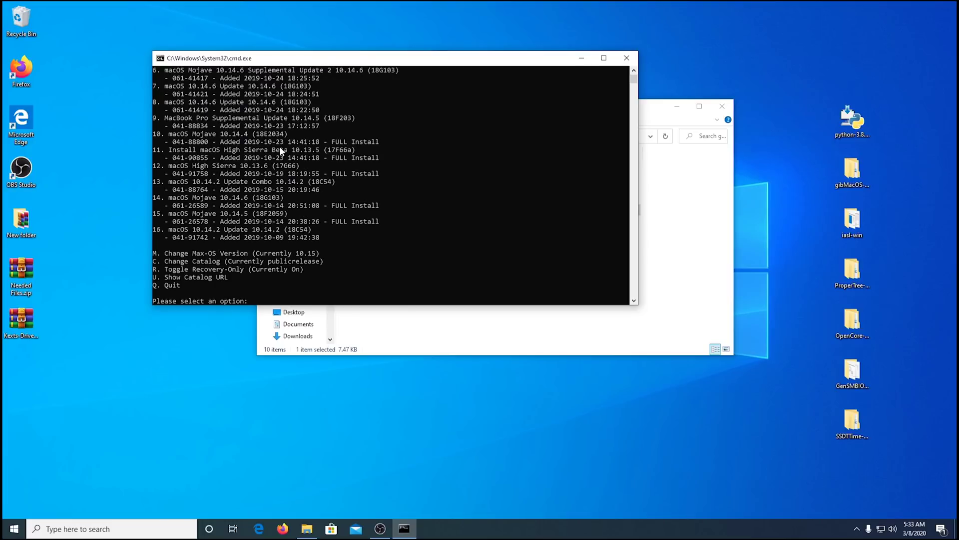
pyautogui.scroll(5, 297, 143)
pyautogui.scroll(-1, 297, 145)
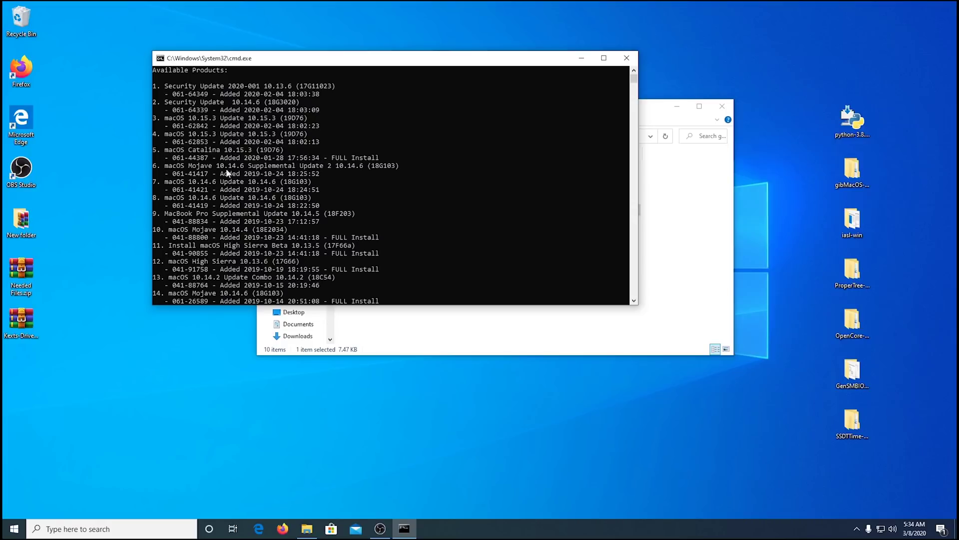
pyautogui.scroll(-7, 475, 187)
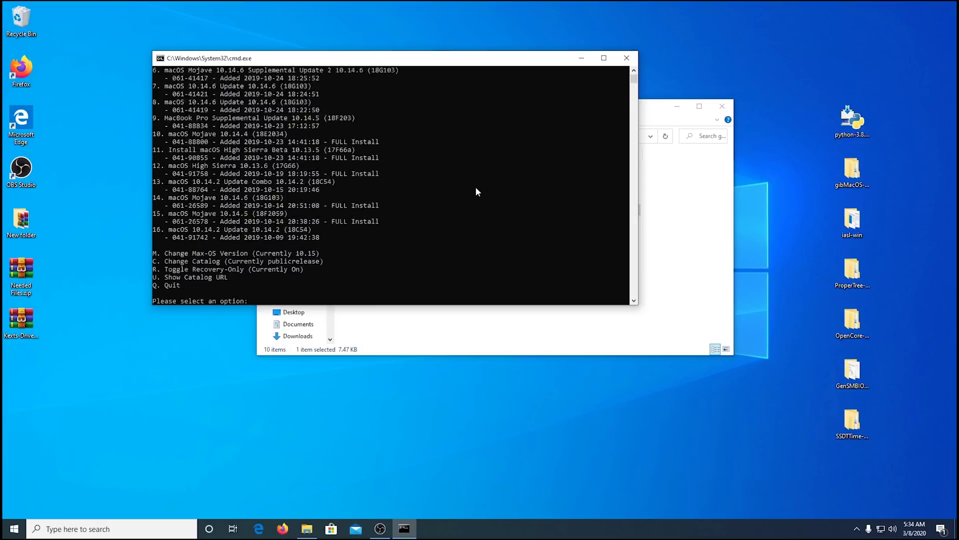
pyautogui.scroll(2, 475, 187)
# Choose macOS Catalina 10.15.3 for download in gibMacOS, then close the console without redownloading it.
pyautogui.write('1')
pyautogui.press('Return')
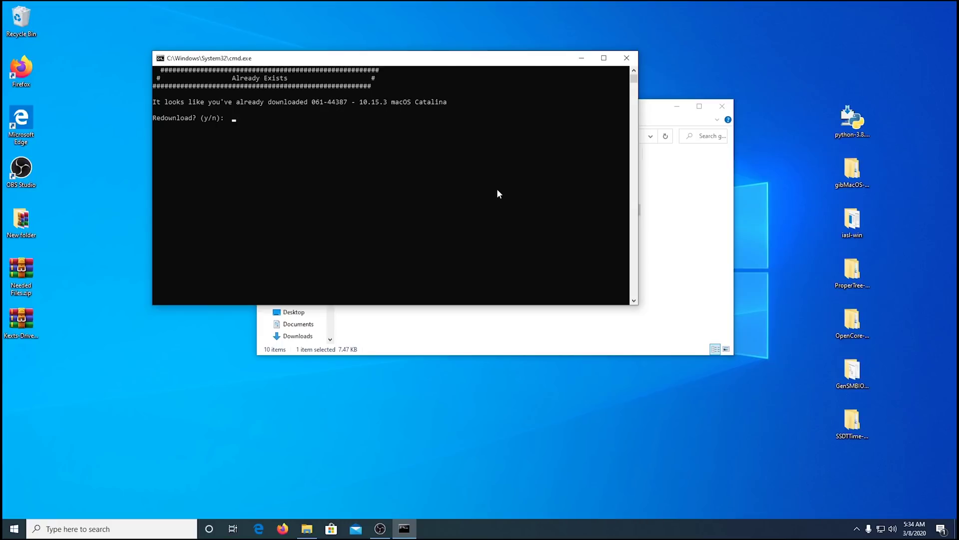
pyautogui.click(626, 57)
# Run MakeInstall.bat from the gibMacOS-master folder as administrator.
pyautogui.moveTo(599, 114); pyautogui.dragTo(590, 98)
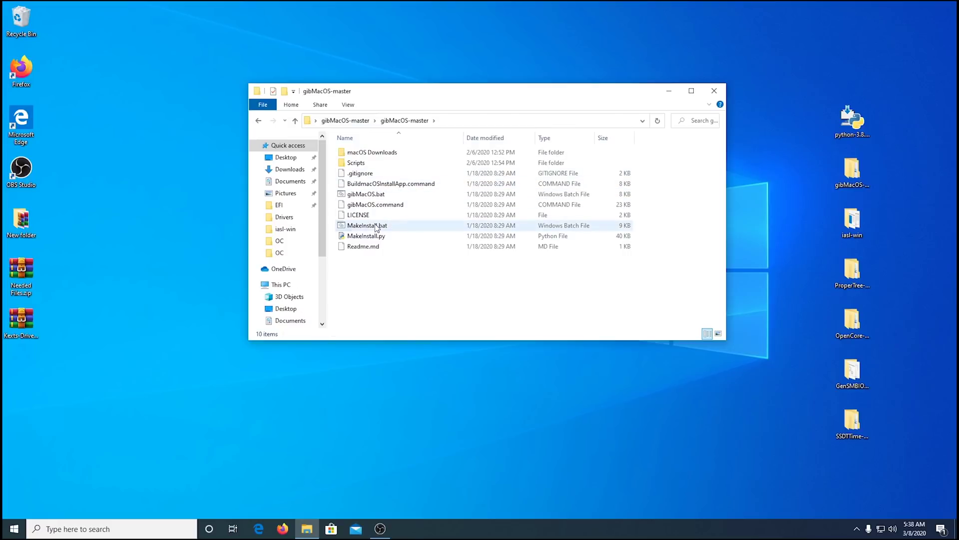
pyautogui.rightClick(378, 227)
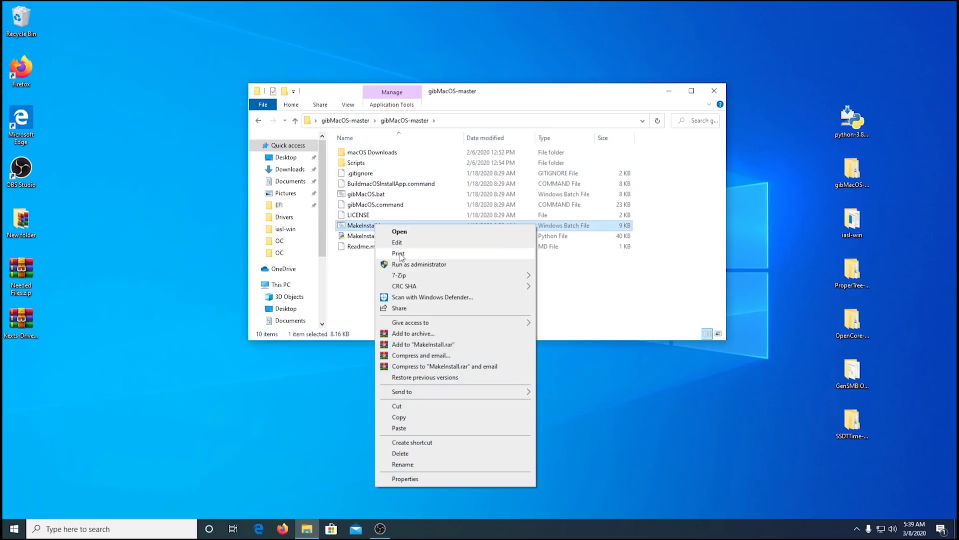
pyautogui.click(415, 264)
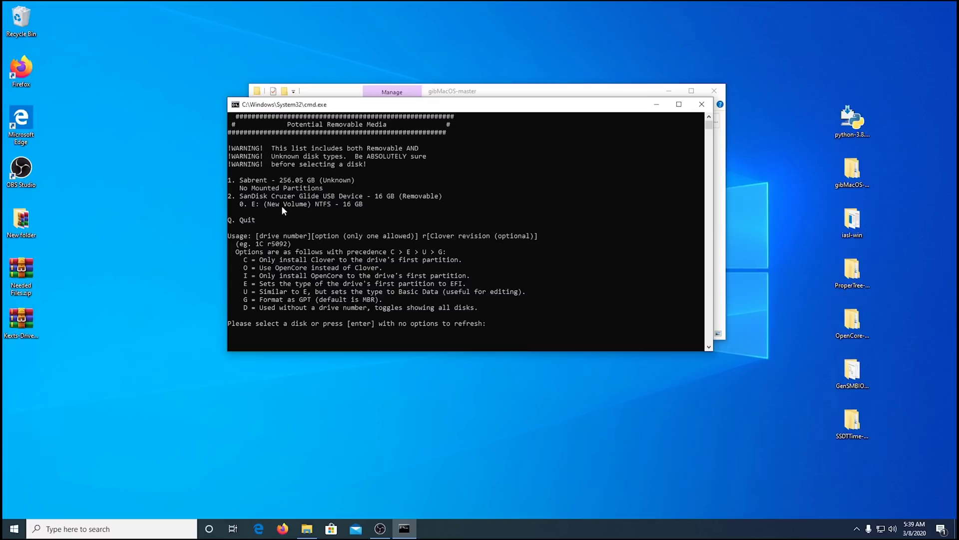
# Select disk 2, the SanDisk Cruzer Glide USB Device, with the O option to use OpenCore instead of Clover.
pyautogui.write('2')
pyautogui.write('o')
pyautogui.press('Return')
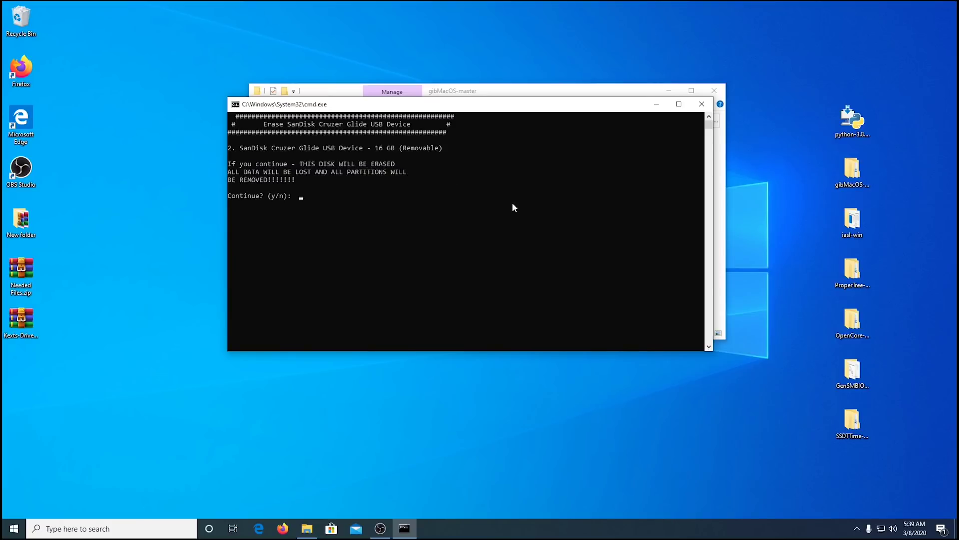
# Confirm erasing the SanDisk Cruzer Glide USB Device and get the empty BOOT (D:) window out of the way.
pyautogui.write('y')
pyautogui.press('Return')
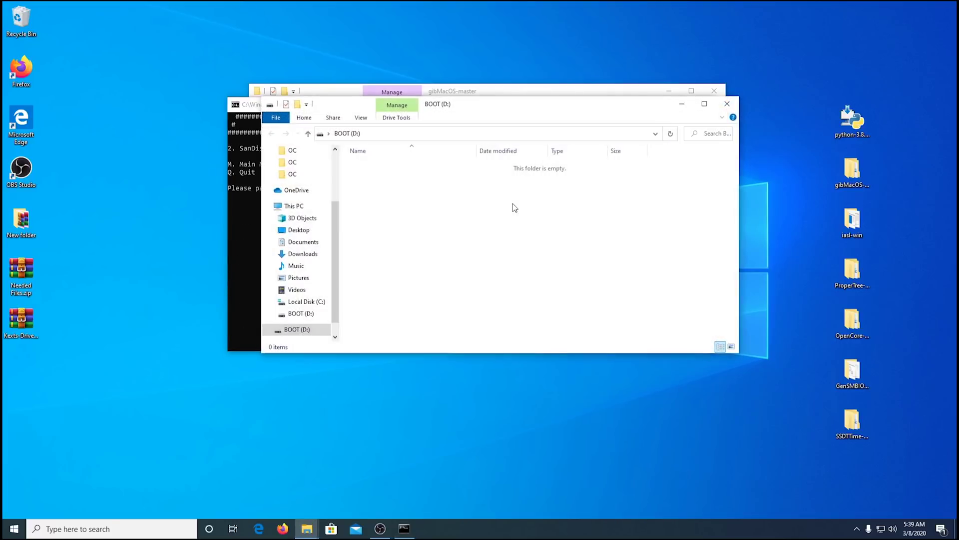
pyautogui.moveTo(543, 111); pyautogui.dragTo(596, 239)
pyautogui.click(779, 231)
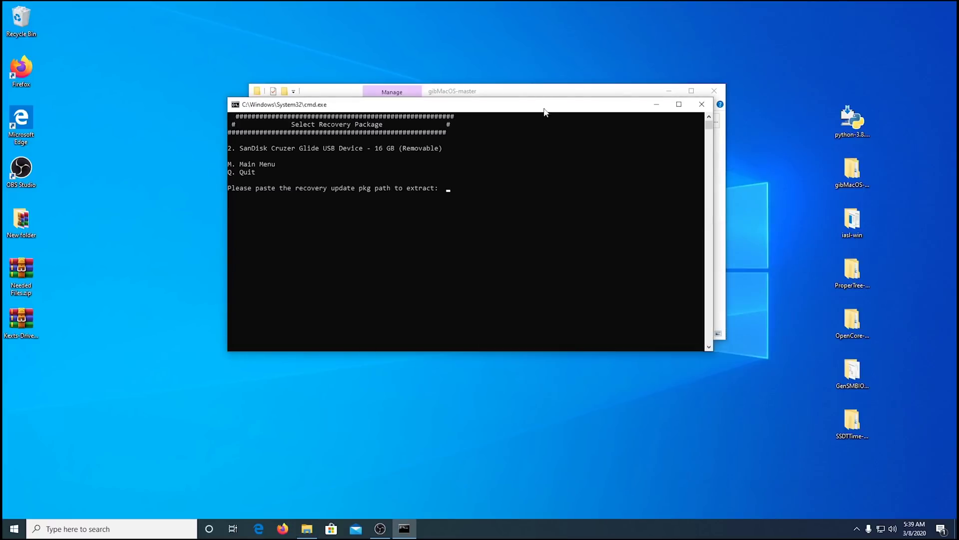
# Copy the path of RecoveryHDMetaDmg.pkg from the 061-44387 - 10.15.3 macOS Catalina folder under macOS Downloads\publicrelease.
pyautogui.moveTo(533, 109); pyautogui.dragTo(420, 142)
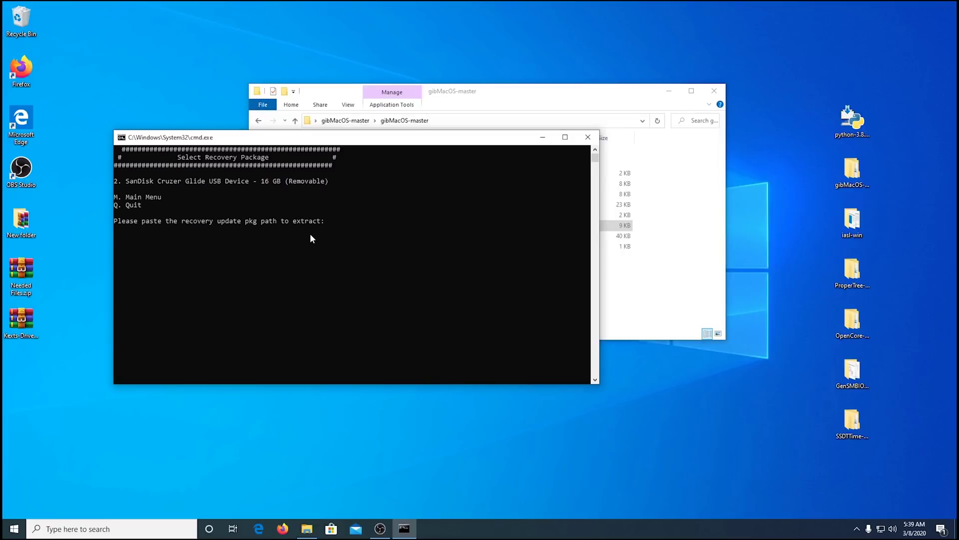
pyautogui.moveTo(488, 98); pyautogui.dragTo(665, 89)
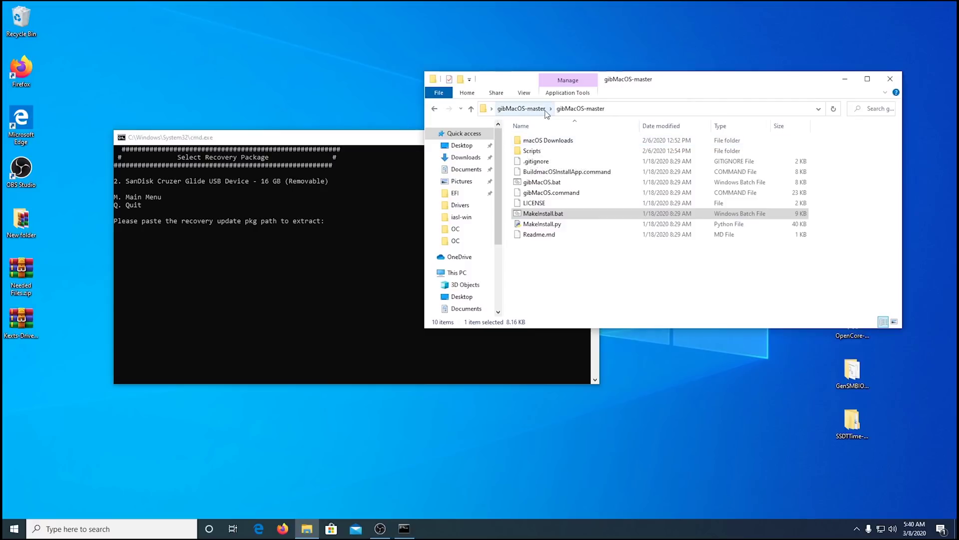
pyautogui.doubleClick(550, 142)
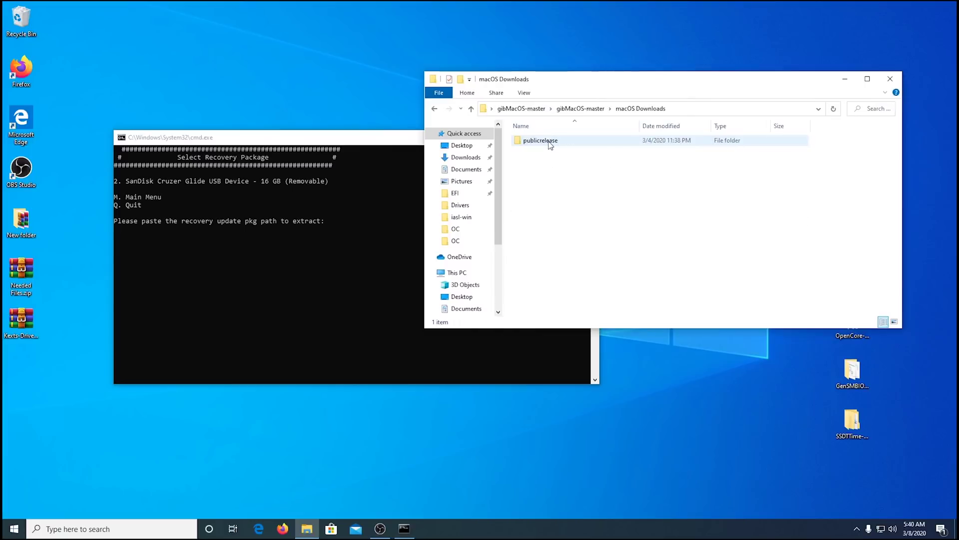
pyautogui.doubleClick(550, 143)
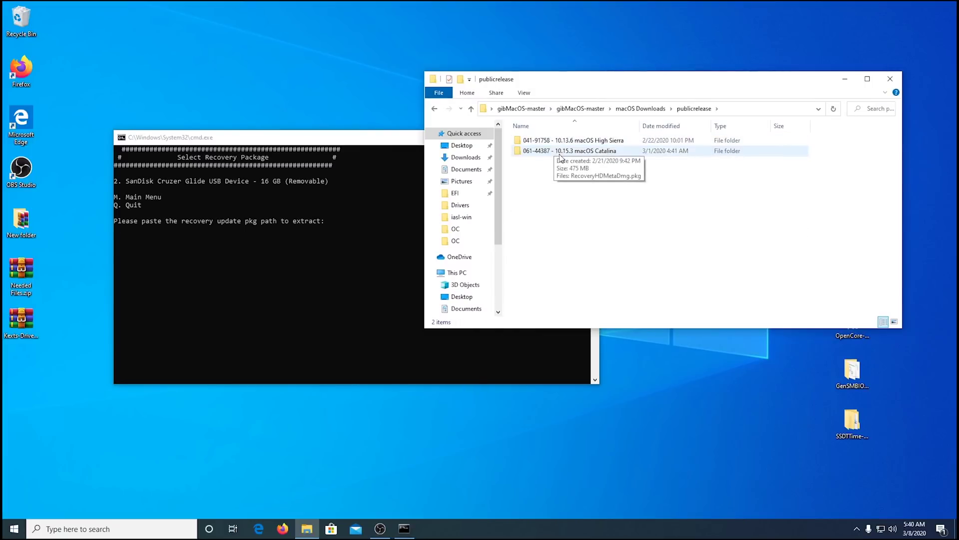
pyautogui.doubleClick(560, 152)
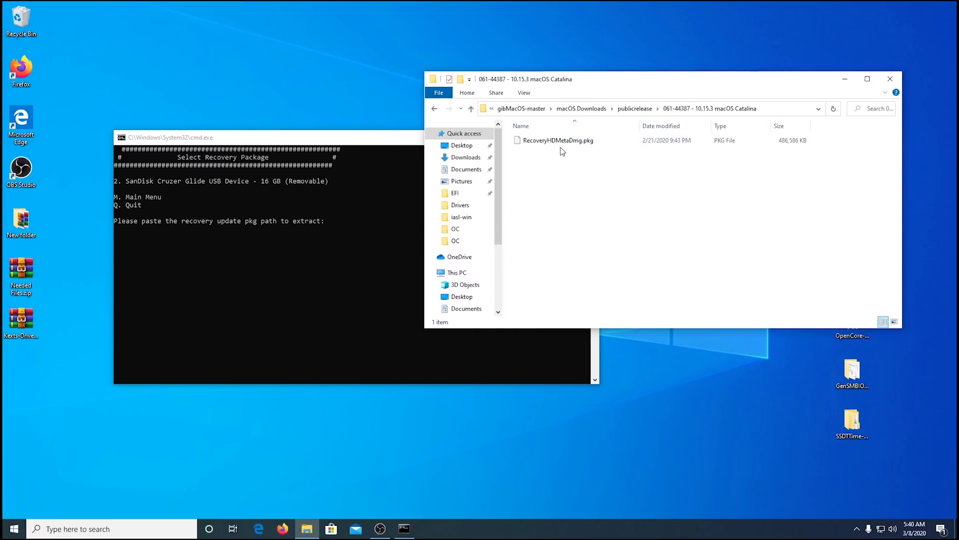
pyautogui.click(621, 143)
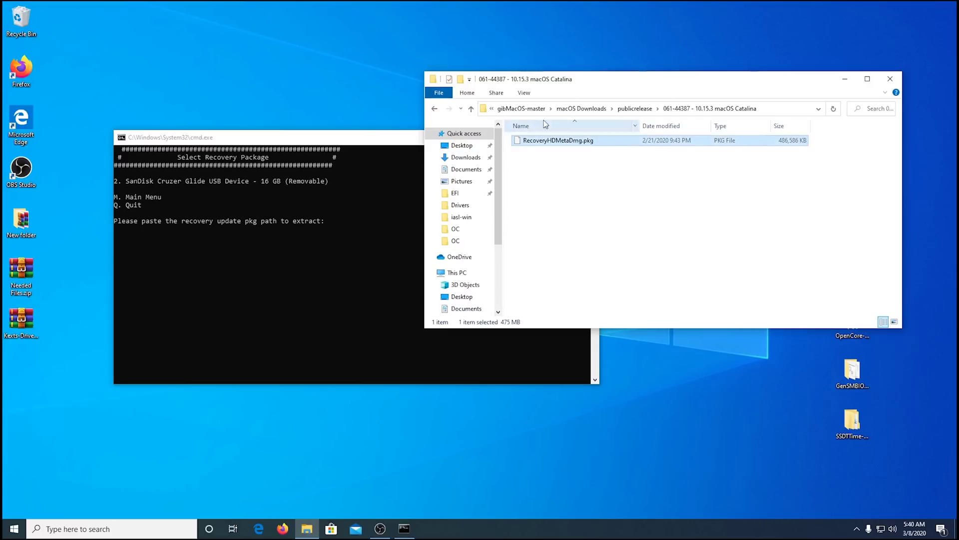
pyautogui.click(467, 93)
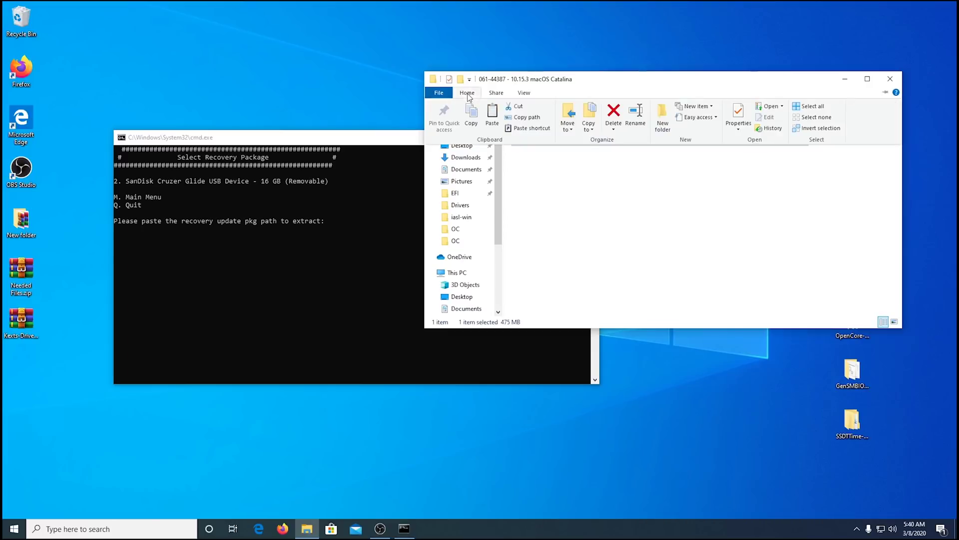
pyautogui.click(532, 120)
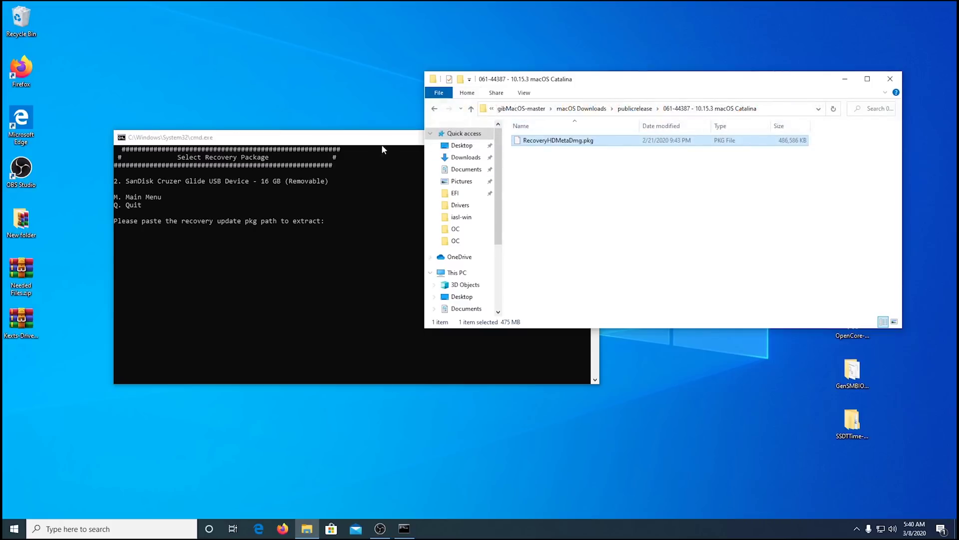
# Paste the RecoveryHDMetaDmg.pkg path at the recovery package prompt and start extracting it to the USB drive.
pyautogui.click(370, 151)
pyautogui.rightClick(349, 223)
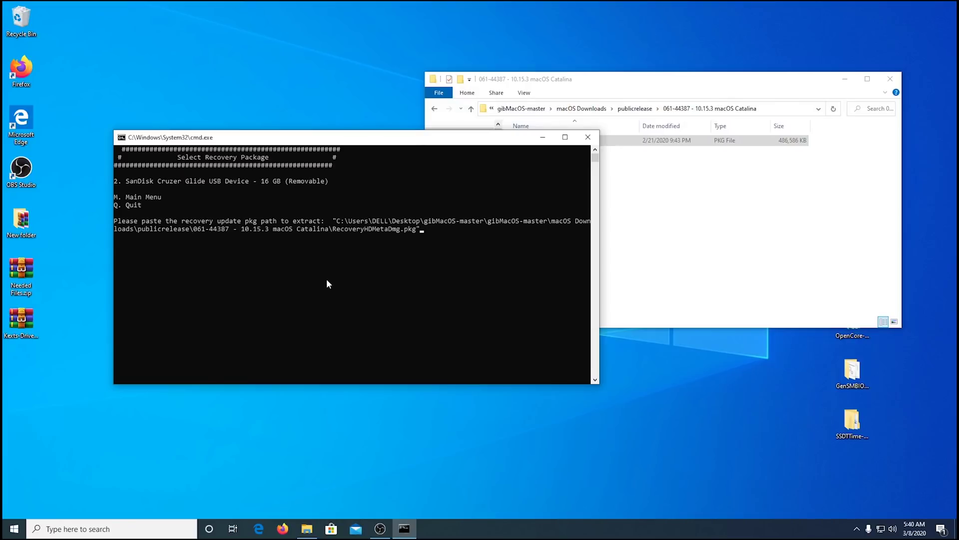
pyautogui.press('Return')
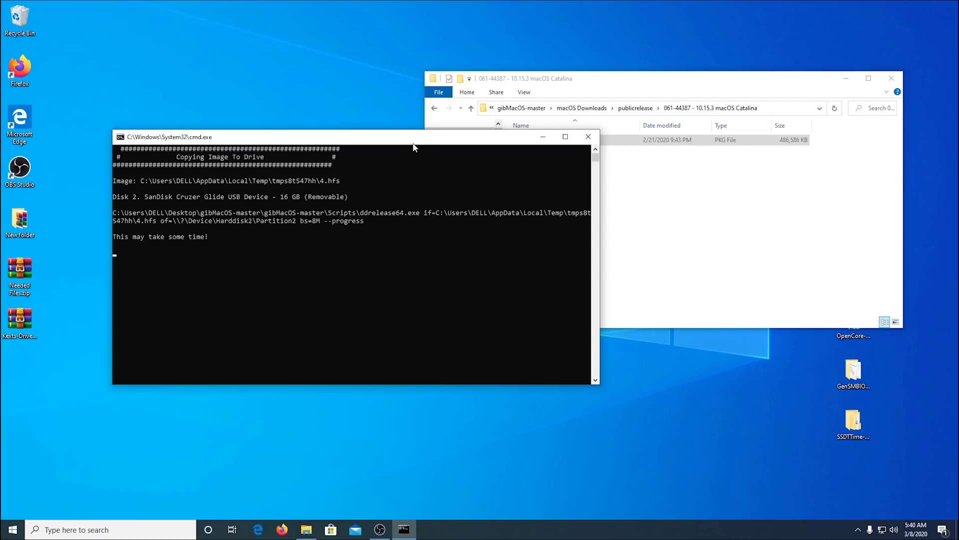
pyautogui.moveTo(414, 139); pyautogui.dragTo(447, 114)
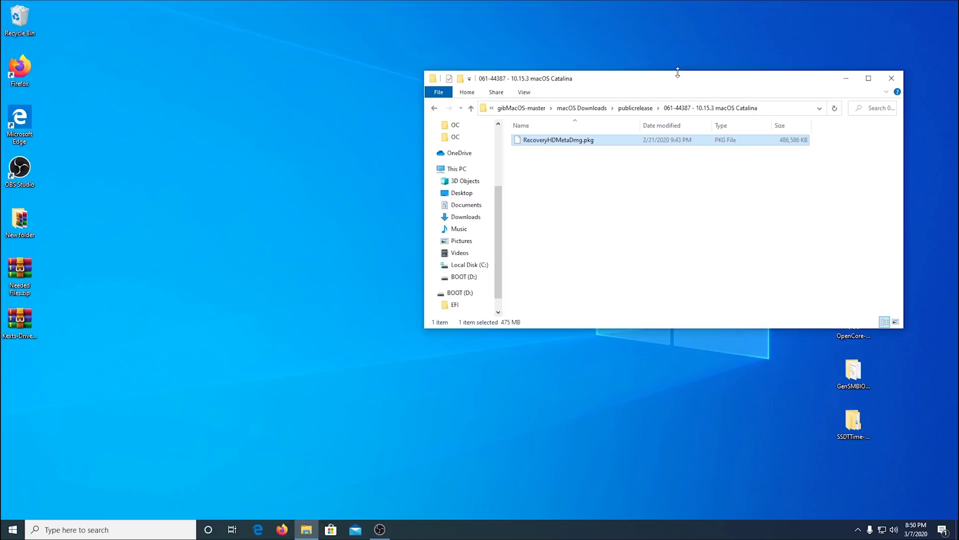
# Close the macOS Catalina folder window and open the EFI folder of the BOOT (D:) drive in a new window.
pyautogui.moveTo(683, 72); pyautogui.dragTo(684, 68)
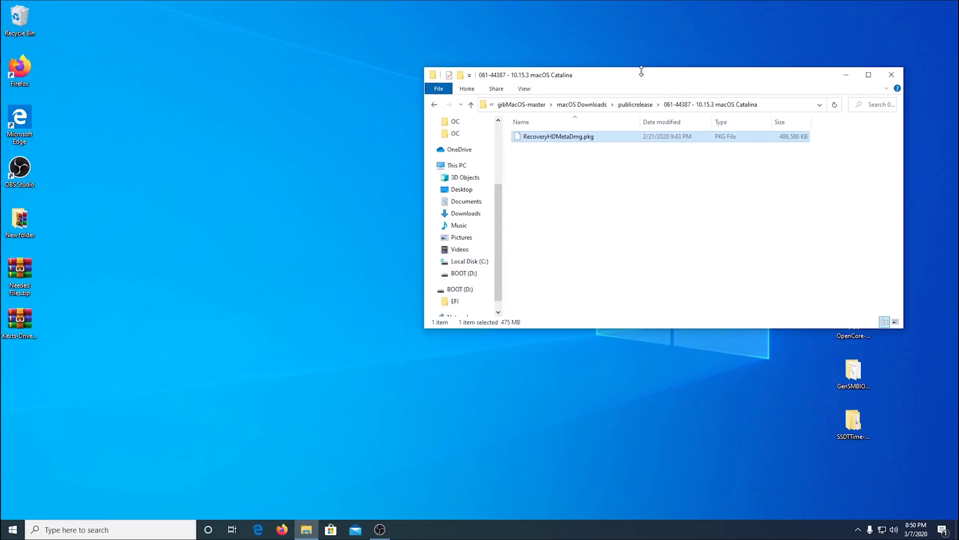
pyautogui.click(306, 531)
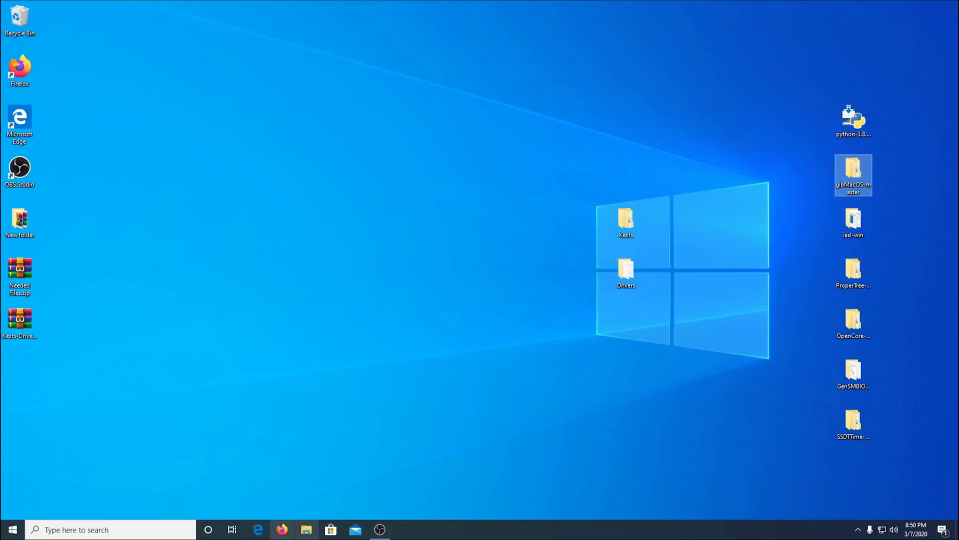
pyautogui.click(307, 531)
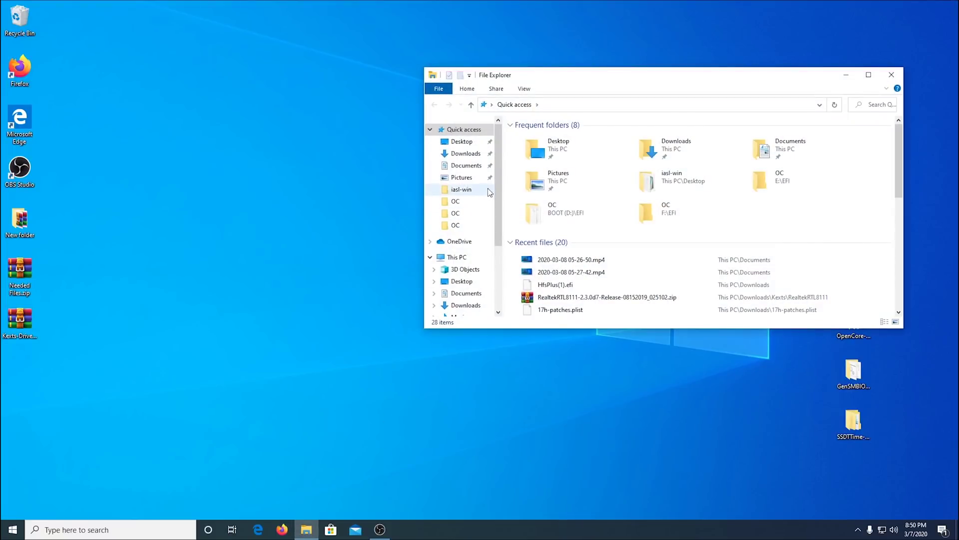
pyautogui.moveTo(496, 181); pyautogui.dragTo(496, 236)
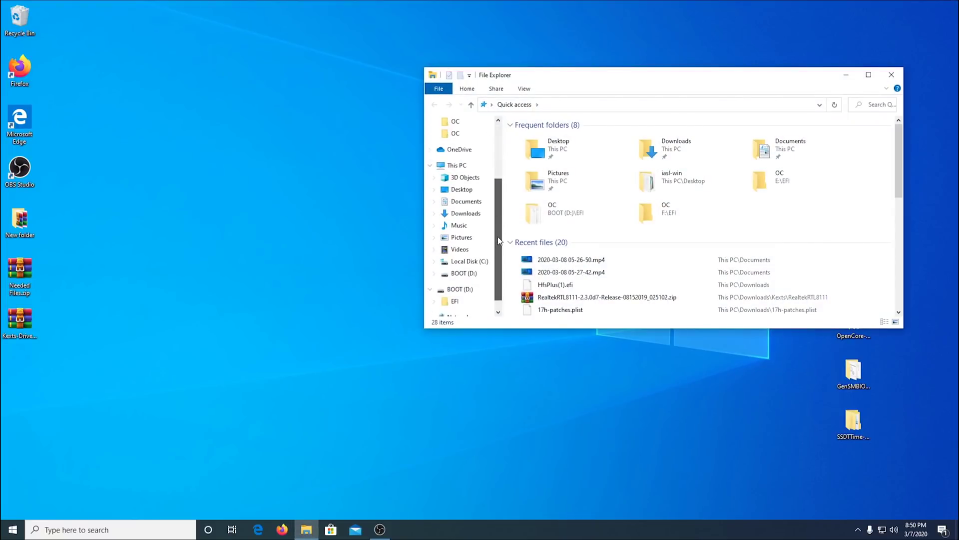
pyautogui.click(472, 280)
pyautogui.moveTo(682, 83); pyautogui.dragTo(500, 106)
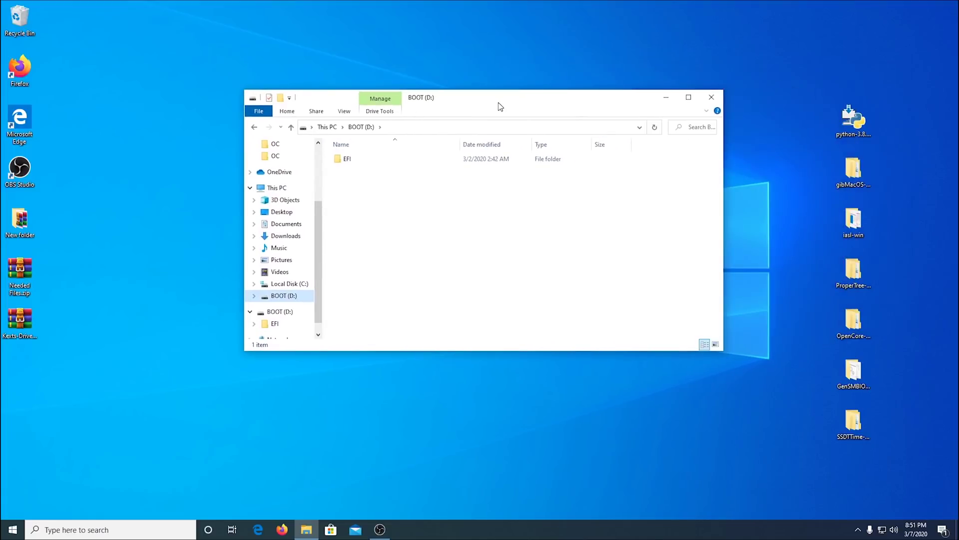
pyautogui.doubleClick(342, 159)
pyautogui.moveTo(506, 98); pyautogui.dragTo(451, 99)
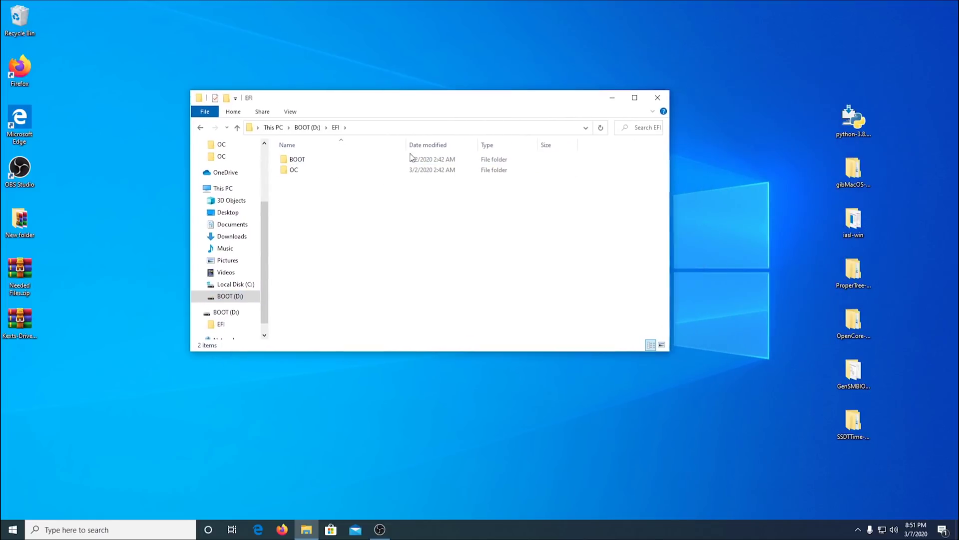
# Narrow the EFI window to uncover the desktop folders and open the BOOT folder inside the drive's EFI.
pyautogui.moveTo(669, 246); pyautogui.dragTo(586, 247)
pyautogui.moveTo(439, 105); pyautogui.dragTo(440, 134)
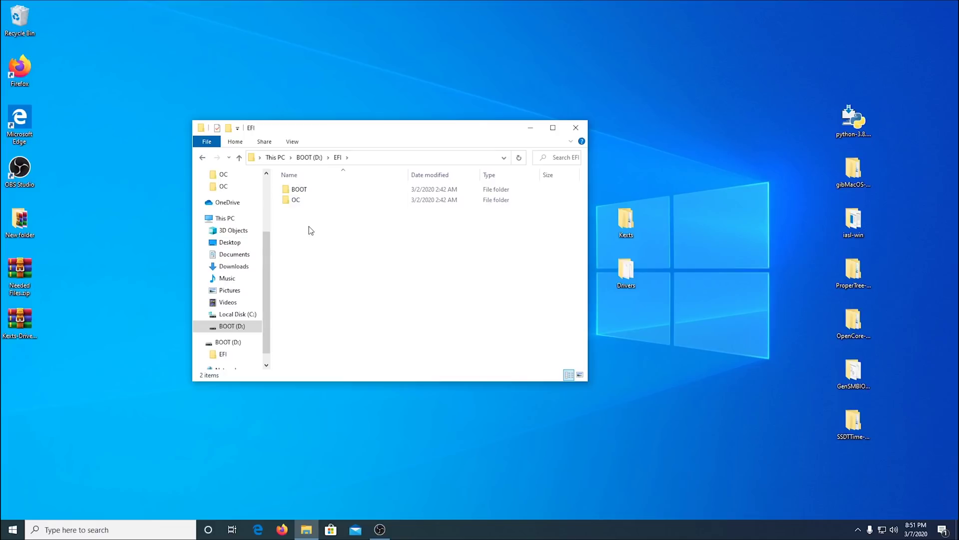
pyautogui.moveTo(392, 131)
pyautogui.mouseDown()
pyautogui.moveTo(395, 142)
pyautogui.moveTo(397, 134)
pyautogui.mouseUp()
pyautogui.click(314, 207)
pyautogui.doubleClick(309, 194)
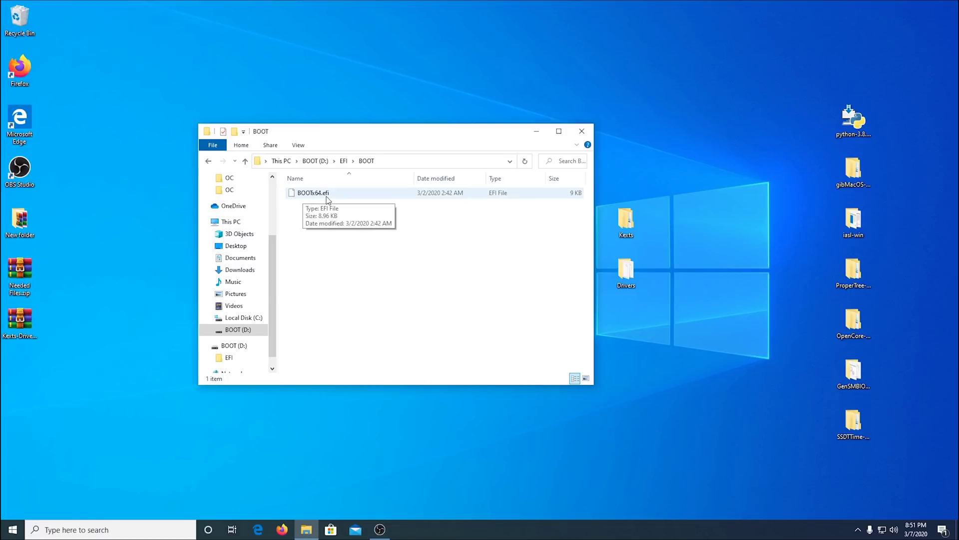
pyautogui.moveTo(471, 131); pyautogui.dragTo(421, 128)
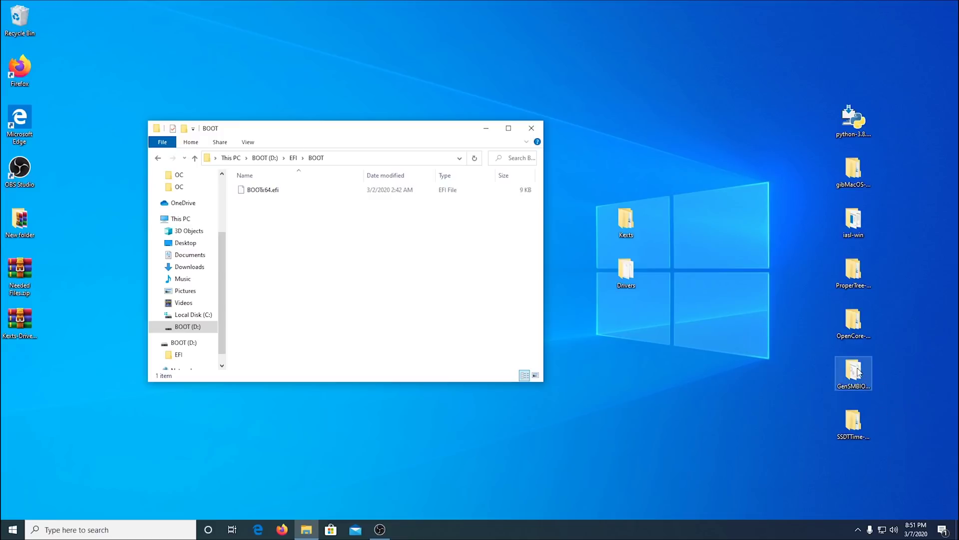
# Open EFI\BOOT from the desktop's OpenCore-0.5.6-DEBUG folder and place its window beside the USB drive's BOOT window.
pyautogui.click(860, 331)
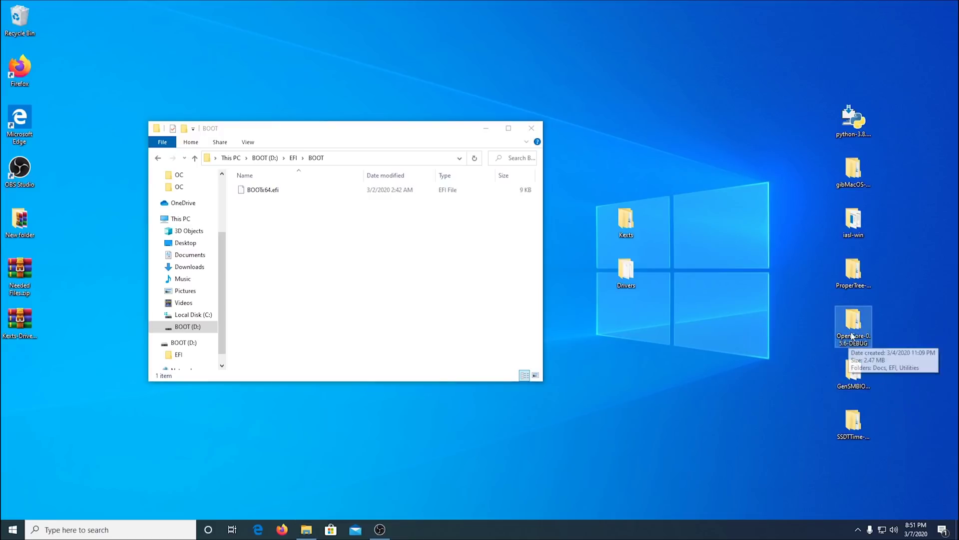
pyautogui.doubleClick(853, 330)
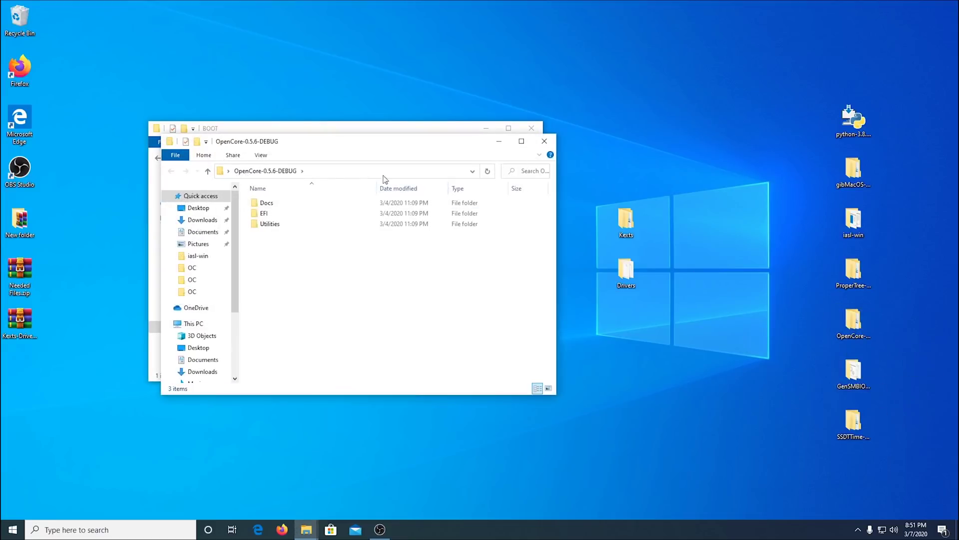
pyautogui.moveTo(380, 151); pyautogui.dragTo(648, 182)
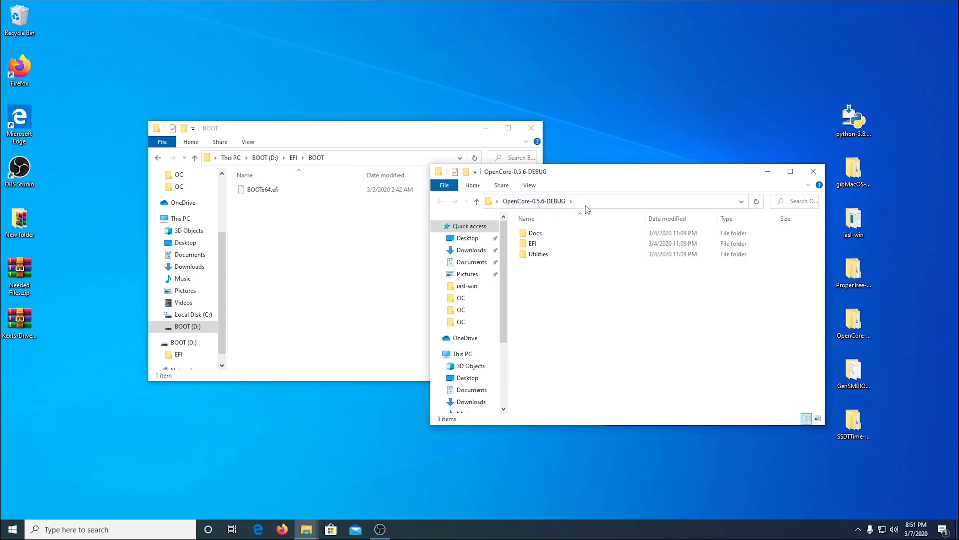
pyautogui.doubleClick(548, 244)
pyautogui.doubleClick(550, 232)
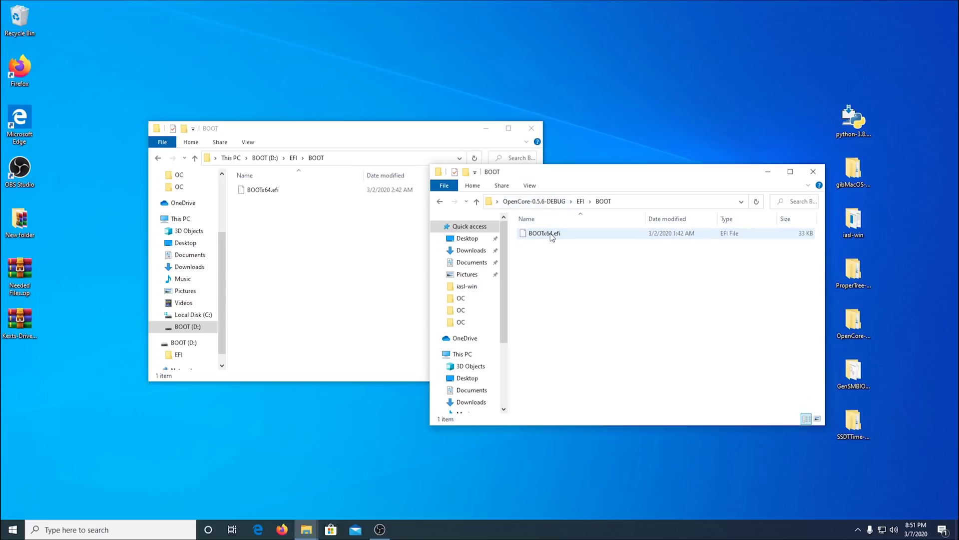
pyautogui.moveTo(624, 175); pyautogui.dragTo(378, 229)
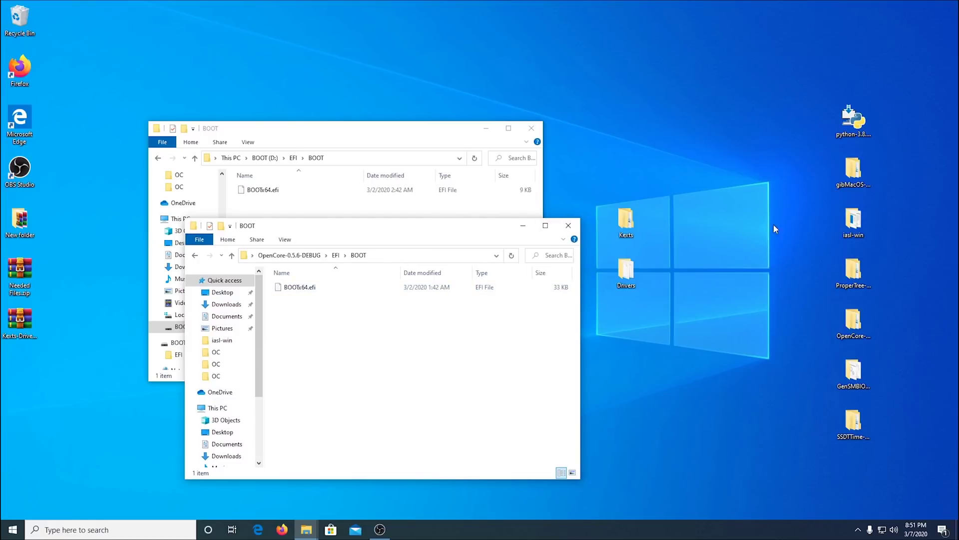
pyautogui.moveTo(403, 227); pyautogui.dragTo(692, 227)
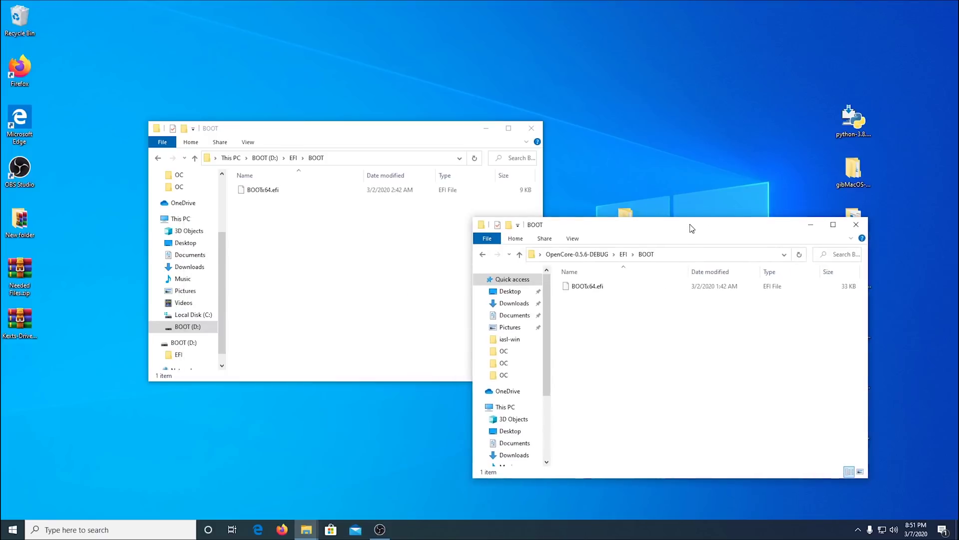
# Copy BOOTx64.efi from OpenCore-0.5.6-DEBUG into the USB drive's EFI\BOOT folder, replacing the existing file.
pyautogui.click(590, 288)
pyautogui.rightClick(590, 288)
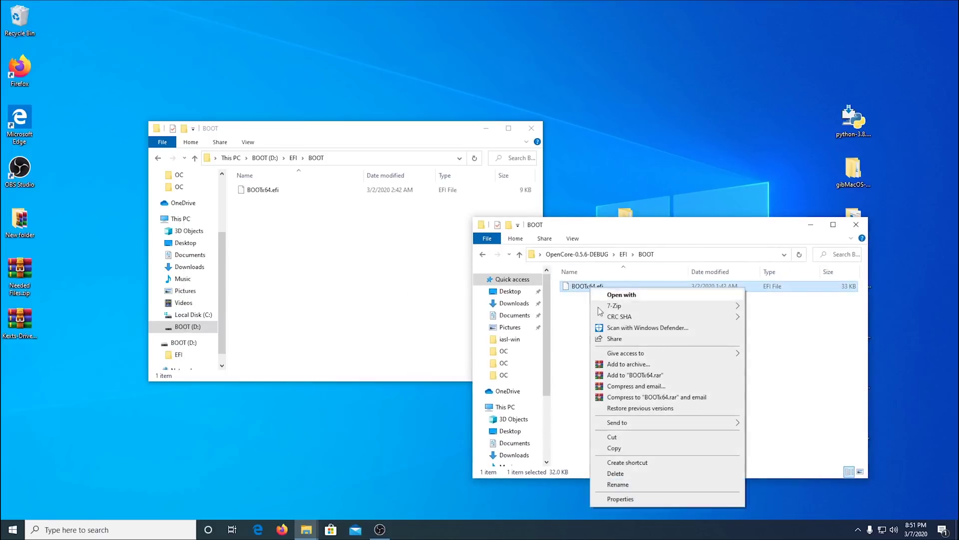
pyautogui.click(621, 448)
pyautogui.click(298, 237)
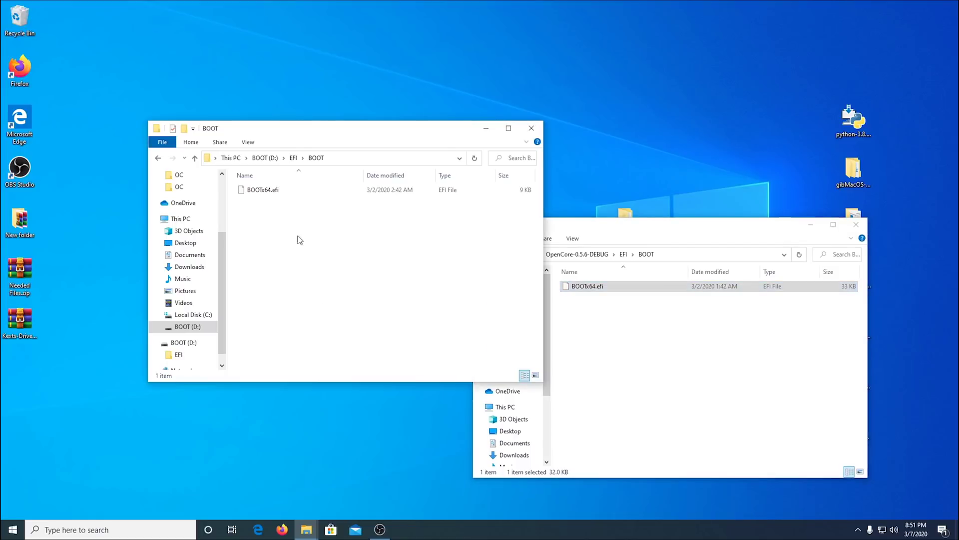
pyautogui.rightClick(295, 228)
pyautogui.click(319, 297)
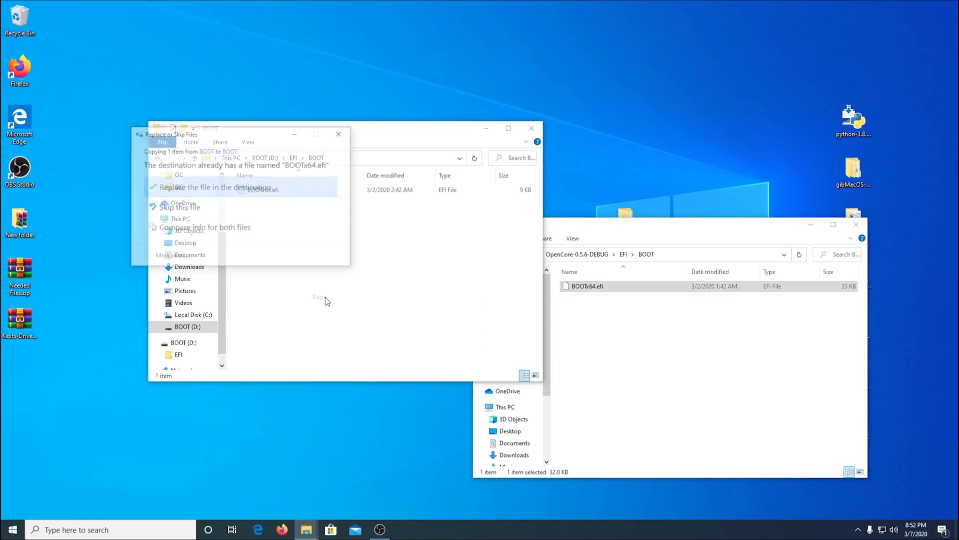
pyautogui.click(218, 186)
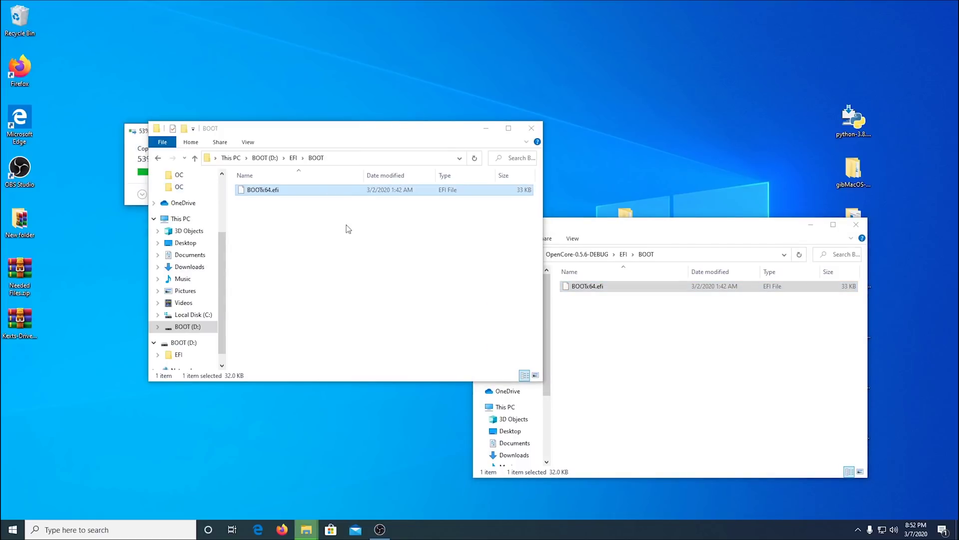
# Open the EFI\OC folder in both the USB drive and OpenCore-0.5.6-DEBUG windows and place them next to each other.
pyautogui.click(195, 158)
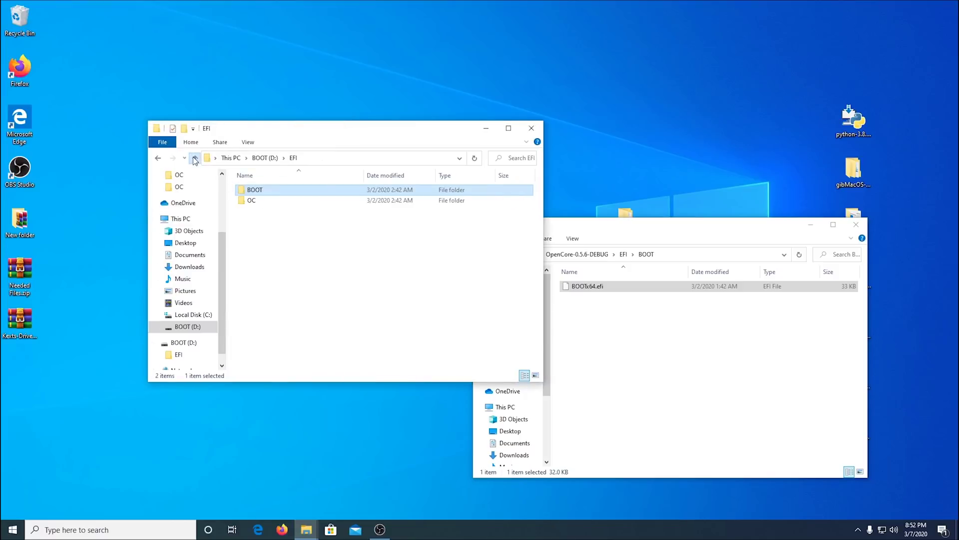
pyautogui.doubleClick(248, 202)
pyautogui.moveTo(324, 132); pyautogui.dragTo(274, 116)
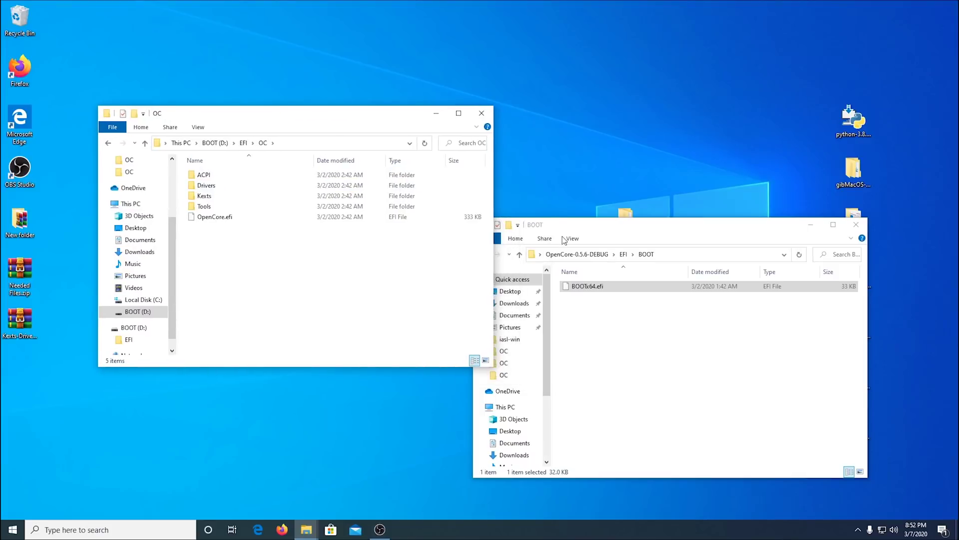
pyautogui.click(659, 230)
pyautogui.click(520, 254)
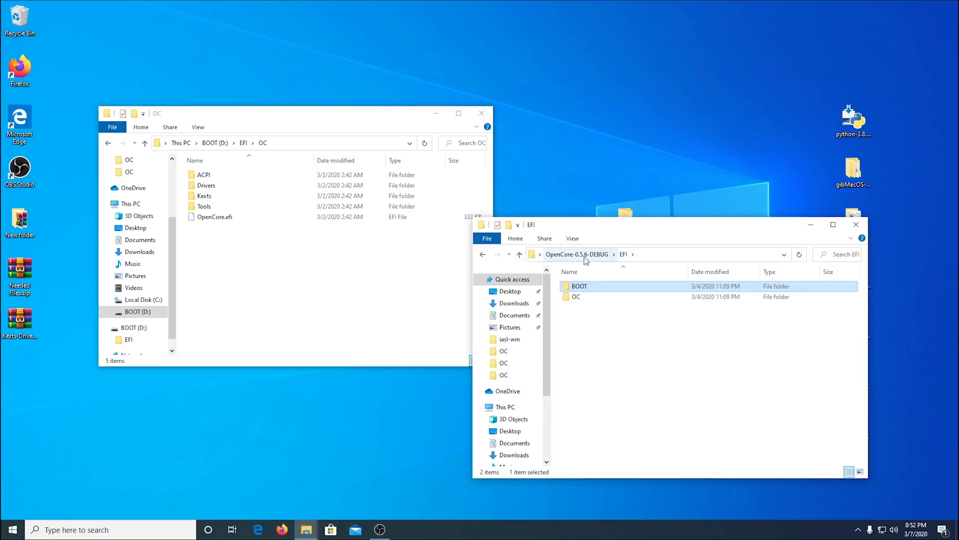
pyautogui.doubleClick(577, 297)
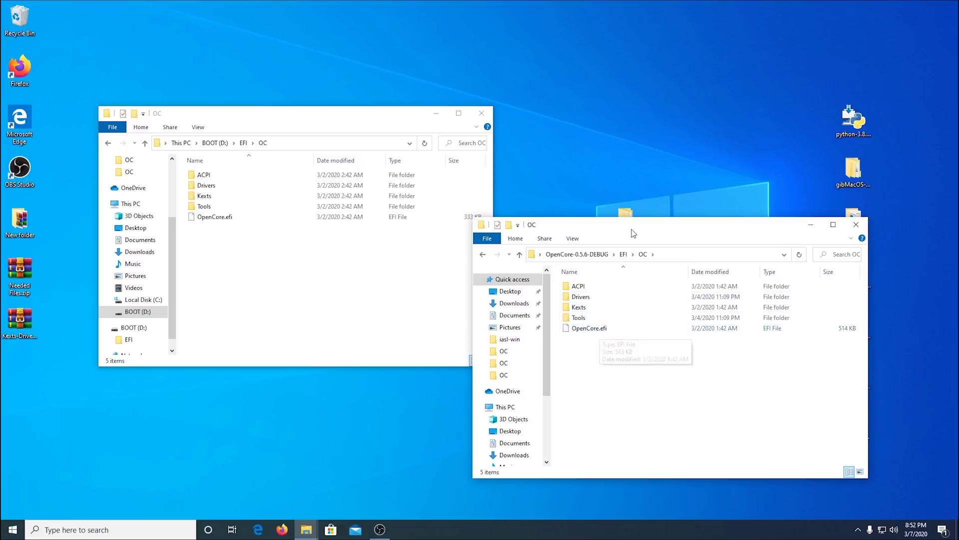
pyautogui.moveTo(662, 228); pyautogui.dragTo(453, 251)
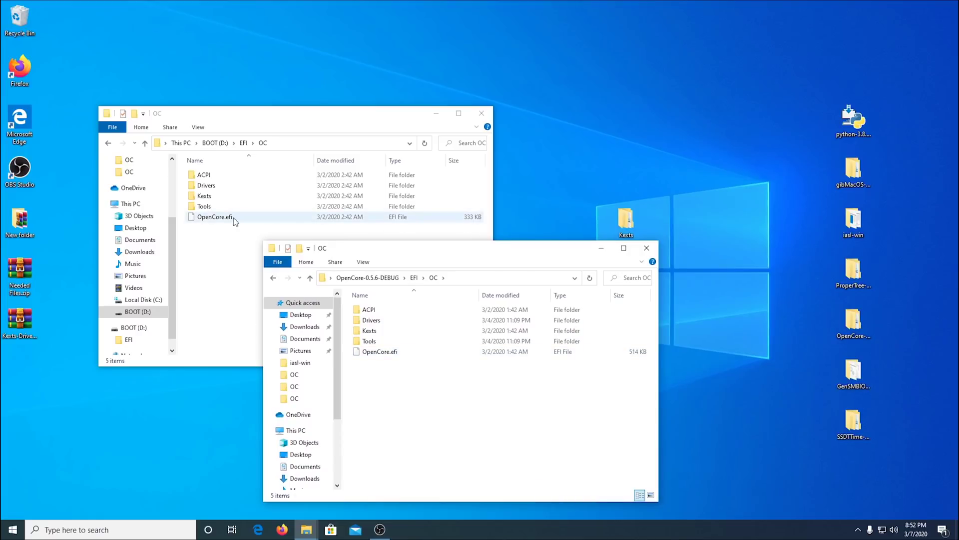
# Copy OpenCore.efi from OpenCore-0.5.6-DEBUG into the USB drive's EFI\OC folder, replacing the existing file, and move the source window aside.
pyautogui.click(206, 219)
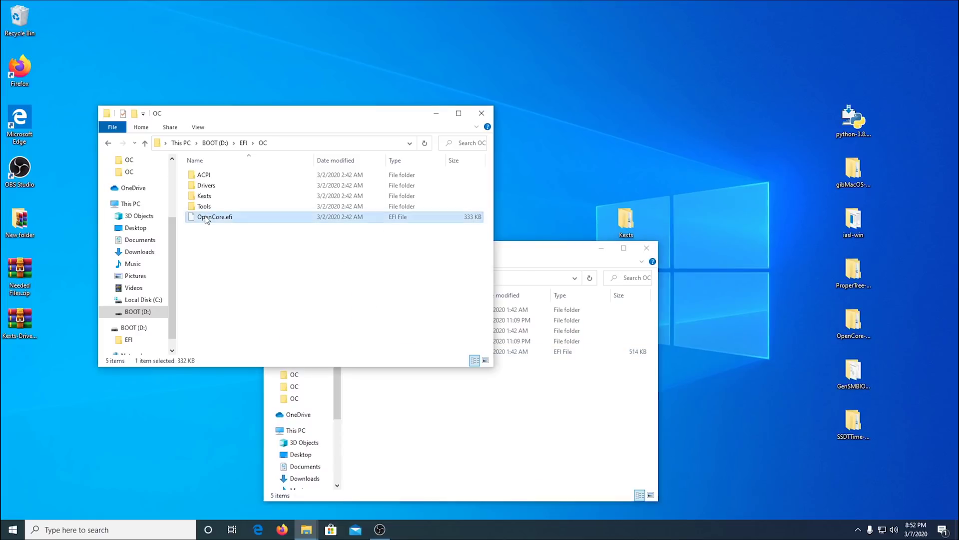
pyautogui.click(567, 243)
pyautogui.click(395, 352)
pyautogui.rightClick(386, 353)
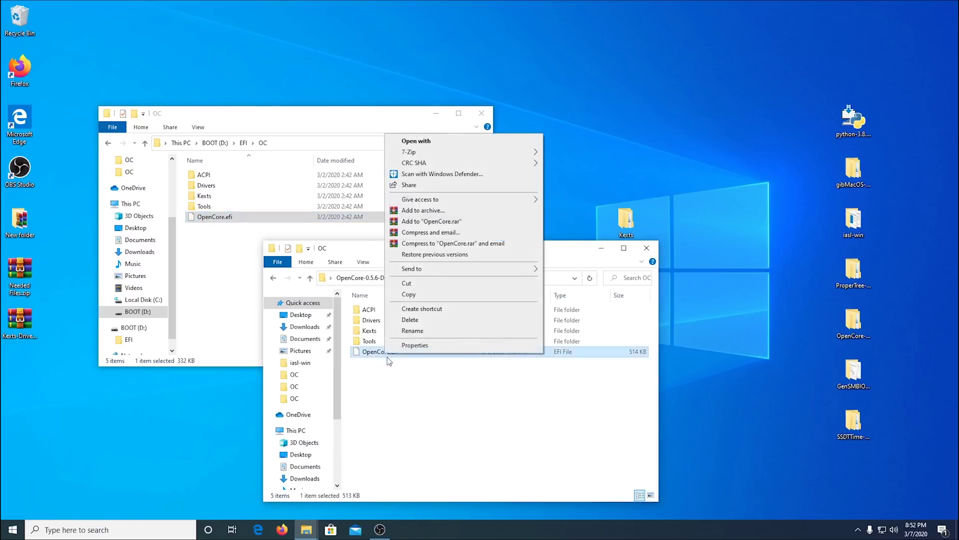
pyautogui.click(425, 296)
pyautogui.click(222, 263)
pyautogui.rightClick(222, 263)
pyautogui.click(258, 326)
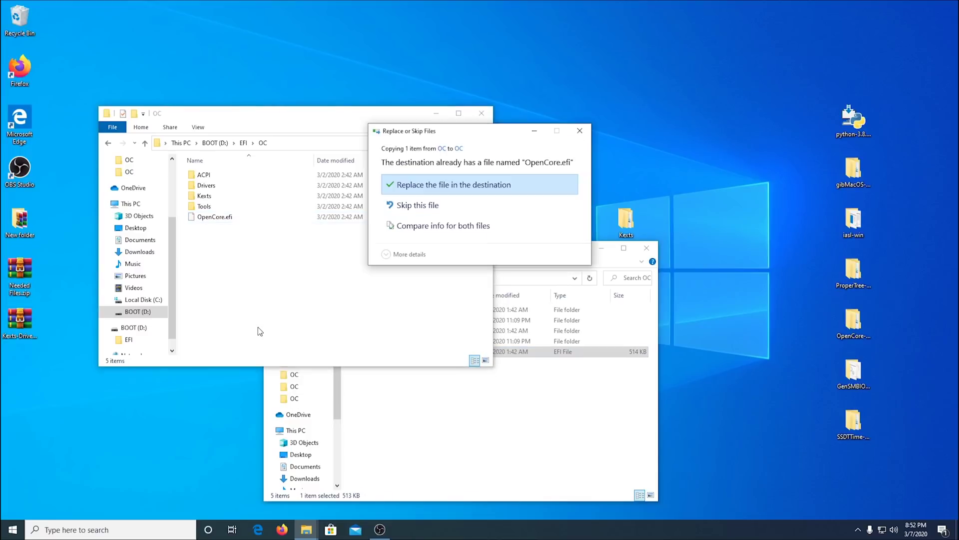
pyautogui.click(444, 186)
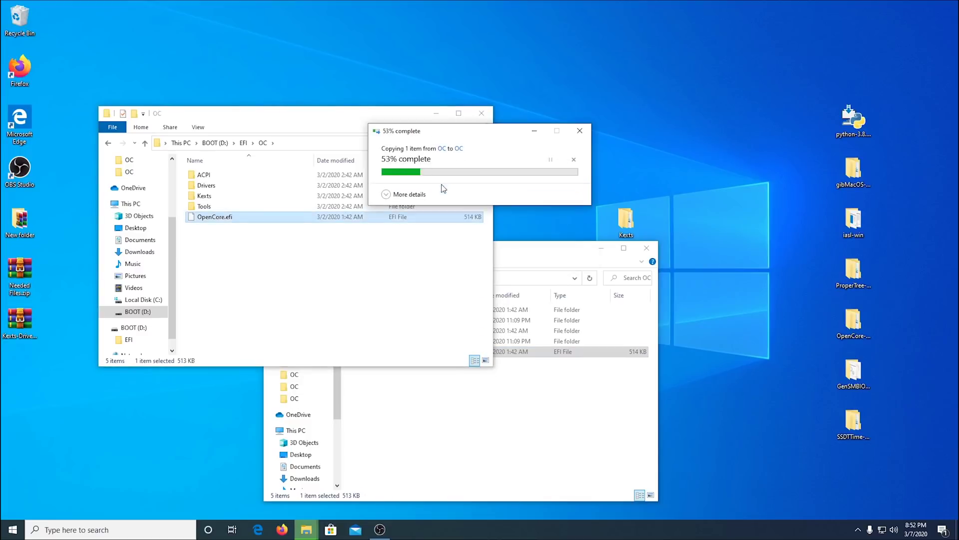
pyautogui.moveTo(531, 253); pyautogui.dragTo(770, 244)
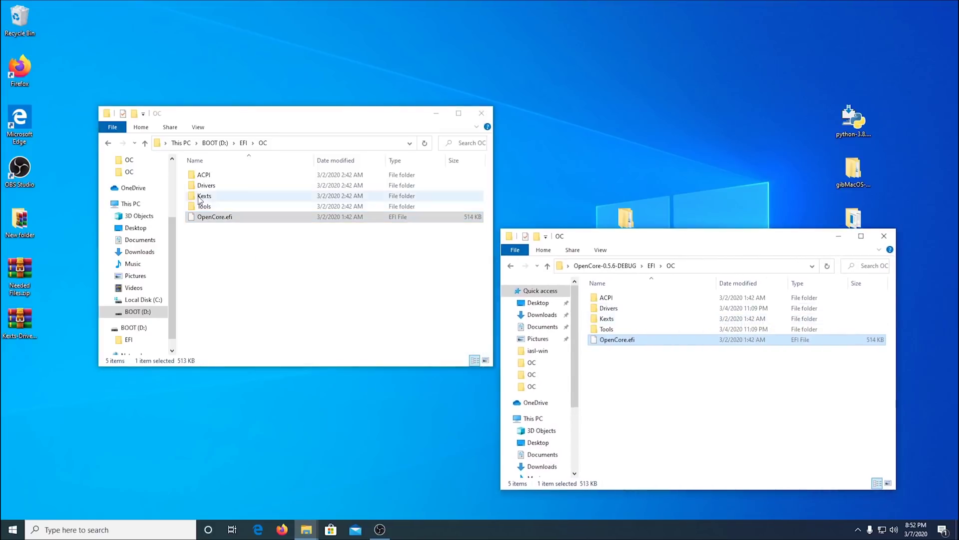
# Permanently delete all files in the USB drive's EFI\OC\Tools folder and return to the OC folder.
pyautogui.doubleClick(205, 207)
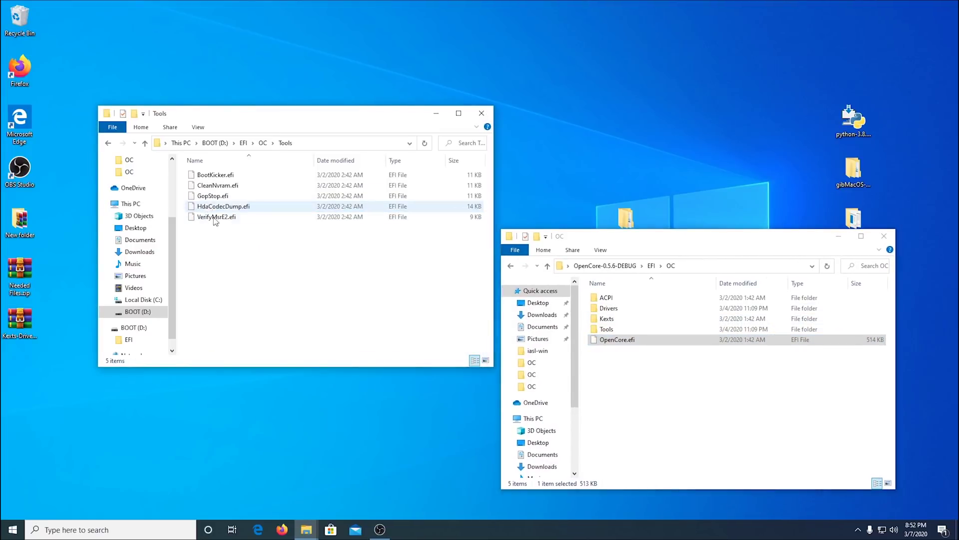
pyautogui.moveTo(243, 243); pyautogui.dragTo(215, 175)
pyautogui.rightClick(217, 178)
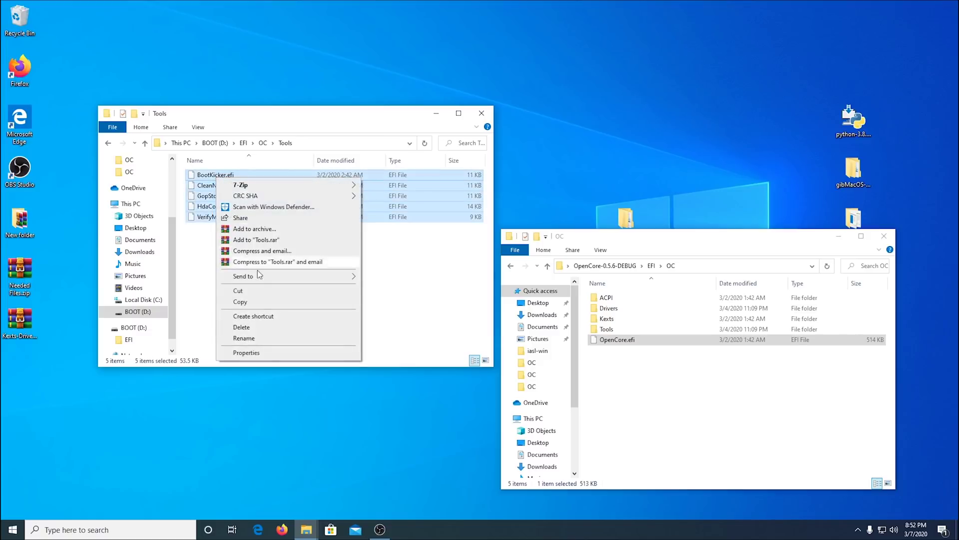
pyautogui.click(264, 328)
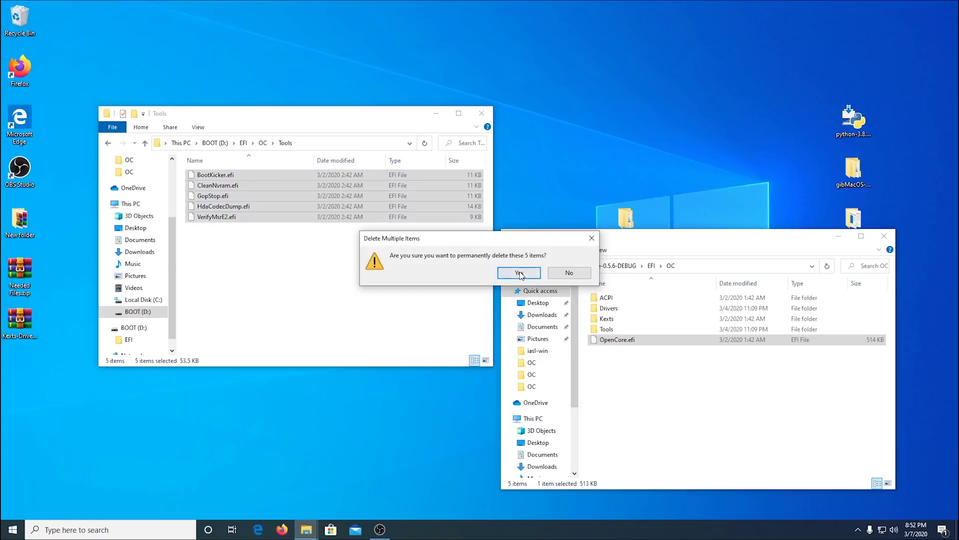
pyautogui.click(517, 274)
pyautogui.click(145, 143)
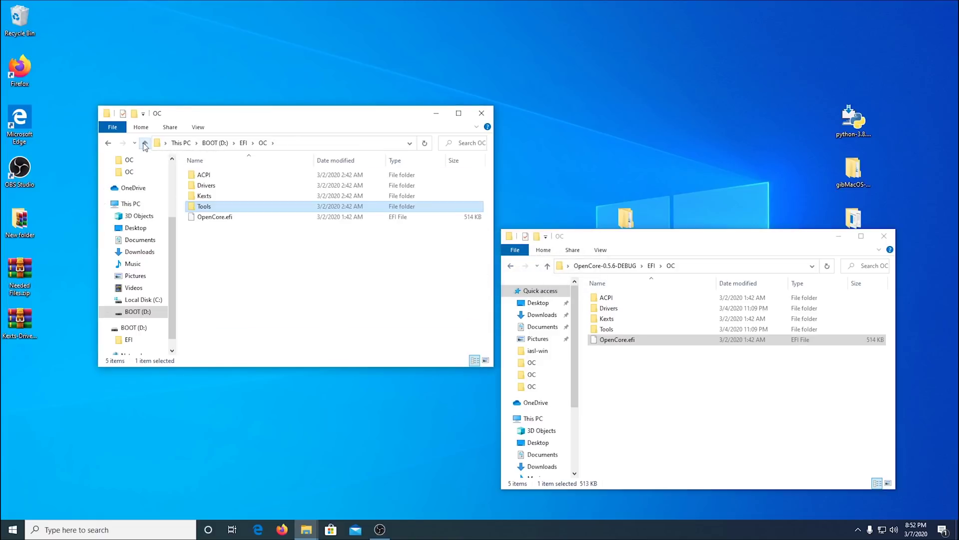
# Check the USB drive's OC\Kexts folder and permanently delete all files in its OC\Drivers folder.
pyautogui.doubleClick(210, 197)
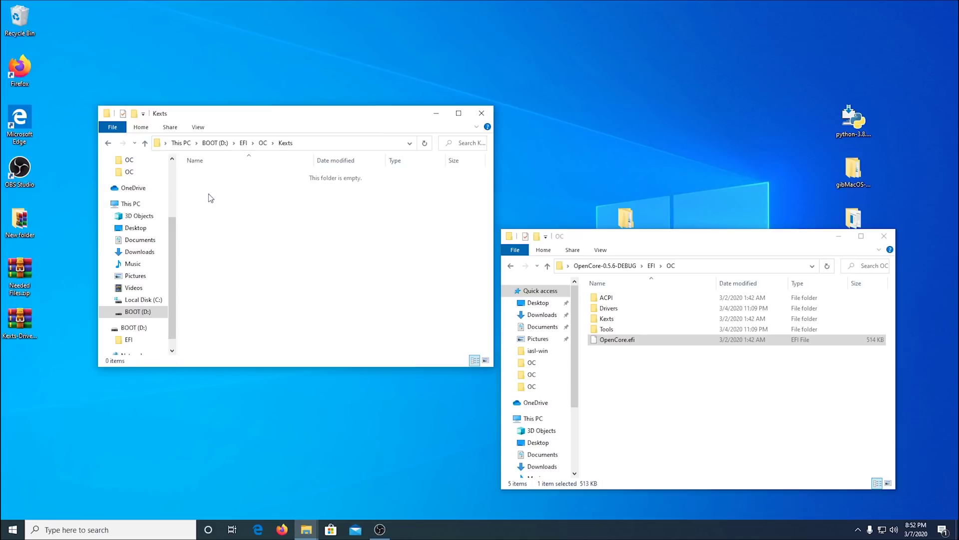
pyautogui.click(145, 144)
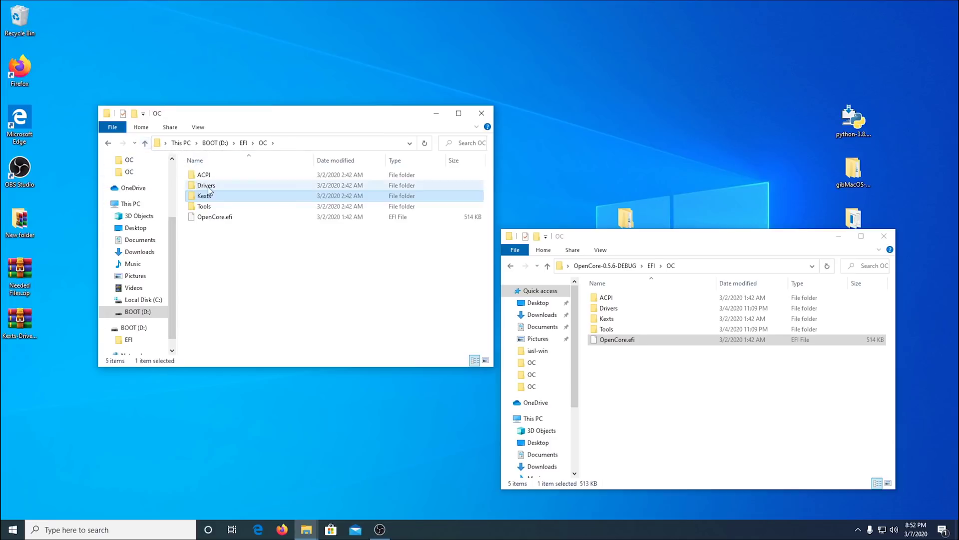
pyautogui.doubleClick(207, 186)
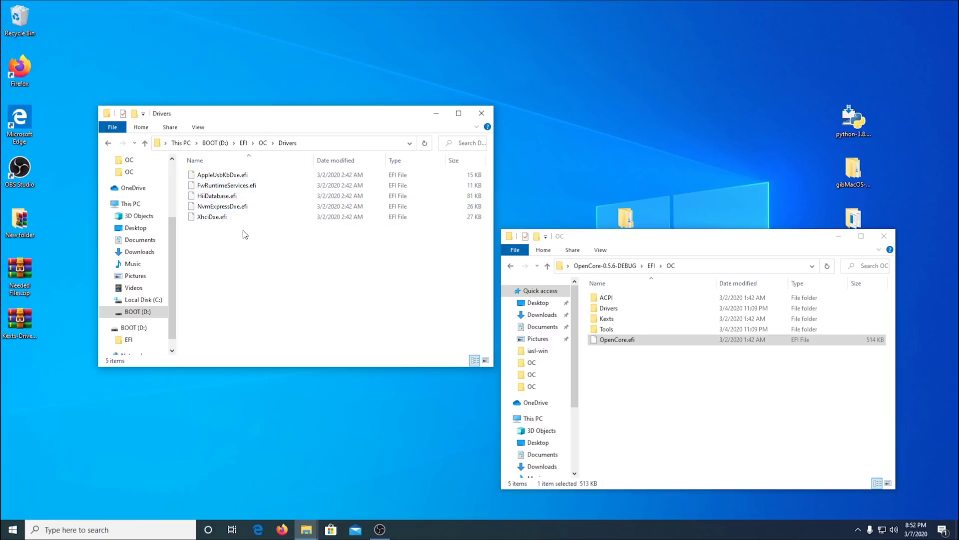
pyautogui.moveTo(268, 236); pyautogui.dragTo(216, 168)
pyautogui.rightClick(234, 175)
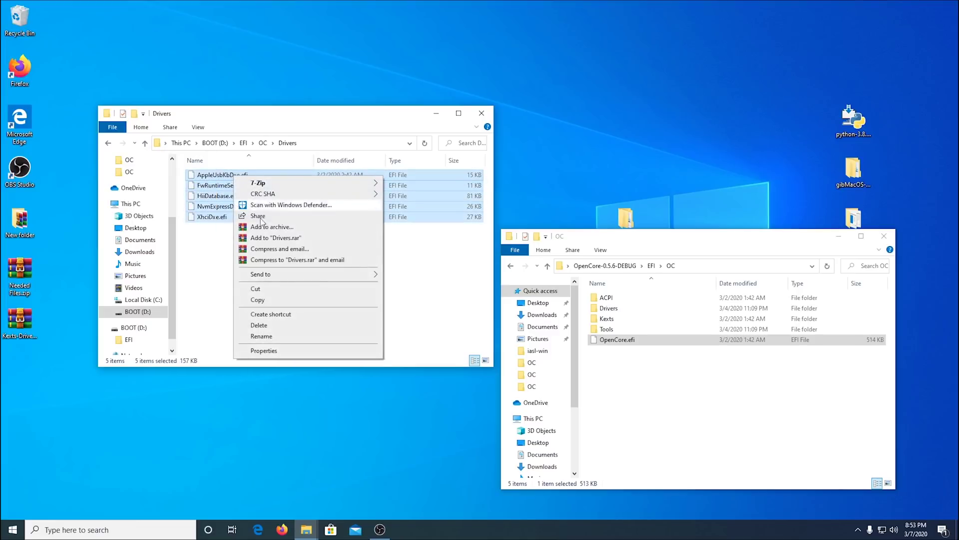
pyautogui.click(363, 325)
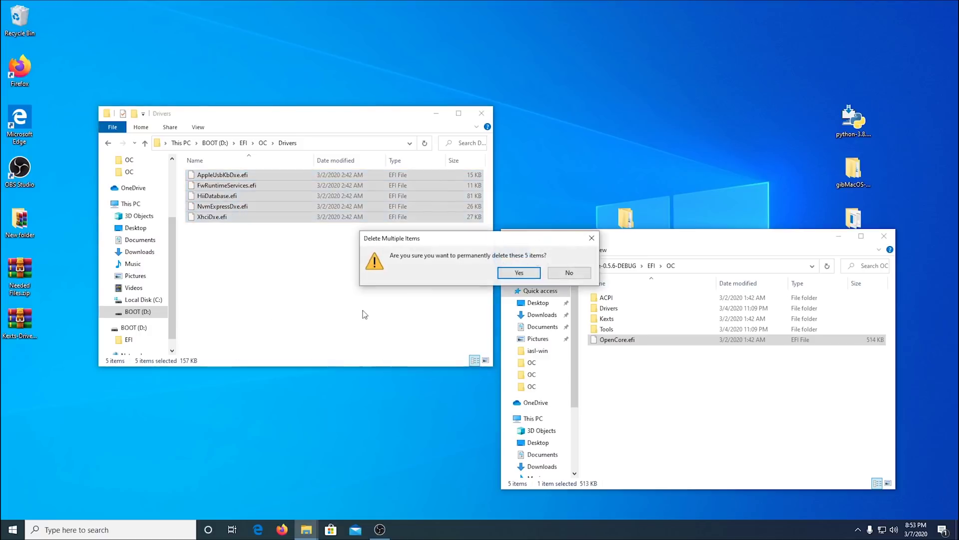
pyautogui.click(503, 274)
# Copy FwRuntimeServices.efi from OpenCore-0.5.6-DEBUG's EFI\OC\Drivers into the USB drive's Drivers folder and close the OpenCore window.
pyautogui.moveTo(691, 243); pyautogui.dragTo(701, 201)
pyautogui.doubleClick(618, 267)
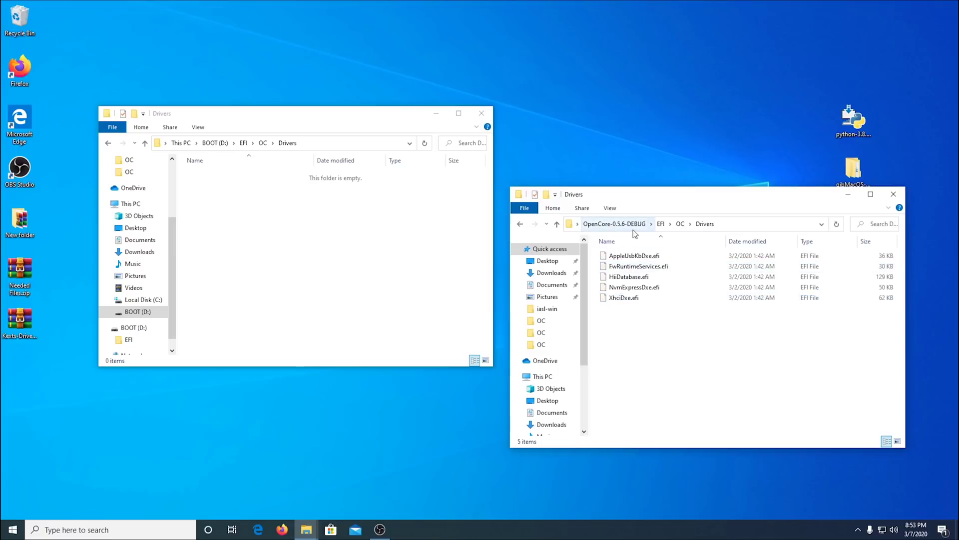
pyautogui.click(639, 270)
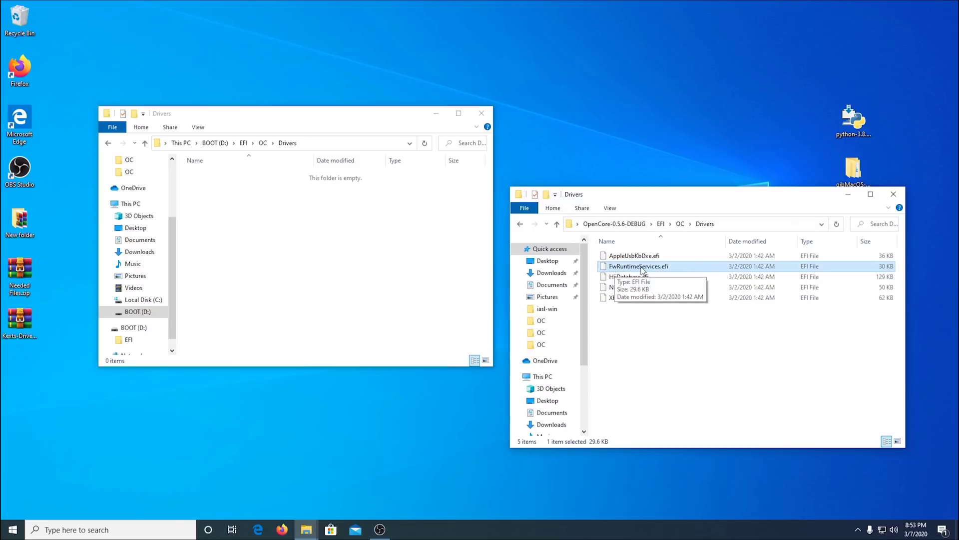
pyautogui.rightClick(642, 270)
pyautogui.click(682, 426)
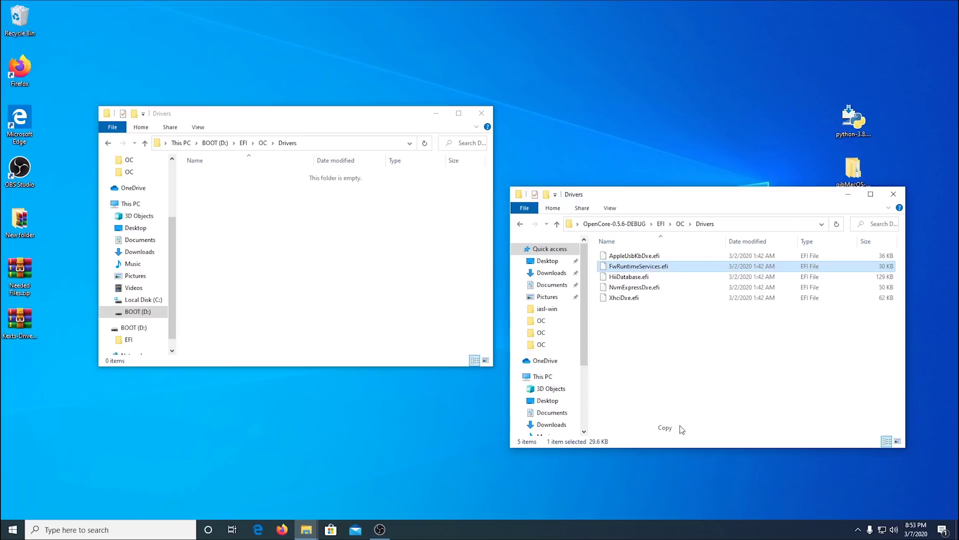
pyautogui.click(231, 223)
pyautogui.rightClick(229, 211)
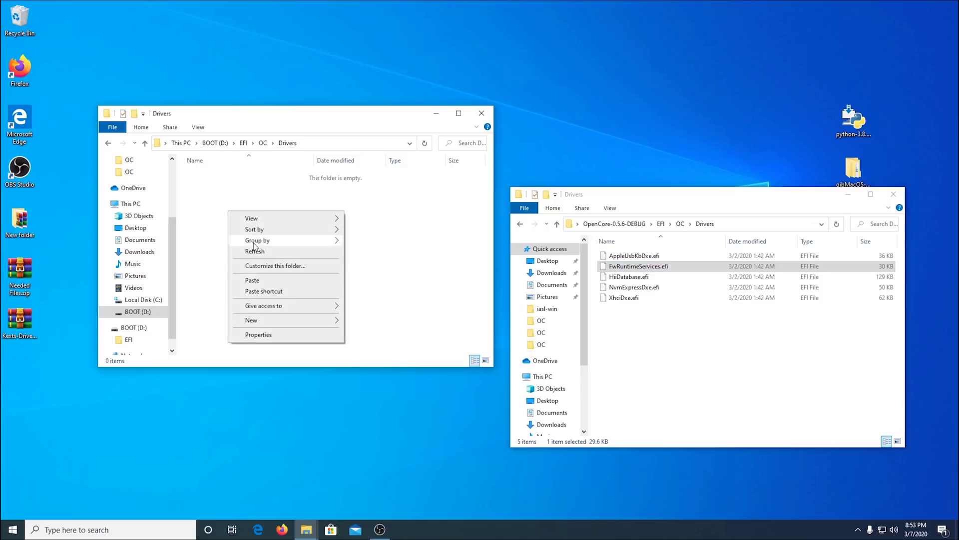
pyautogui.click(268, 281)
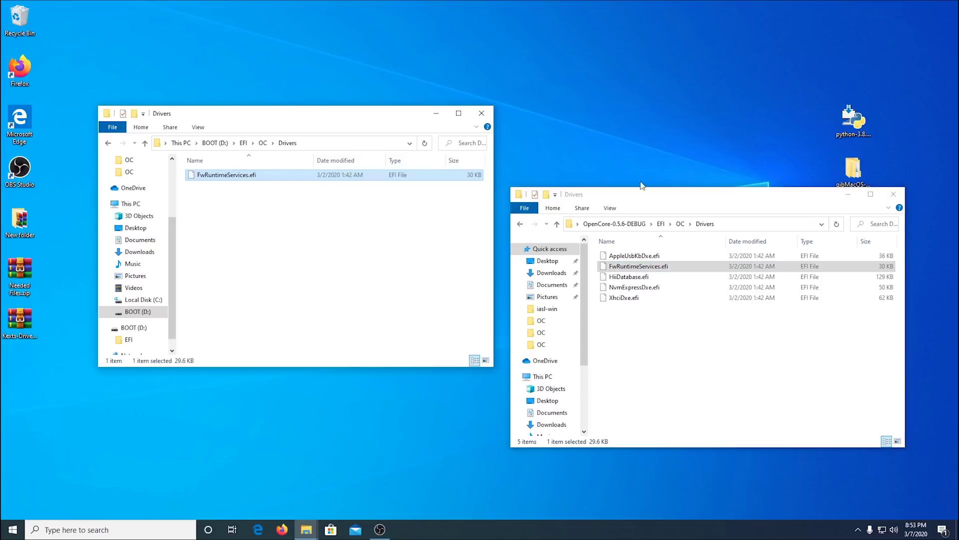
pyautogui.click(677, 190)
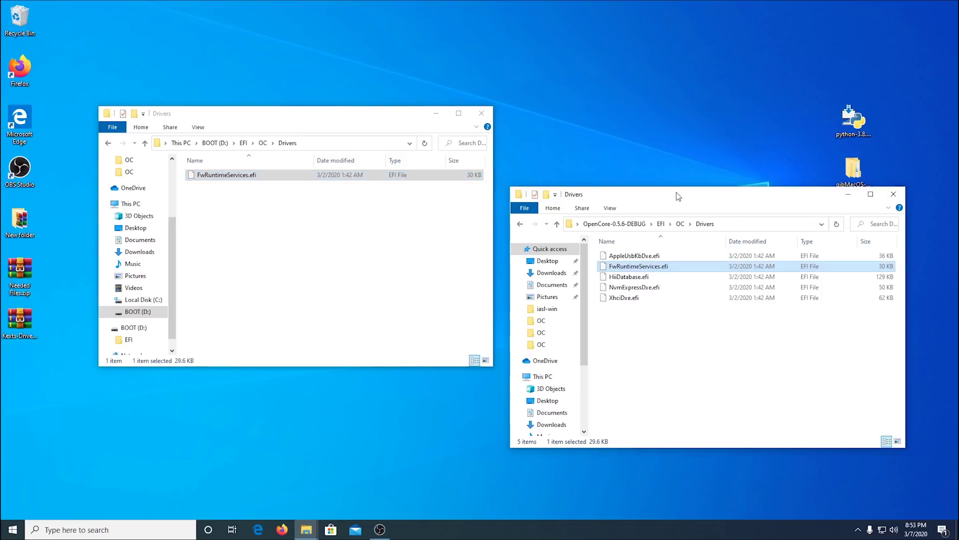
pyautogui.click(893, 194)
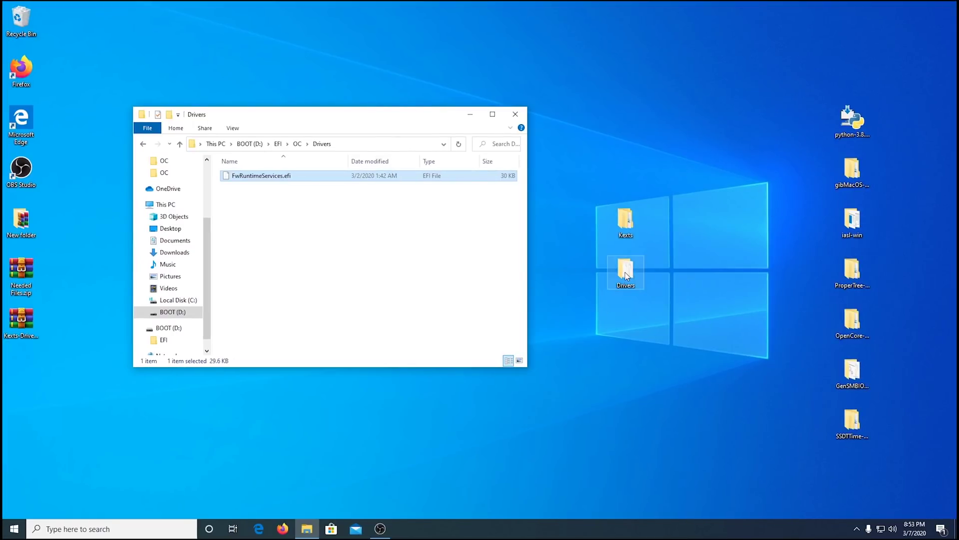
# Open the desktop's Drivers folder beside the USB drive window and copy ApfsDriverLoader.efi into the drive's EFI\OC\Drivers folder.
pyautogui.doubleClick(625, 274)
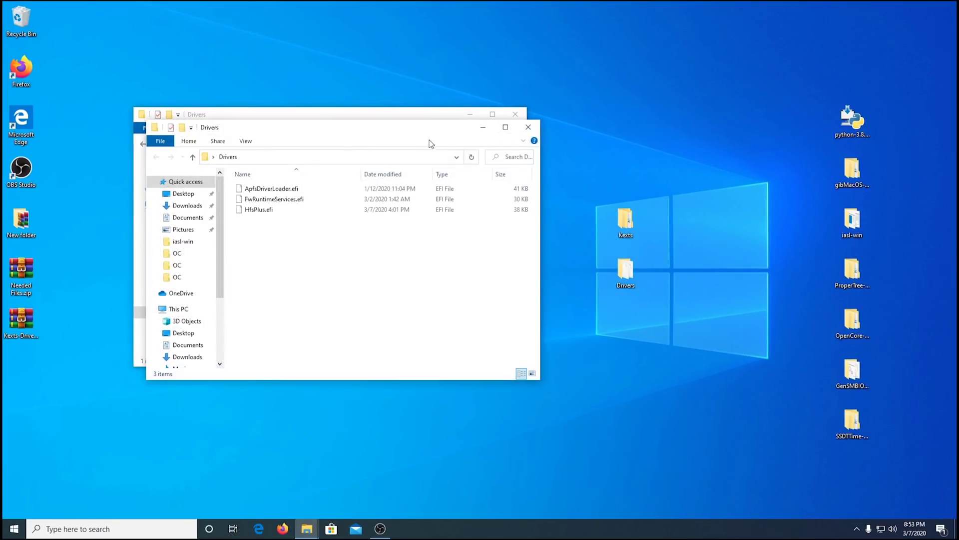
pyautogui.moveTo(408, 134); pyautogui.dragTo(753, 263)
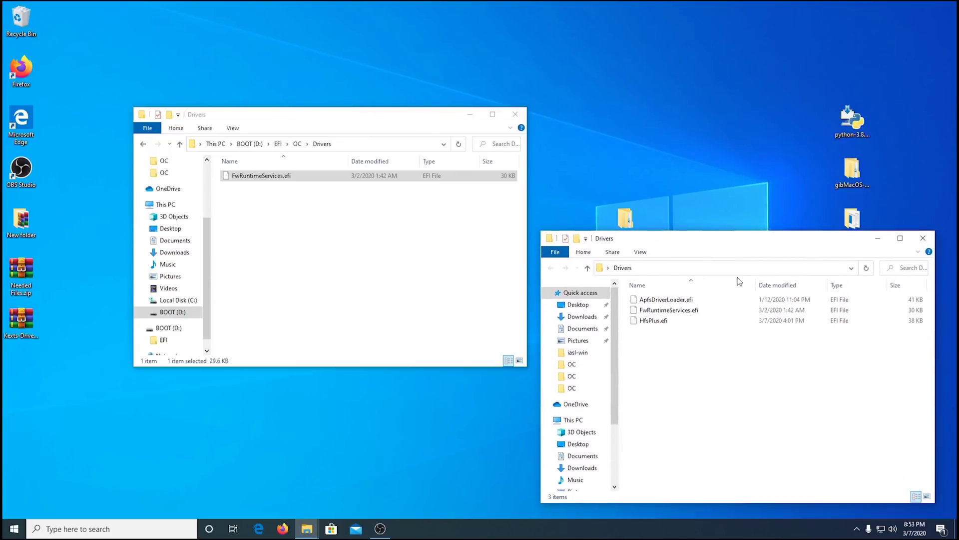
pyautogui.click(650, 302)
pyautogui.rightClick(651, 302)
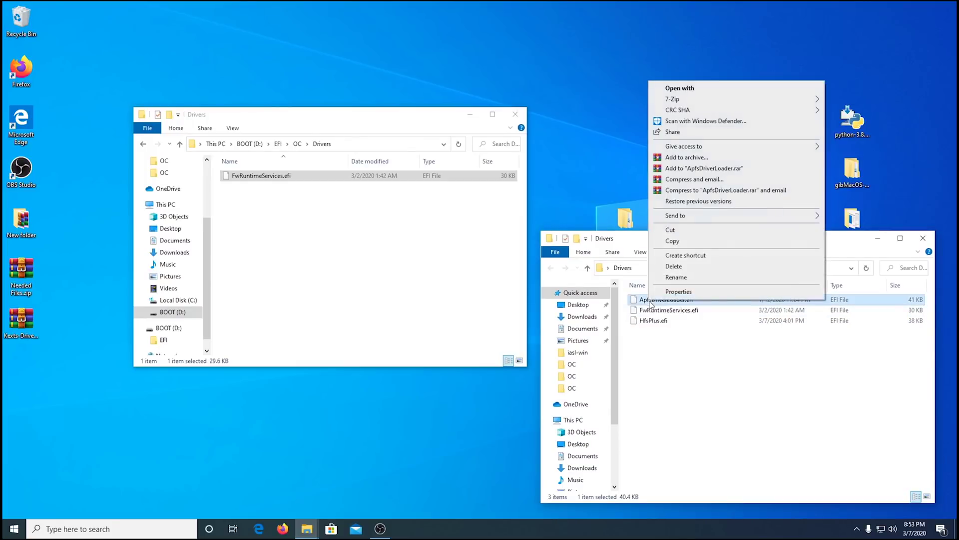
pyautogui.click(680, 238)
pyautogui.rightClick(311, 235)
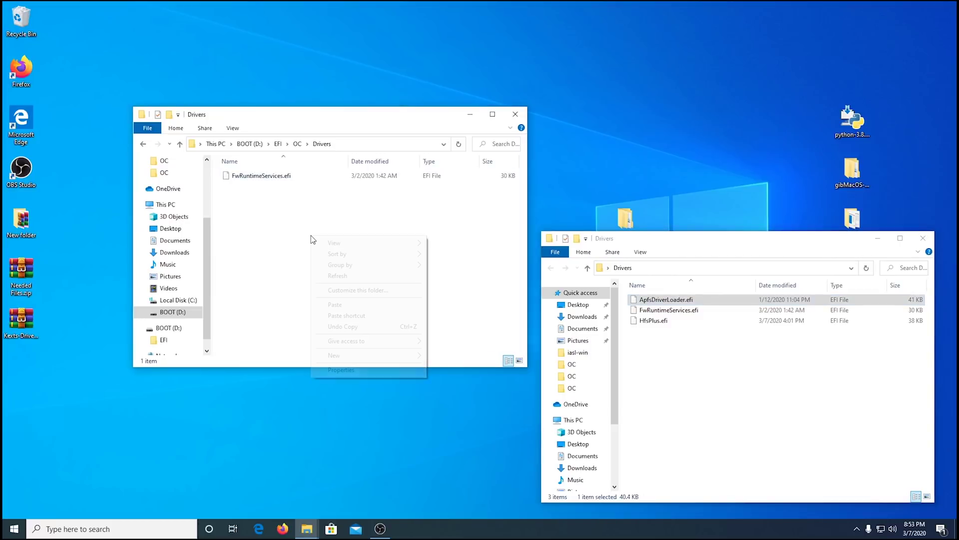
pyautogui.click(335, 304)
# Add HfsPlus.efi from the desktop's Drivers folder to the USB drive's EFI\OC\Drivers and return to the drive's OC folder.
pyautogui.click(660, 337)
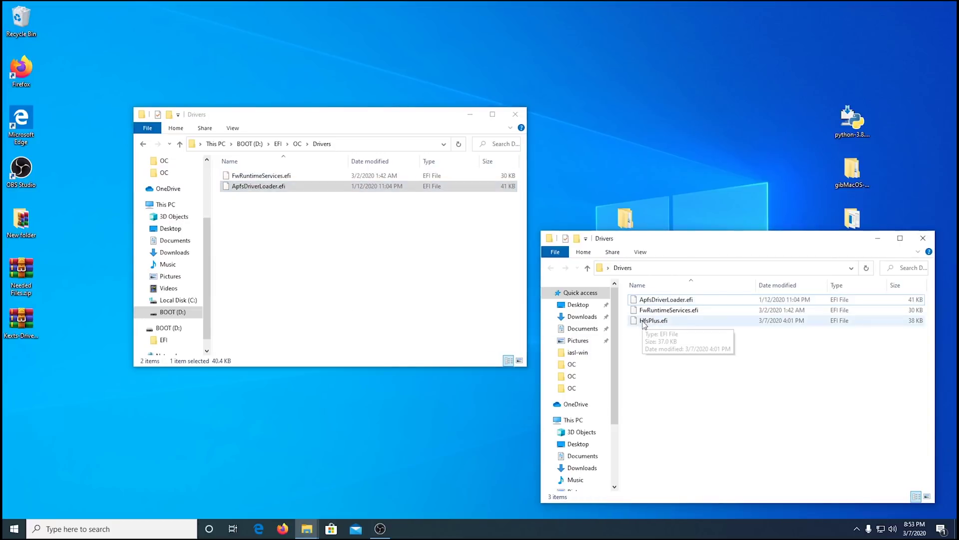
pyautogui.rightClick(653, 321)
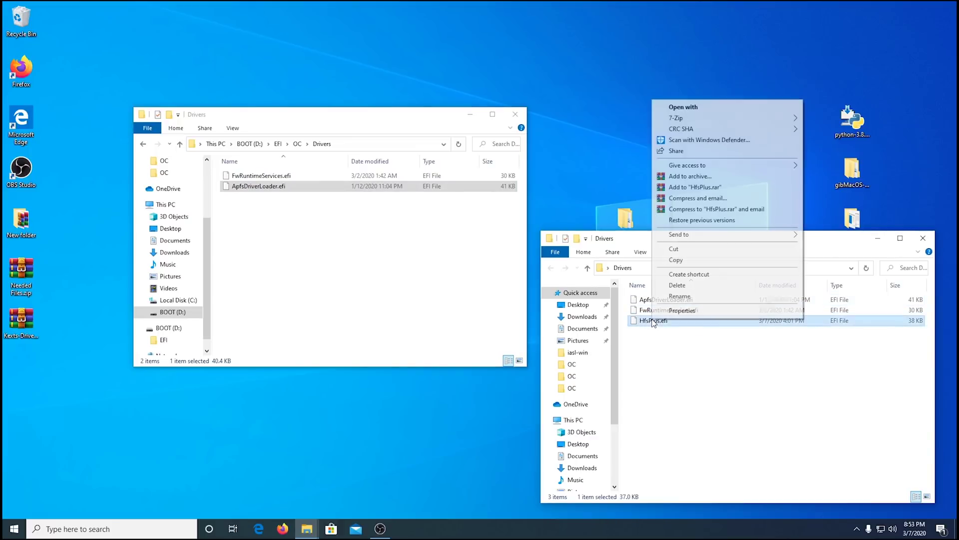
pyautogui.click(680, 260)
pyautogui.click(276, 254)
pyautogui.rightClick(269, 239)
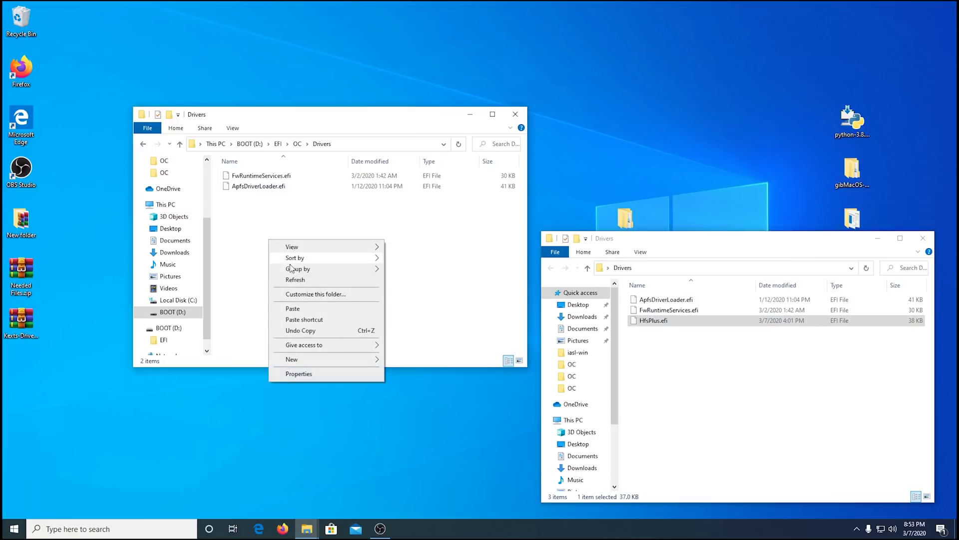
pyautogui.click(303, 310)
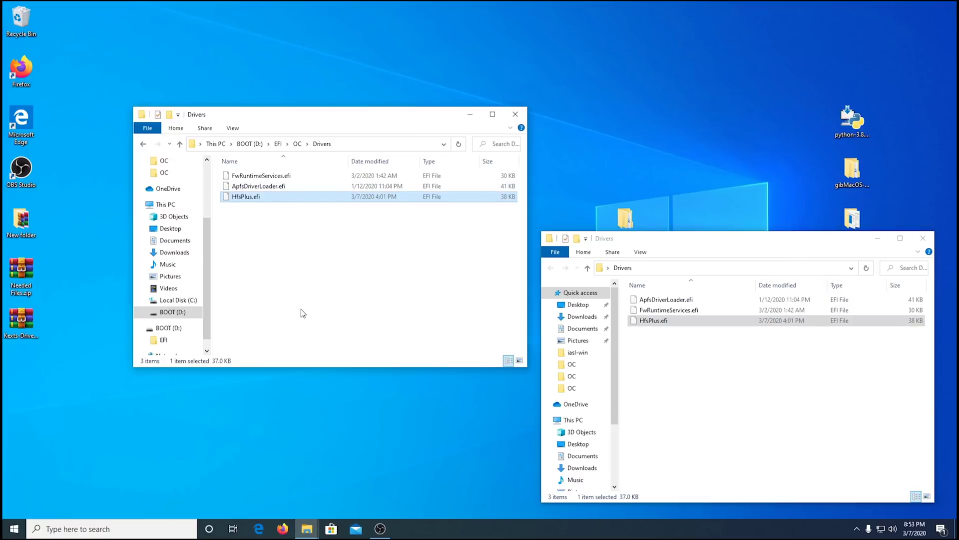
pyautogui.click(923, 238)
pyautogui.click(179, 145)
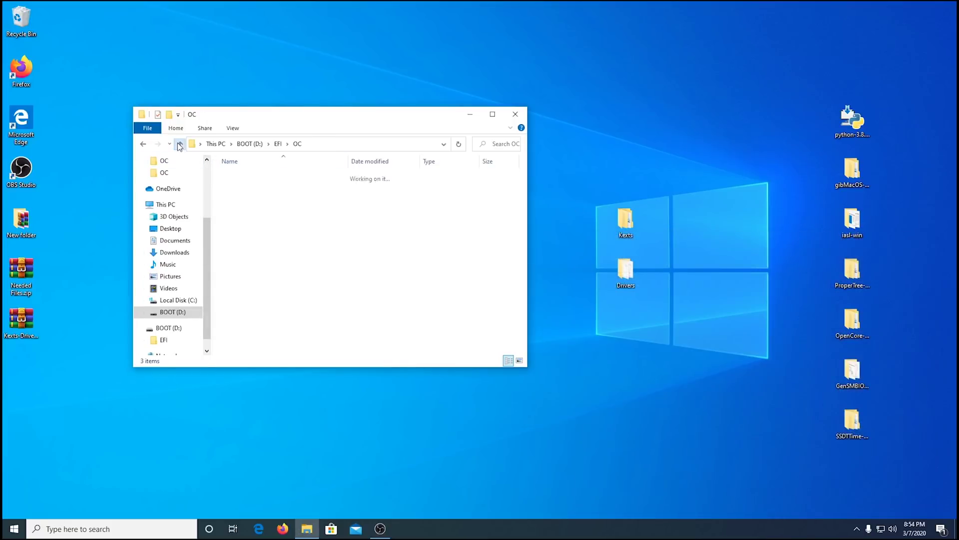
# Open the USB drive's EFI\OC\Kexts folder and the desktop's Kexts folder, with their windows side by side.
pyautogui.doubleClick(239, 197)
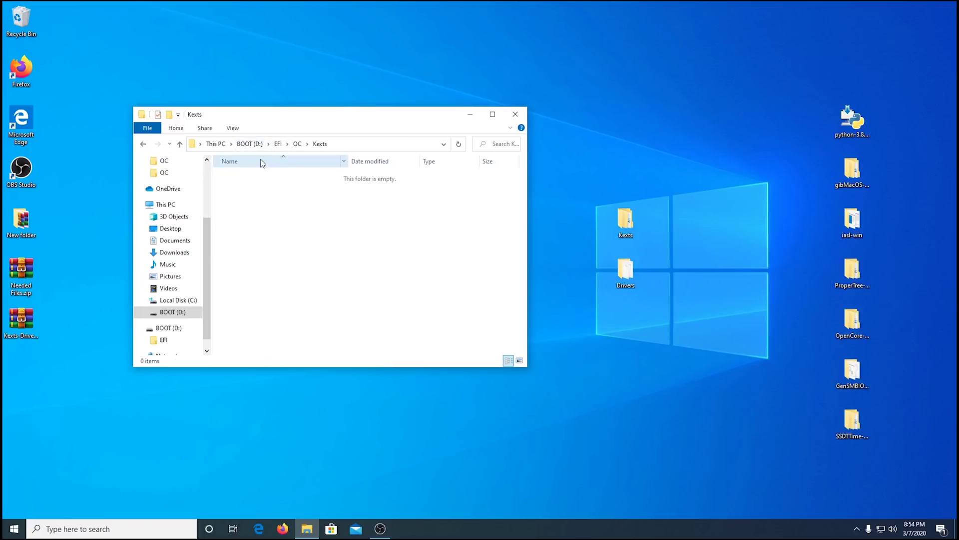
pyautogui.moveTo(347, 115); pyautogui.dragTo(340, 117)
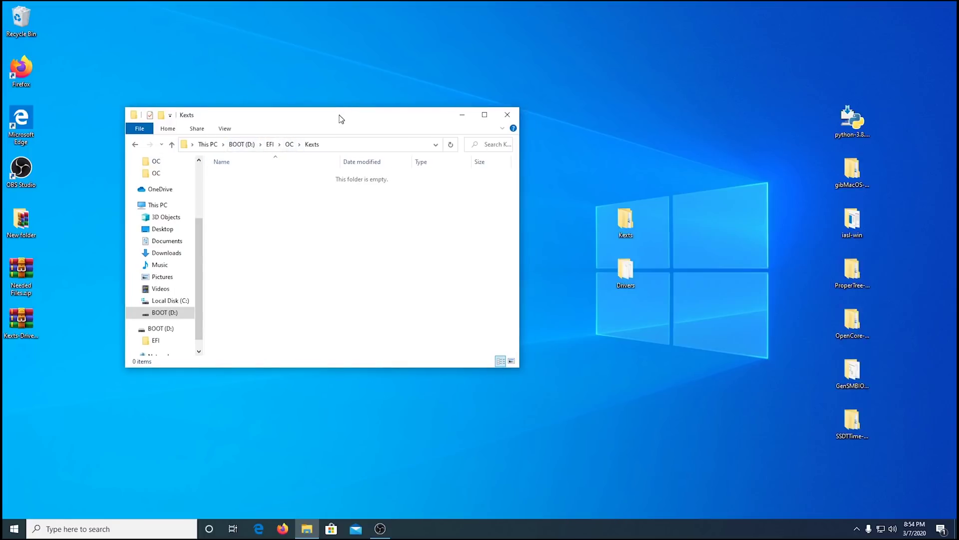
pyautogui.click(632, 218)
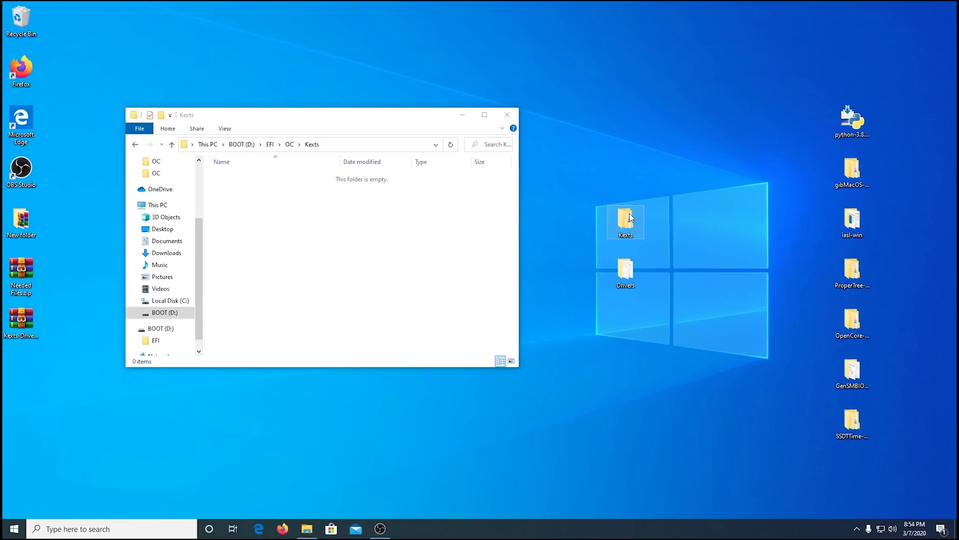
pyautogui.doubleClick(632, 218)
pyautogui.moveTo(397, 134); pyautogui.dragTo(771, 131)
pyautogui.moveTo(425, 120); pyautogui.dragTo(395, 122)
pyautogui.moveTo(643, 128); pyautogui.dragTo(620, 112)
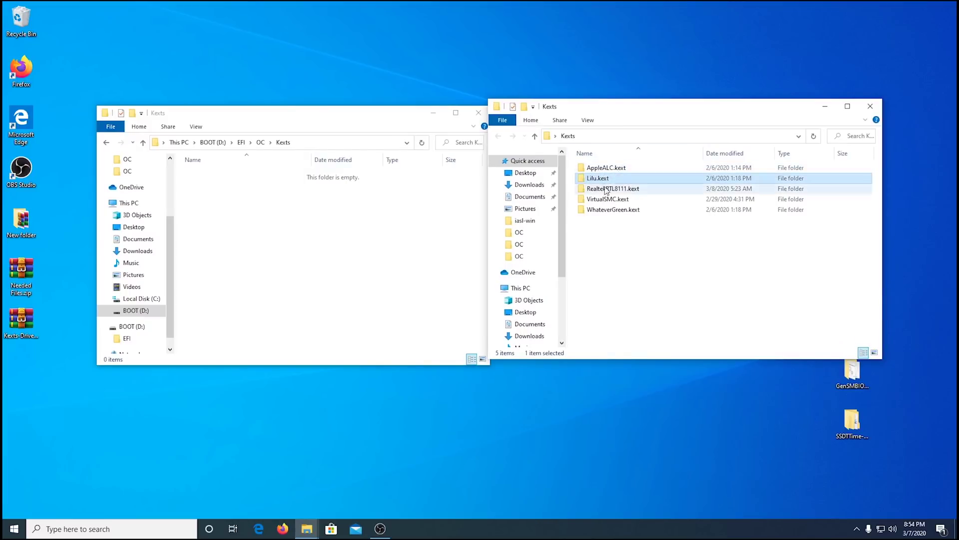
pyautogui.click(604, 212)
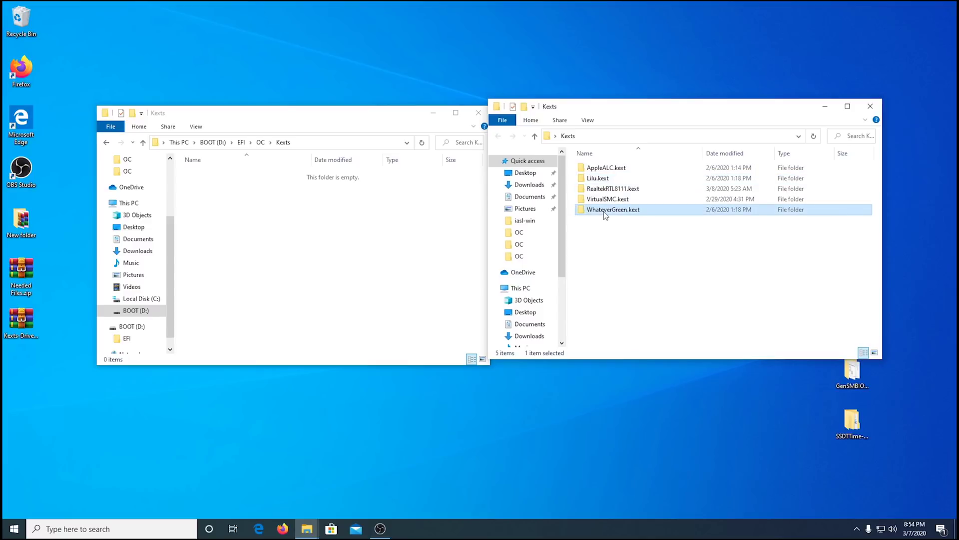
pyautogui.click(612, 267)
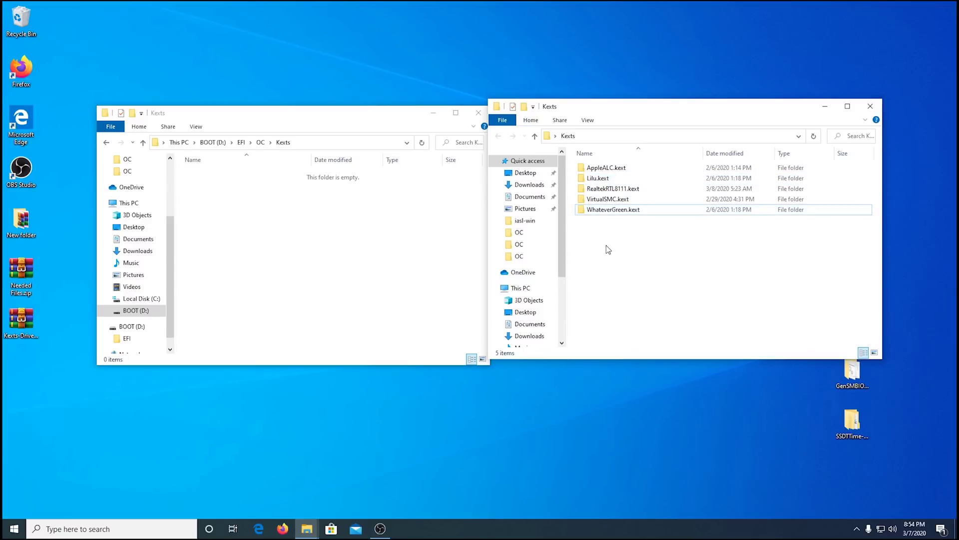
pyautogui.click(607, 190)
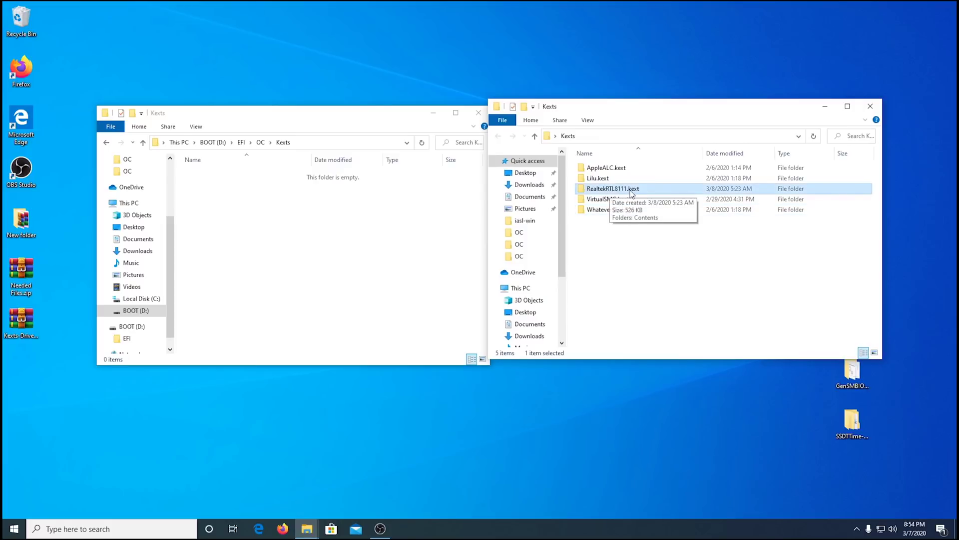
pyautogui.click(649, 250)
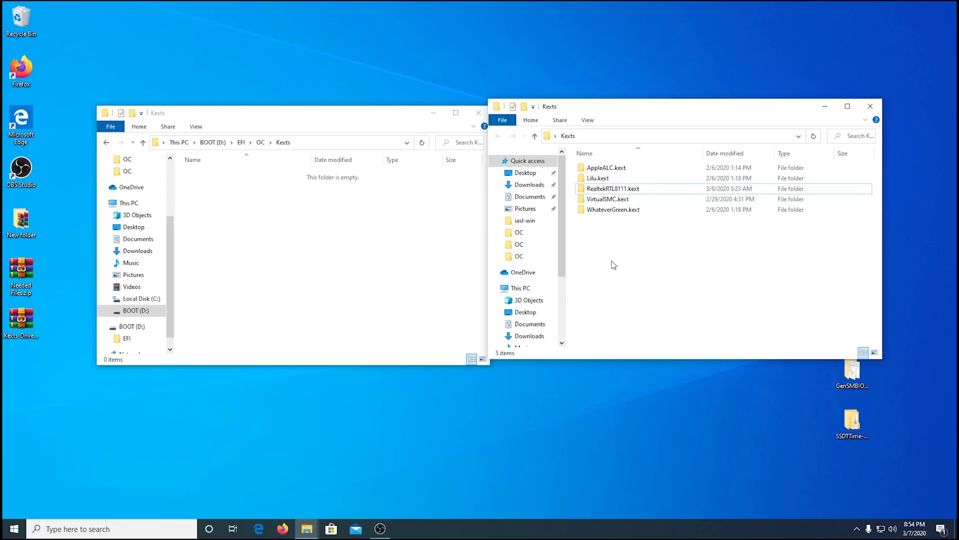
# Copy AppleALC, Lilu, RealtekRTL8111, VirtualSMC and WhateverGreen kexts into the USB drive's EFI\OC\Kexts folder and close the desktop Kexts window.
pyautogui.moveTo(670, 240); pyautogui.dragTo(585, 165)
pyautogui.rightClick(597, 177)
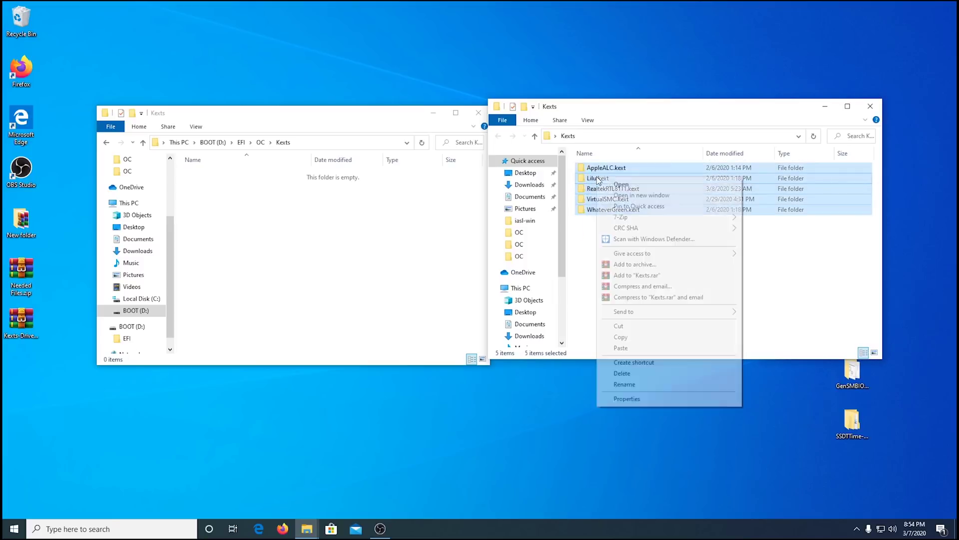
pyautogui.click(639, 337)
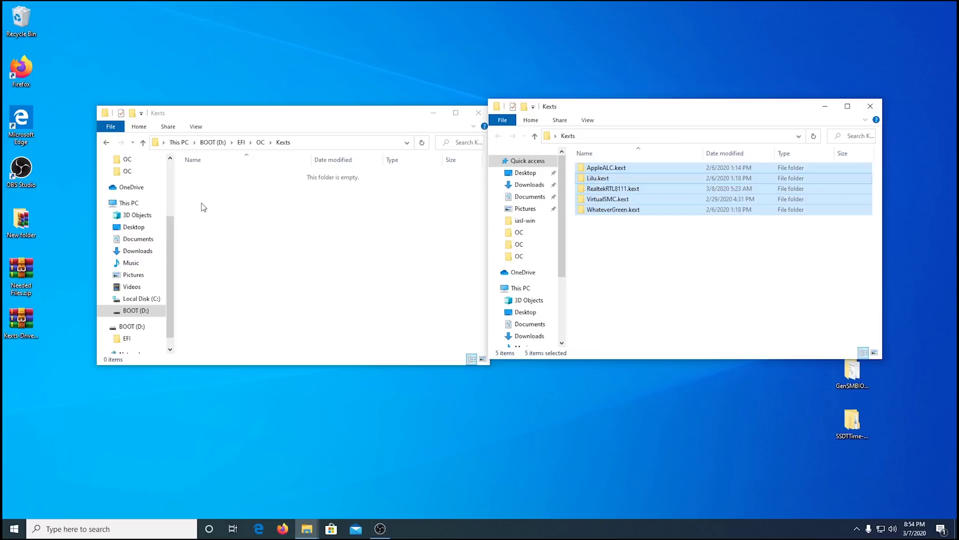
pyautogui.click(202, 205)
pyautogui.rightClick(194, 187)
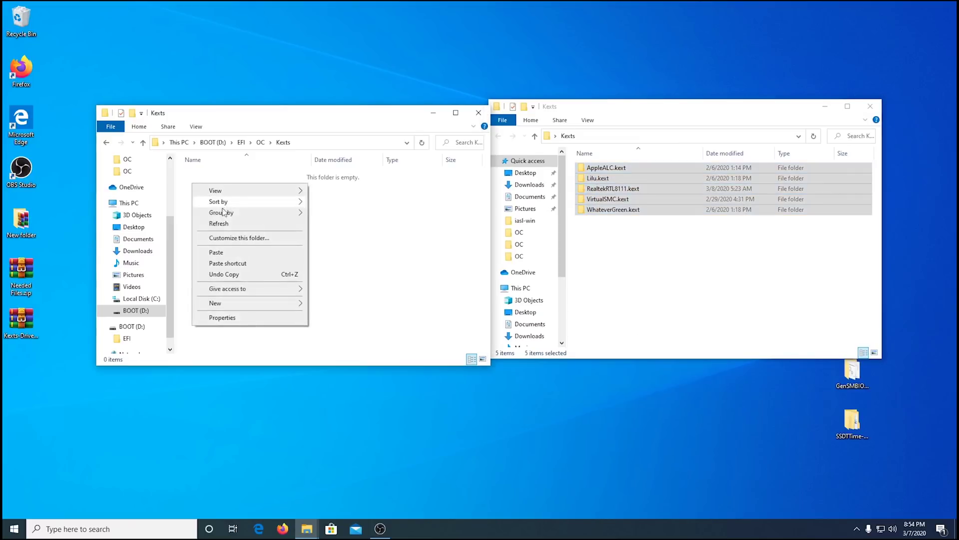
pyautogui.click(237, 250)
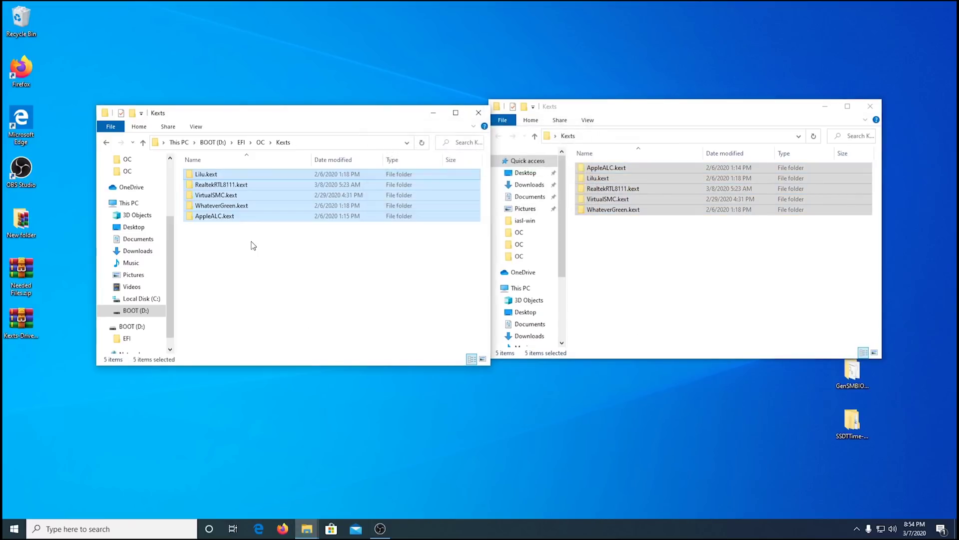
pyautogui.click(252, 242)
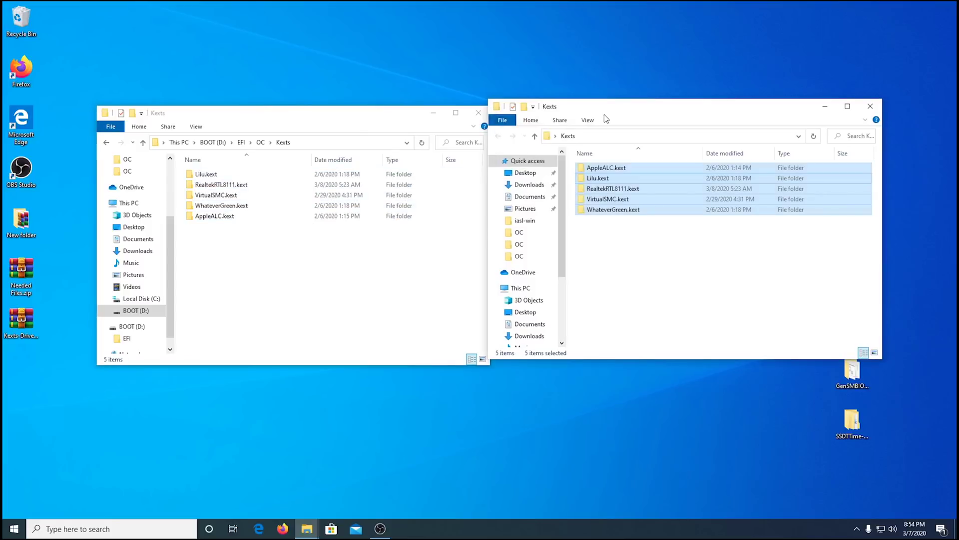
pyautogui.click(871, 106)
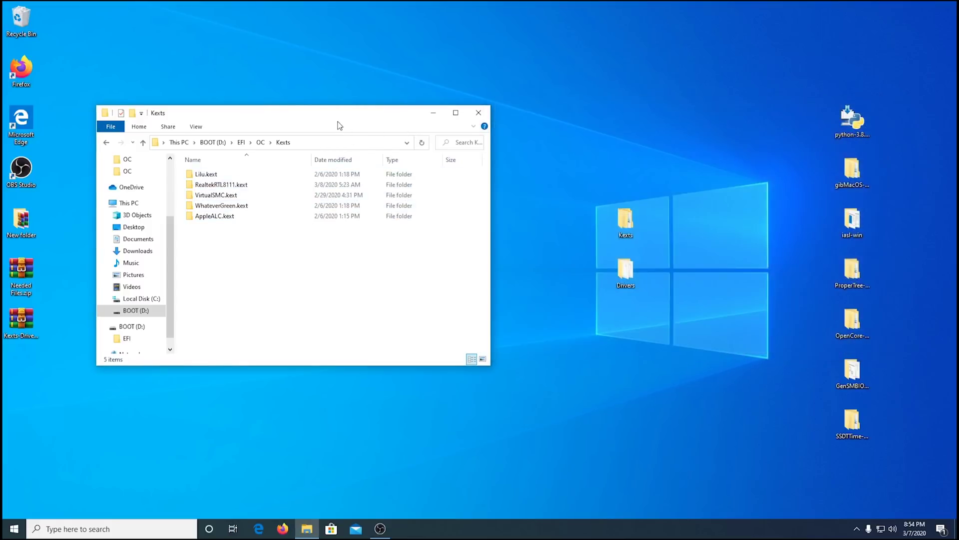
# Copy Sample.plist from OpenCore-0.5.6-DEBUG's Docs folder into the USB drive's EFI\OC folder and close the Docs window.
pyautogui.click(143, 144)
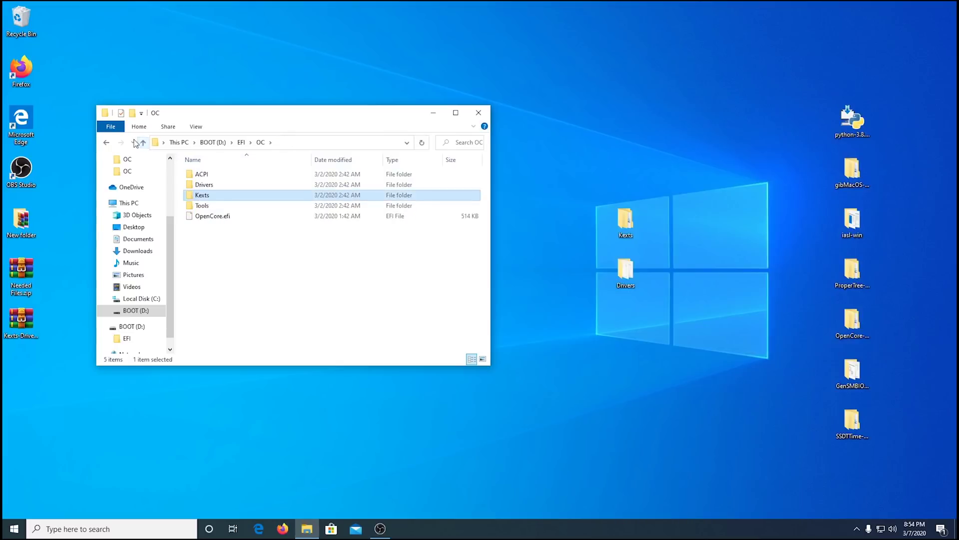
pyautogui.doubleClick(843, 323)
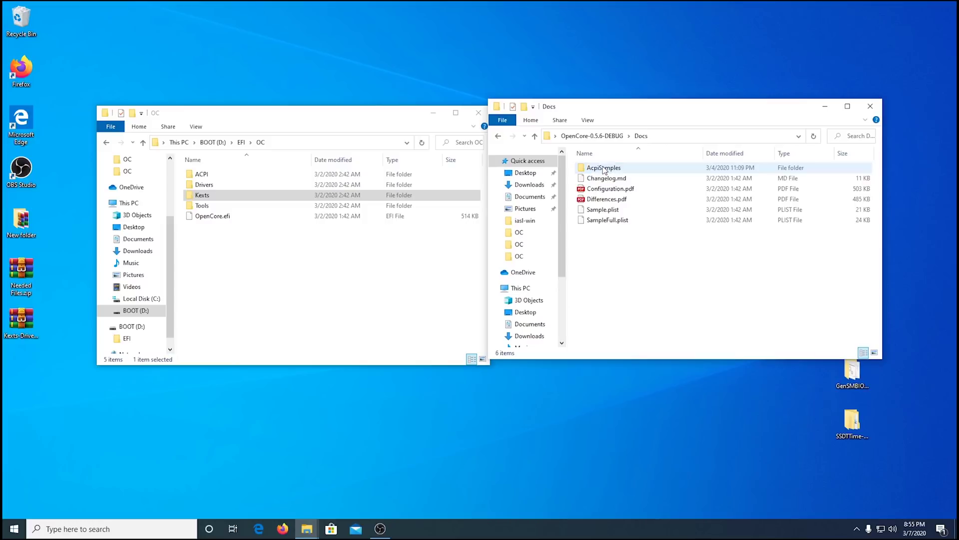
pyautogui.click(599, 212)
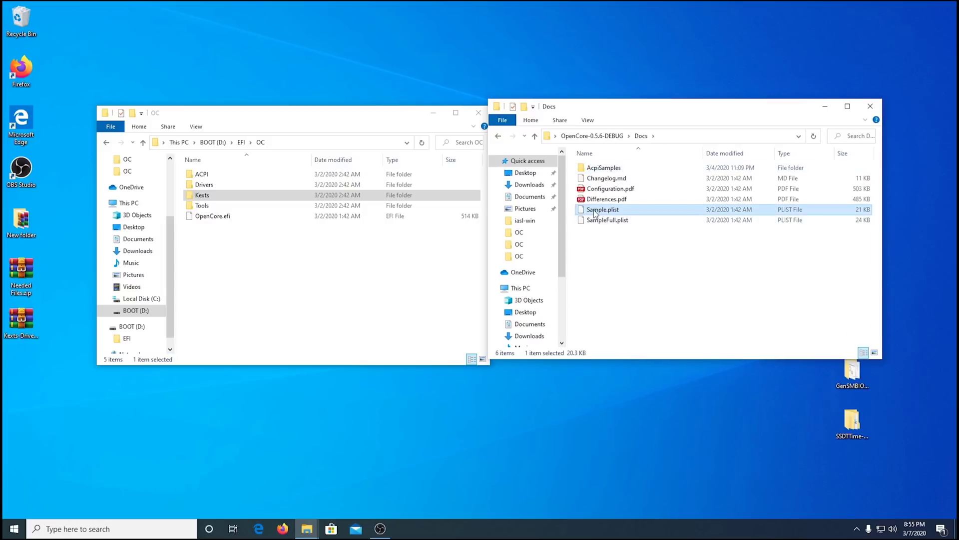
pyautogui.moveTo(595, 212); pyautogui.dragTo(263, 160)
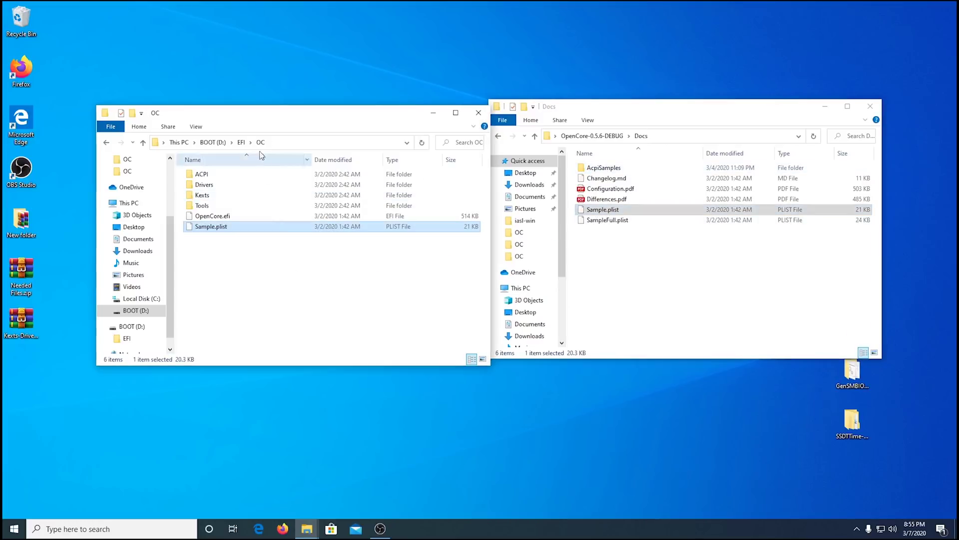
pyautogui.click(870, 106)
# Rename Sample.plist in the USB drive's OC folder as config.plist.
pyautogui.rightClick(223, 229)
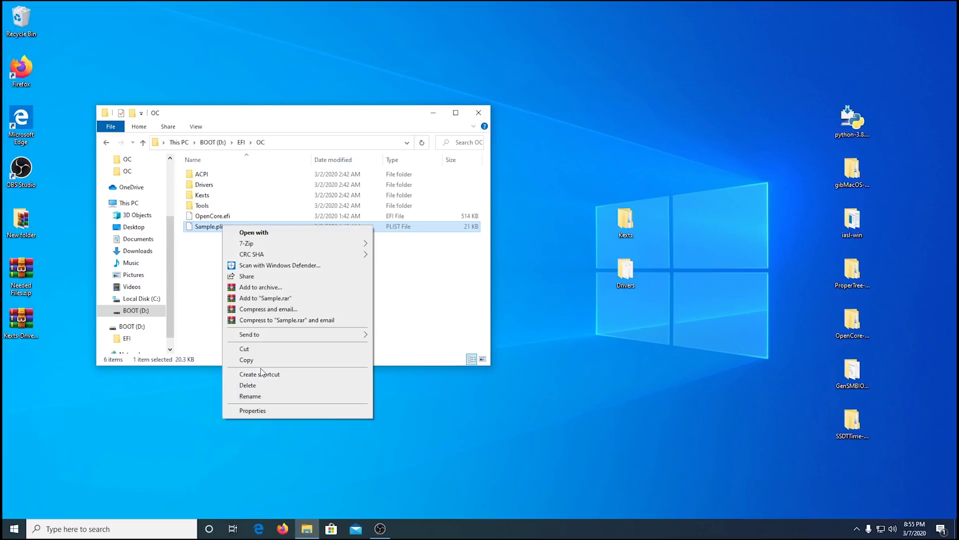
pyautogui.click(264, 396)
pyautogui.write('co')
pyautogui.write('nfig.plist')
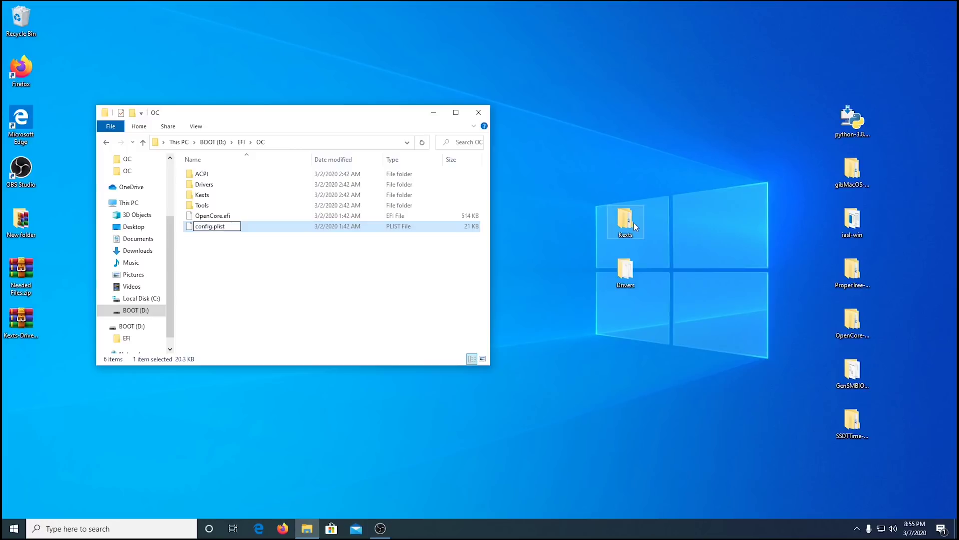
pyautogui.press('Return')
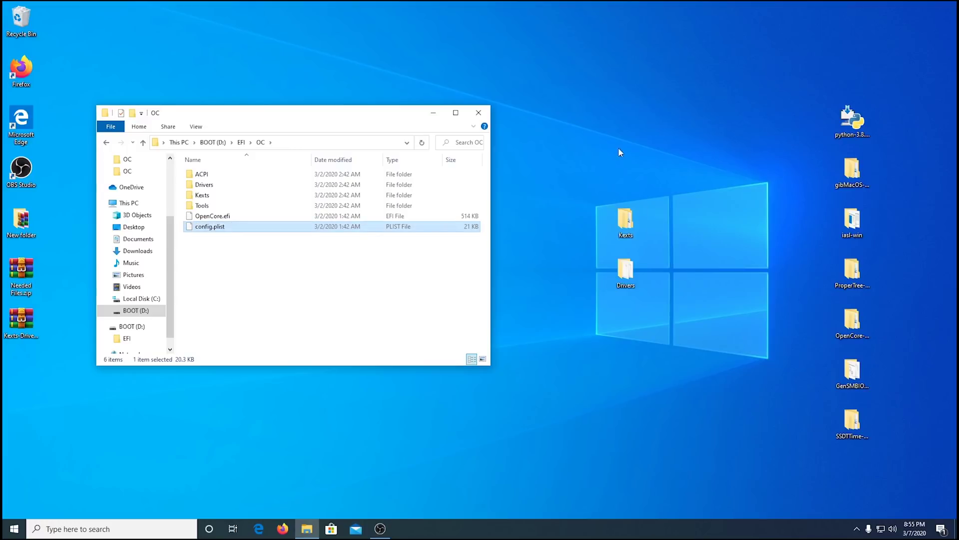
# Run ProperTree.bat from the desktop's inner ProperTree-master folder and move its console and Untitled.plist windows apart.
pyautogui.moveTo(361, 119); pyautogui.dragTo(545, 81)
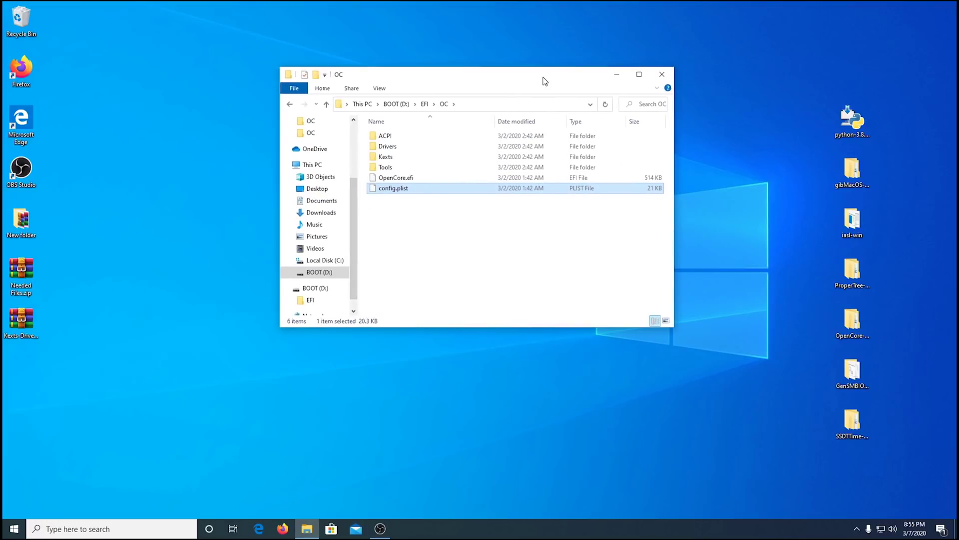
pyautogui.click(749, 249)
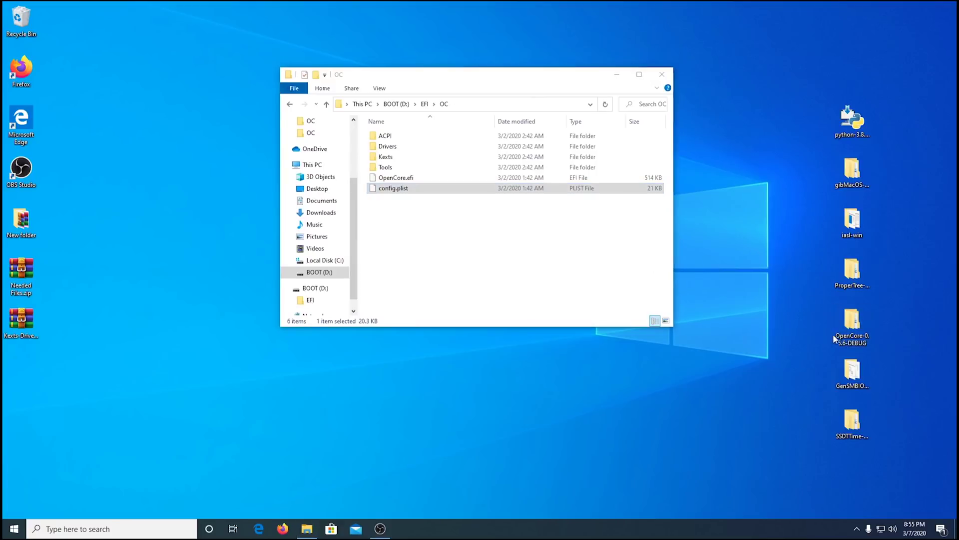
pyautogui.doubleClick(855, 270)
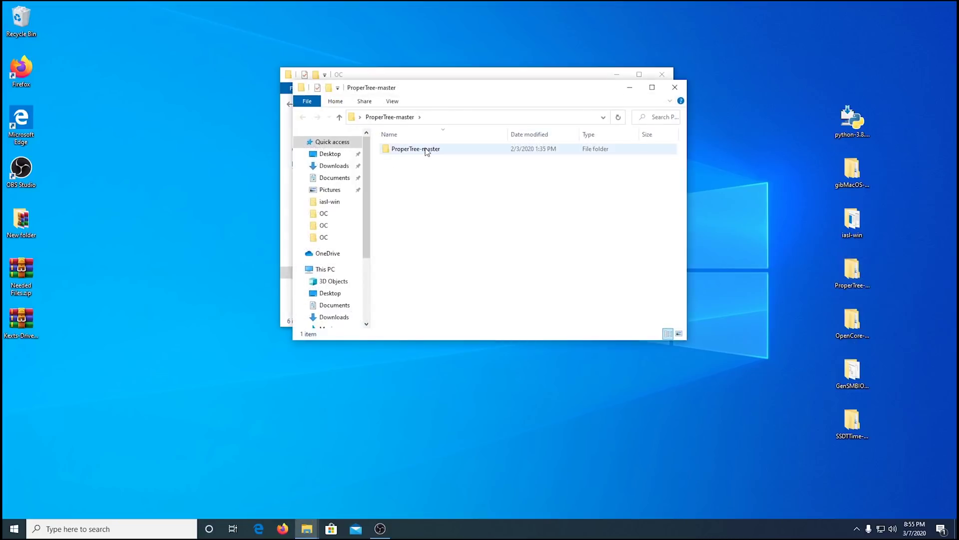
pyautogui.doubleClick(426, 150)
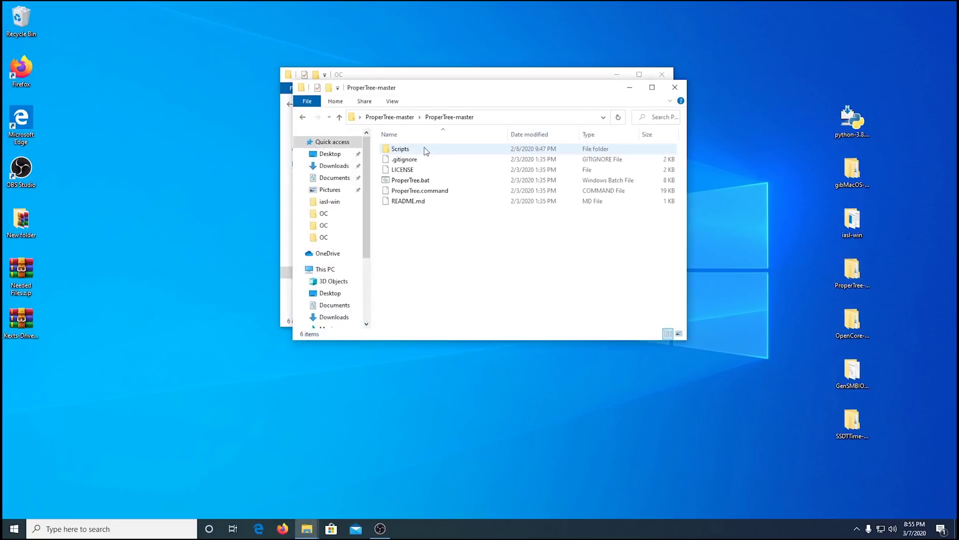
pyautogui.rightClick(438, 183)
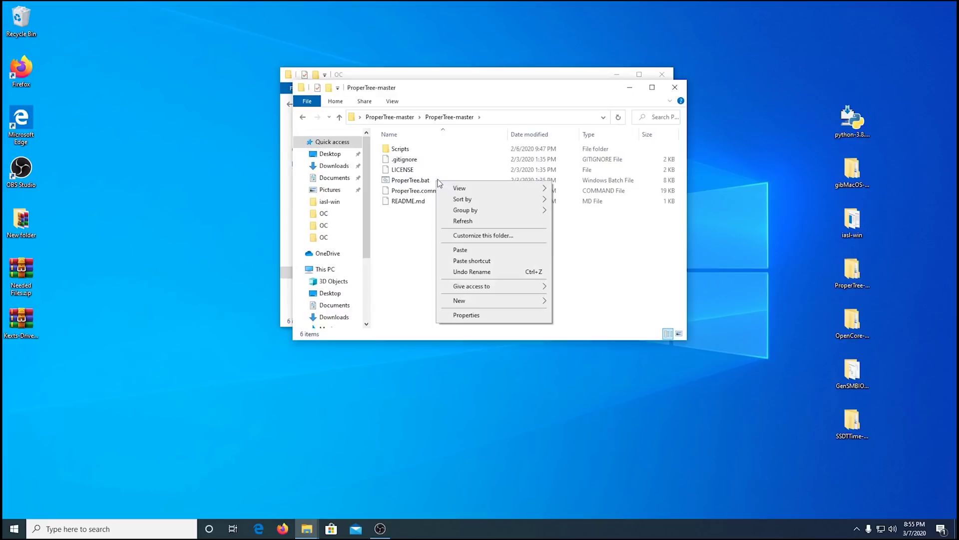
pyautogui.click(427, 181)
pyautogui.rightClick(428, 180)
pyautogui.click(458, 223)
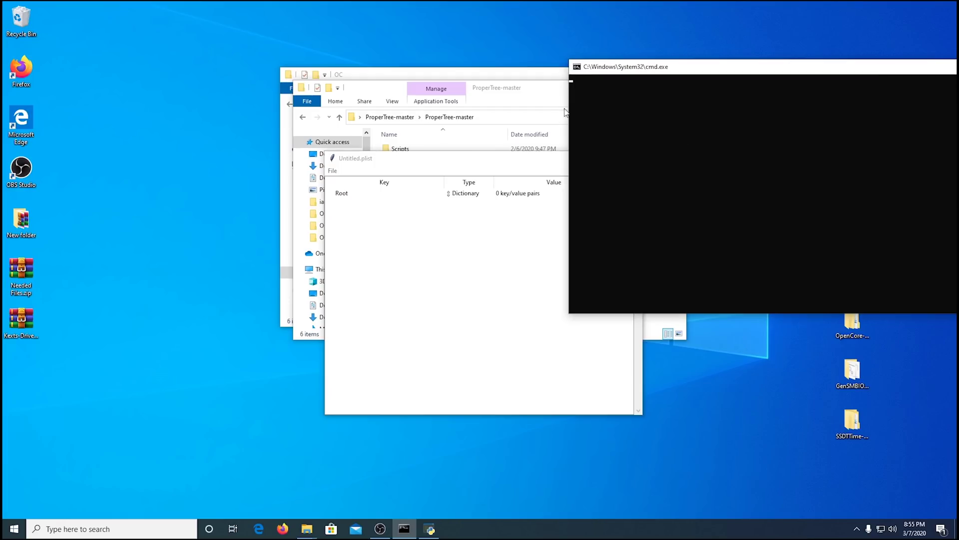
pyautogui.moveTo(568, 103); pyautogui.dragTo(746, 102)
pyautogui.moveTo(501, 165); pyautogui.dragTo(628, 219)
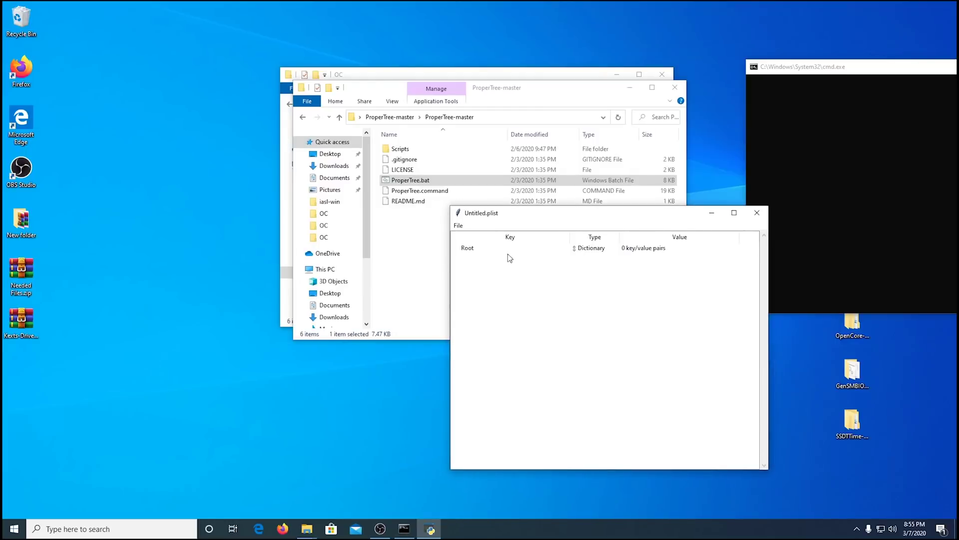
# Open config.plist from BOOT (D:)\EFI\OC in ProperTree.
pyautogui.click(458, 226)
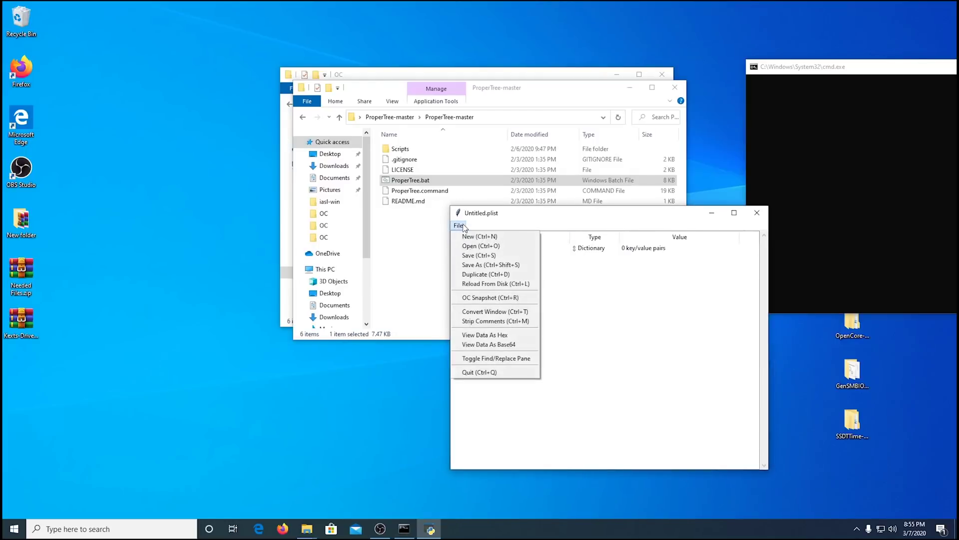
pyautogui.click(477, 246)
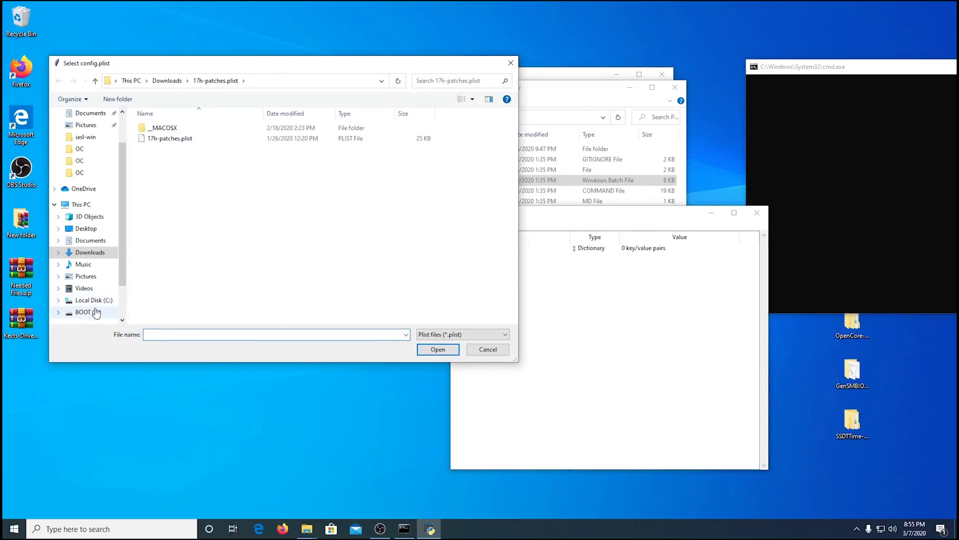
pyautogui.click(96, 312)
pyautogui.doubleClick(146, 129)
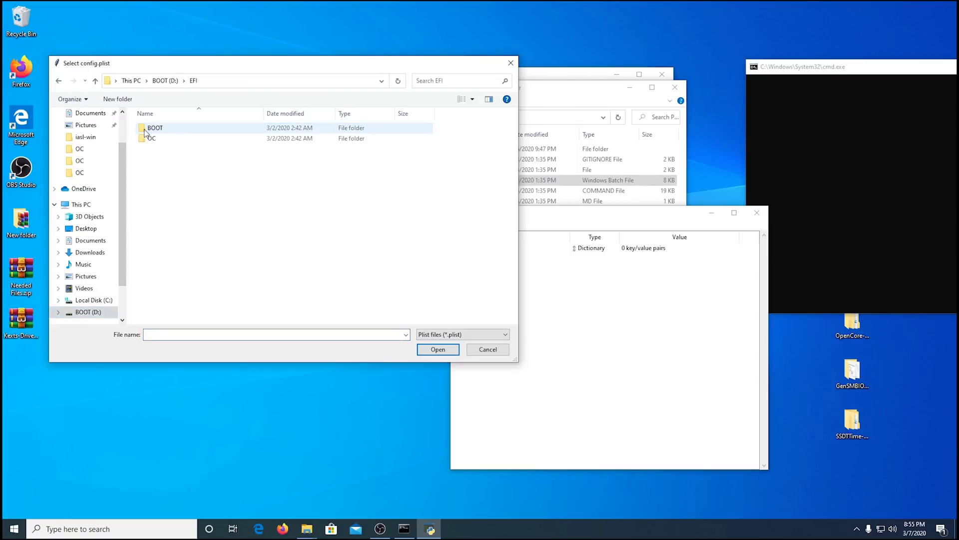
pyautogui.doubleClick(150, 138)
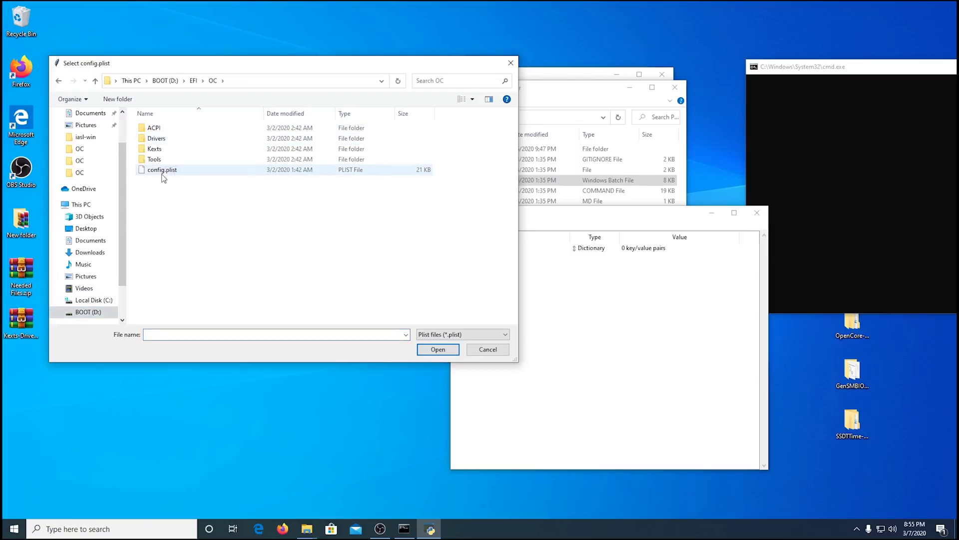
pyautogui.click(163, 172)
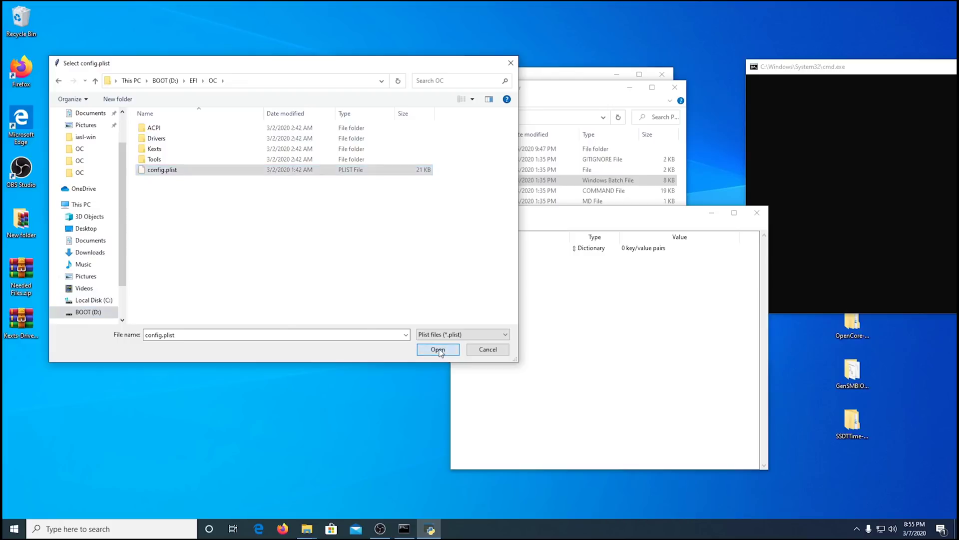
pyautogui.click(438, 350)
# Reposition the config.plist window and close the ProperTree-master and OC folder windows.
pyautogui.moveTo(621, 214); pyautogui.dragTo(545, 142)
pyautogui.click(546, 93)
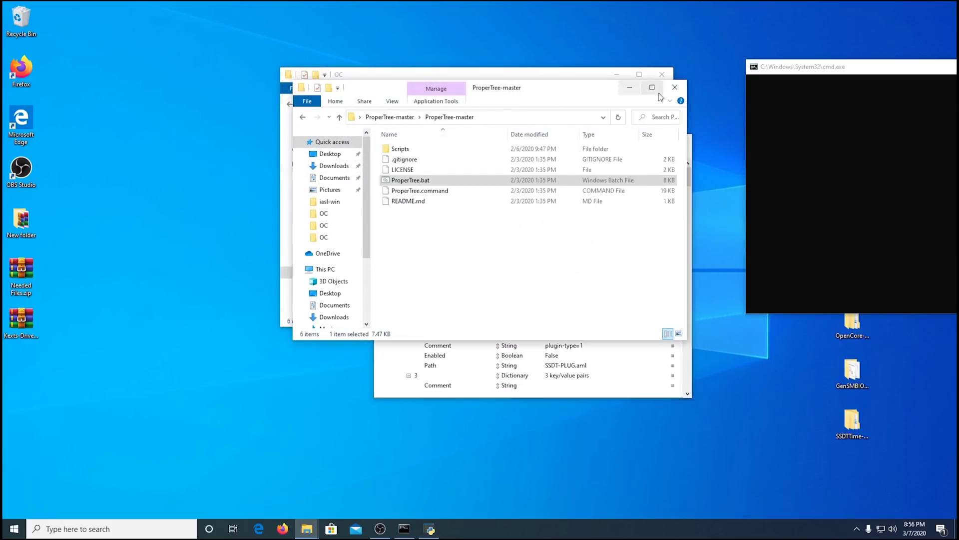
pyautogui.click(675, 88)
pyautogui.click(662, 74)
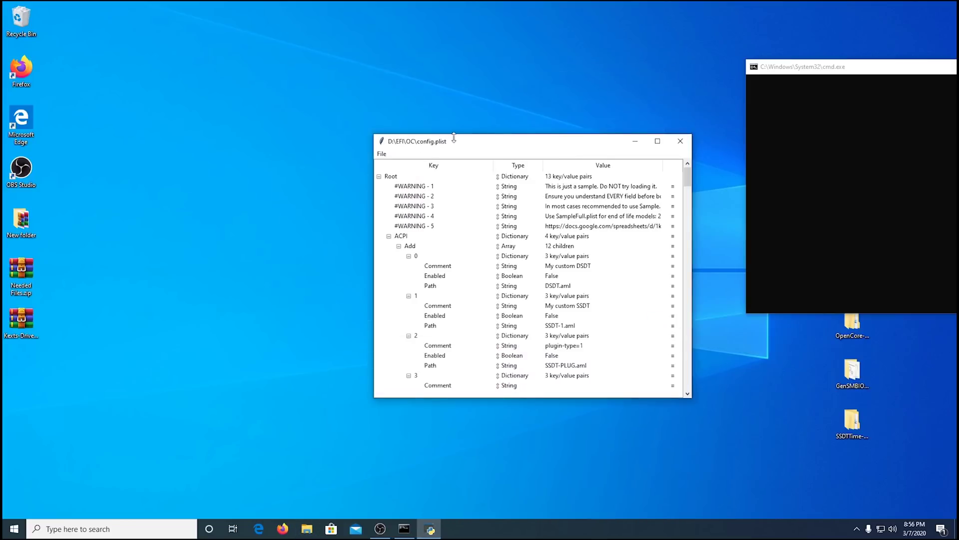
# Reposition the config.plist and console windows, then switch to Firefox and open the AMD page of the bookmarked OpenCore Vanilla Guide.
pyautogui.moveTo(503, 141); pyautogui.dragTo(272, 81)
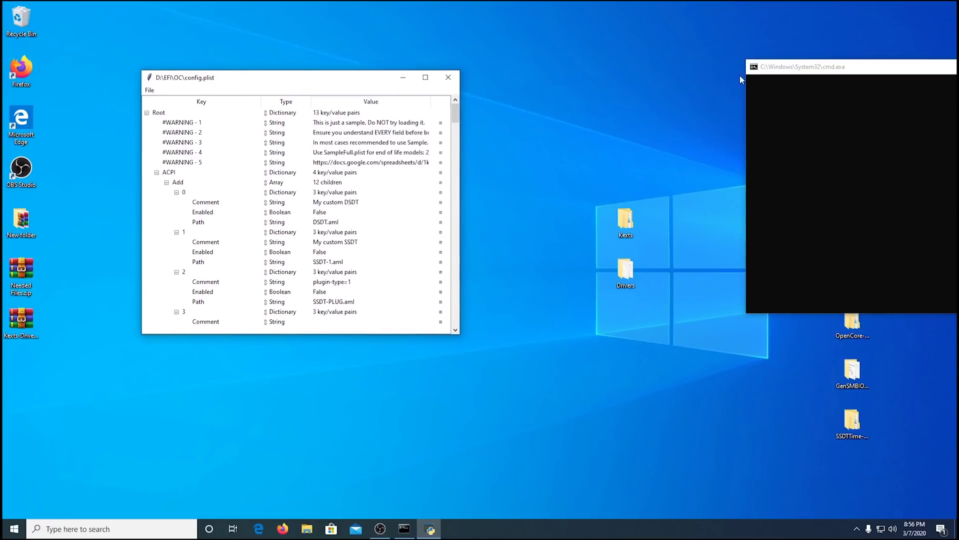
pyautogui.moveTo(844, 74)
pyautogui.mouseDown()
pyautogui.moveTo(772, 71)
pyautogui.moveTo(833, 78)
pyautogui.mouseUp()
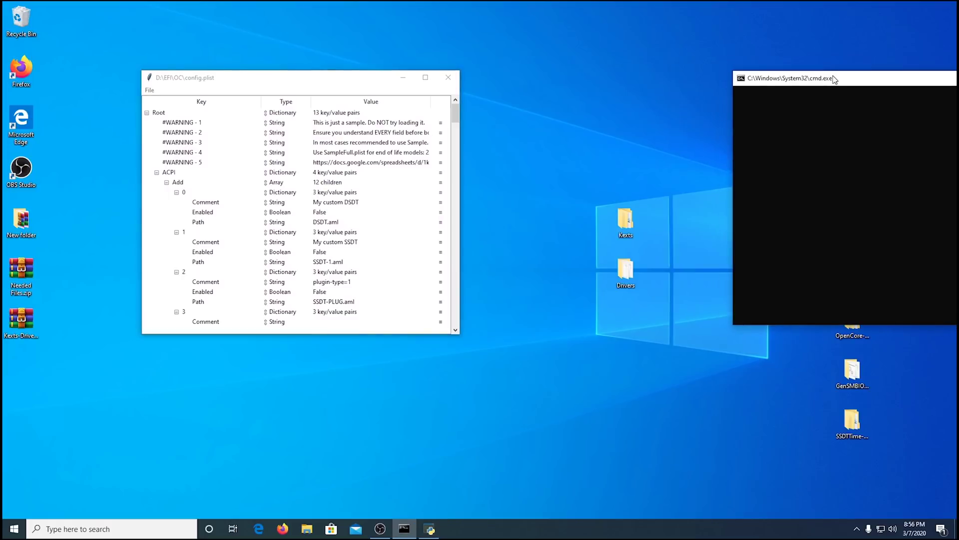
pyautogui.click(283, 529)
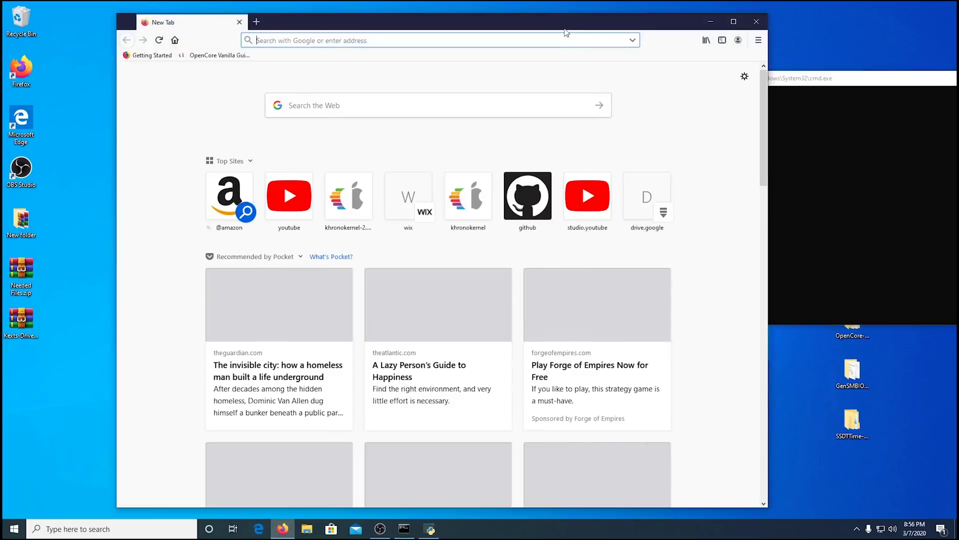
pyautogui.click(219, 56)
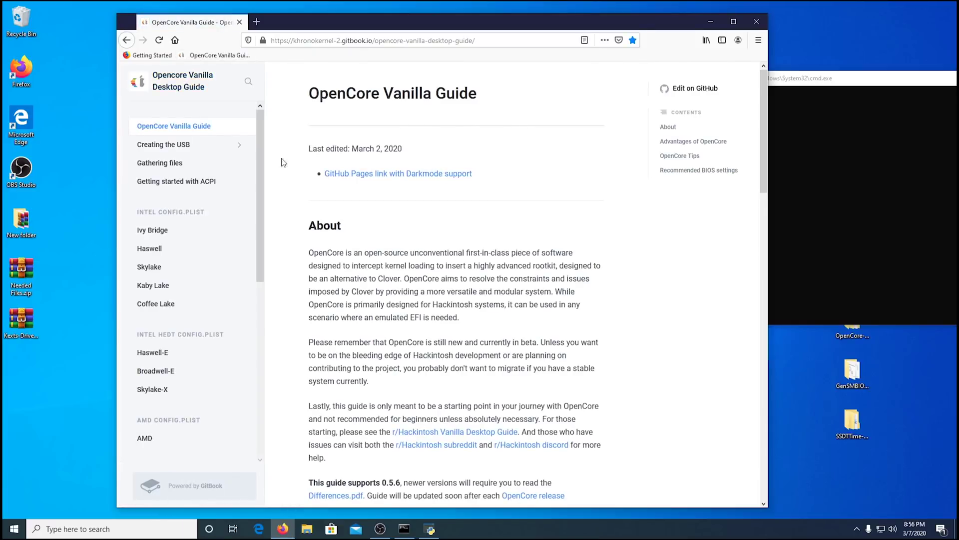
pyautogui.moveTo(265, 141); pyautogui.dragTo(282, 239)
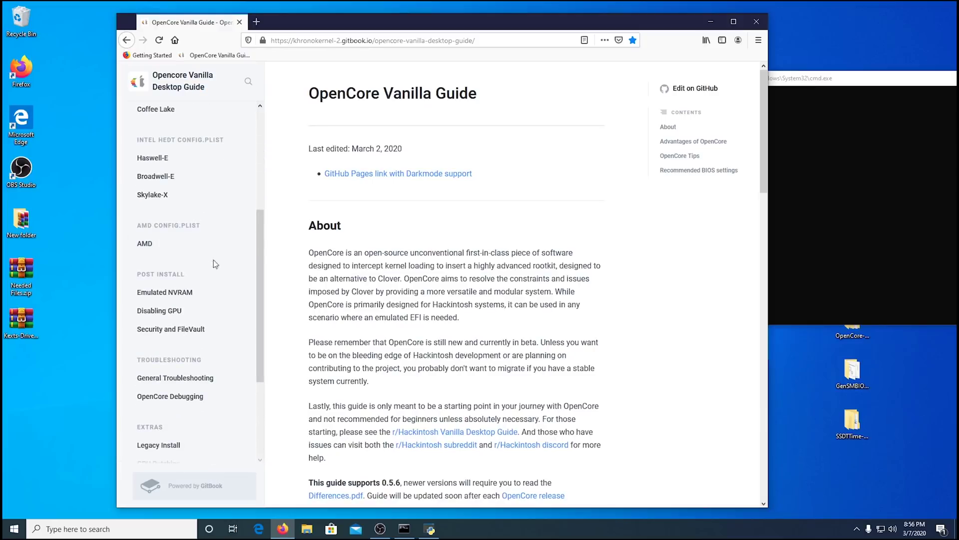
pyautogui.click(145, 245)
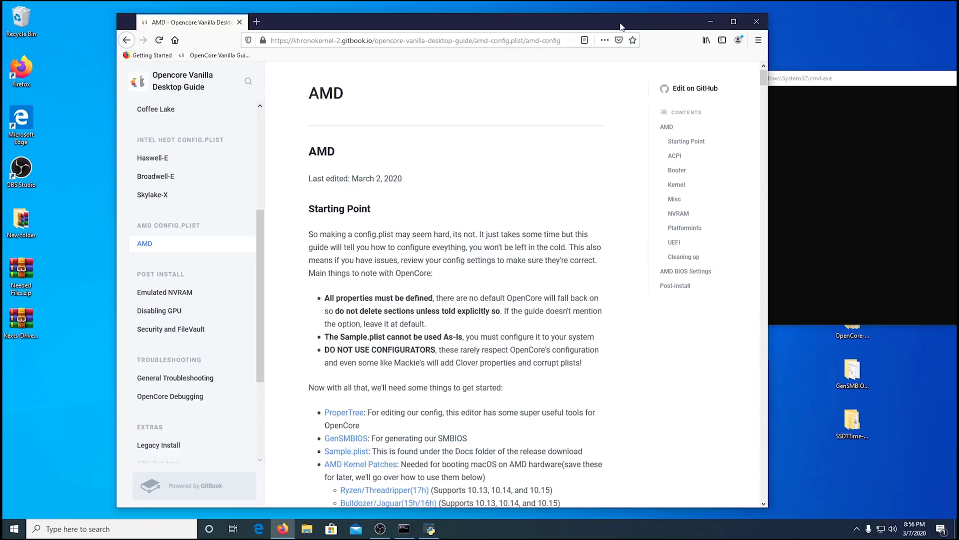
# Place the browser beside config.plist and read the guide's Starting Point and ACPI sections for AMD.
pyautogui.moveTo(621, 26); pyautogui.dragTo(631, 24)
pyautogui.scroll(-5, 546, 363)
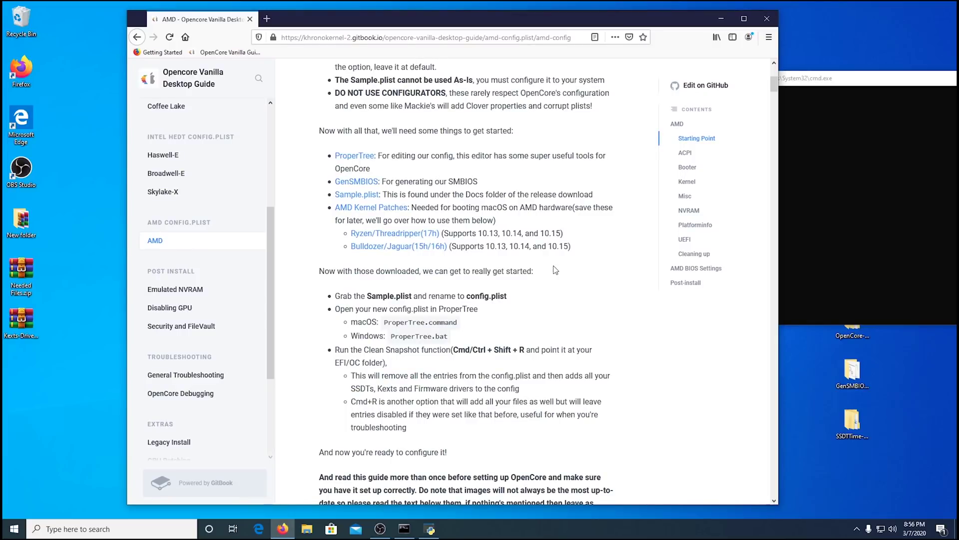
pyautogui.scroll(-3, 563, 259)
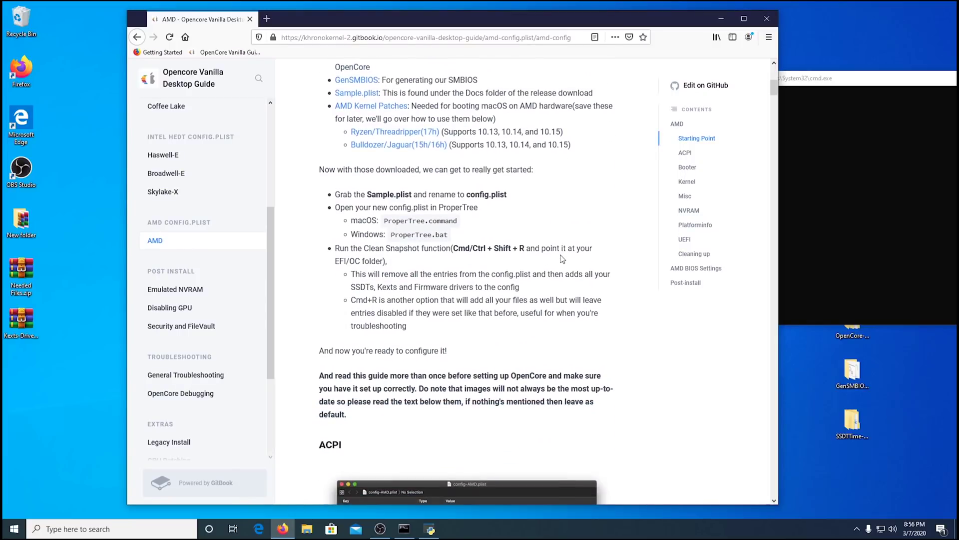
pyautogui.scroll(-8, 562, 259)
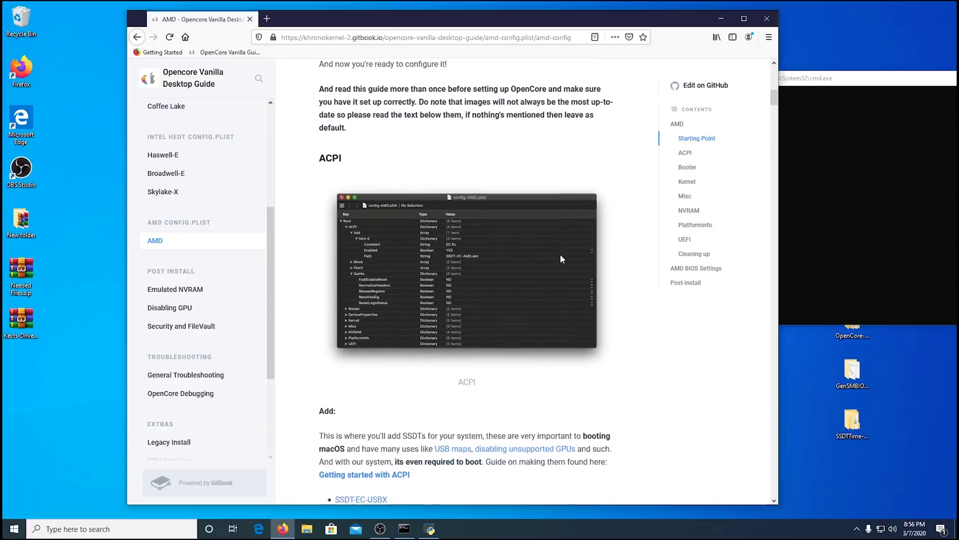
pyautogui.scroll(-3, 559, 254)
pyautogui.moveTo(504, 28); pyautogui.dragTo(672, 18)
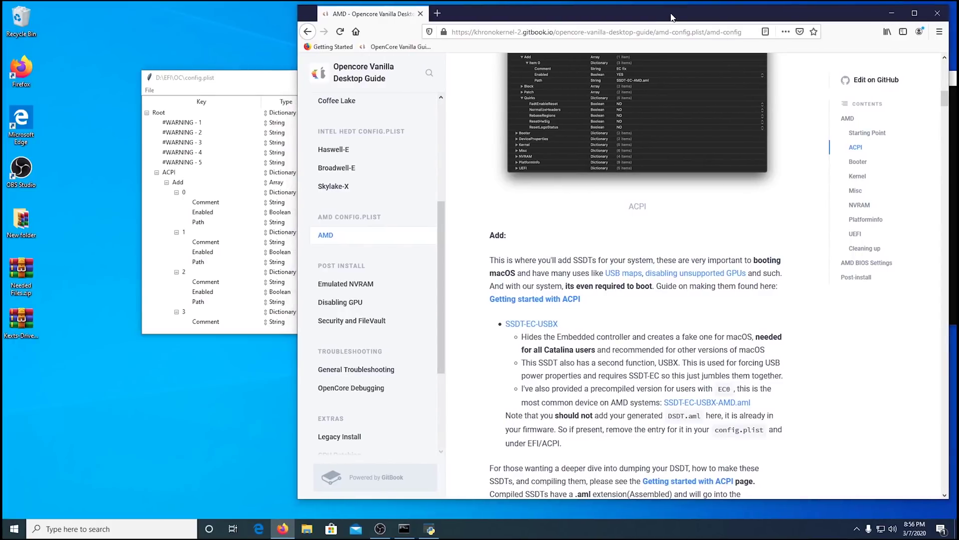
pyautogui.scroll(-1, 652, 315)
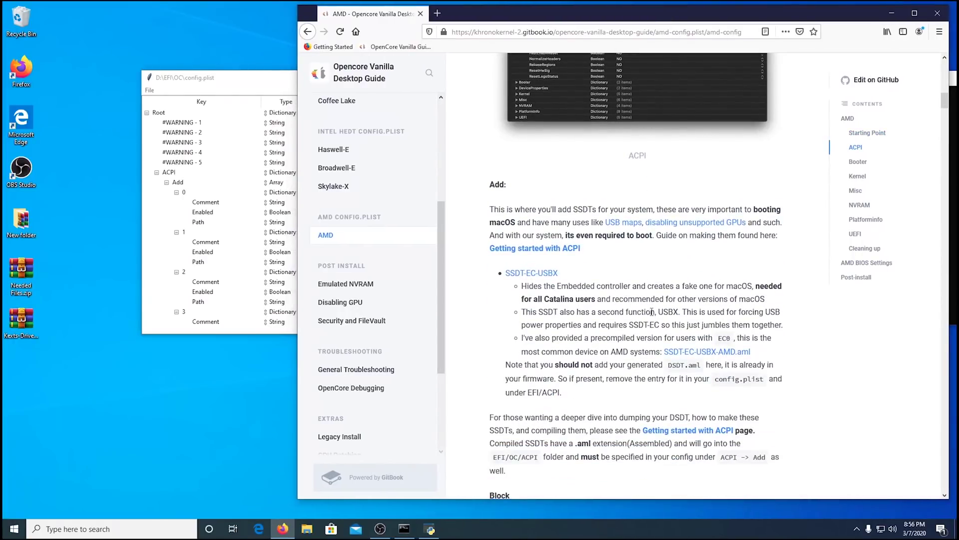
pyautogui.scroll(5, 652, 312)
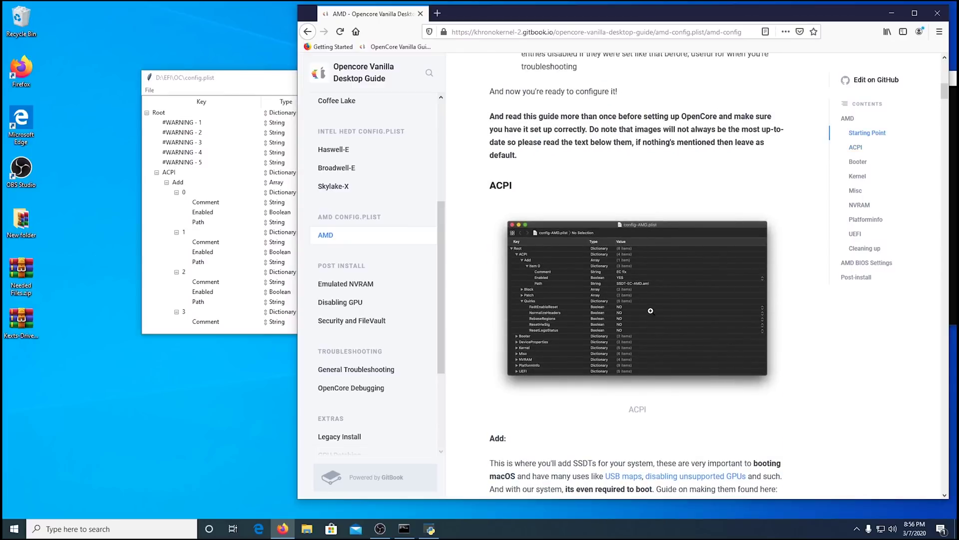
pyautogui.scroll(3, 641, 201)
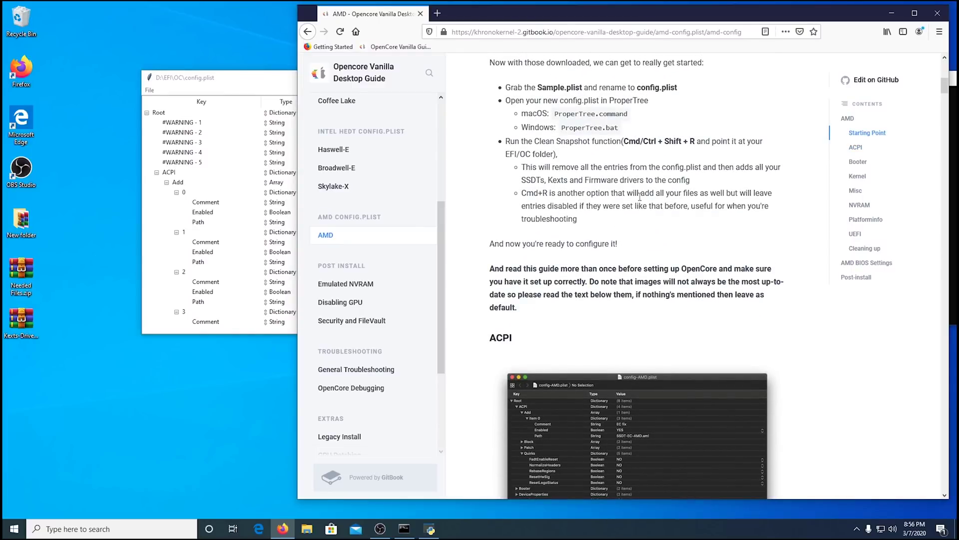
pyautogui.scroll(1, 632, 190)
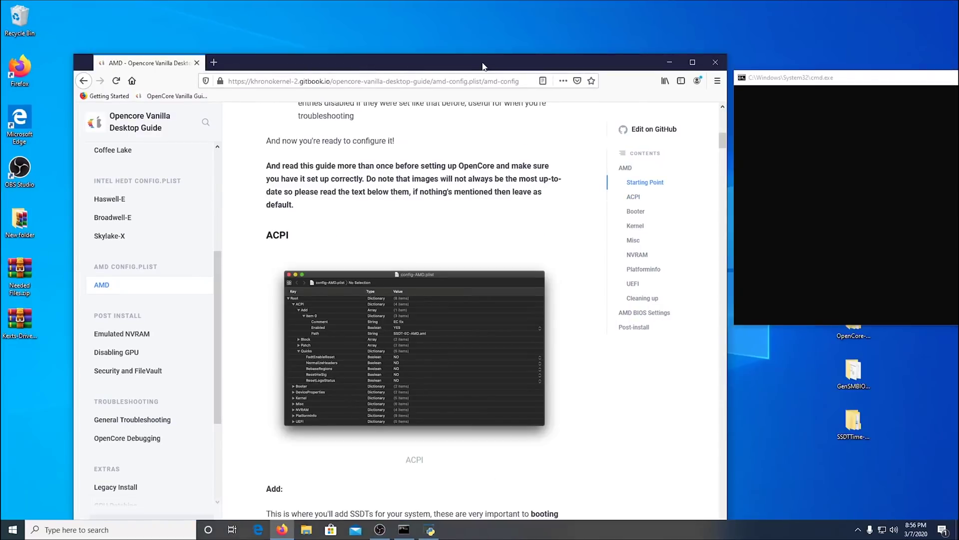
# Download the precompiled SSDT-EC-USBX-AMD.aml linked under Add in the guide's ACPI section.
pyautogui.moveTo(483, 65); pyautogui.dragTo(712, 36)
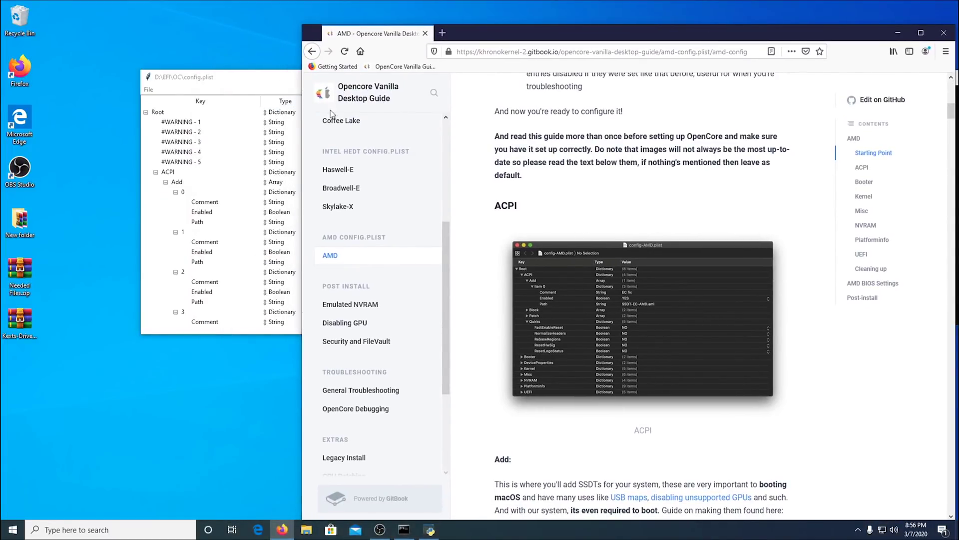
pyautogui.scroll(2, 592, 232)
pyautogui.scroll(-8, 587, 231)
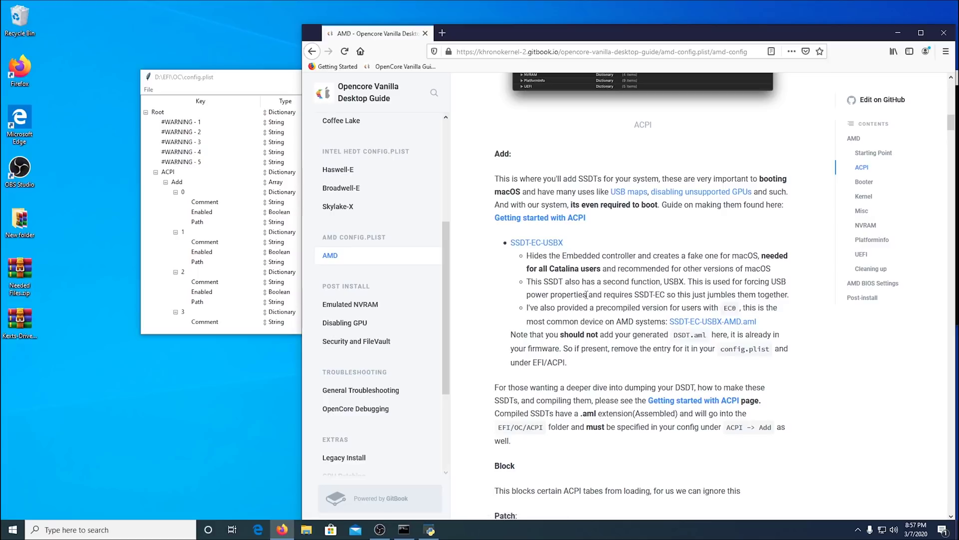
pyautogui.scroll(1, 586, 295)
pyautogui.scroll(-3, 587, 298)
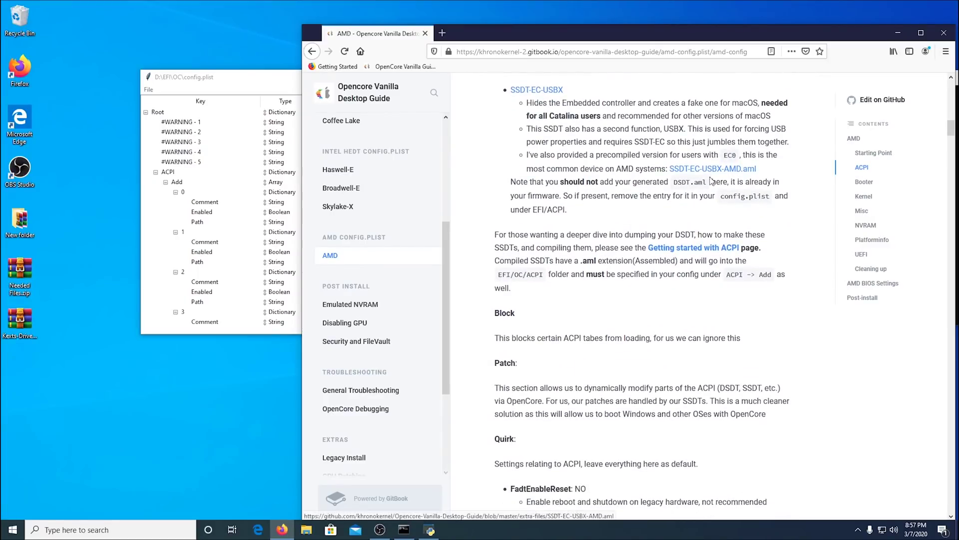
pyautogui.scroll(2, 590, 250)
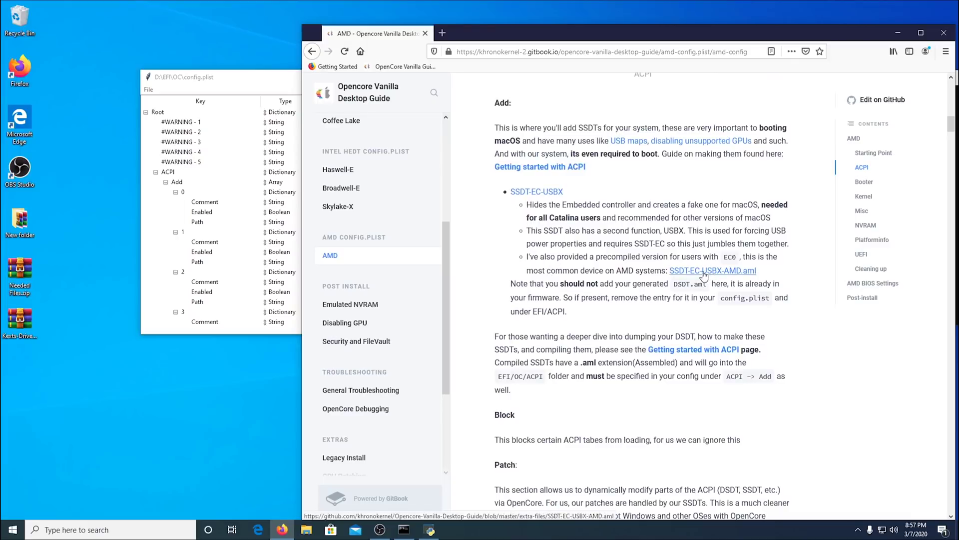
pyautogui.click(704, 274)
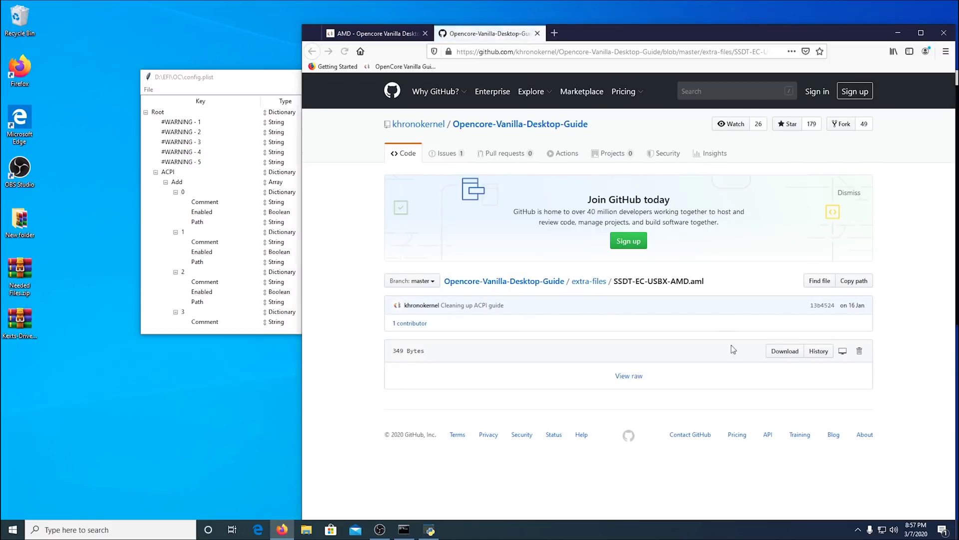
pyautogui.click(785, 352)
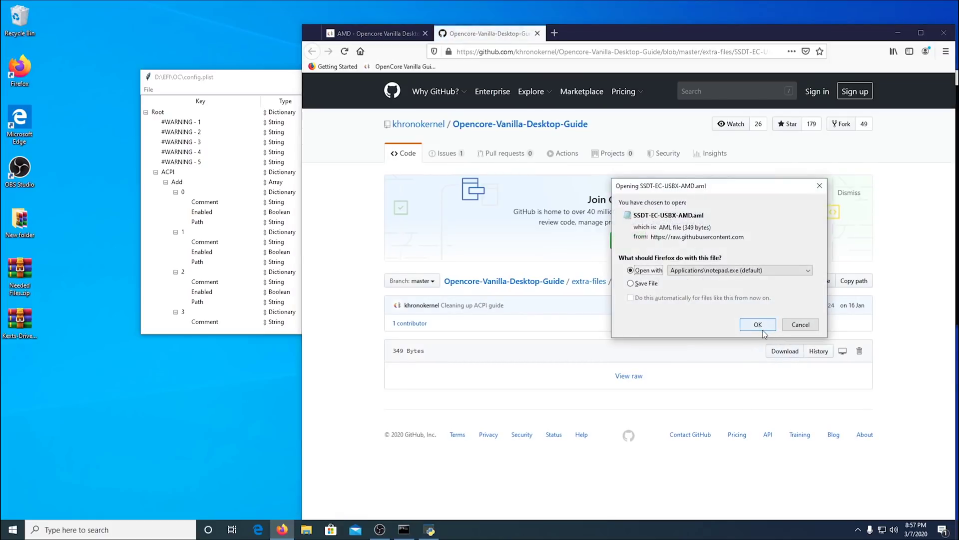
pyautogui.click(762, 328)
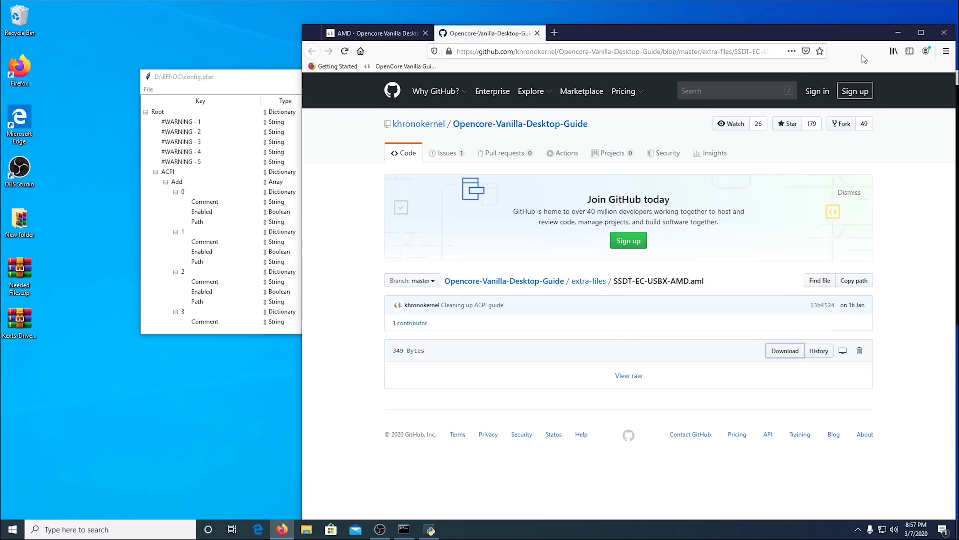
# Return to the guide's AMD page, open the linked SSDT-EC-USBX sample on GitHub and look through its code.
pyautogui.moveTo(850, 38); pyautogui.dragTo(810, 48)
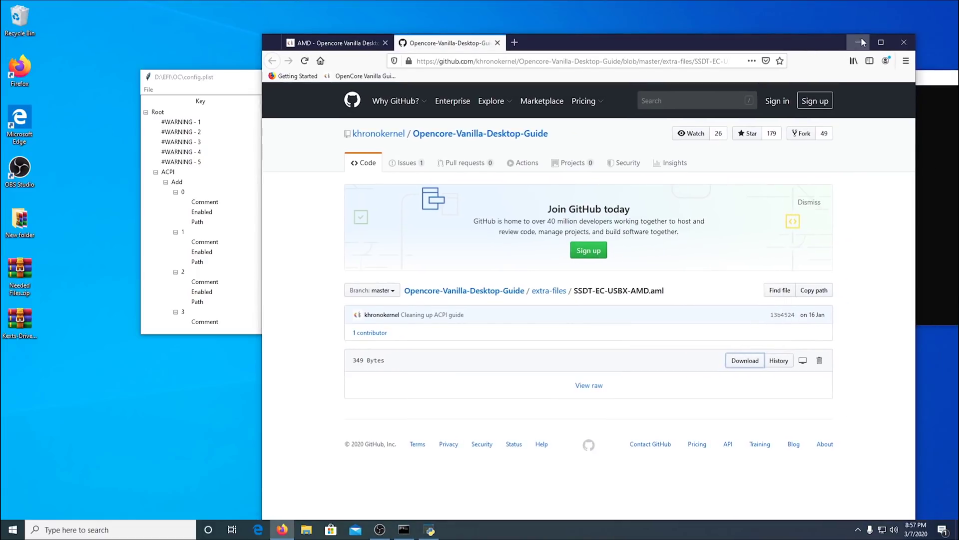
pyautogui.click(338, 44)
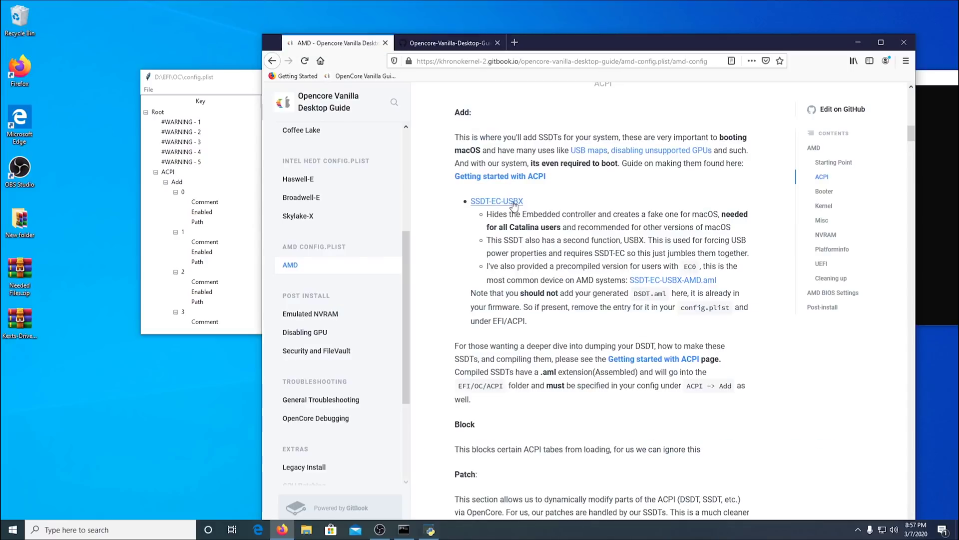
pyautogui.moveTo(629, 47); pyautogui.dragTo(418, 44)
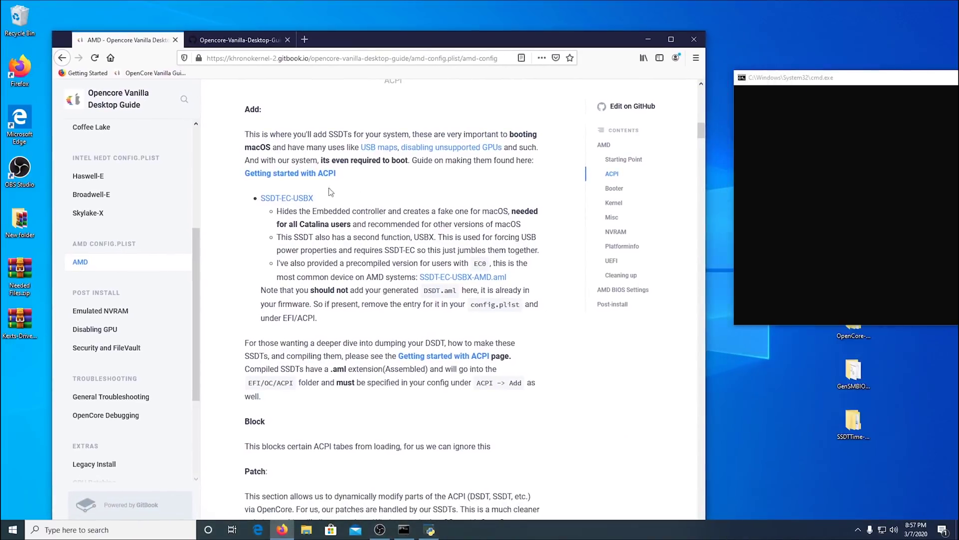
pyautogui.click(306, 200)
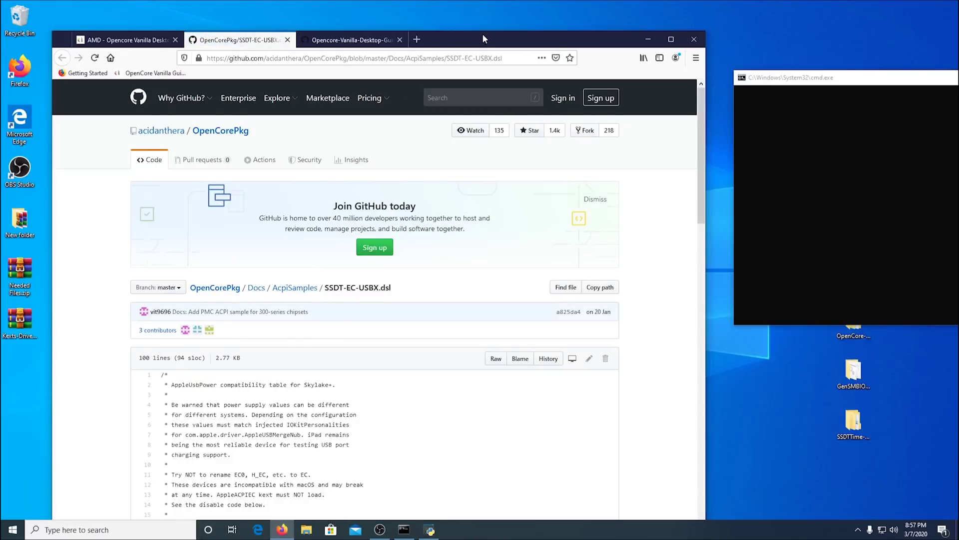
pyautogui.moveTo(481, 34); pyautogui.dragTo(481, 7)
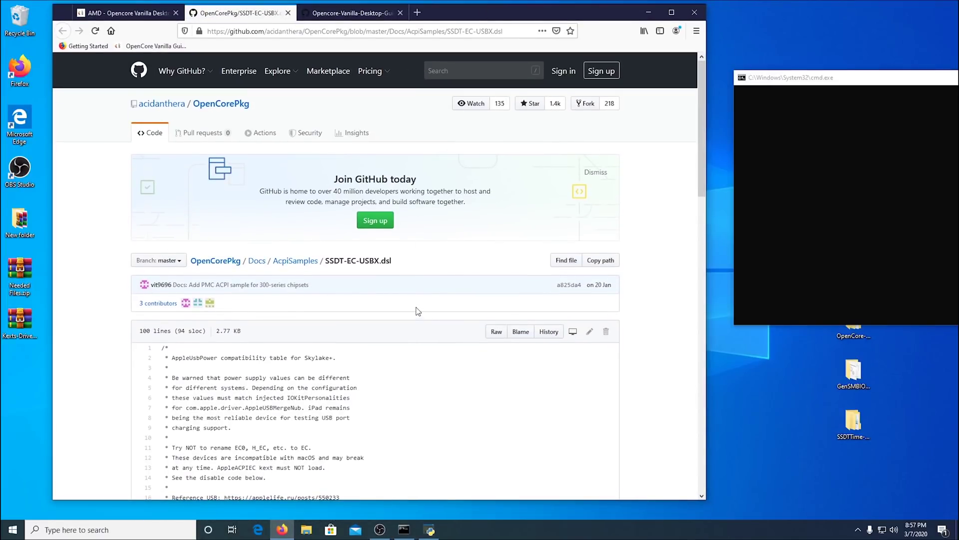
pyautogui.scroll(-5, 419, 311)
pyautogui.scroll(5, 414, 304)
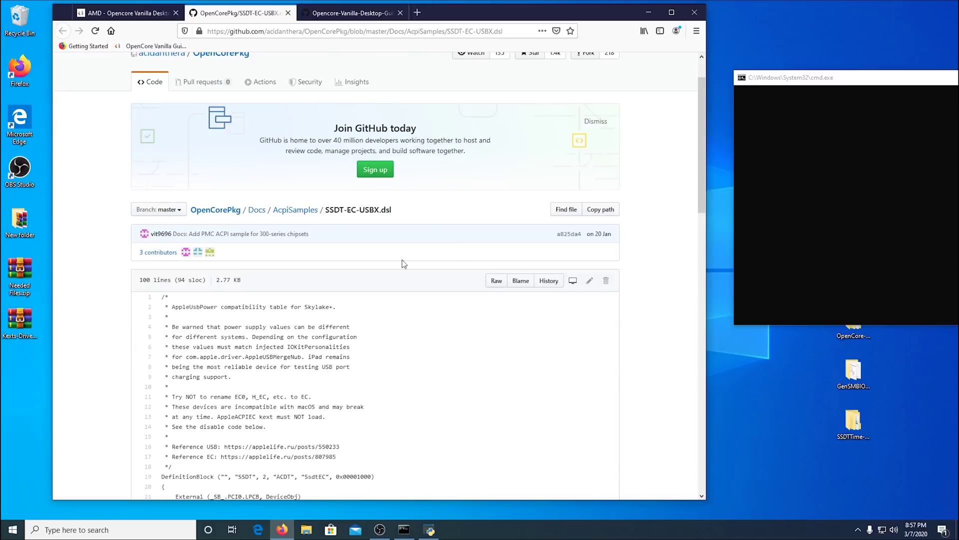
pyautogui.scroll(-13, 410, 307)
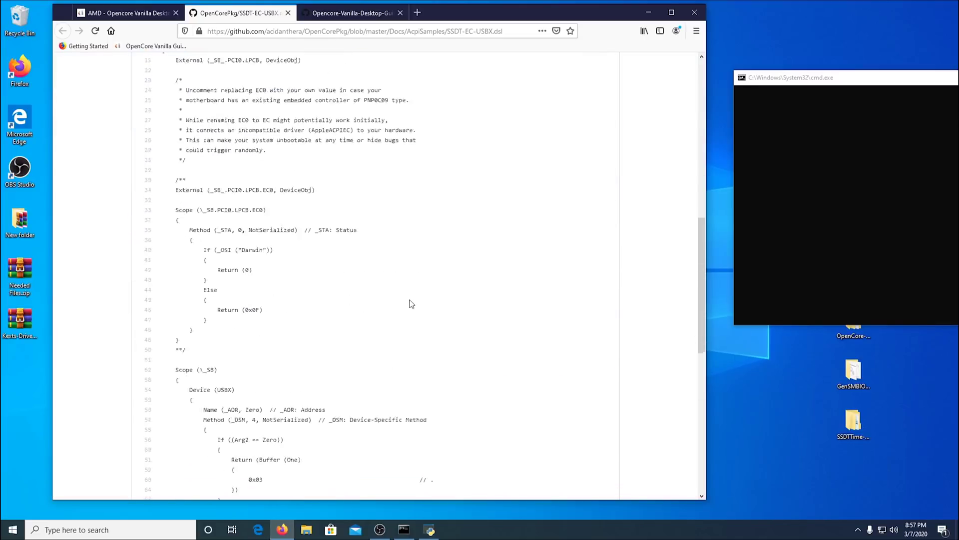
pyautogui.scroll(5, 418, 295)
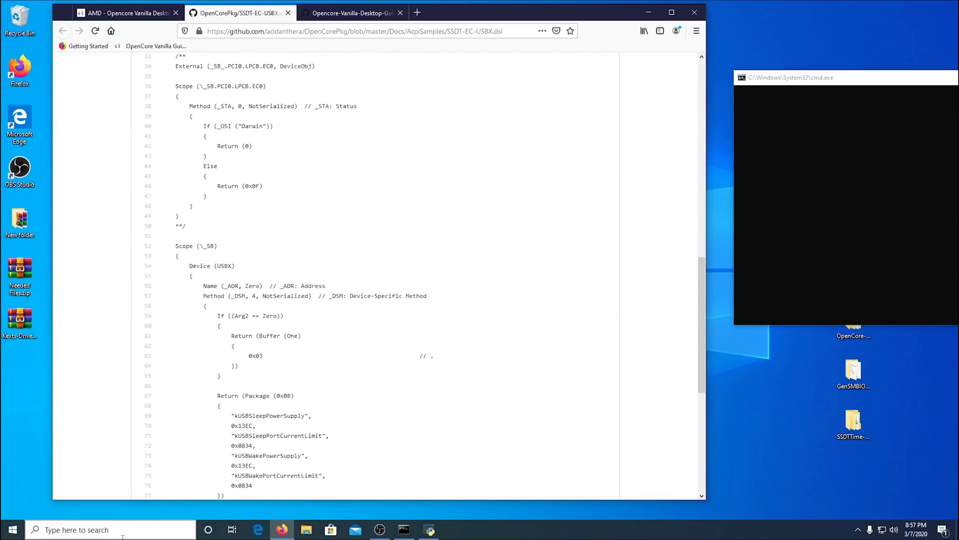
# Open a blank Notepad document and arrange its window beside the browser.
pyautogui.click(104, 529)
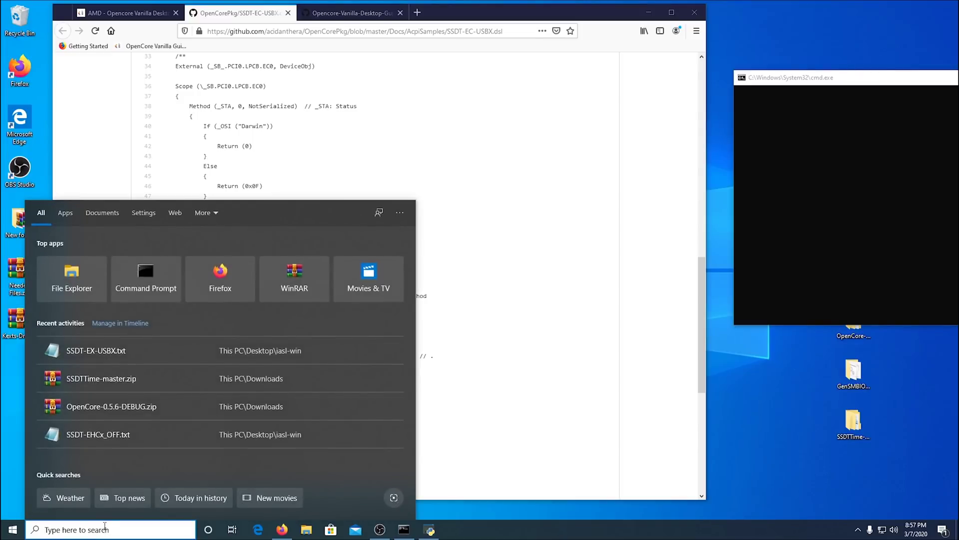
pyautogui.write('notepad')
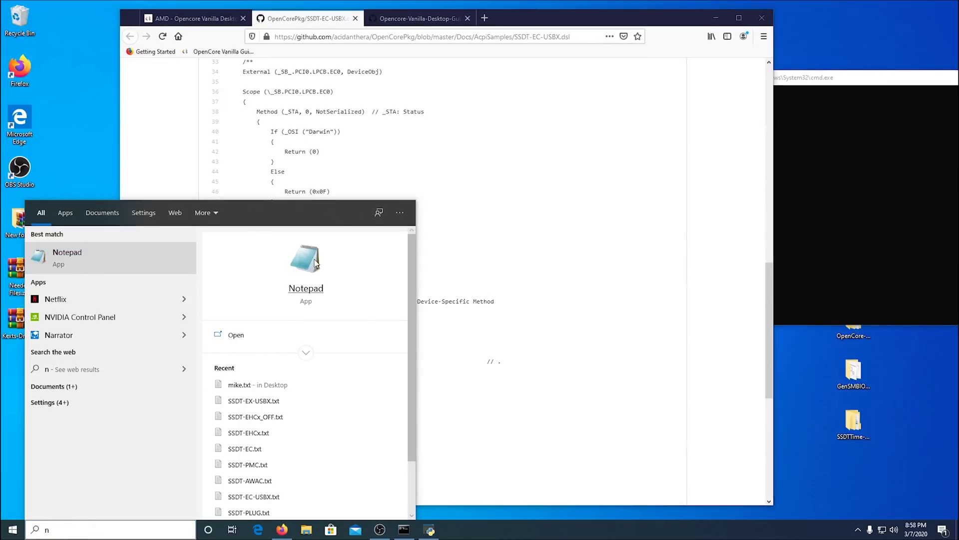
pyautogui.click(308, 261)
pyautogui.click(308, 262)
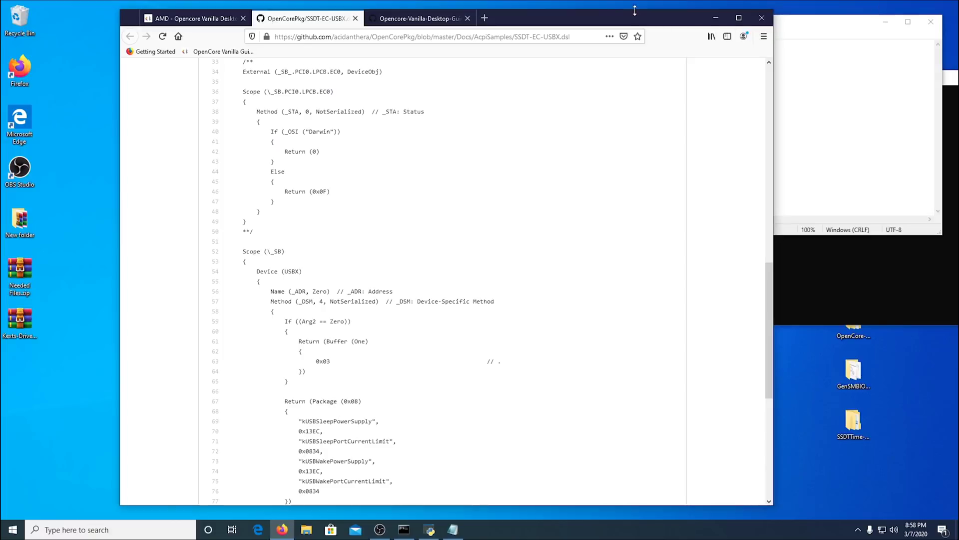
pyautogui.moveTo(649, 21); pyautogui.dragTo(586, 76)
pyautogui.moveTo(786, 25); pyautogui.dragTo(799, 30)
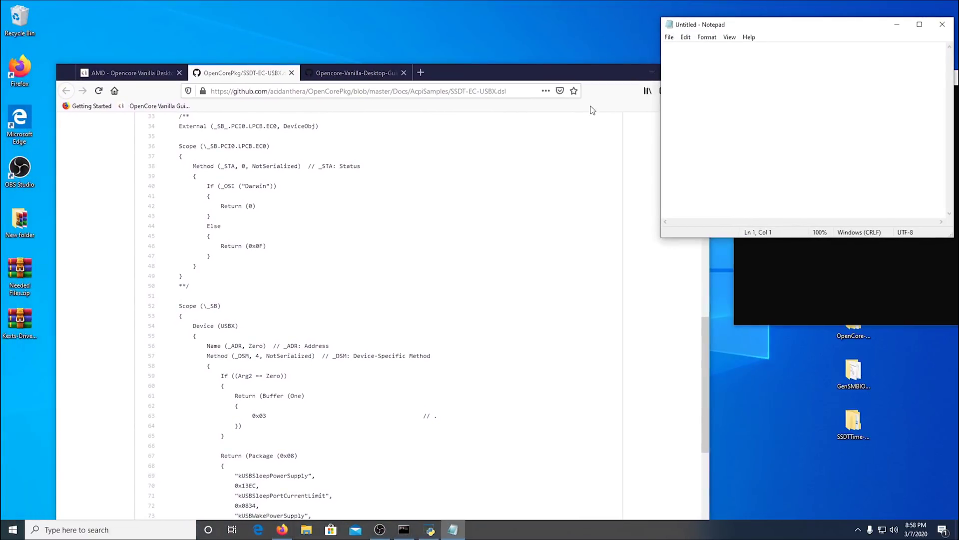
# Copy the SSDT-EC-USBX sample code from the DefinitionBlock line through the final closing brace into the blank Notepad document.
pyautogui.moveTo(501, 75); pyautogui.dragTo(517, 35)
pyautogui.scroll(-6, 469, 346)
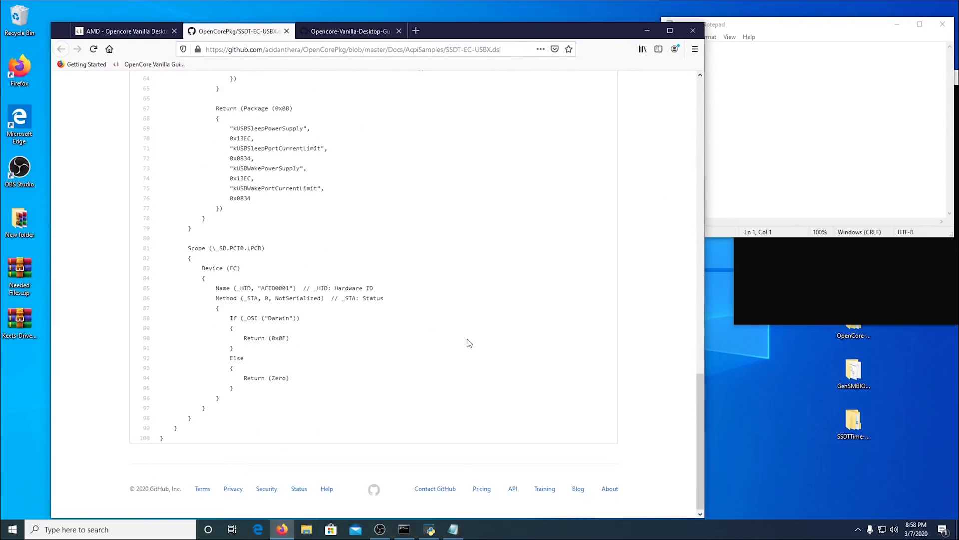
pyautogui.moveTo(164, 437); pyautogui.dragTo(160, 331)
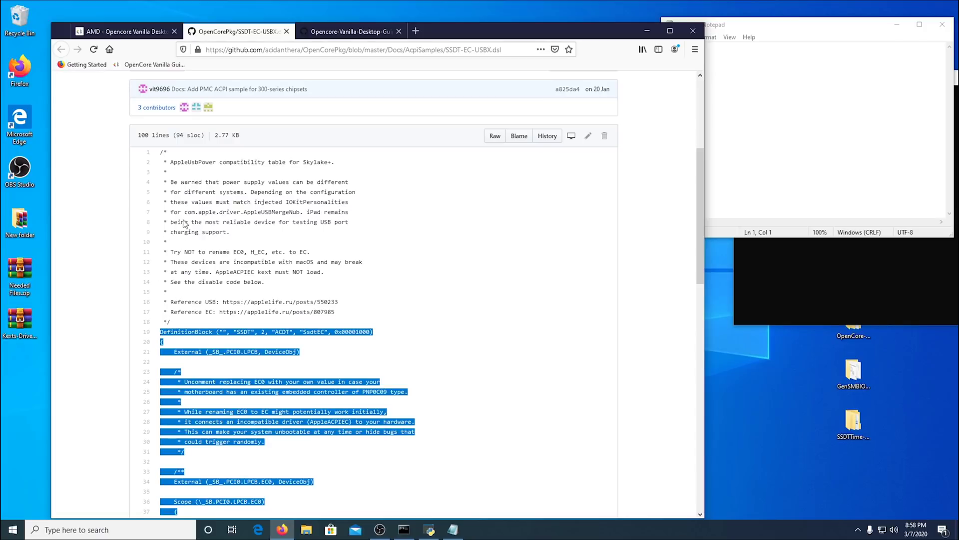
pyautogui.rightClick(214, 331)
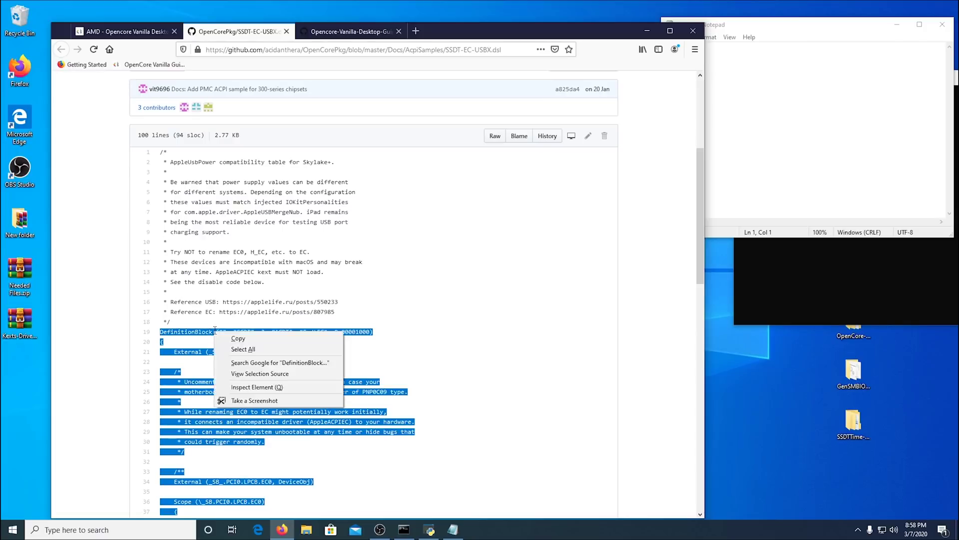
pyautogui.click(246, 336)
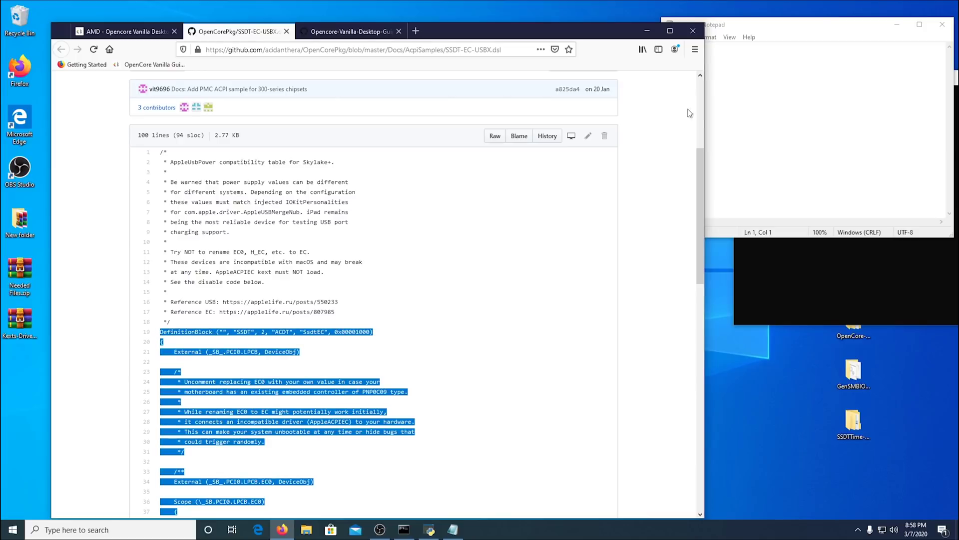
pyautogui.click(731, 55)
pyautogui.rightClick(731, 55)
pyautogui.click(768, 97)
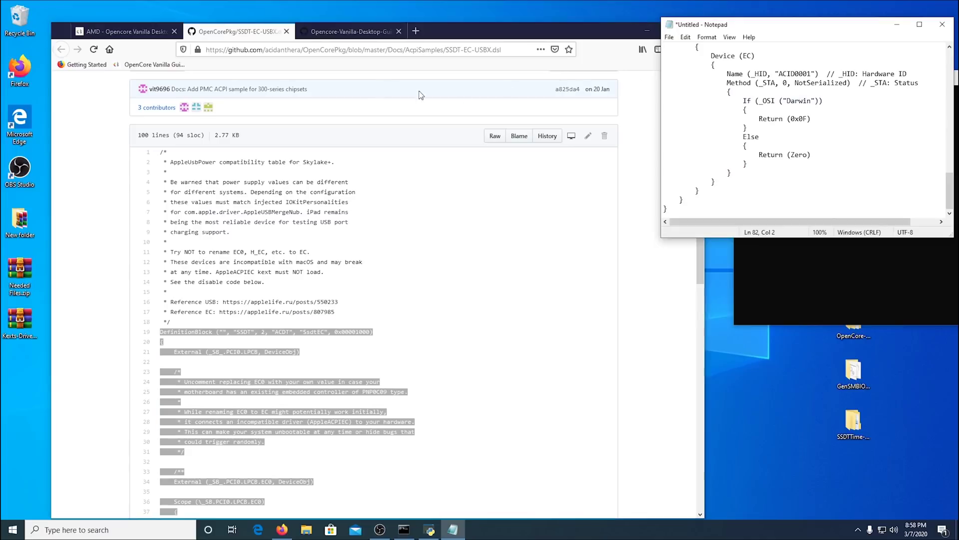
# Close the GitHub sample page, save the pasted code as SSDT-EC-USBX.txt in the iasl-win folder and close Notepad.
pyautogui.click(287, 31)
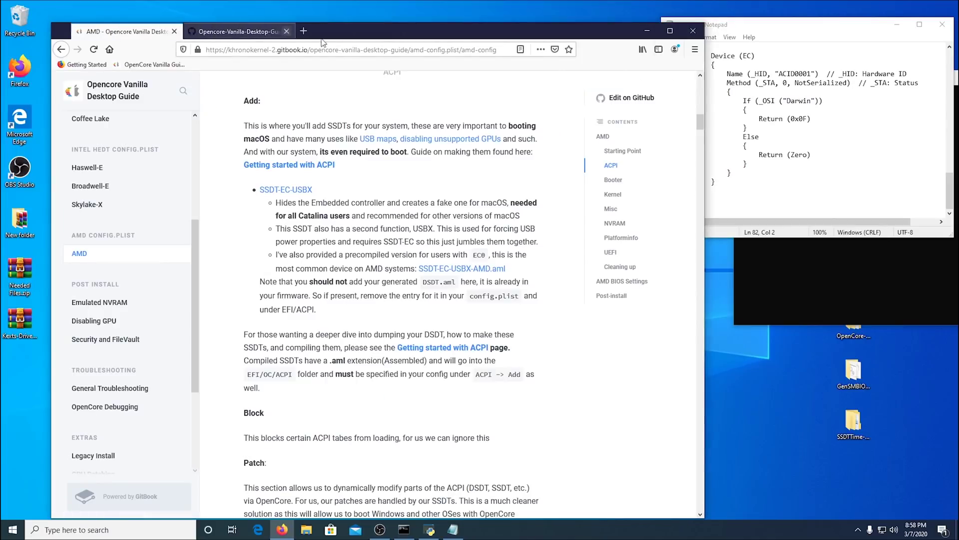
pyautogui.moveTo(448, 29); pyautogui.dragTo(387, 33)
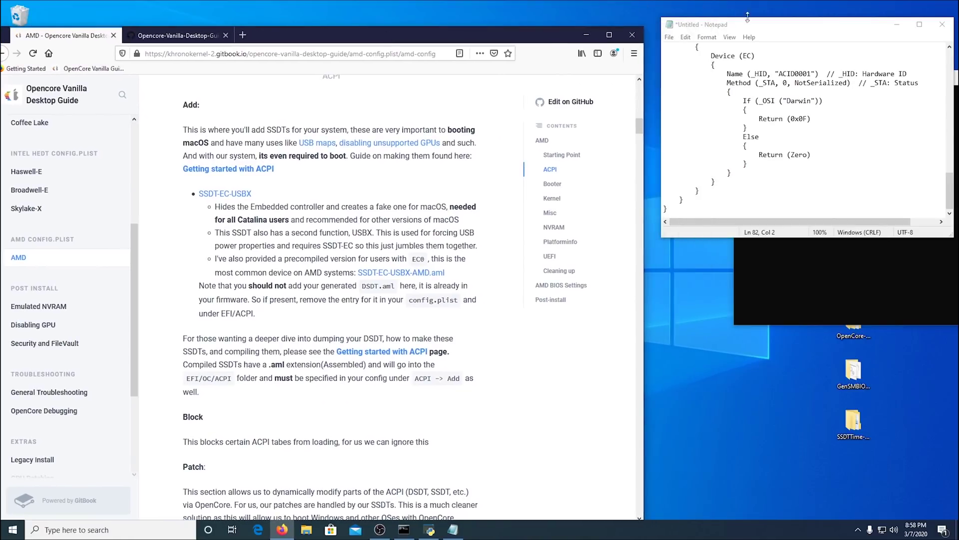
pyautogui.click(792, 29)
pyautogui.click(669, 37)
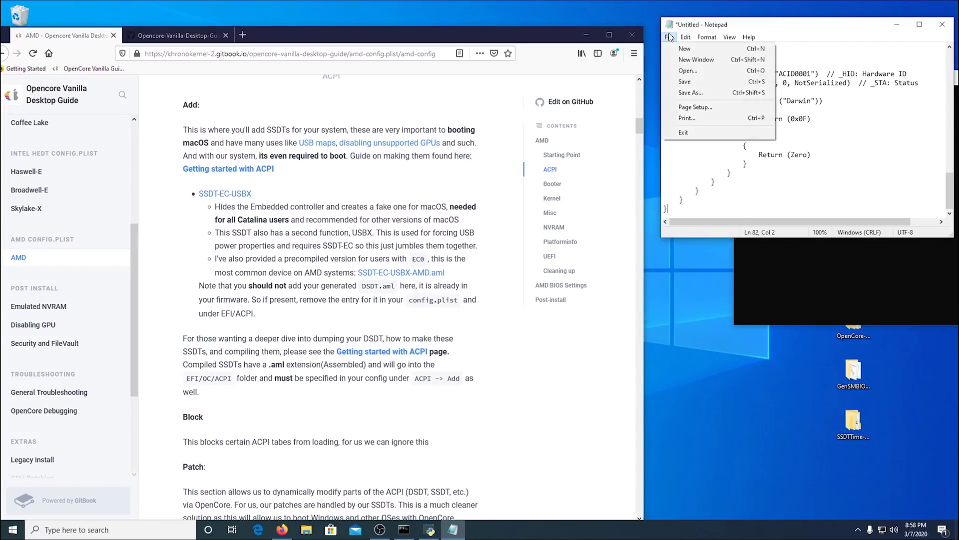
pyautogui.click(689, 93)
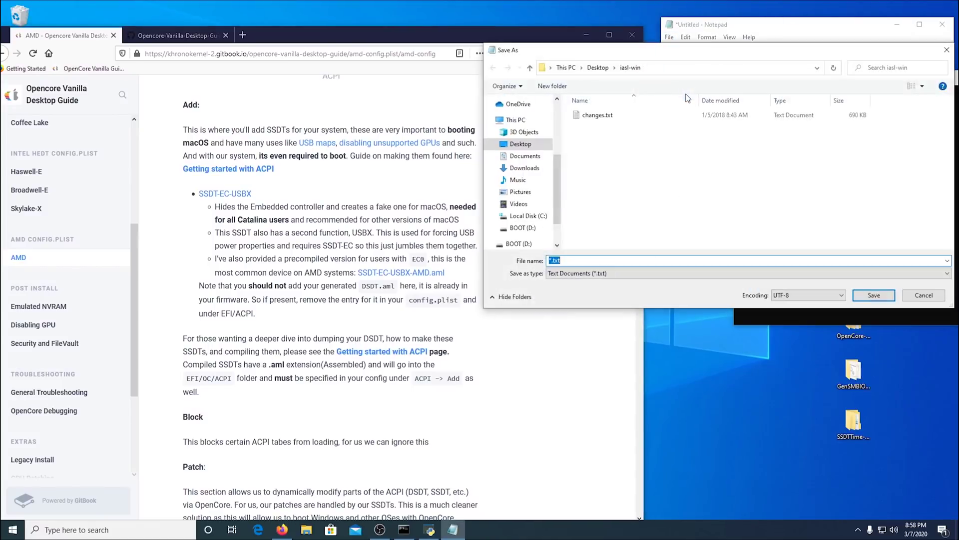
pyautogui.moveTo(713, 53); pyautogui.dragTo(683, 61)
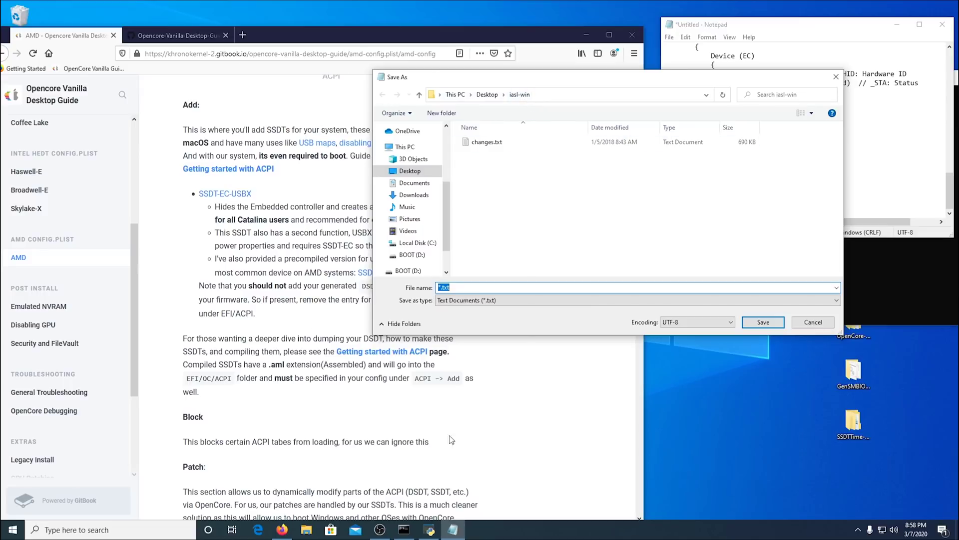
pyautogui.click(496, 418)
pyautogui.moveTo(676, 78); pyautogui.dragTo(787, 97)
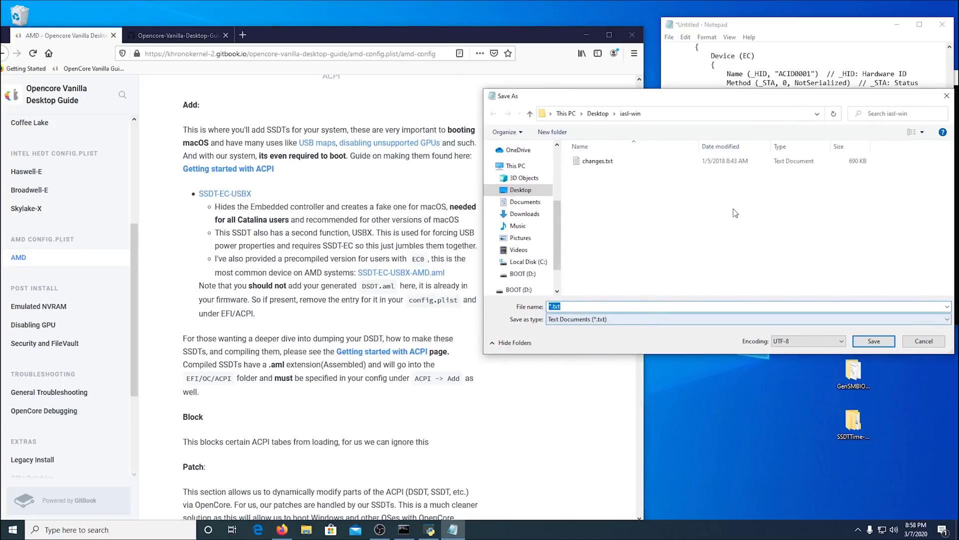
pyautogui.write('SSDT-EC-USB')
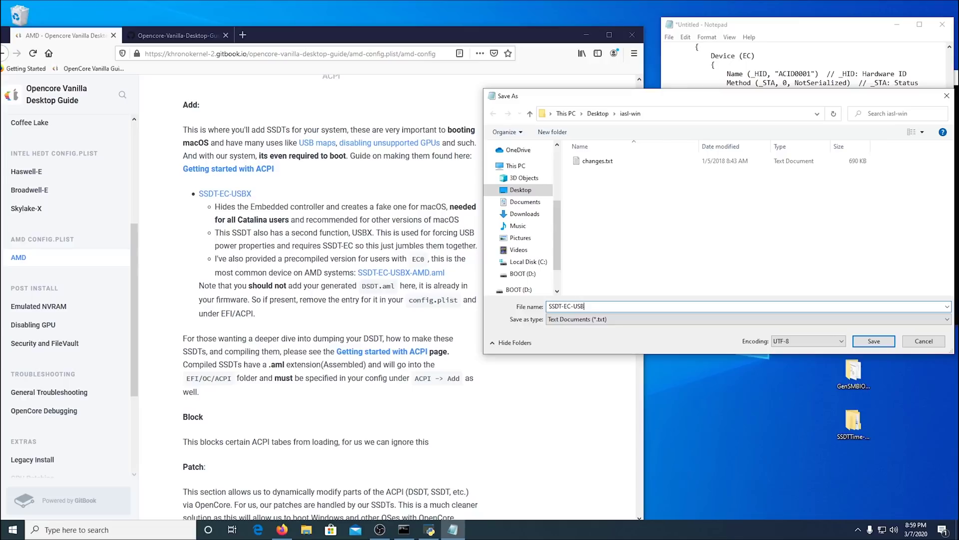
pyautogui.press('Return')
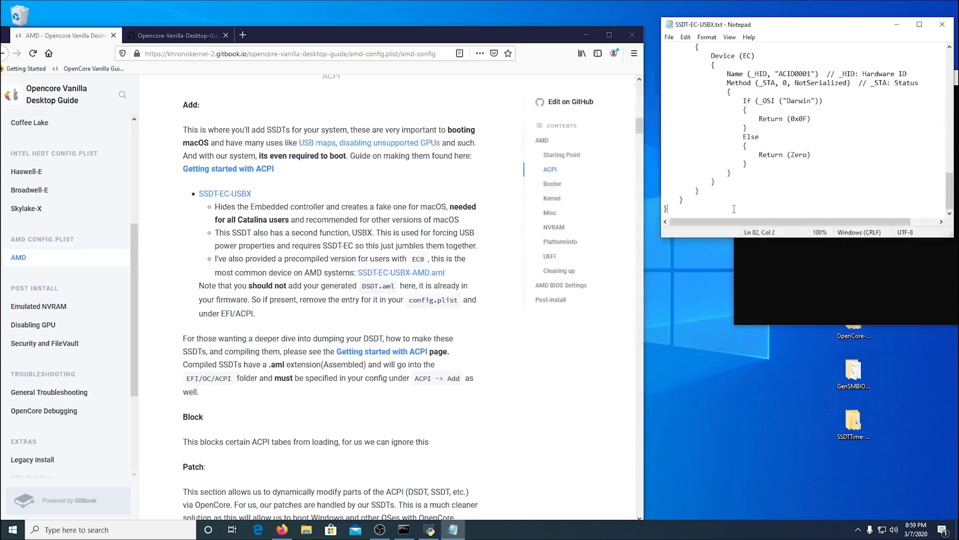
pyautogui.click(943, 24)
# Move SSDT-EC-USBX-AMD.aml from Downloads into the iasl-win folder and close the Downloads window.
pyautogui.moveTo(526, 37); pyautogui.dragTo(472, 133)
pyautogui.moveTo(368, 85); pyautogui.dragTo(449, 70)
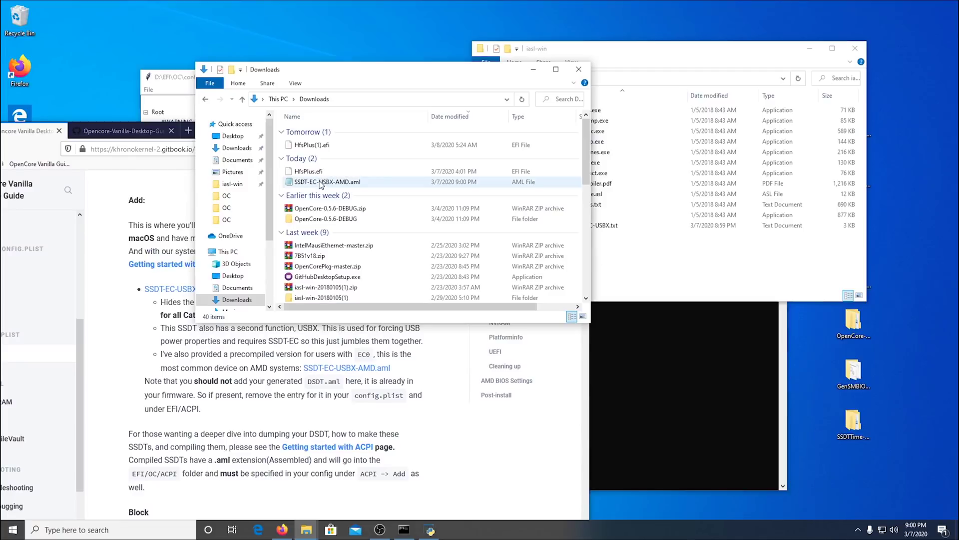
pyautogui.click(620, 58)
pyautogui.moveTo(645, 59); pyautogui.dragTo(728, 52)
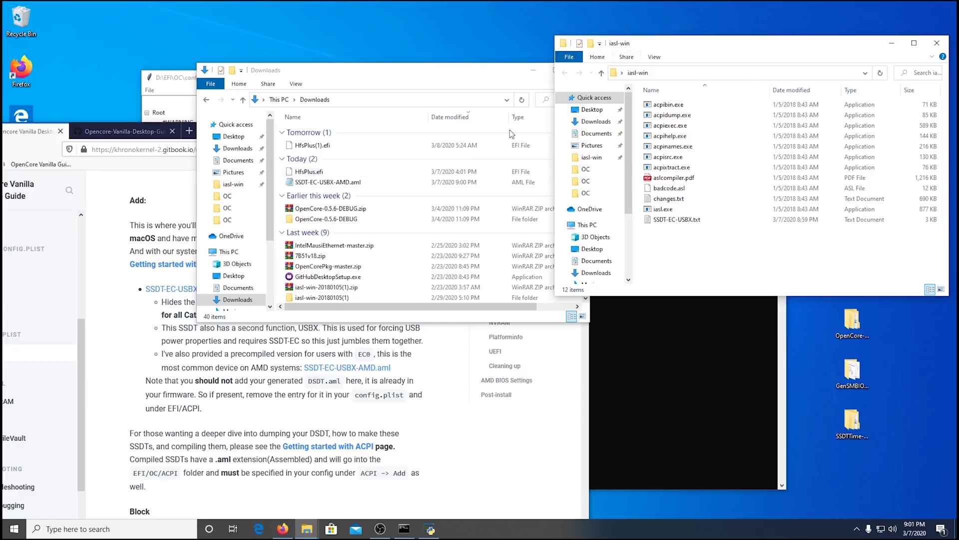
pyautogui.moveTo(313, 182); pyautogui.dragTo(703, 264)
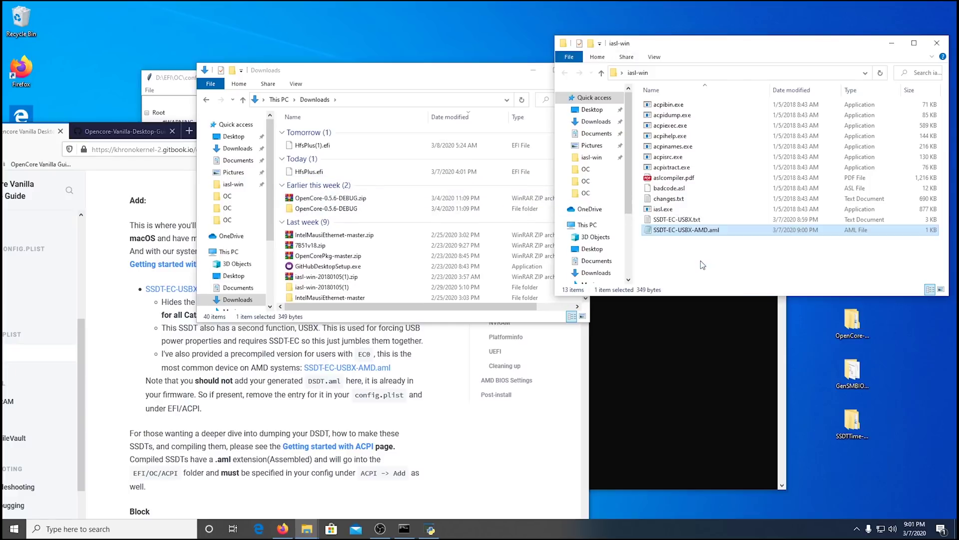
pyautogui.click(474, 73)
pyautogui.click(580, 72)
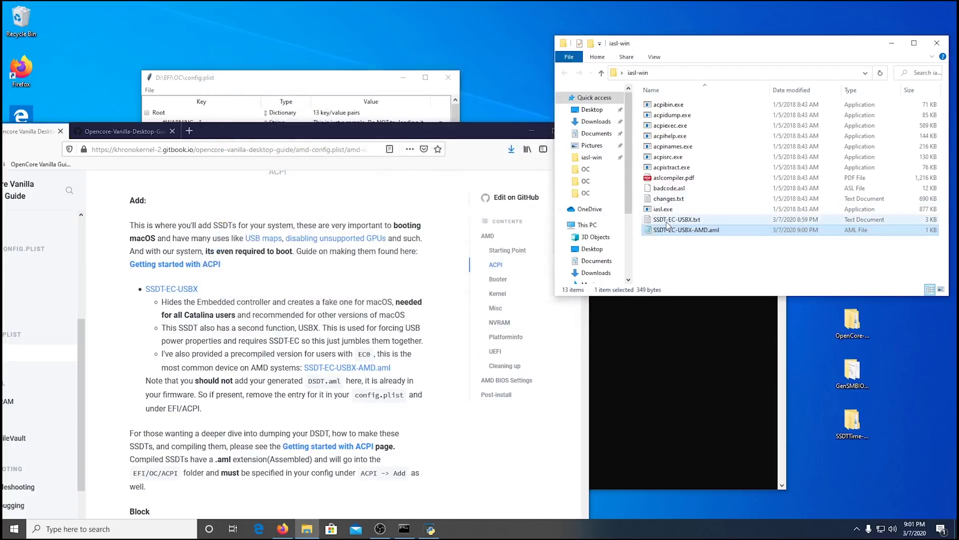
# Open a Command Prompt and enter the copied full path of iasl.exe from the iasl-win folder.
pyautogui.moveTo(493, 130); pyautogui.dragTo(630, 45)
pyautogui.click(85, 529)
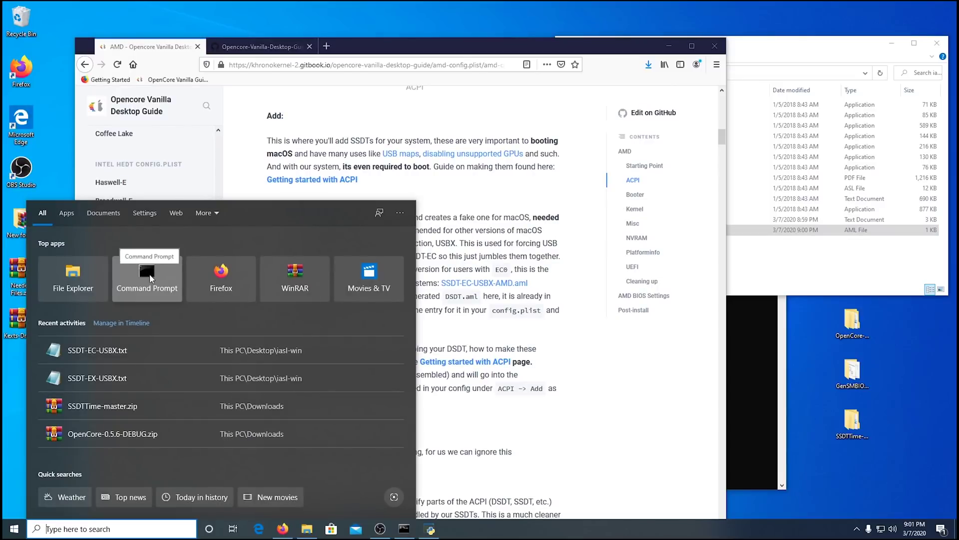
pyautogui.write('com')
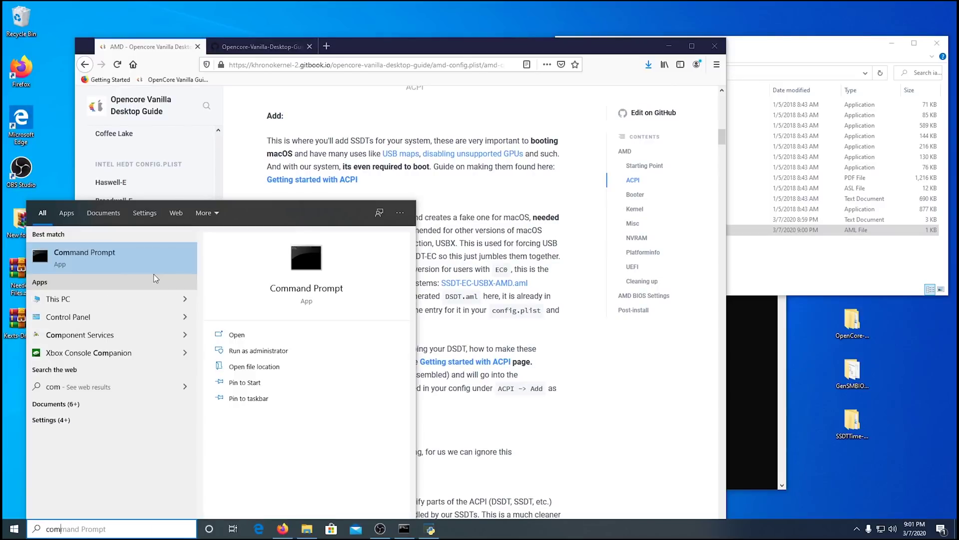
pyautogui.press('Return')
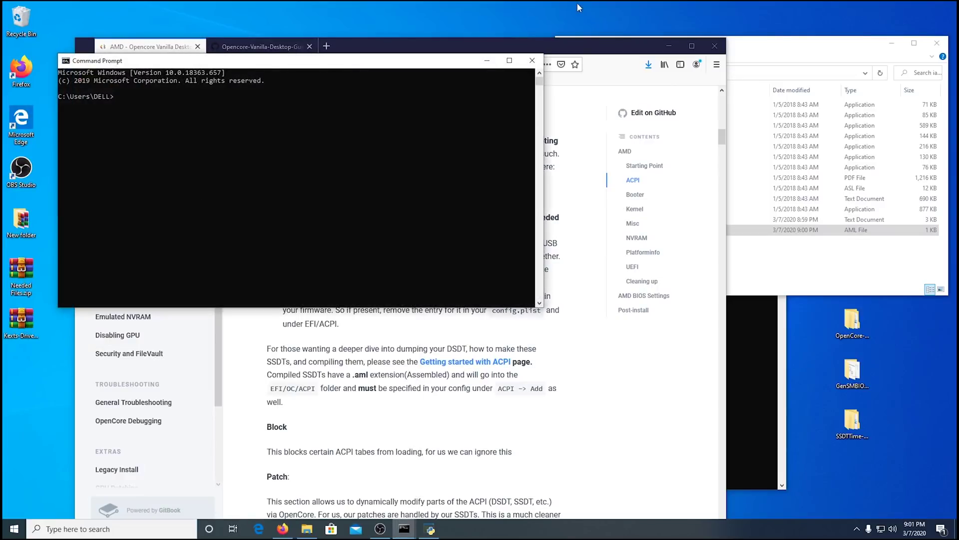
pyautogui.click(776, 59)
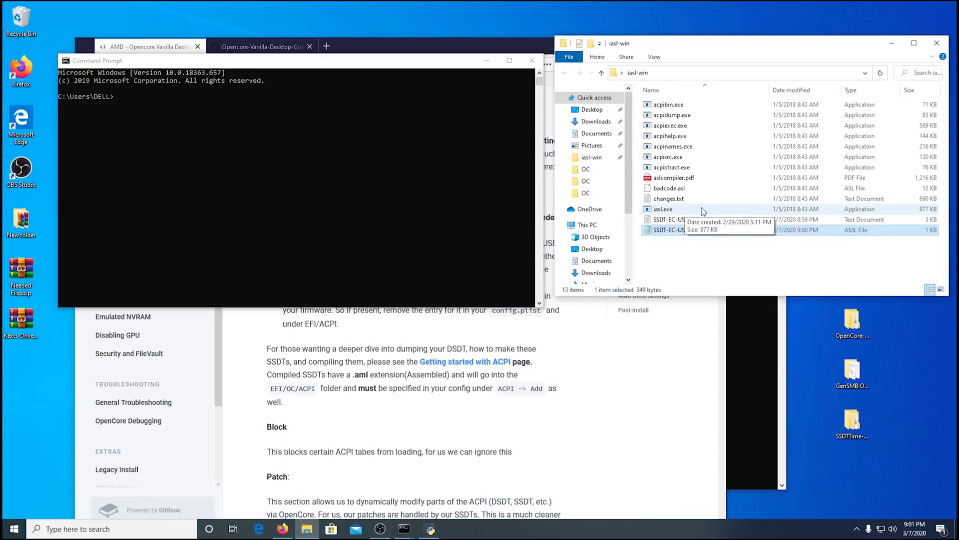
pyautogui.click(698, 210)
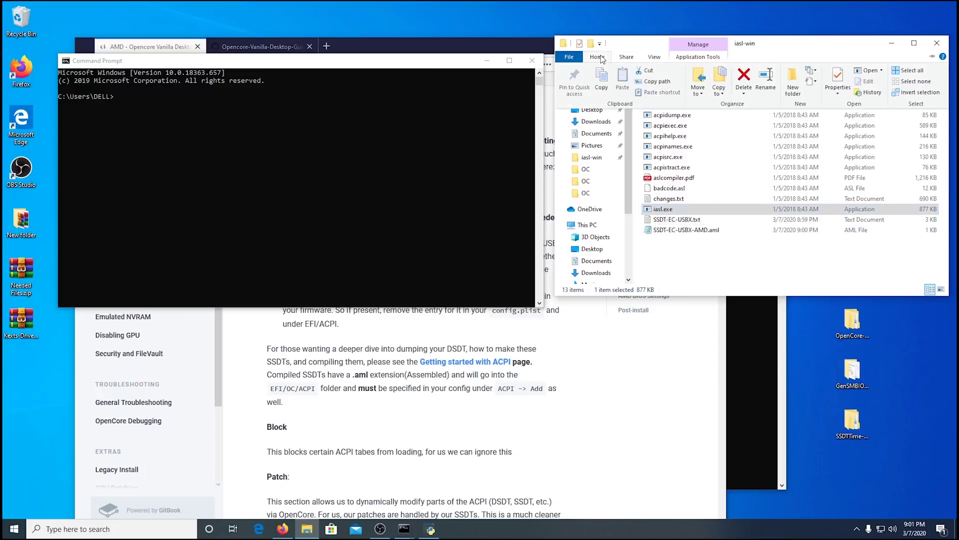
pyautogui.click(160, 114)
pyautogui.hotkey('ctrl', 'v')
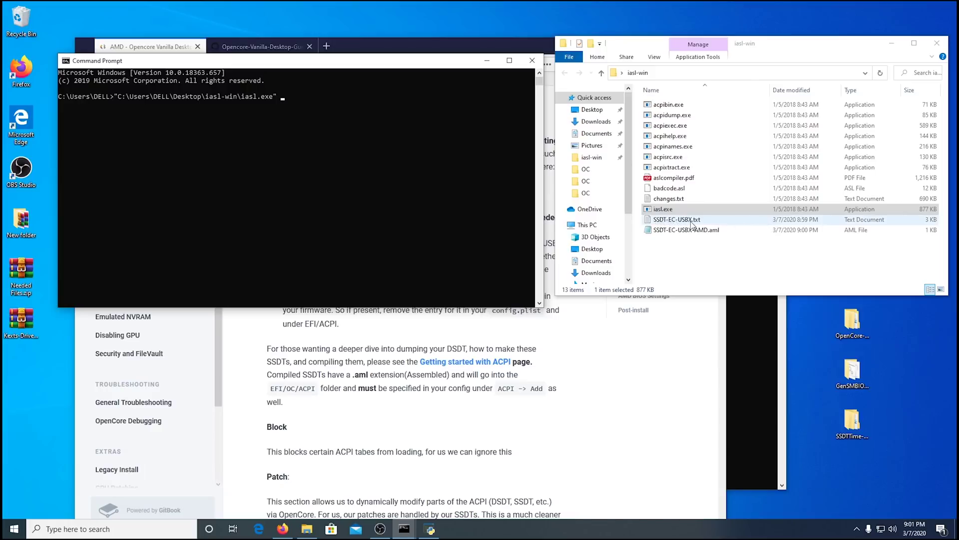
# Append the full path of SSDT-EC-USBX.txt to the command, run it to compile the file and close the Command Prompt.
pyautogui.click(728, 220)
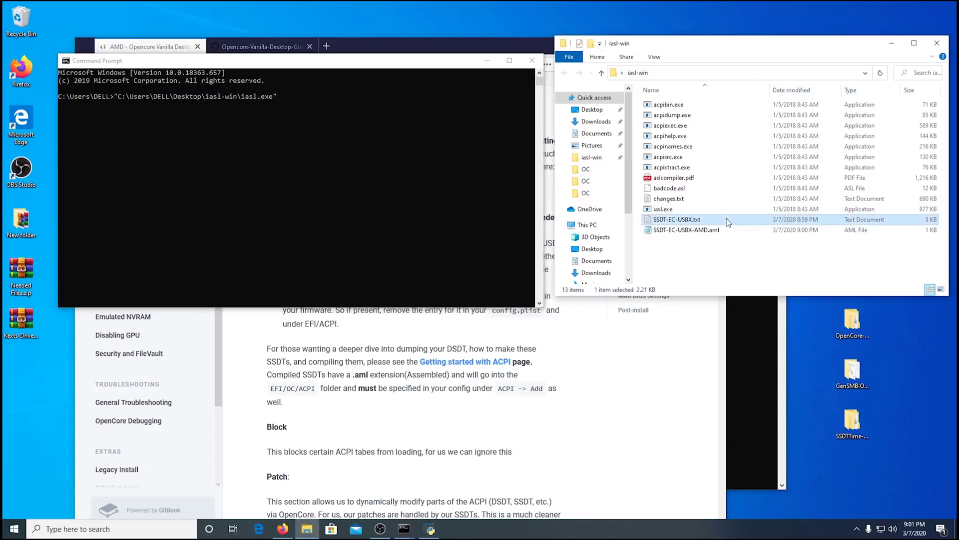
pyautogui.click(597, 57)
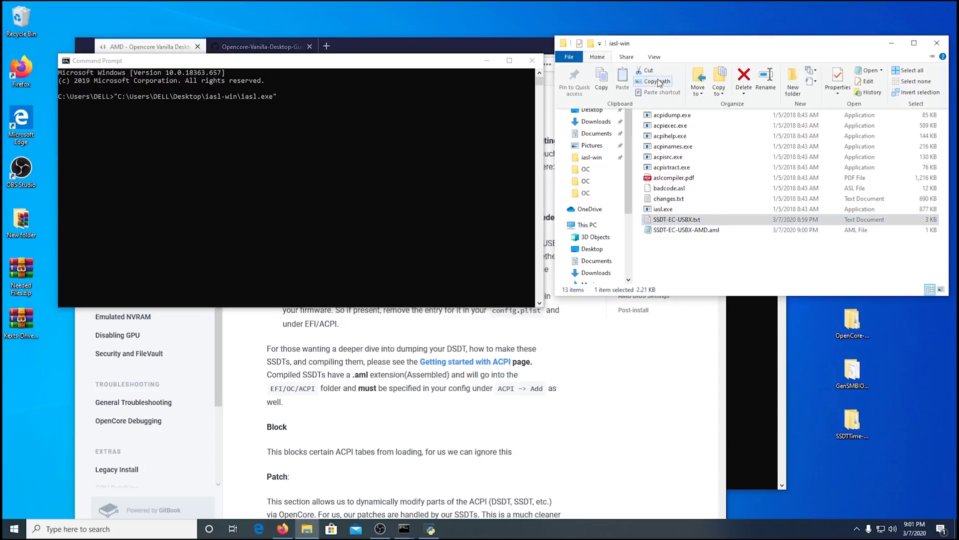
pyautogui.click(464, 117)
pyautogui.hotkey('ctrl', 'v')
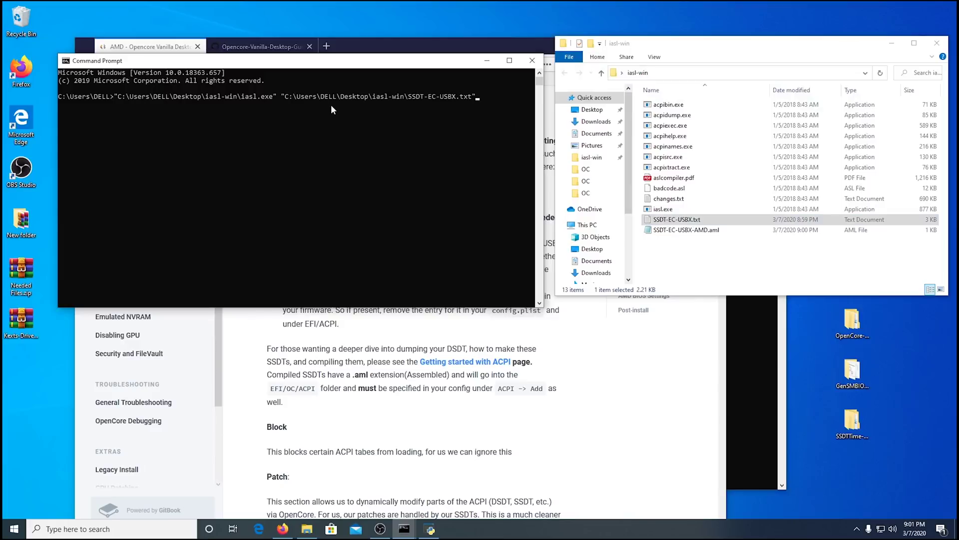
pyautogui.press('Return')
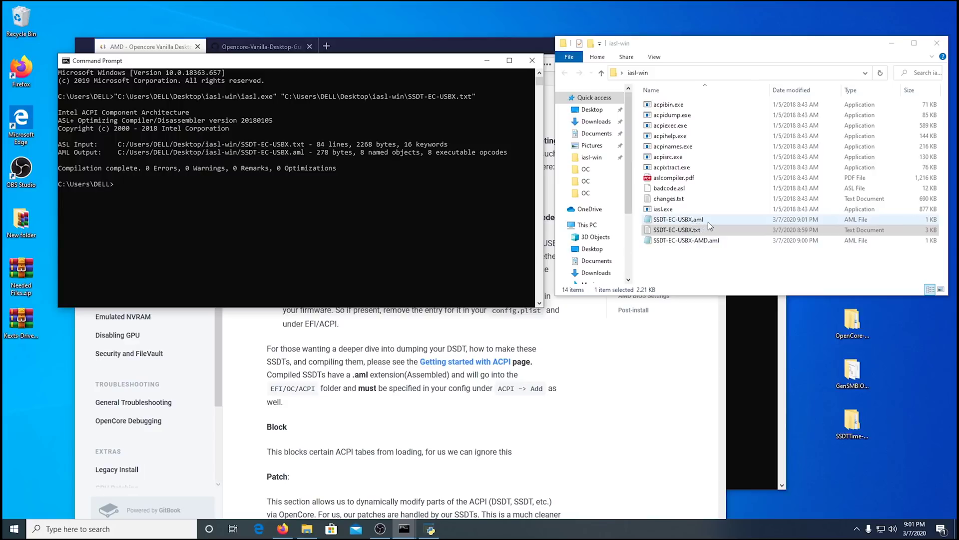
pyautogui.click(532, 60)
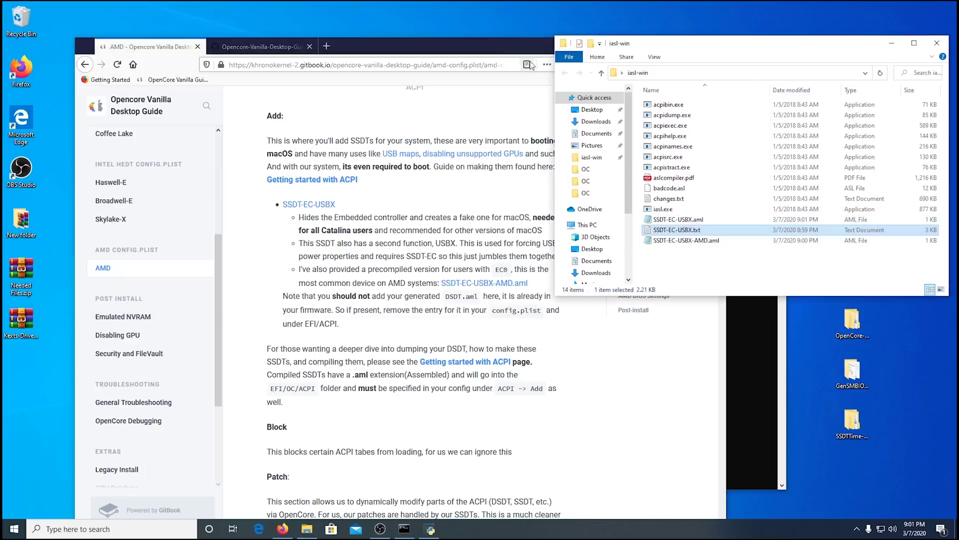
# Minimize the browser and arrange the config.plist window beside the iasl-win folder window.
pyautogui.click(475, 48)
pyautogui.moveTo(474, 48); pyautogui.dragTo(386, 271)
pyautogui.moveTo(736, 44); pyautogui.dragTo(617, 35)
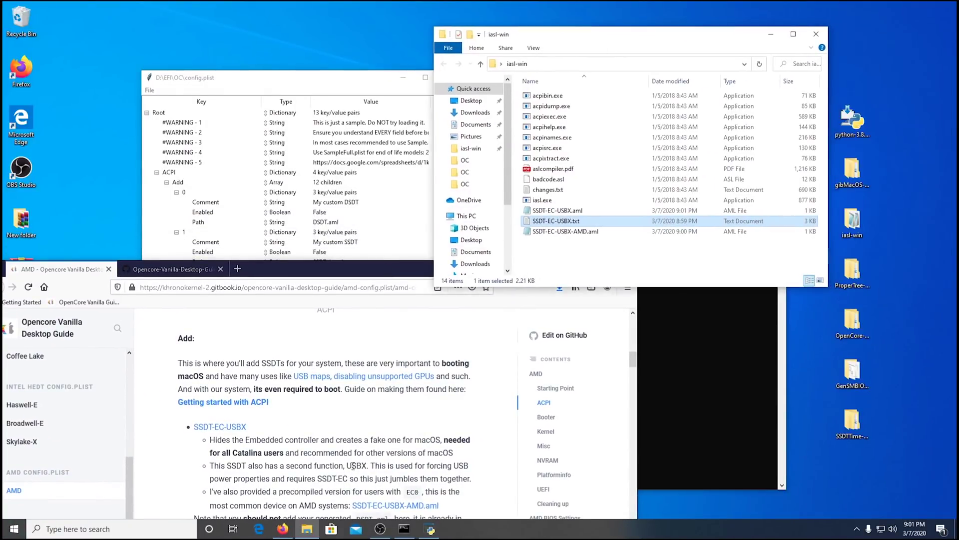
pyautogui.click(344, 259)
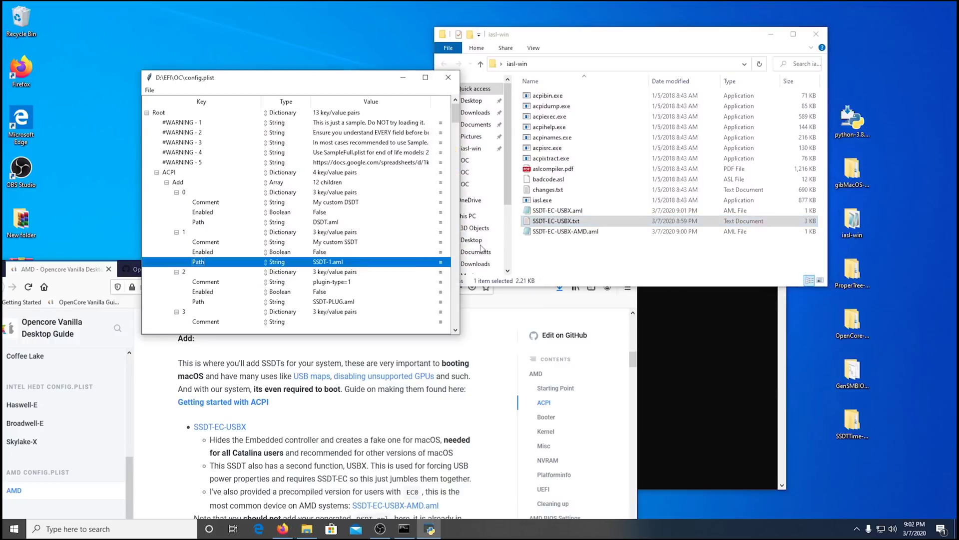
pyautogui.click(604, 317)
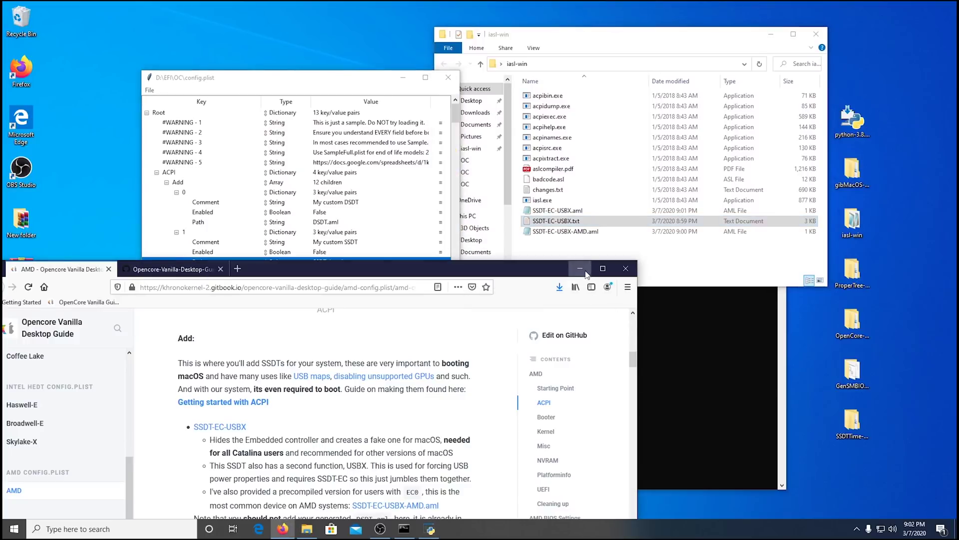
pyautogui.click(582, 274)
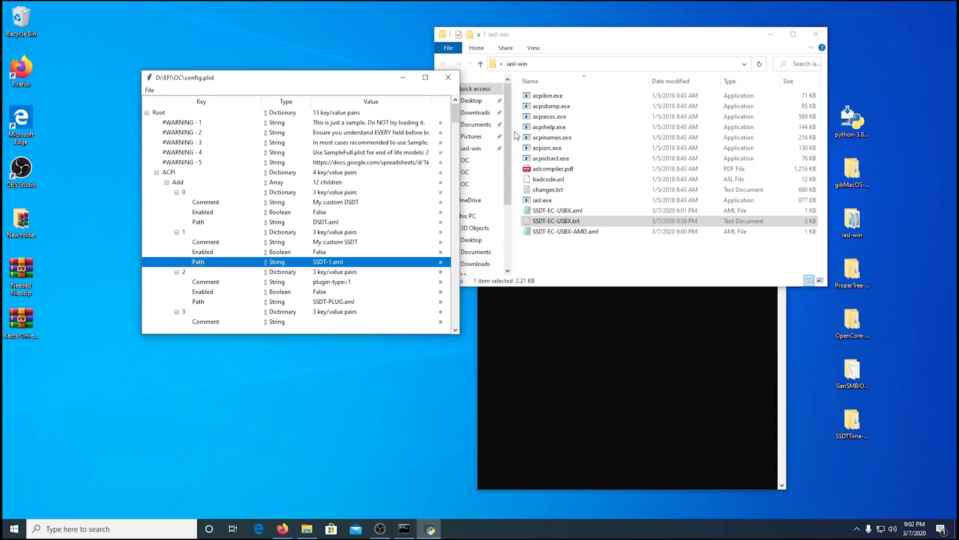
pyautogui.moveTo(384, 78); pyautogui.dragTo(316, 79)
# Copy SSDT-EC-USBX.aml and SSDT-EC-USBX-AMD.aml from iasl-win into EFI\OC\ACPI on BOOT (D:), opened in a separate window.
pyautogui.moveTo(508, 146); pyautogui.dragTo(507, 237)
pyautogui.rightClick(471, 237)
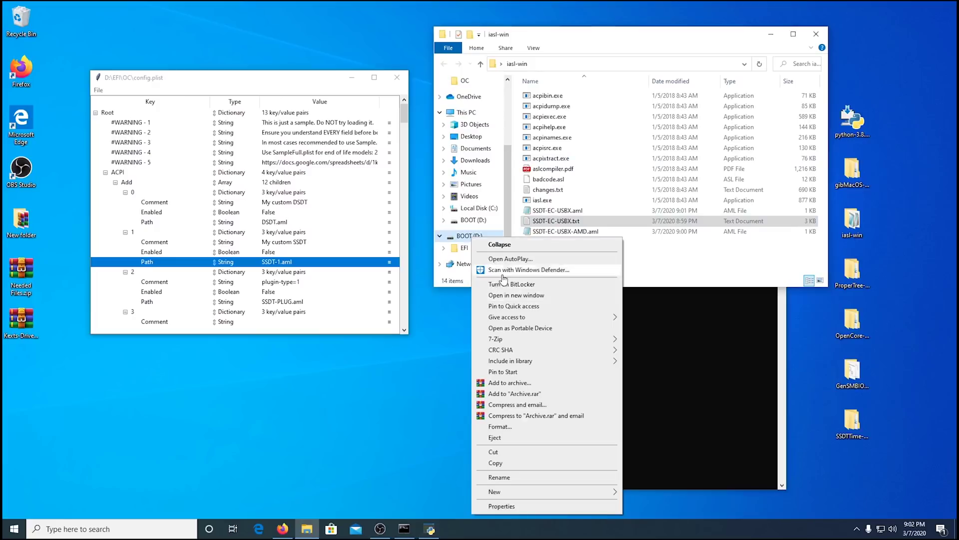
pyautogui.click(502, 295)
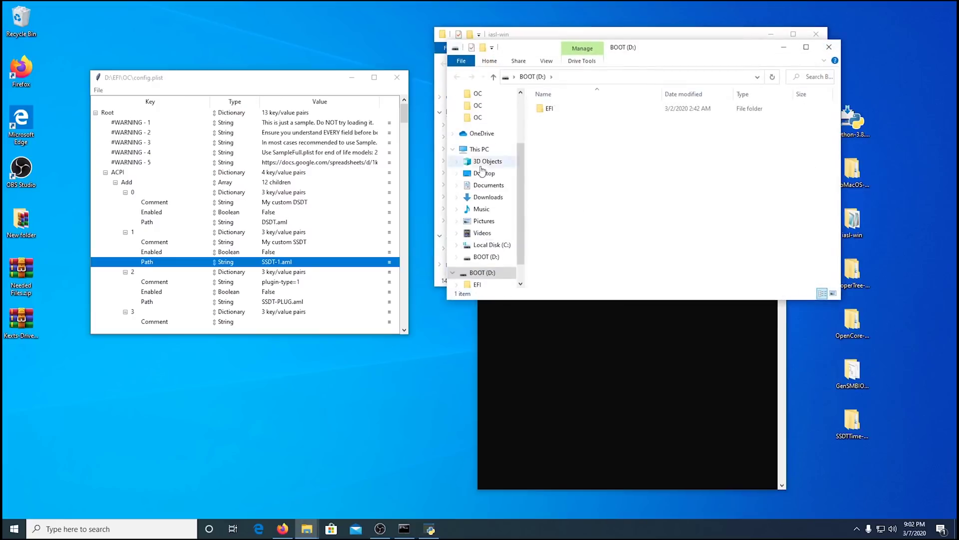
pyautogui.moveTo(618, 67); pyautogui.dragTo(295, 155)
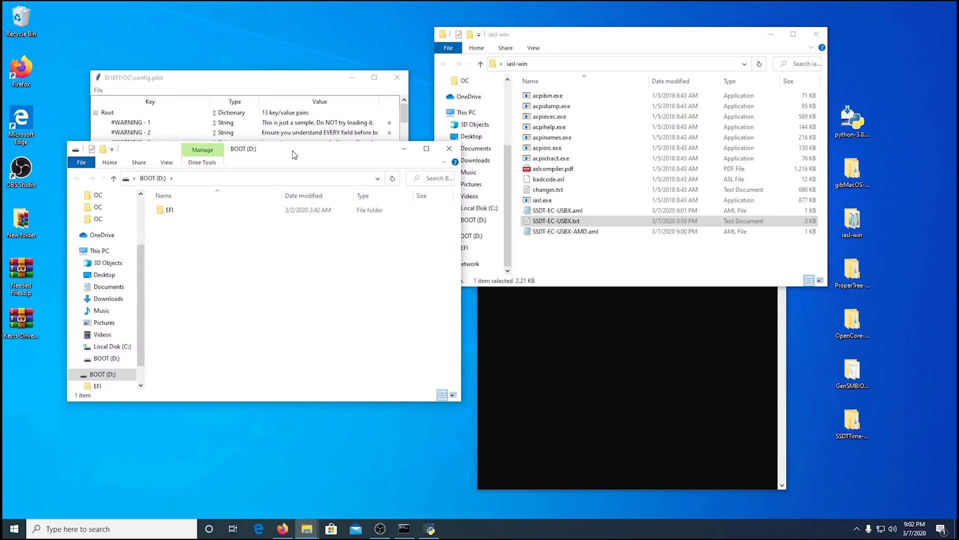
pyautogui.doubleClick(170, 211)
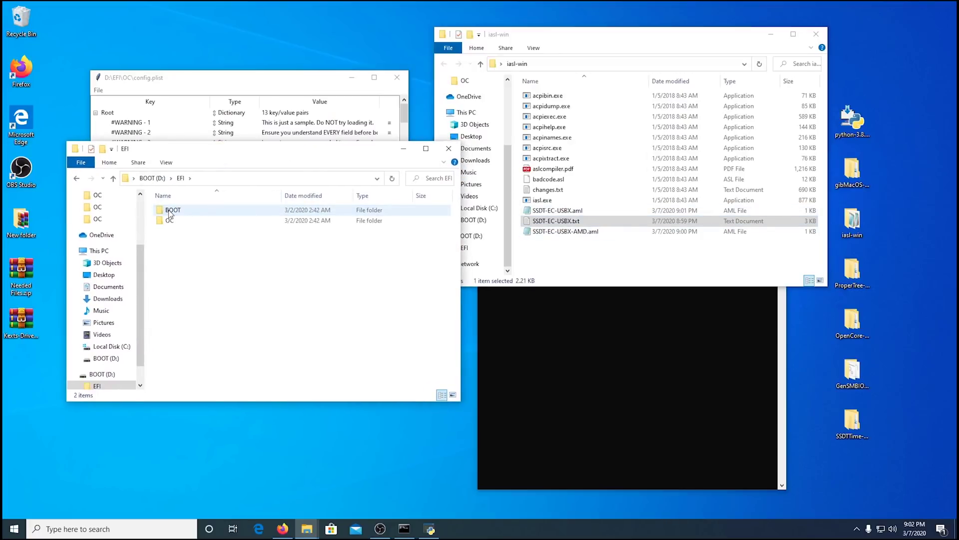
pyautogui.doubleClick(170, 220)
pyautogui.doubleClick(172, 210)
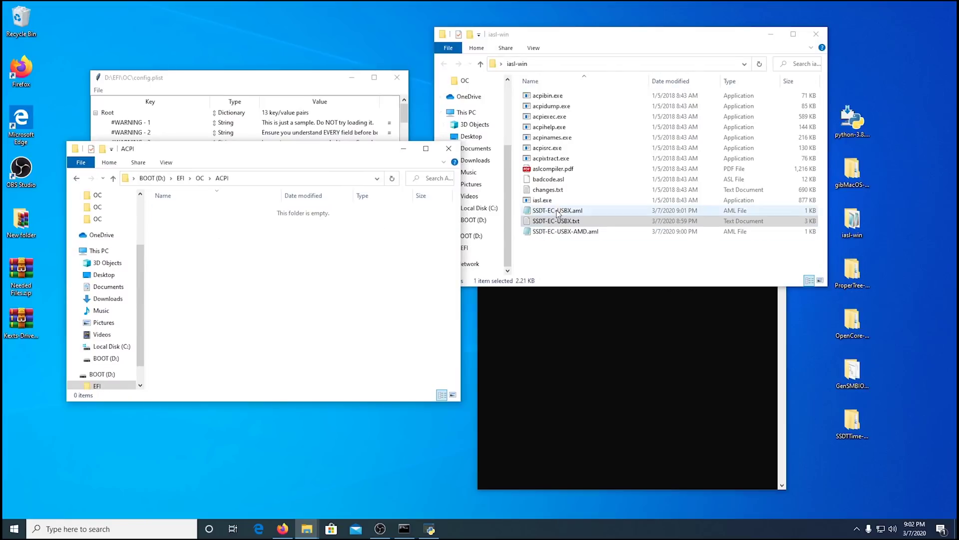
pyautogui.moveTo(558, 211); pyautogui.dragTo(235, 265)
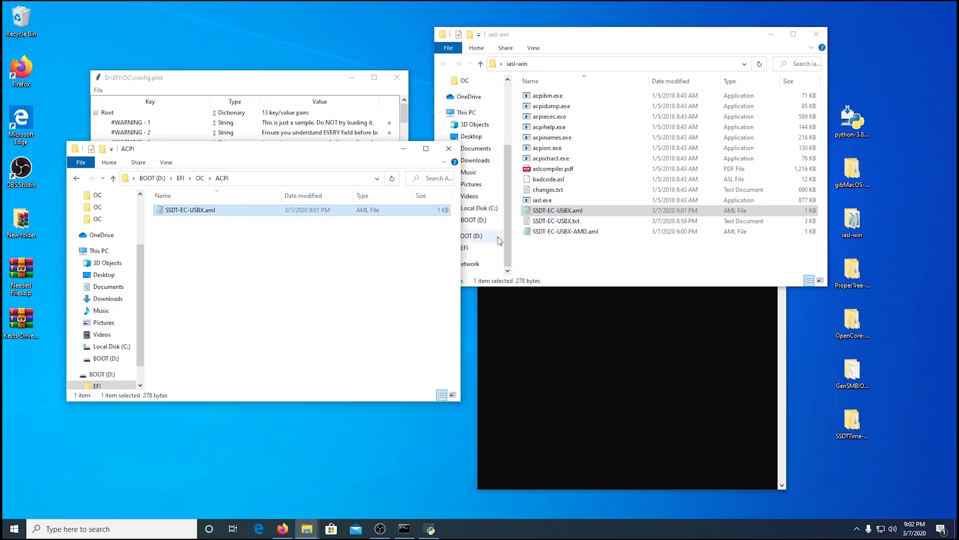
pyautogui.moveTo(546, 236); pyautogui.dragTo(210, 280)
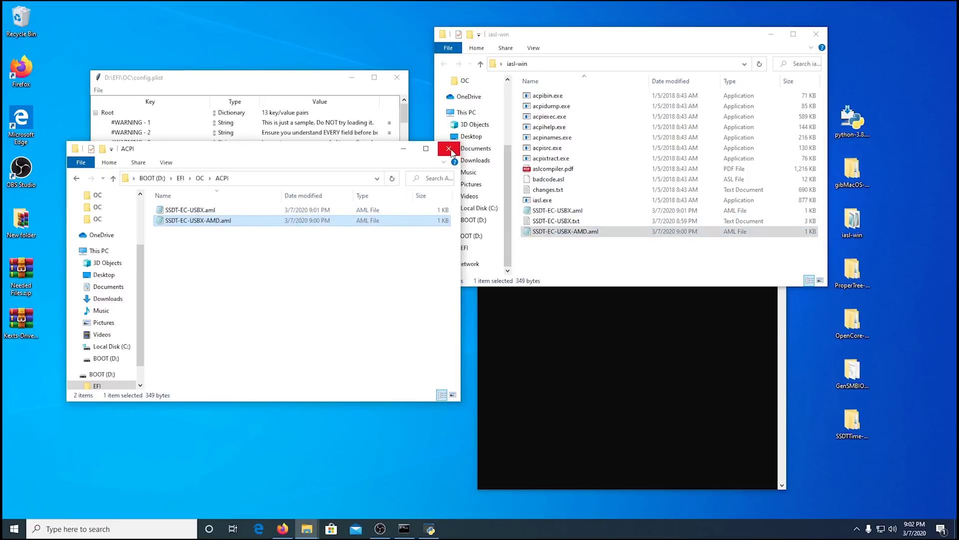
# Close the ACPI and iasl-win folder windows and move the command prompt and config.plist windows clear of each other.
pyautogui.click(448, 149)
pyautogui.click(816, 34)
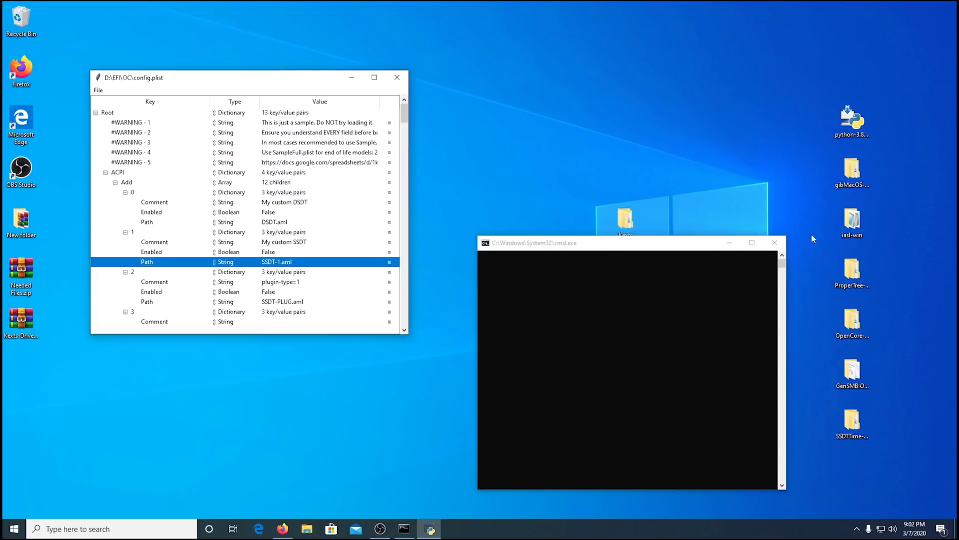
pyautogui.moveTo(627, 248); pyautogui.dragTo(822, 51)
pyautogui.moveTo(240, 84); pyautogui.dragTo(438, 77)
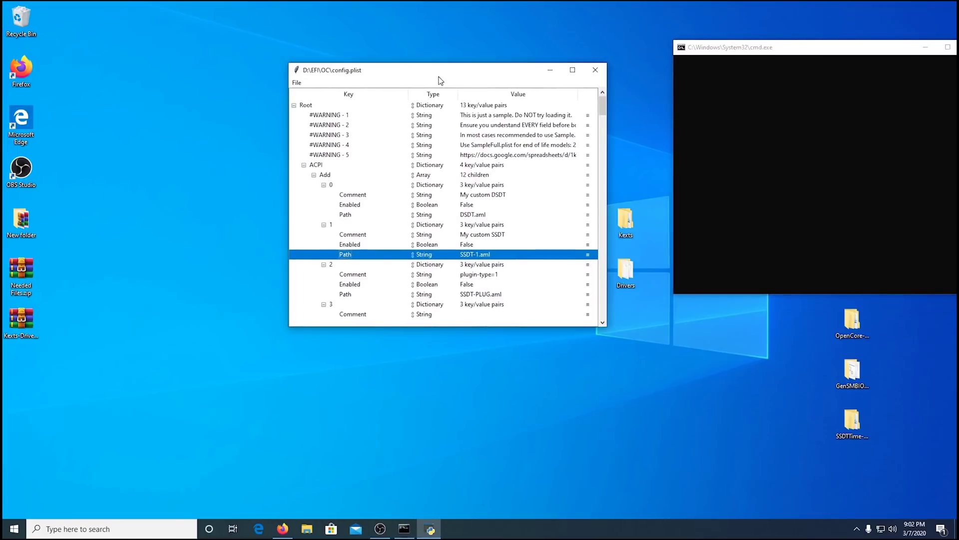
# Run an OC Snapshot on config.plist using the OC folder under EFI on the BOOT (D:) drive.
pyautogui.click(296, 84)
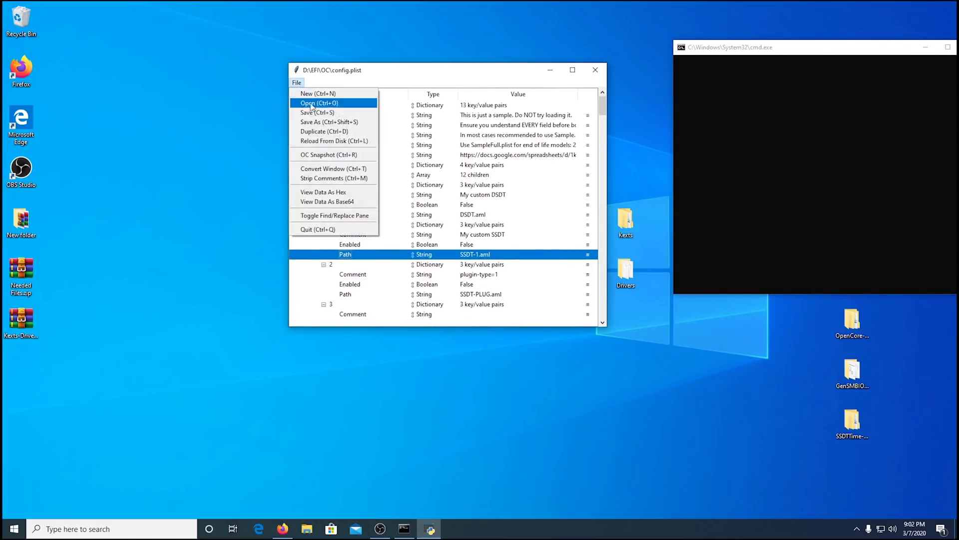
pyautogui.click(330, 155)
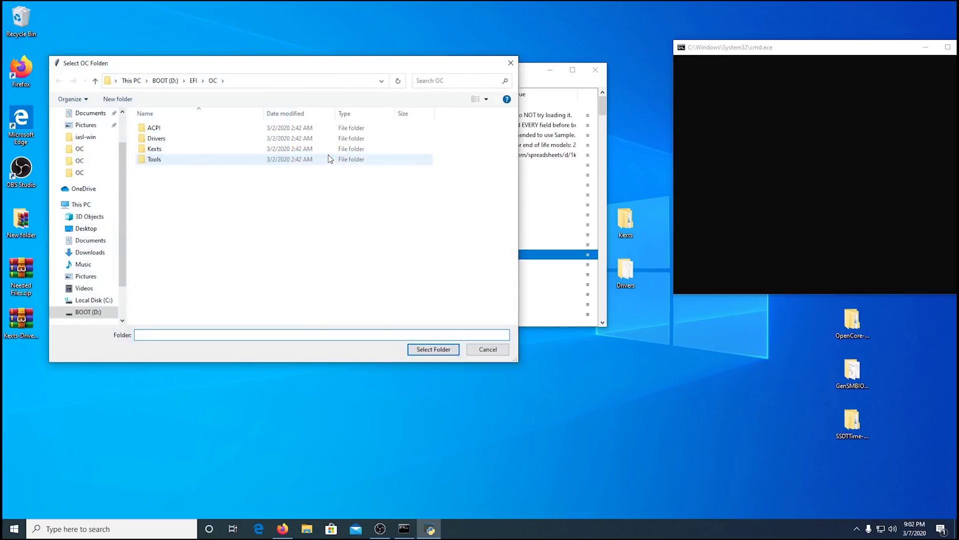
pyautogui.click(215, 82)
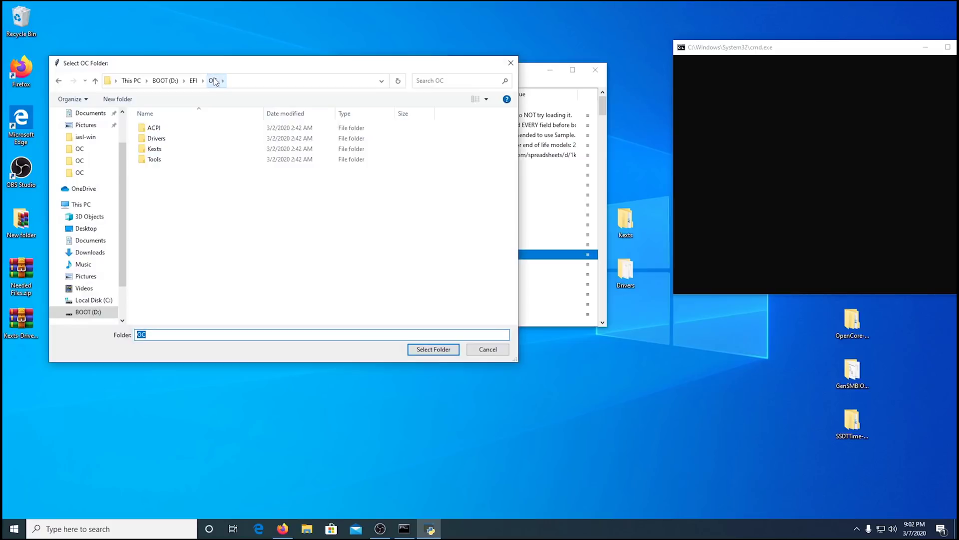
pyautogui.click(431, 350)
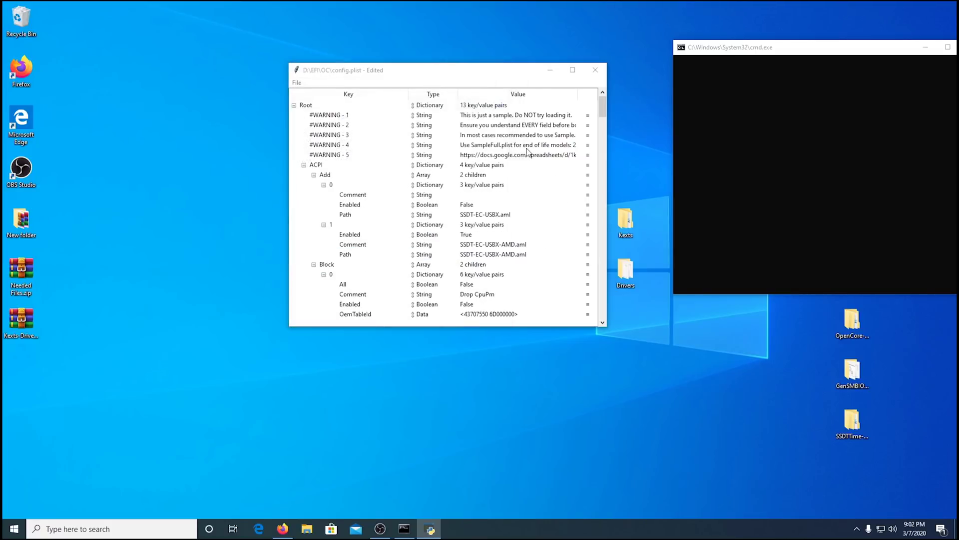
# Set Enabled to True for the SSDT-EC-USBX.aml entry under ACPI > Add.
pyautogui.scroll(-1, 526, 132)
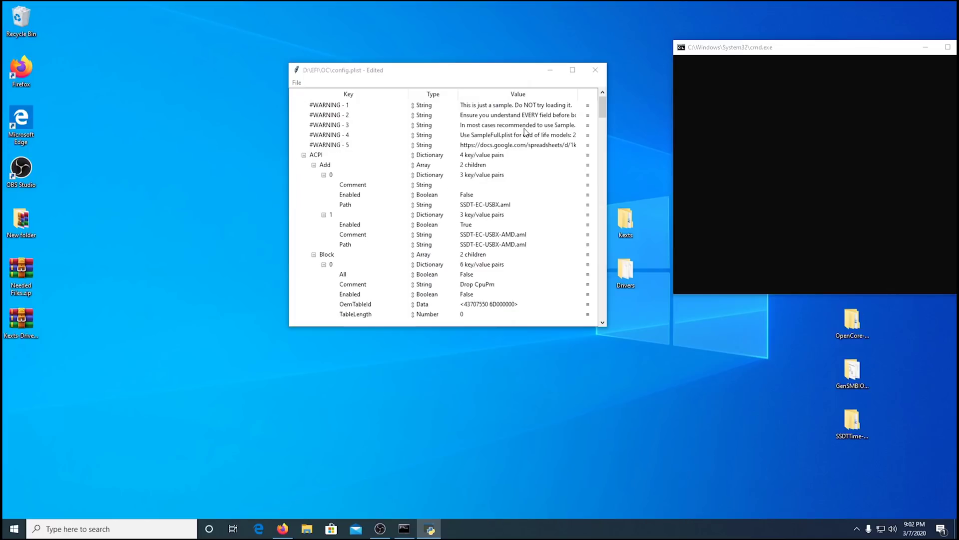
pyautogui.scroll(-8, 523, 131)
pyautogui.scroll(7, 508, 294)
pyautogui.scroll(2, 515, 265)
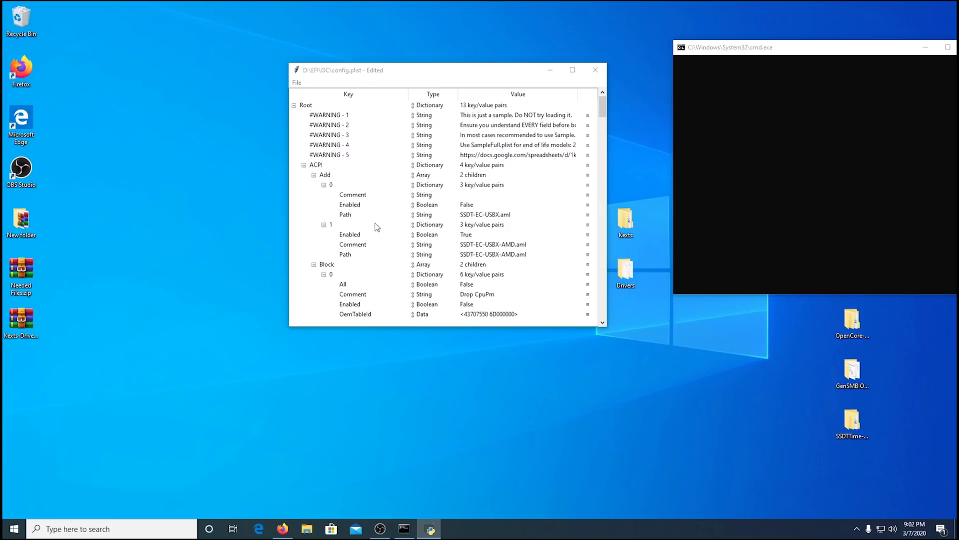
pyautogui.click(469, 205)
pyautogui.click(469, 205)
pyautogui.click(473, 210)
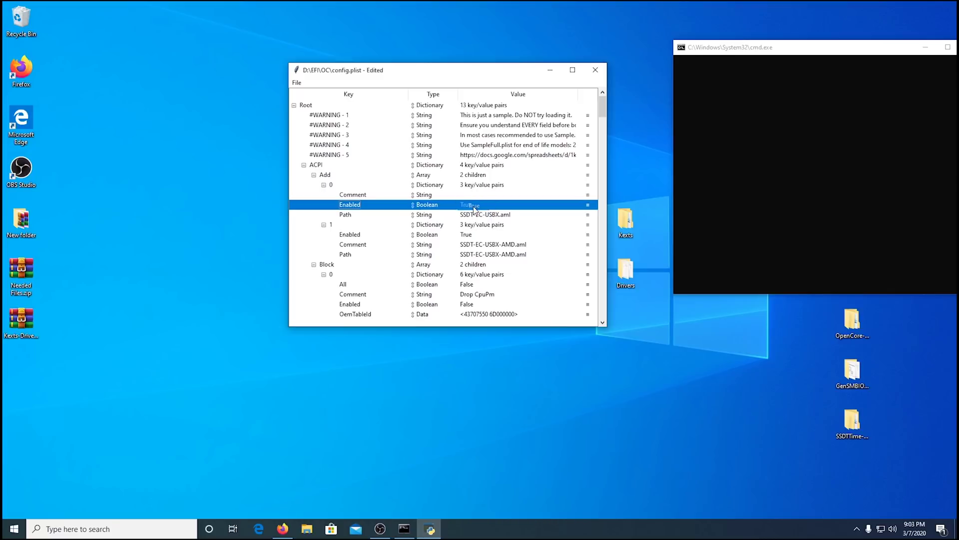
pyautogui.click(520, 235)
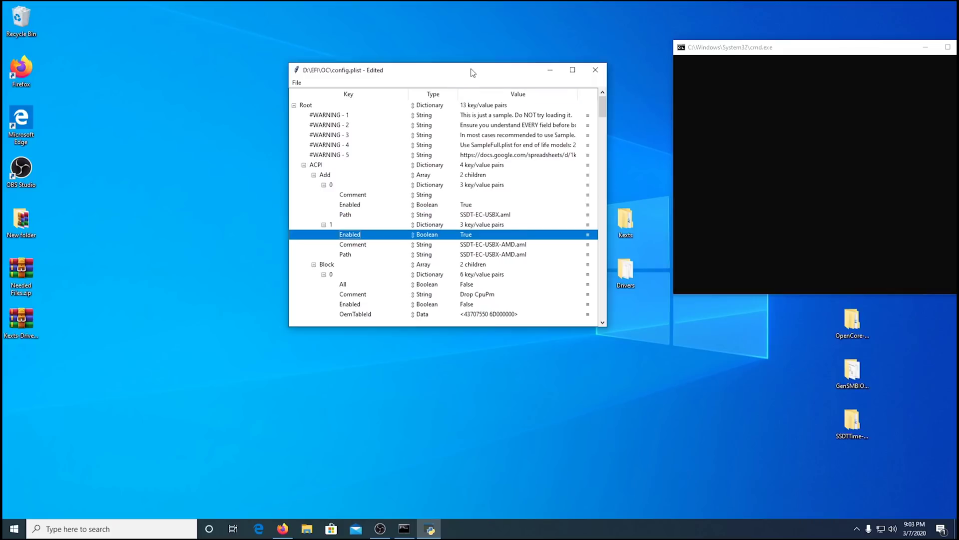
# Switch to Firefox with the OpenCore AMD guide, enlarge its window and arrange it side by side with config.plist.
pyautogui.moveTo(471, 69); pyautogui.dragTo(706, 49)
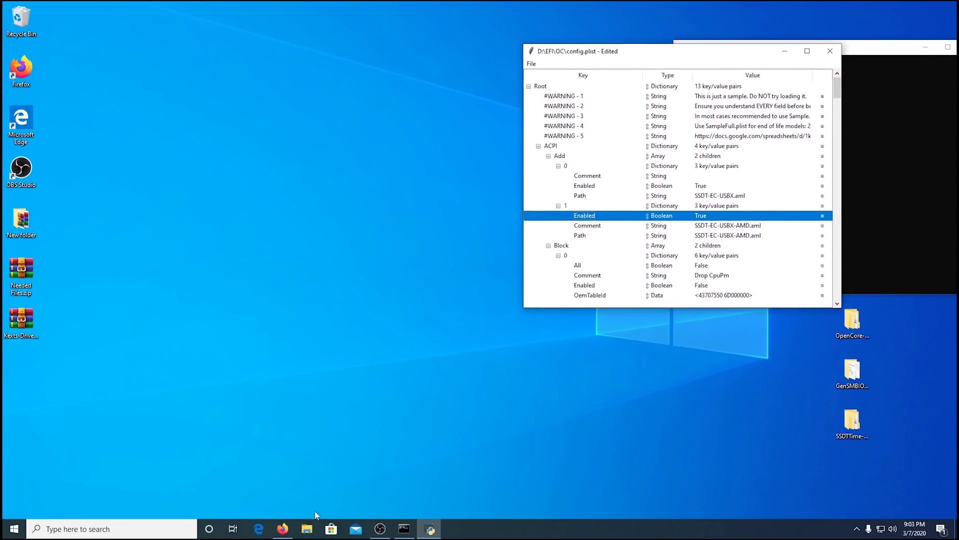
pyautogui.click(282, 529)
pyautogui.moveTo(400, 273); pyautogui.dragTo(448, 34)
pyautogui.moveTo(687, 261); pyautogui.dragTo(584, 272)
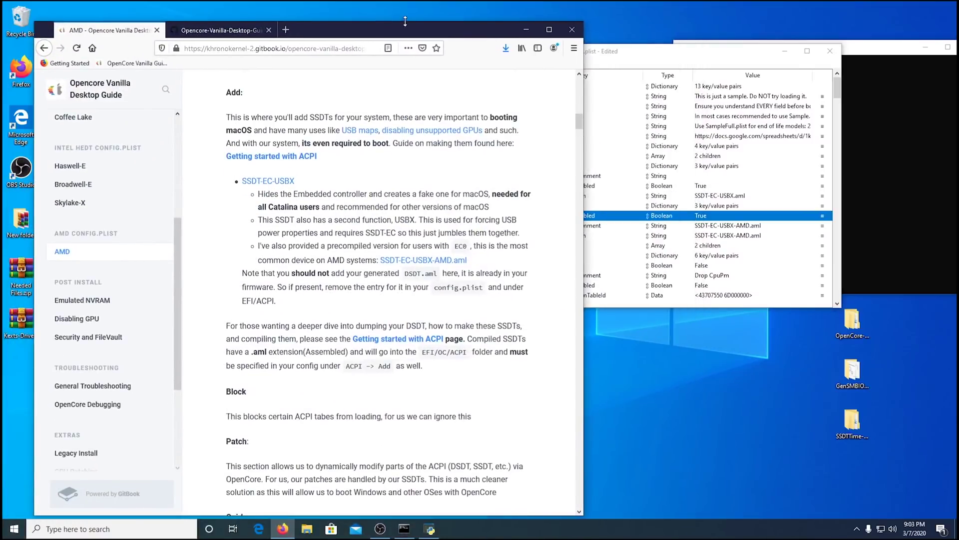
pyautogui.moveTo(653, 53); pyautogui.dragTo(721, 69)
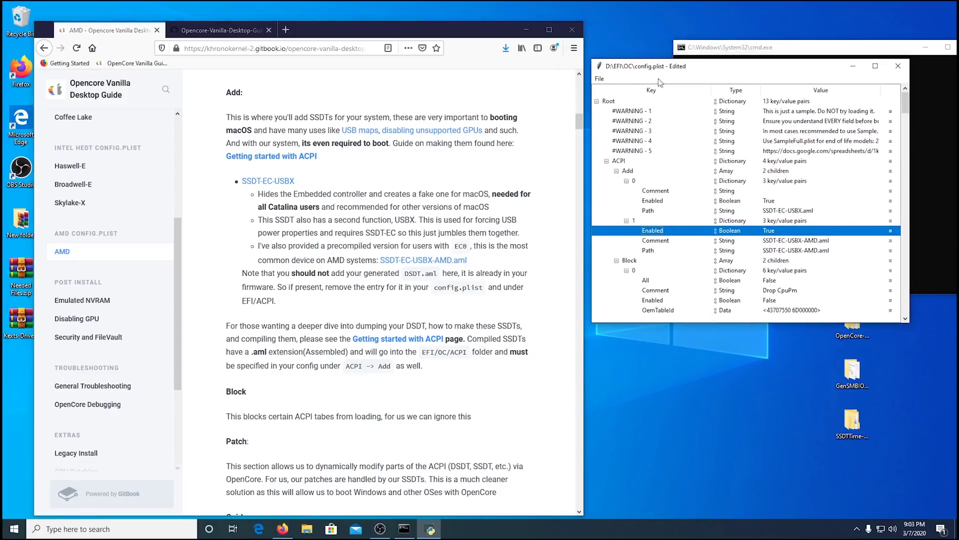
# Compare the ACPI Add, Block, Patch and Quirks sections of config.plist with the AMD guide.
pyautogui.scroll(5, 398, 236)
pyautogui.scroll(-12, 397, 235)
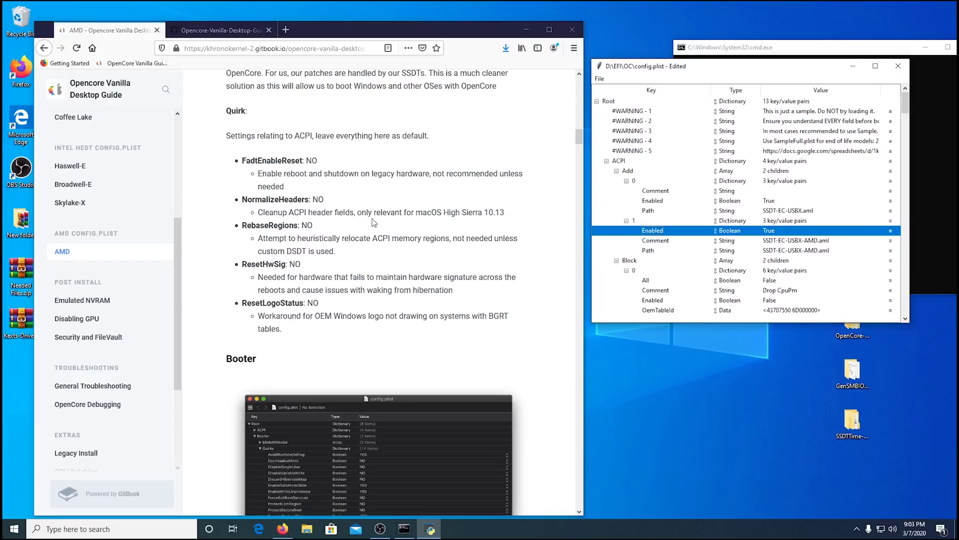
pyautogui.scroll(12, 375, 222)
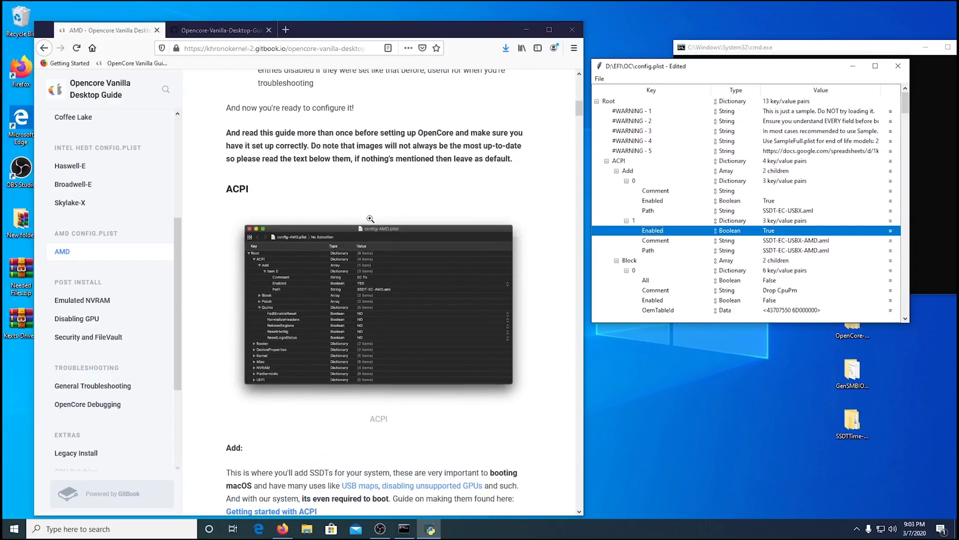
pyautogui.scroll(-3, 370, 219)
pyautogui.scroll(-10, 314, 212)
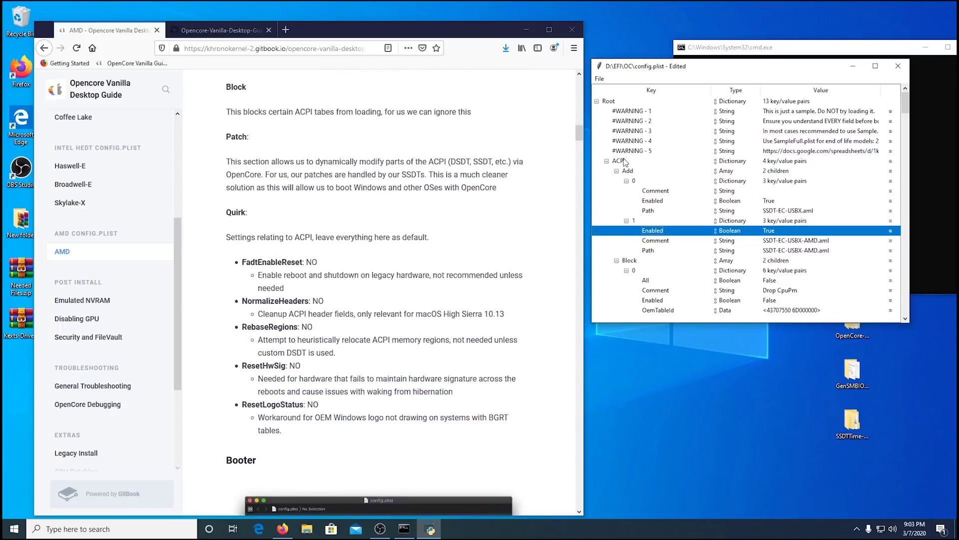
pyautogui.scroll(-5, 725, 204)
pyautogui.scroll(-7, 726, 204)
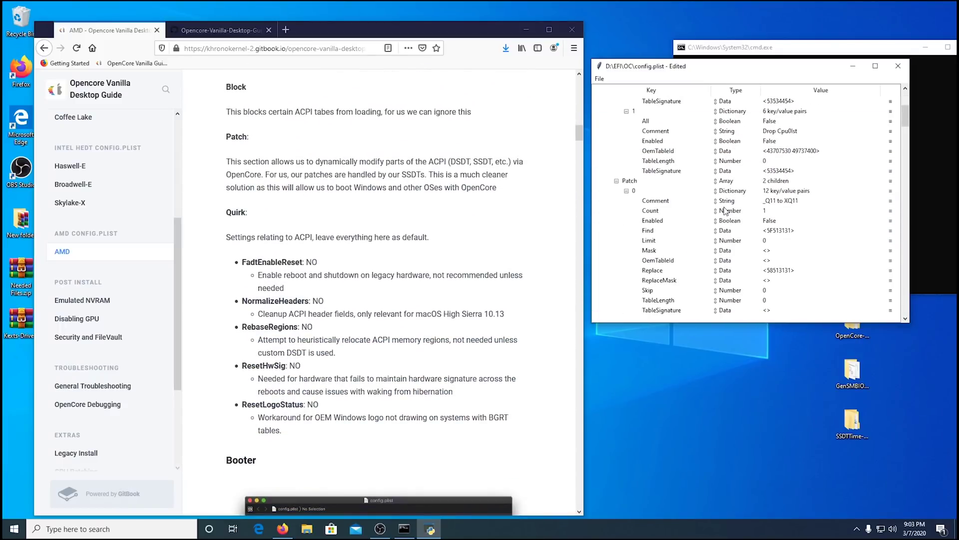
pyautogui.scroll(-1, 709, 222)
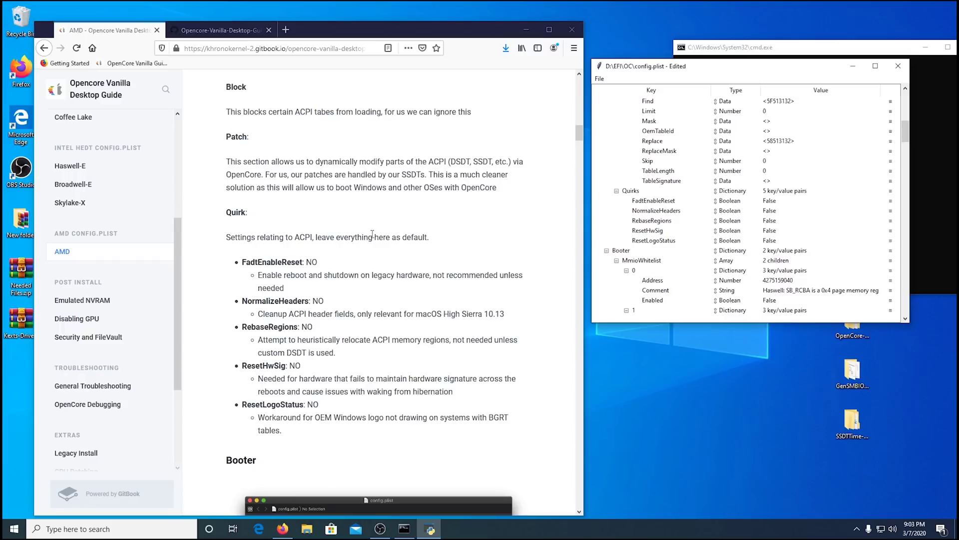
# Check the Booter MmioWhitelist and Quirks values in config.plist against the guide's Booter section.
pyautogui.scroll(-10, 429, 185)
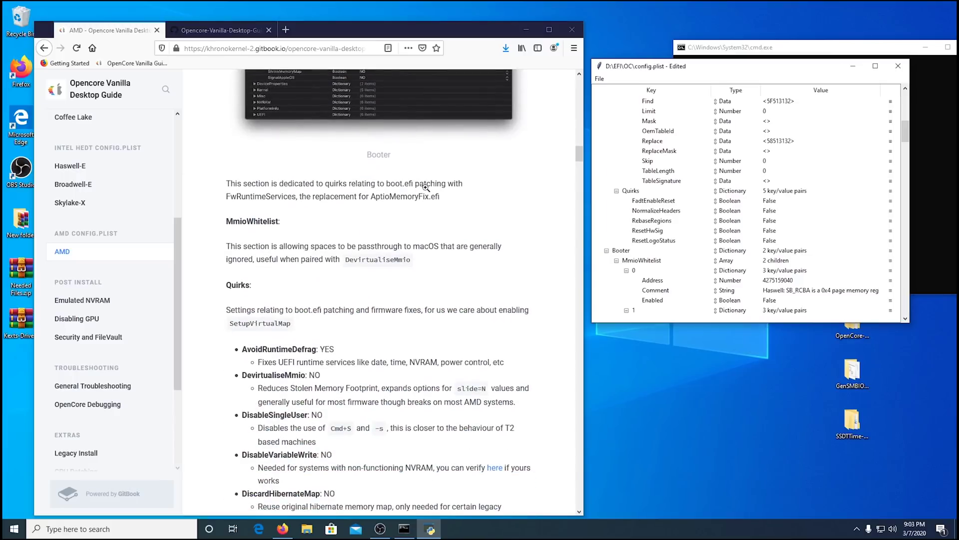
pyautogui.scroll(-2, 428, 186)
pyautogui.scroll(-3, 666, 172)
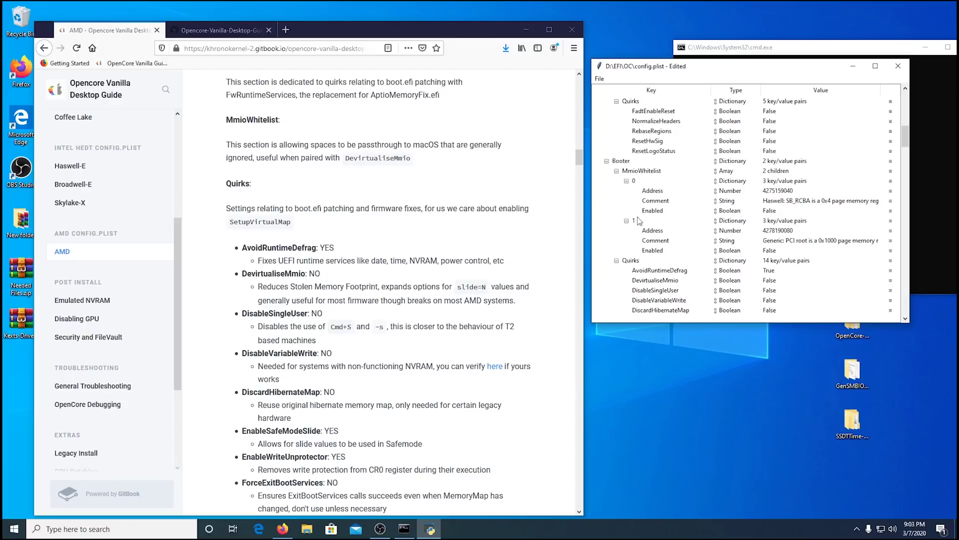
pyautogui.scroll(-3, 694, 206)
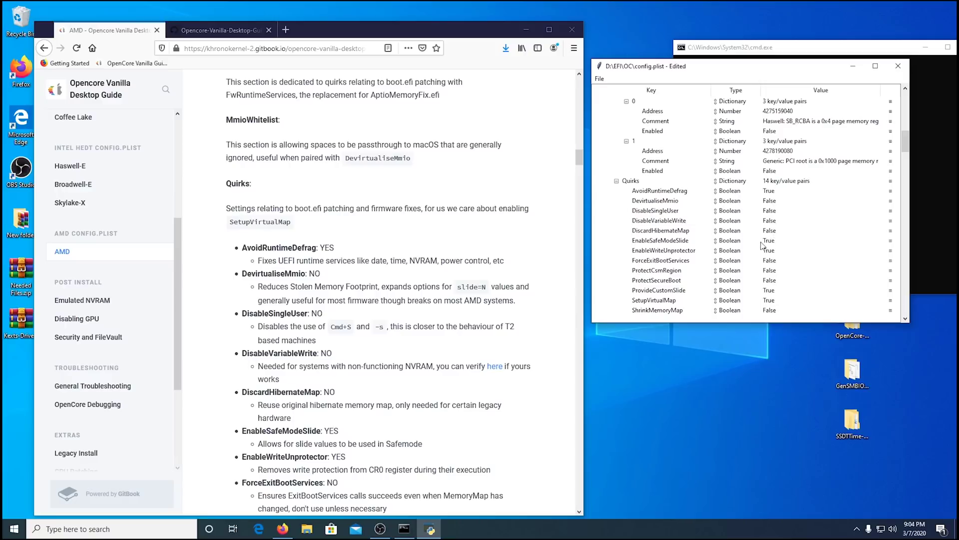
pyautogui.scroll(-4, 455, 255)
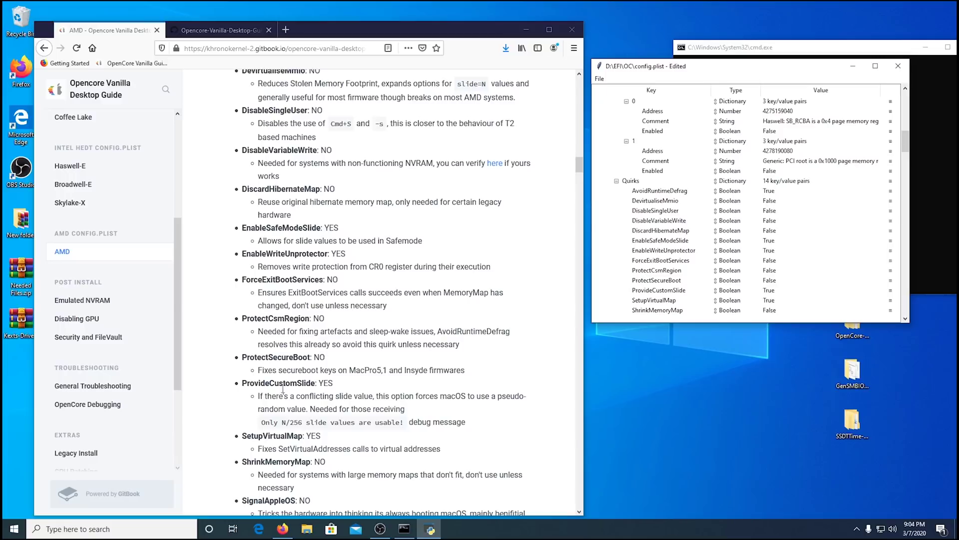
pyautogui.scroll(-4, 405, 294)
pyautogui.scroll(-2, 701, 263)
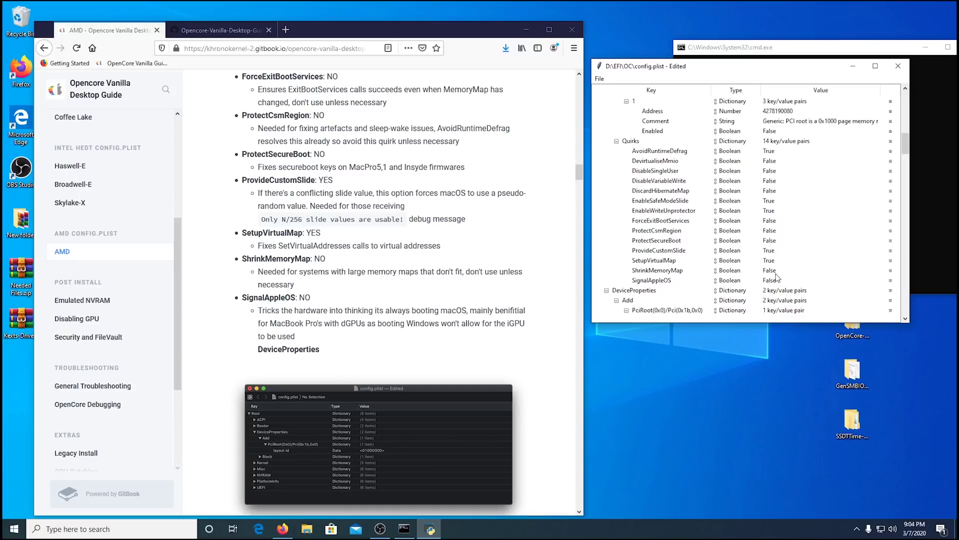
# Review the DeviceProperties and Kernel sections in the guide and config.plist, including the instructions for merging the AMD kernel patches.
pyautogui.scroll(-9, 353, 241)
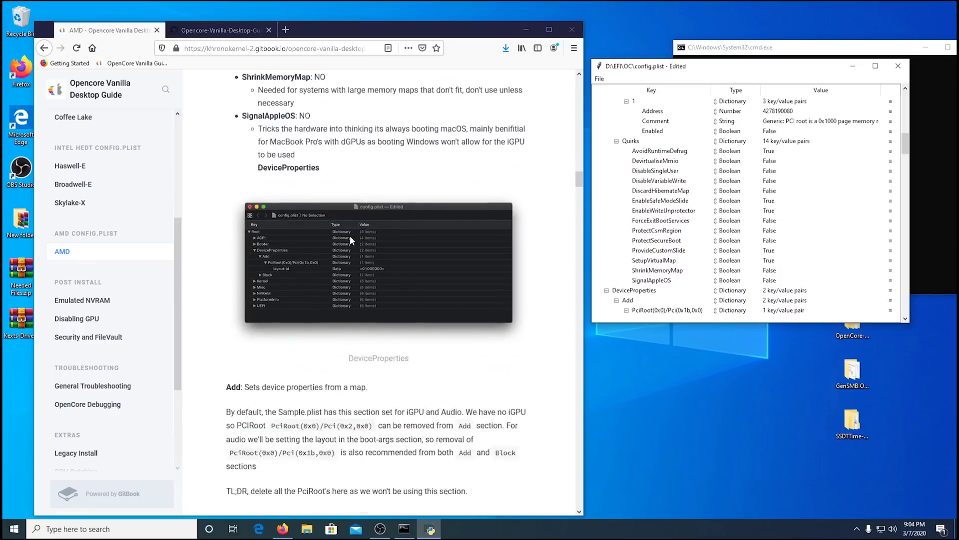
pyautogui.scroll(-2, 349, 236)
pyautogui.scroll(-5, 697, 177)
pyautogui.scroll(-2, 700, 180)
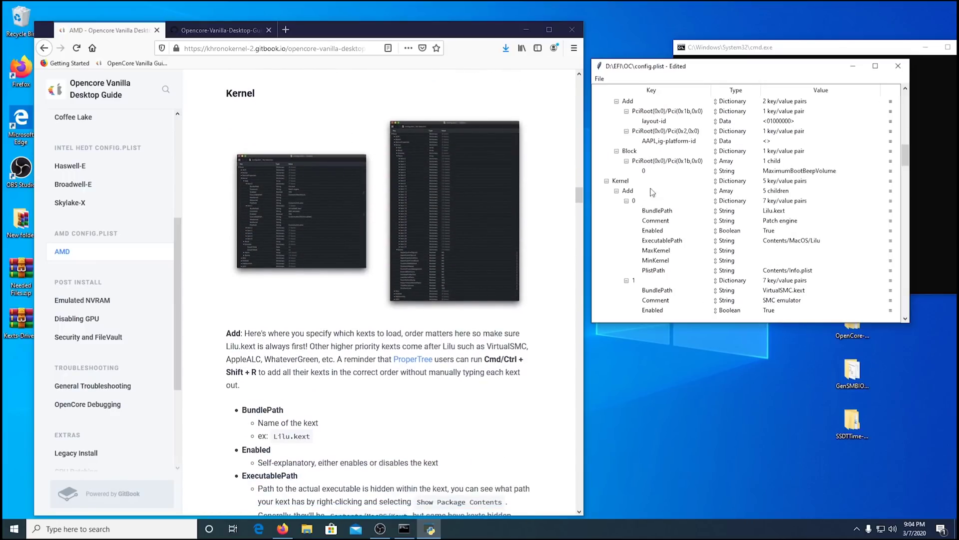
pyautogui.scroll(-2, 762, 171)
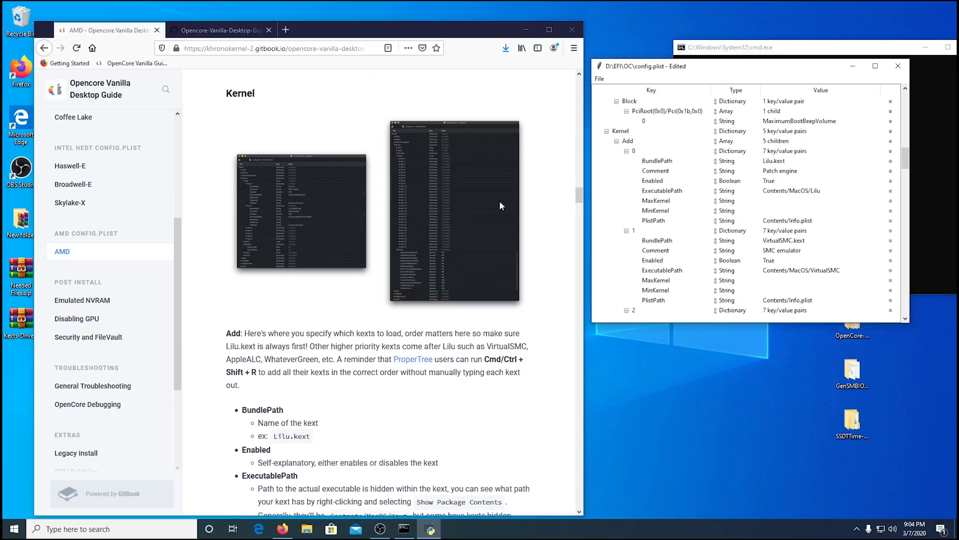
pyautogui.scroll(-5, 428, 206)
pyautogui.scroll(-7, 428, 205)
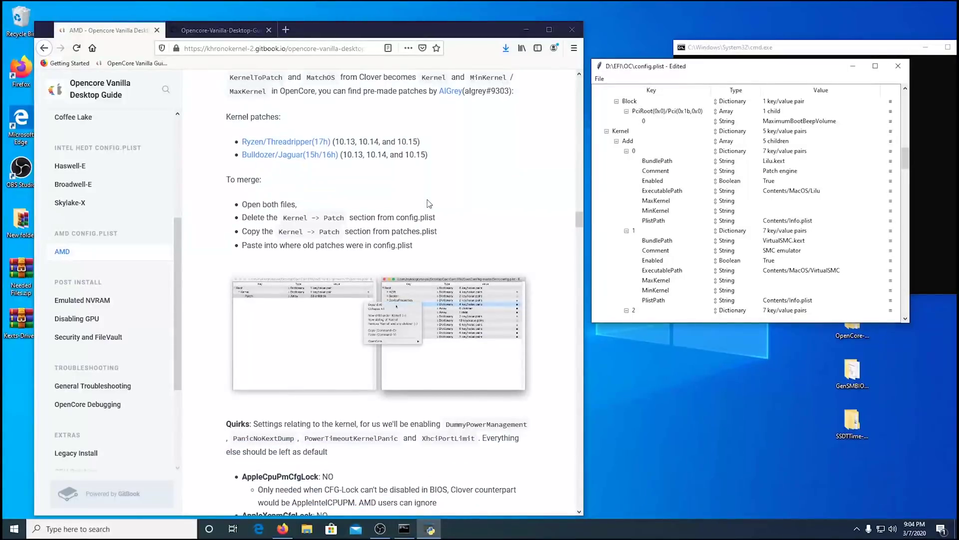
pyautogui.scroll(3, 427, 204)
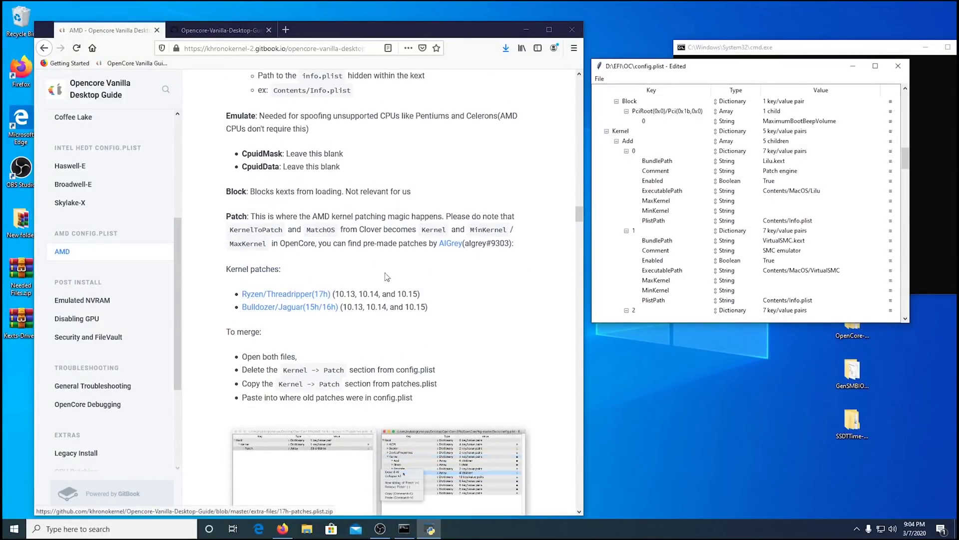
pyautogui.scroll(-1, 472, 262)
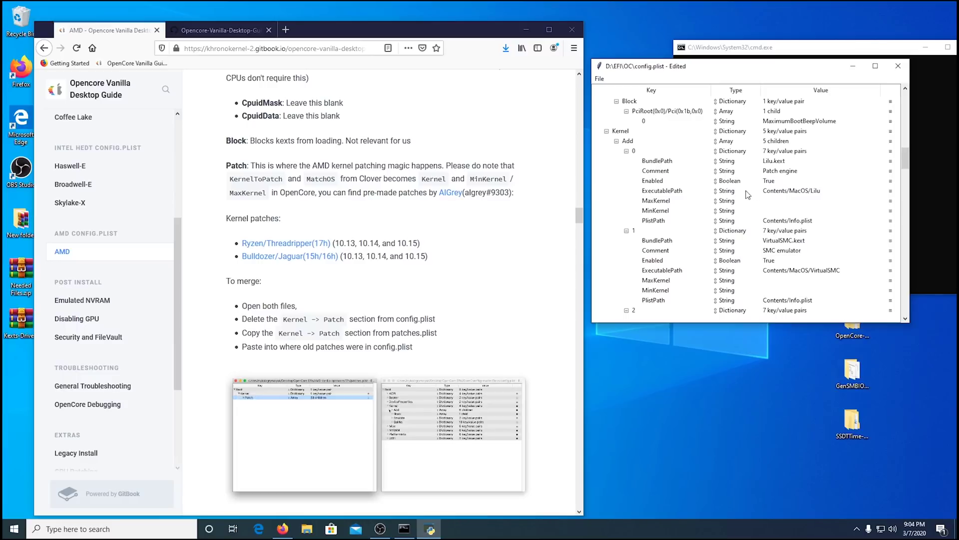
# Remove the Patch array and all its children from the Kernel section of config.plist.
pyautogui.scroll(-9, 747, 195)
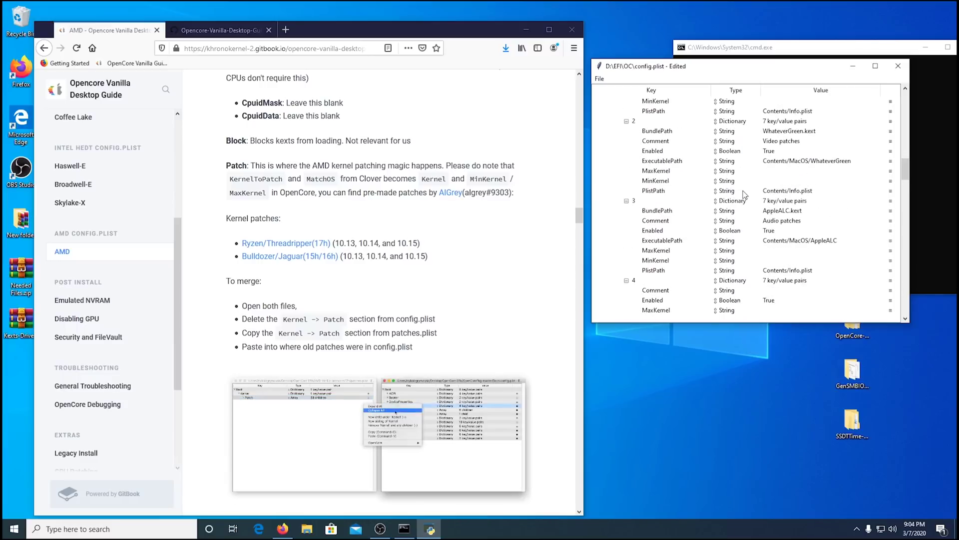
pyautogui.scroll(-8, 743, 194)
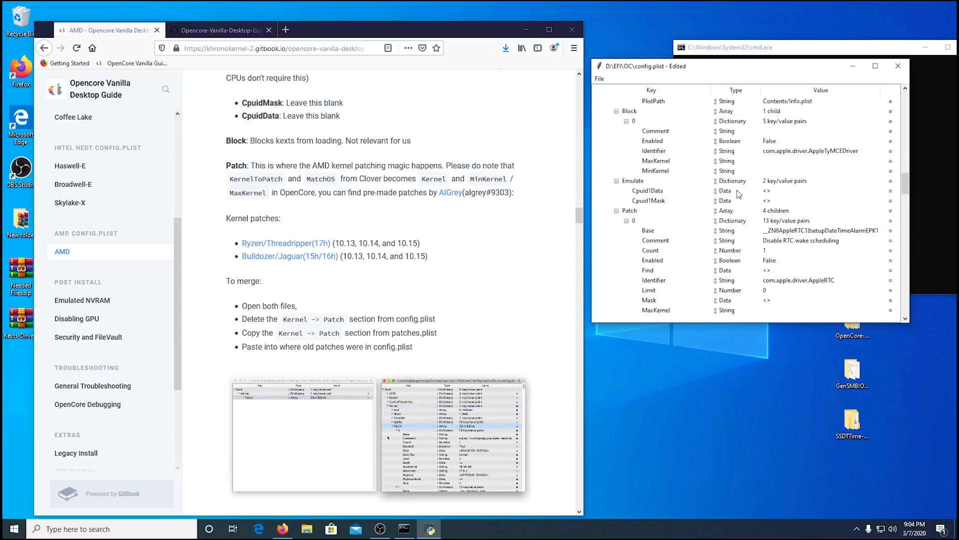
pyautogui.scroll(-4, 736, 190)
pyautogui.scroll(4, 736, 191)
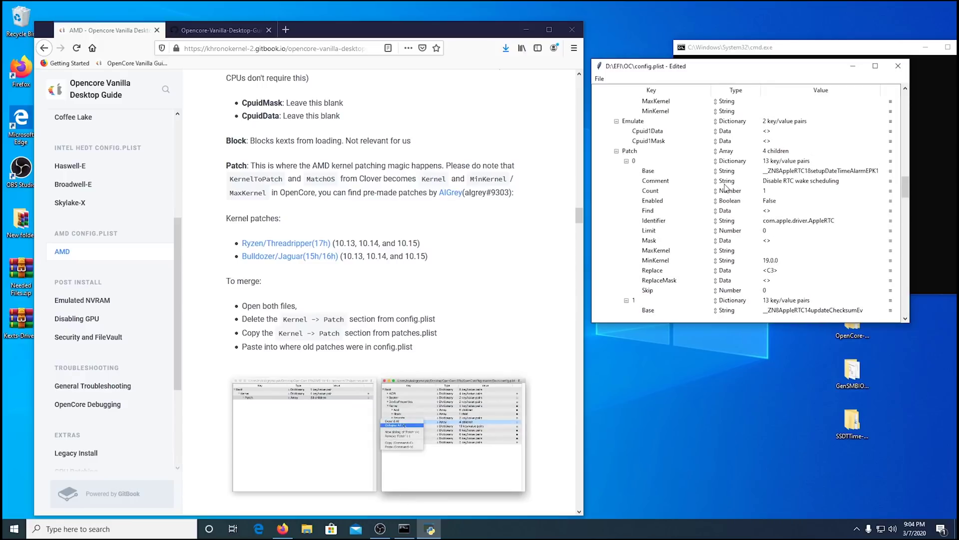
pyautogui.click(657, 154)
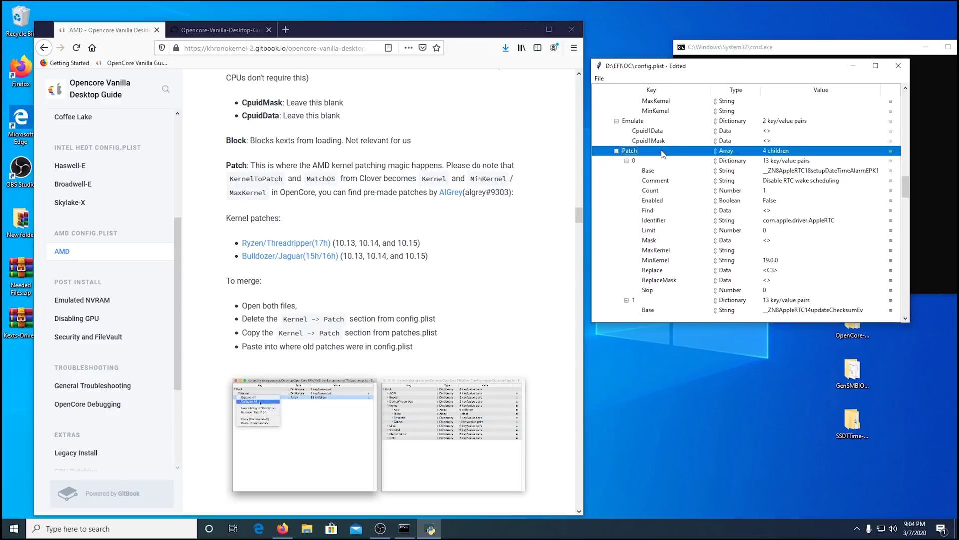
pyautogui.rightClick(663, 154)
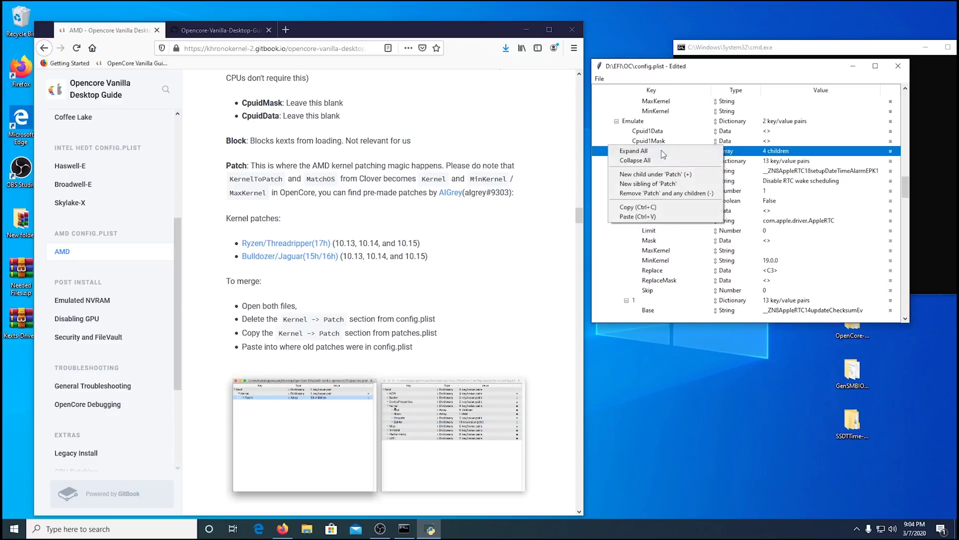
pyautogui.click(656, 193)
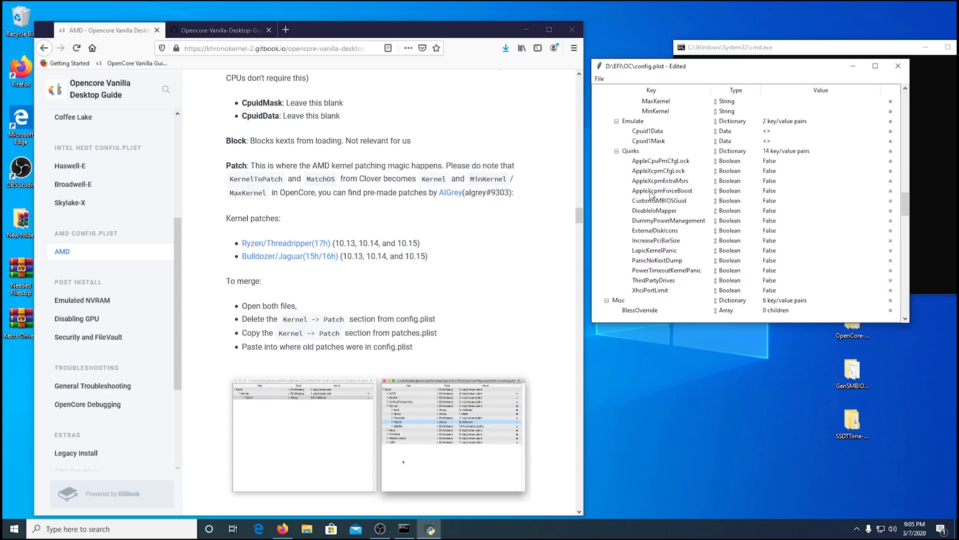
# Open 17h-patches.plist from its folder on the Desktop and place its window beside config.plist.
pyautogui.scroll(7, 651, 193)
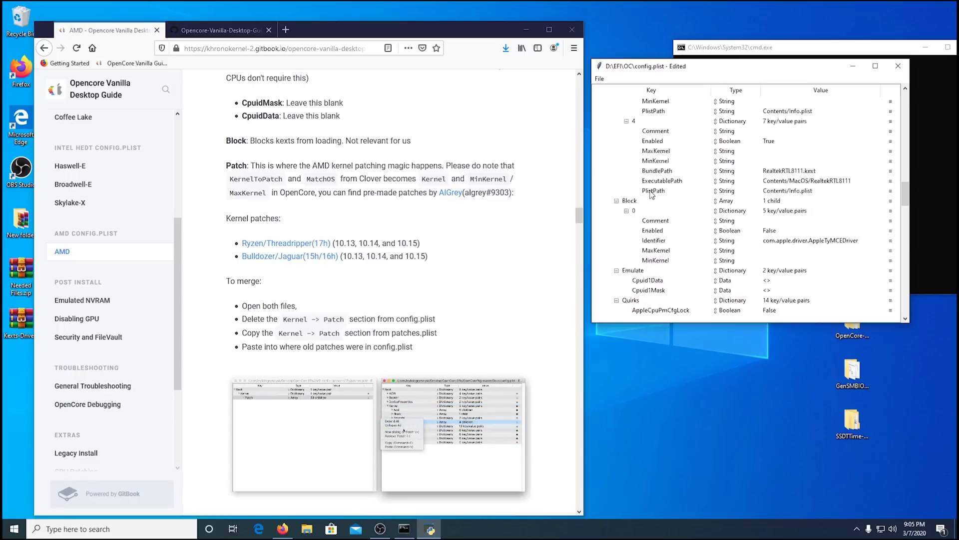
pyautogui.scroll(10, 651, 194)
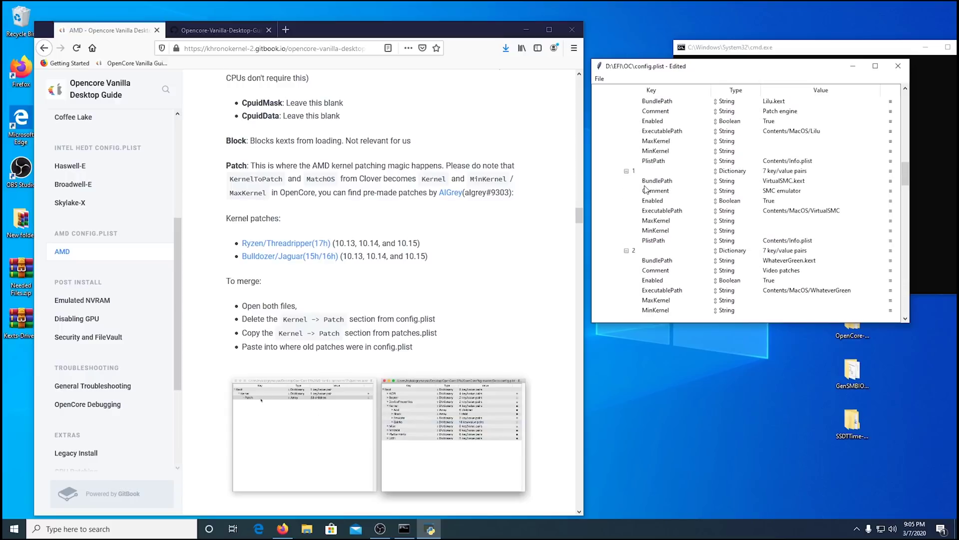
pyautogui.scroll(1, 645, 189)
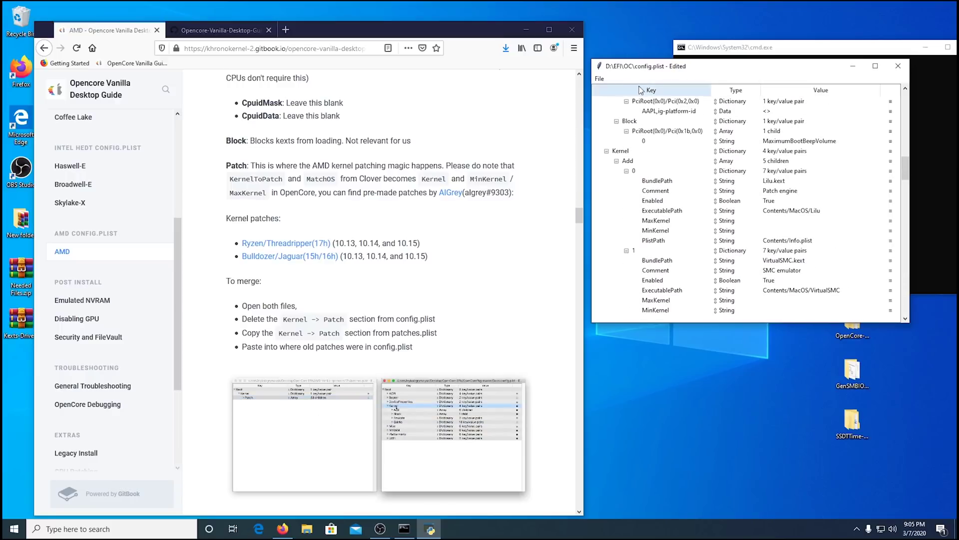
pyautogui.click(600, 80)
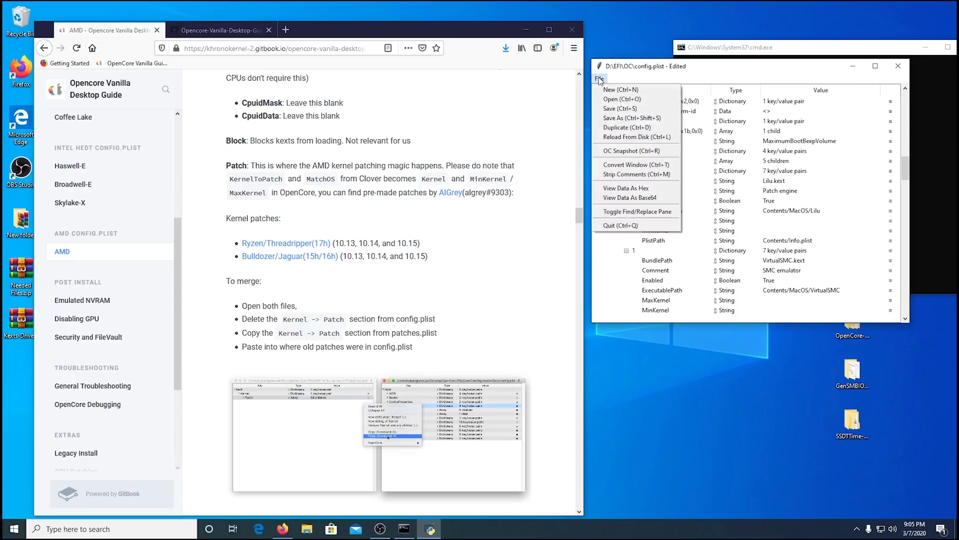
pyautogui.click(614, 100)
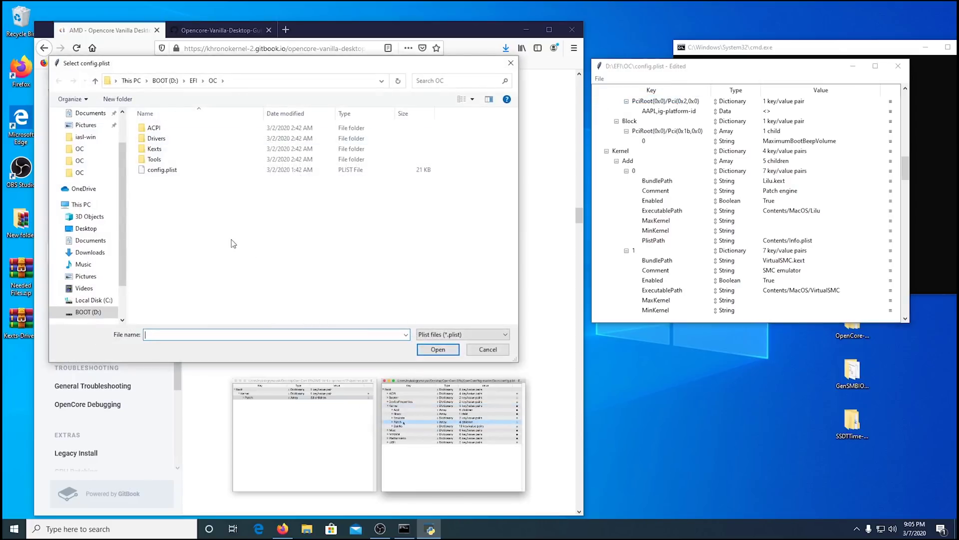
pyautogui.moveTo(296, 63); pyautogui.dragTo(387, 45)
pyautogui.click(177, 211)
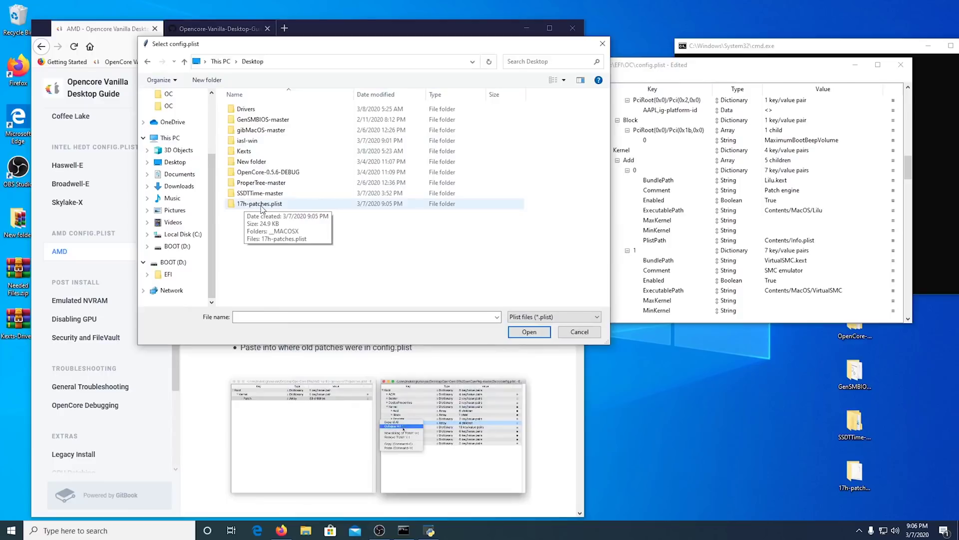
pyautogui.doubleClick(261, 205)
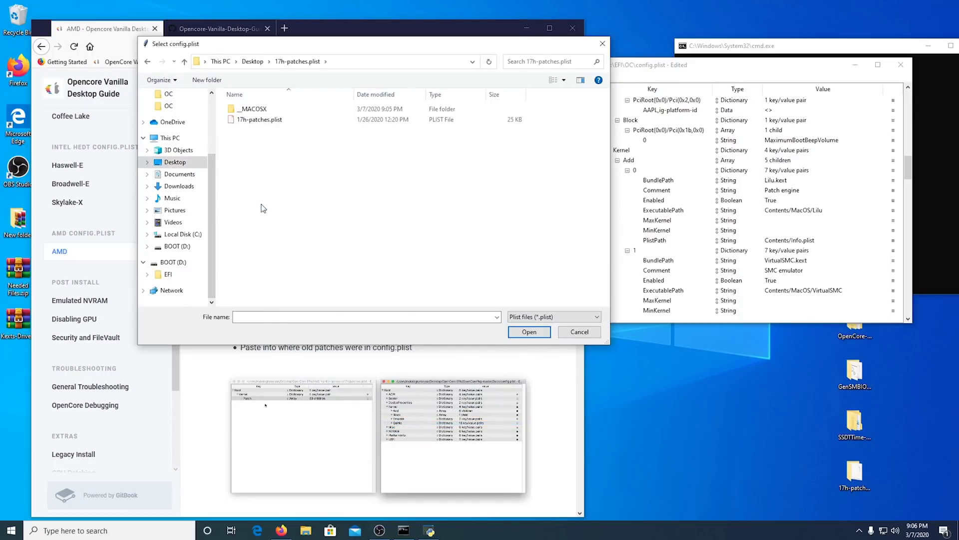
pyautogui.doubleClick(266, 121)
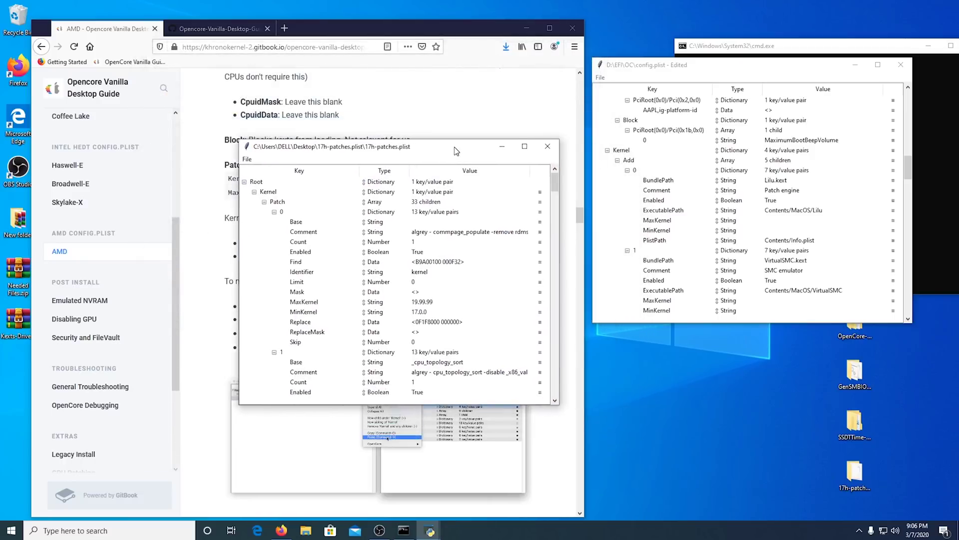
pyautogui.moveTo(455, 151); pyautogui.dragTo(419, 110)
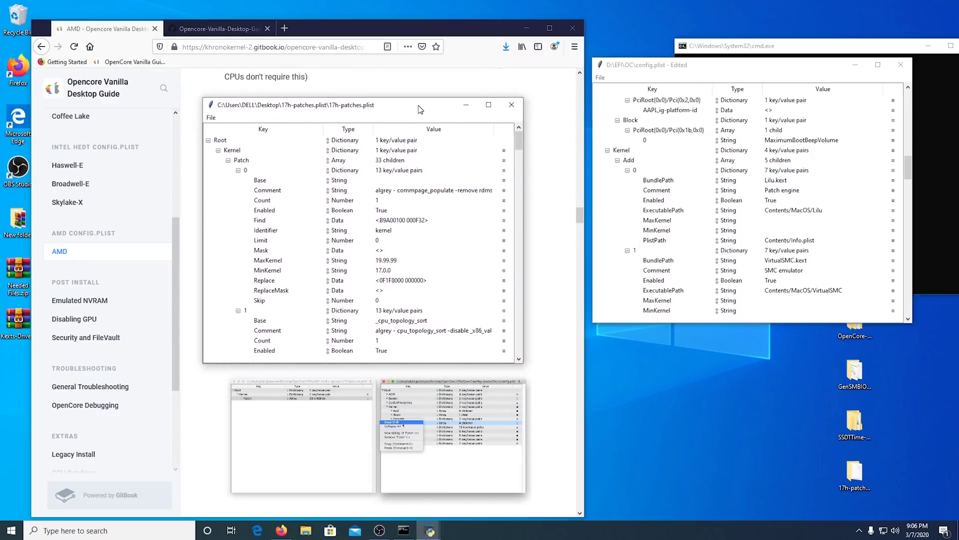
# Copy the Patch array from 17h-patches.plist into the Kernel section of config.plist and close the patches file.
pyautogui.click(273, 161)
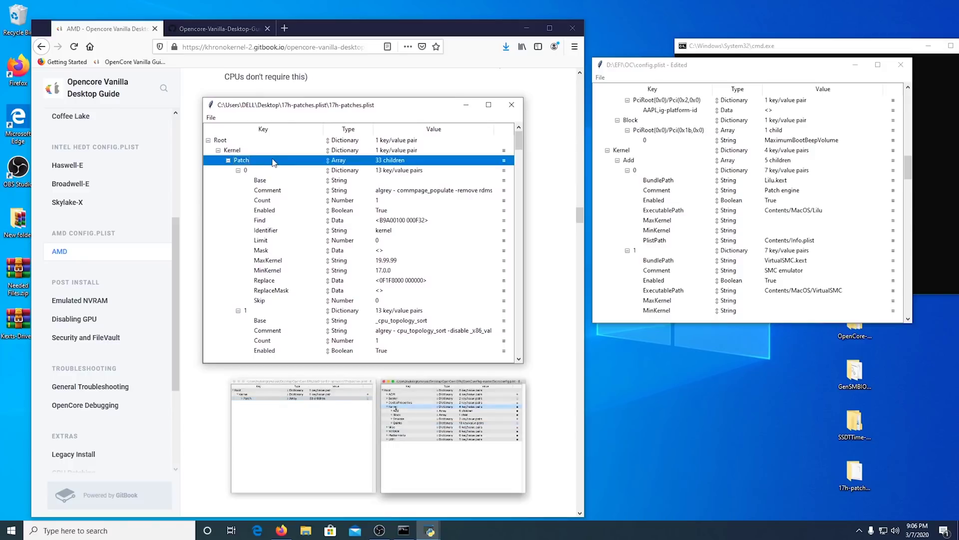
pyautogui.rightClick(280, 160)
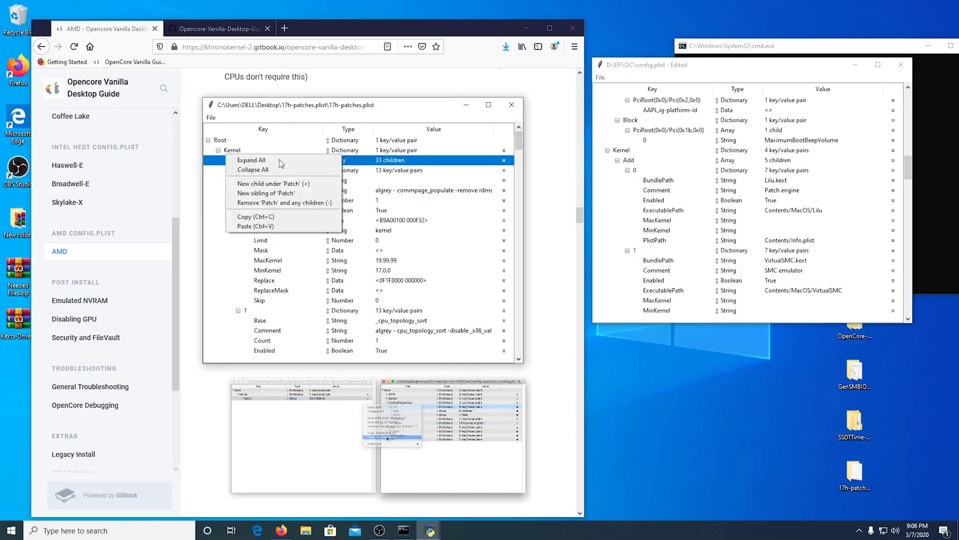
pyautogui.click(278, 217)
pyautogui.moveTo(754, 71); pyautogui.dragTo(735, 79)
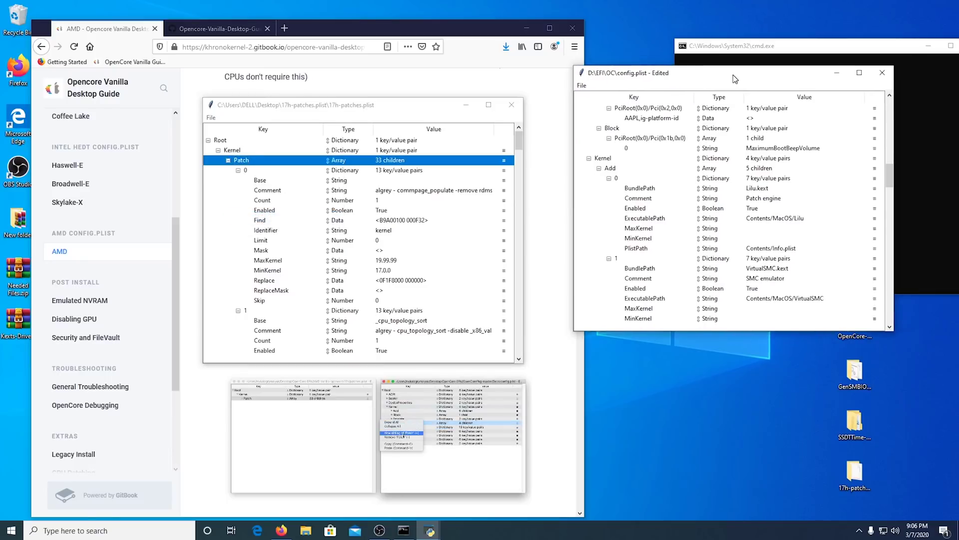
pyautogui.click(653, 157)
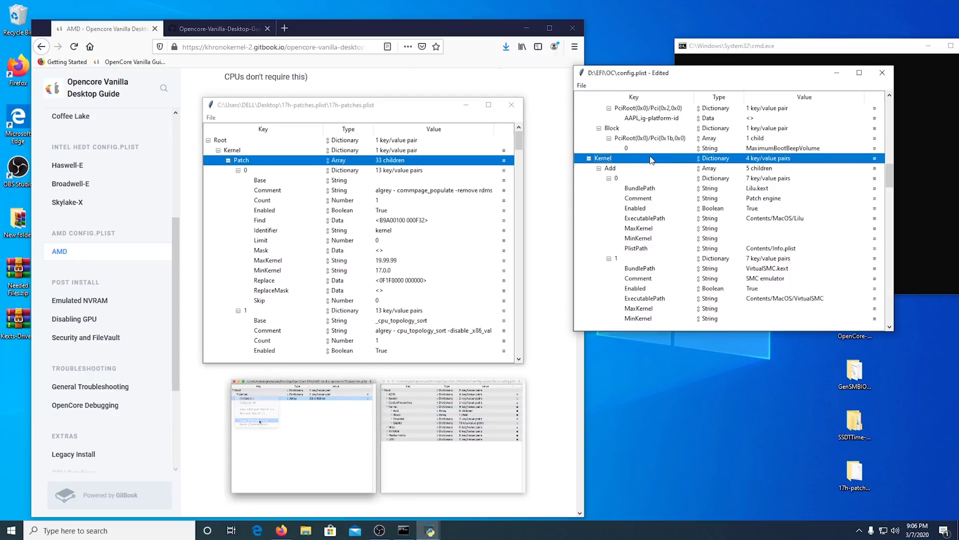
pyautogui.rightClick(598, 155)
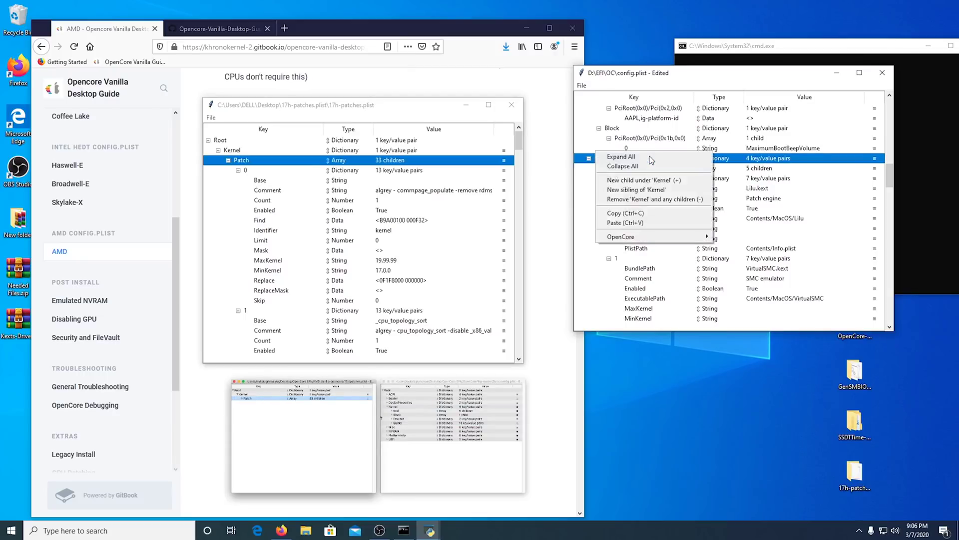
pyautogui.click(644, 223)
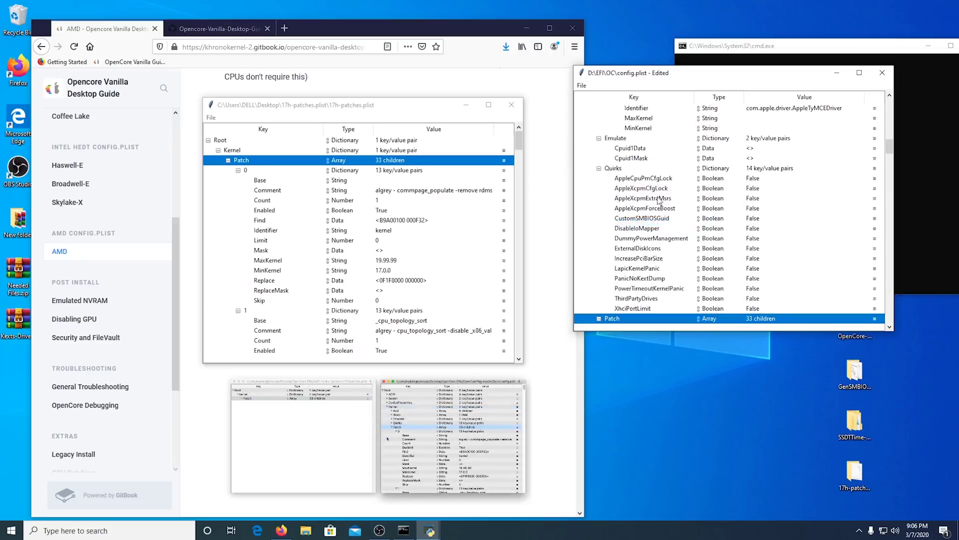
pyautogui.click(512, 106)
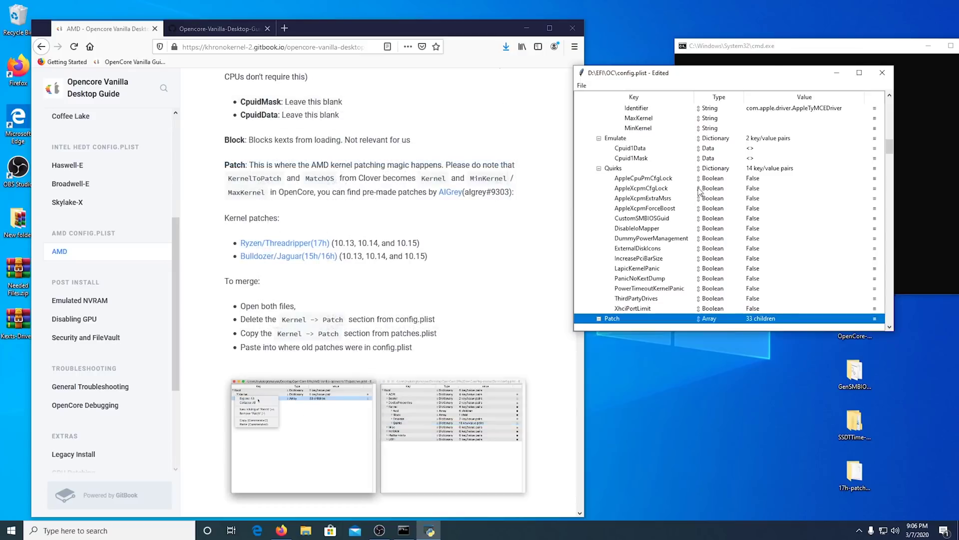
# Review the Kernel section of config.plist, including the merged patches, and compare its Quirks with the guide's Quirks list.
pyautogui.scroll(-10, 693, 186)
pyautogui.scroll(-8, 453, 222)
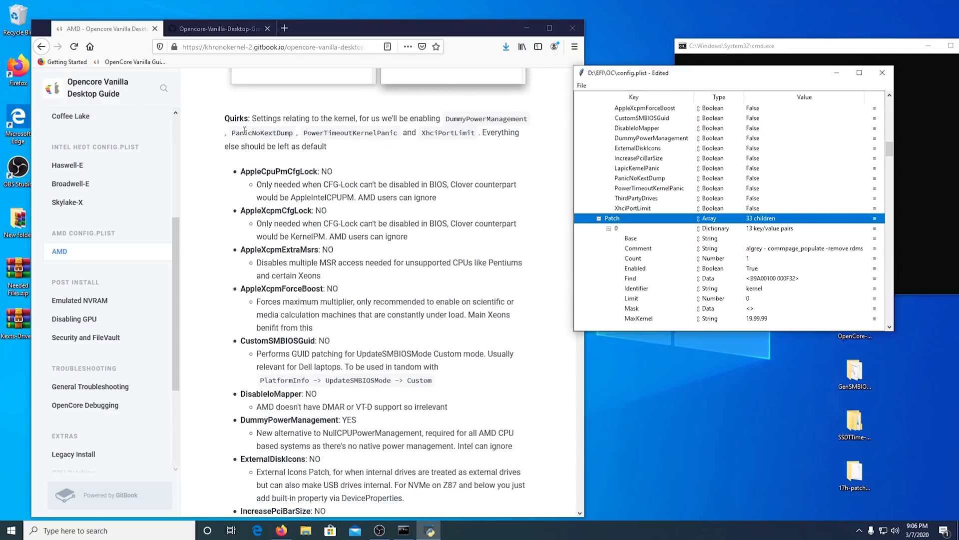
pyautogui.scroll(5, 747, 235)
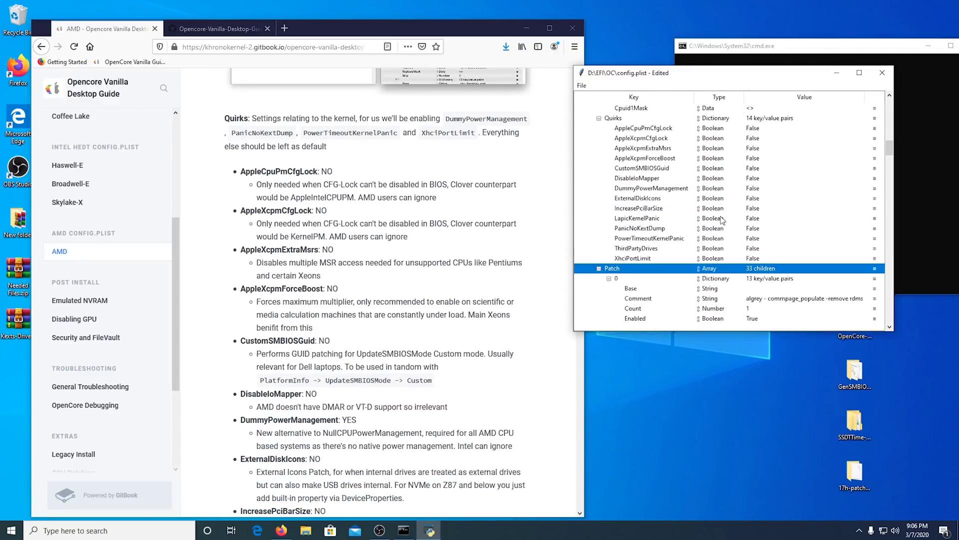
pyautogui.scroll(10, 729, 208)
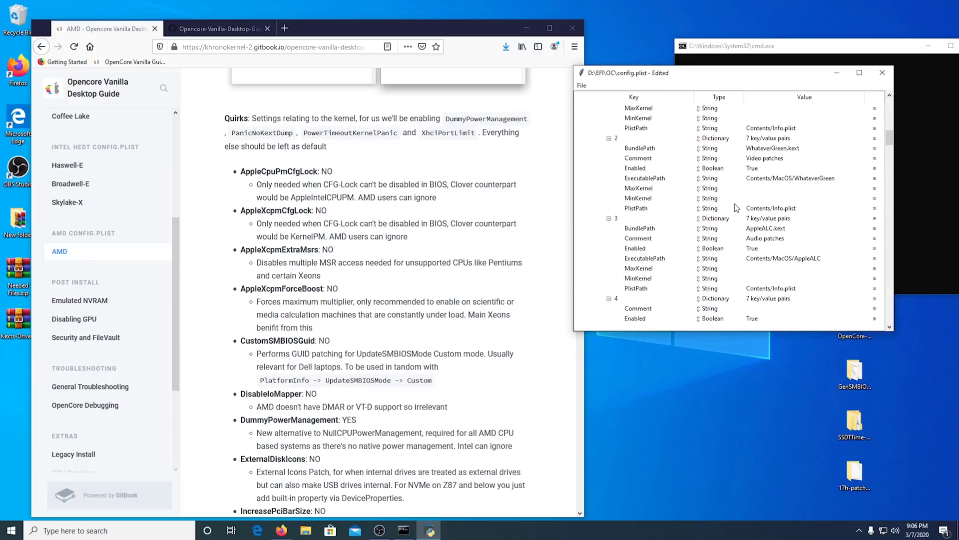
pyautogui.scroll(13, 734, 204)
pyautogui.scroll(-11, 707, 215)
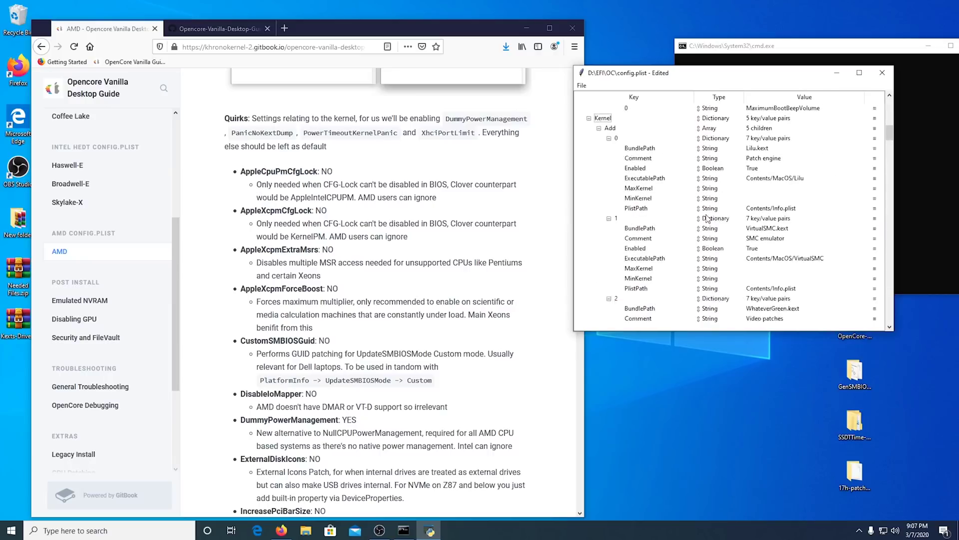
pyautogui.scroll(-10, 708, 218)
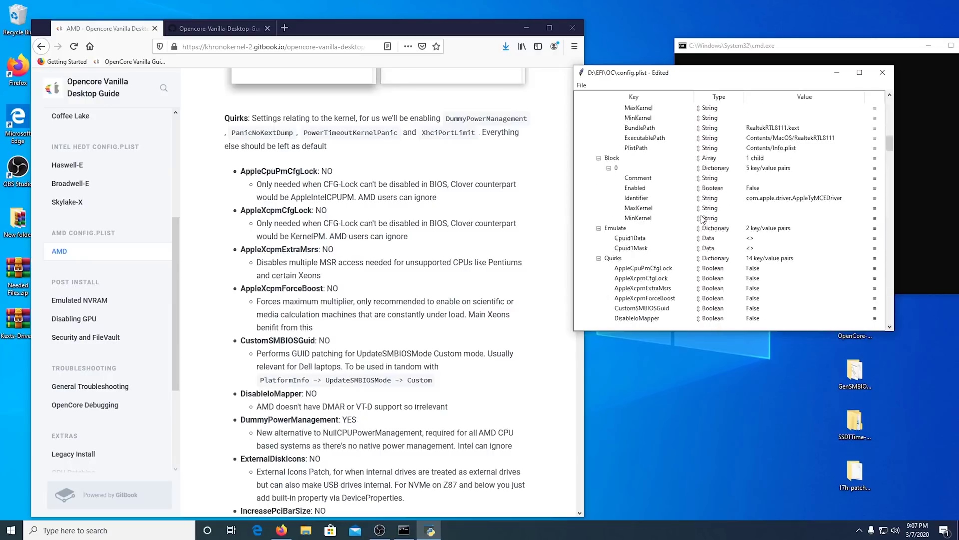
pyautogui.scroll(-3, 704, 220)
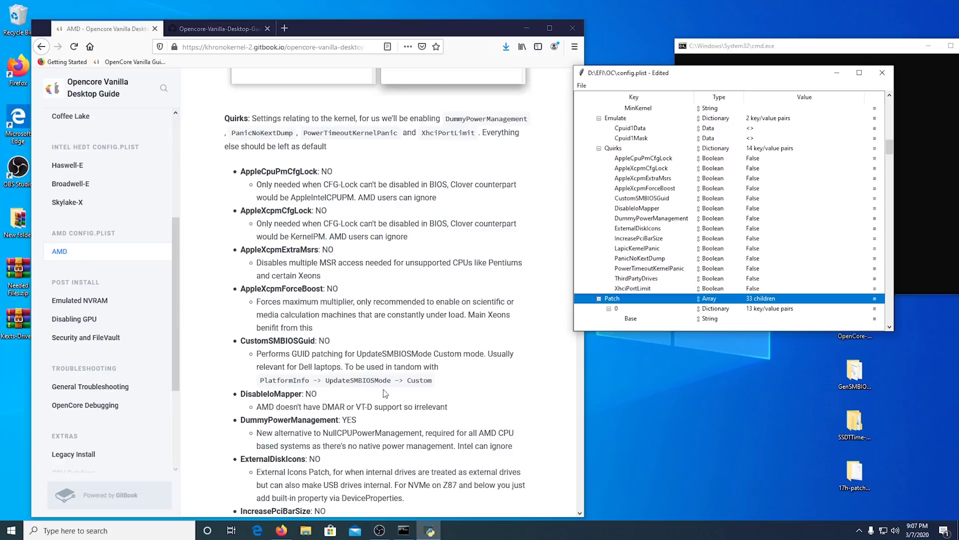
# Set DummyPowerManagement, PanicNoKextDump, PowerTimeoutKernelPanic and XhciPortLimit to True in the Kernel Quirks of config.plist.
pyautogui.scroll(-3, 385, 393)
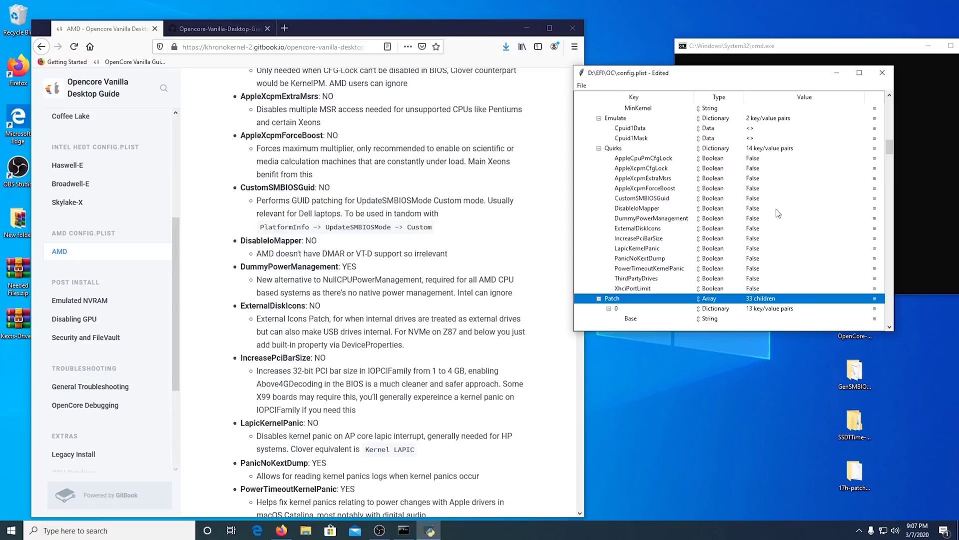
pyautogui.doubleClick(757, 221)
pyautogui.click(756, 221)
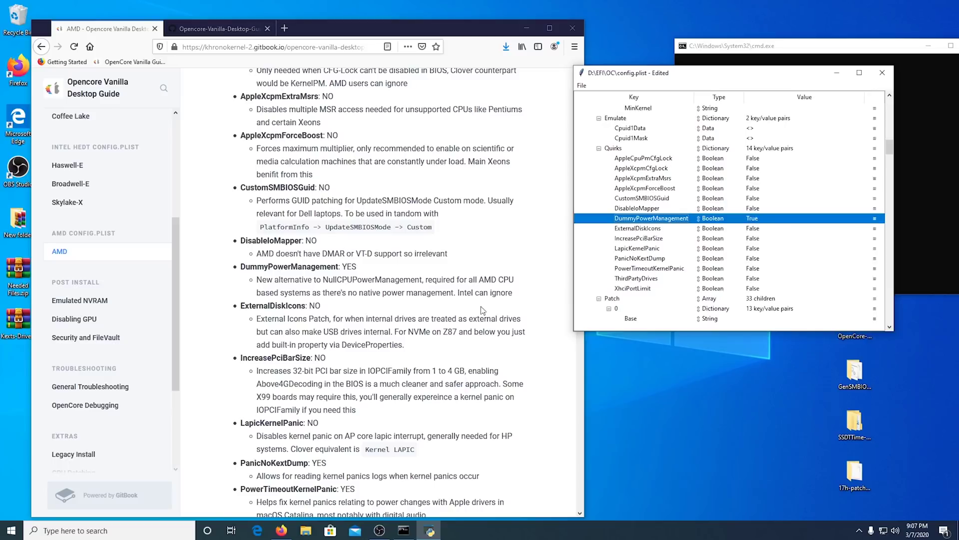
pyautogui.scroll(-4, 481, 363)
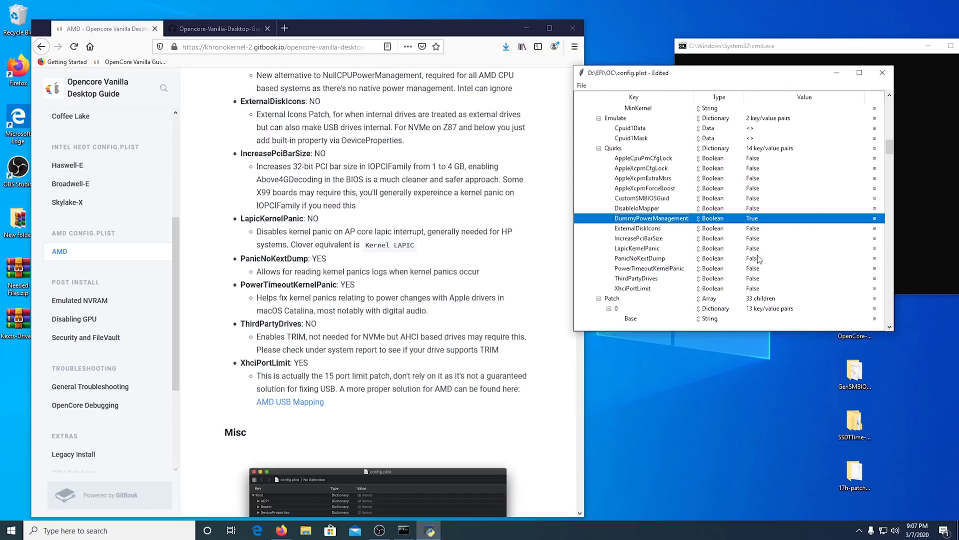
pyautogui.doubleClick(755, 261)
pyautogui.click(755, 260)
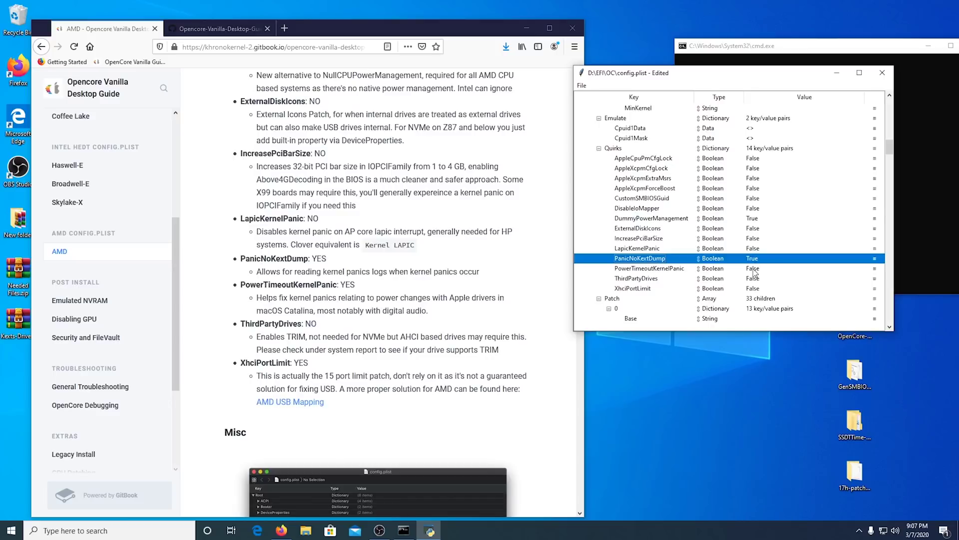
pyautogui.doubleClick(753, 269)
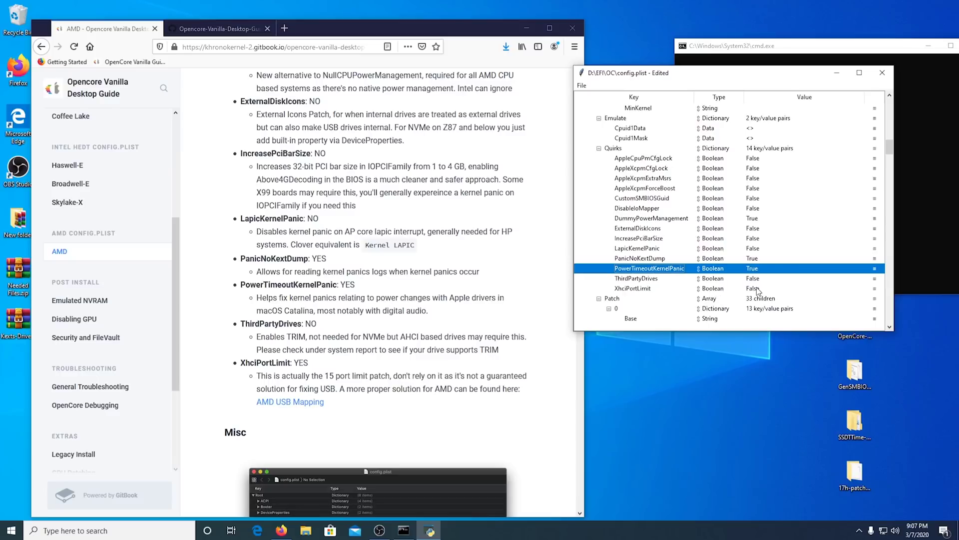
pyautogui.doubleClick(758, 291)
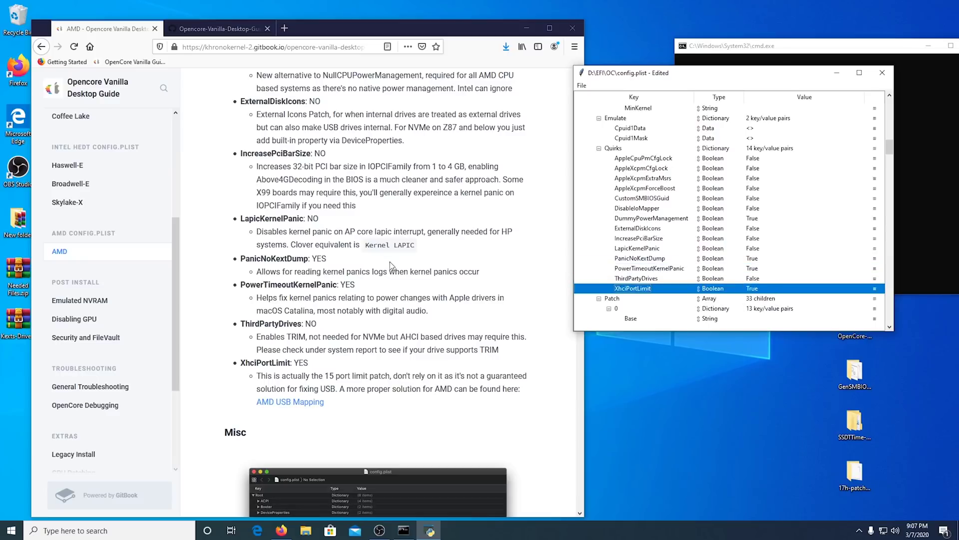
# Compare the Misc Boot settings in config.plist with the guide and review the recommended Debug values.
pyautogui.scroll(-5, 387, 257)
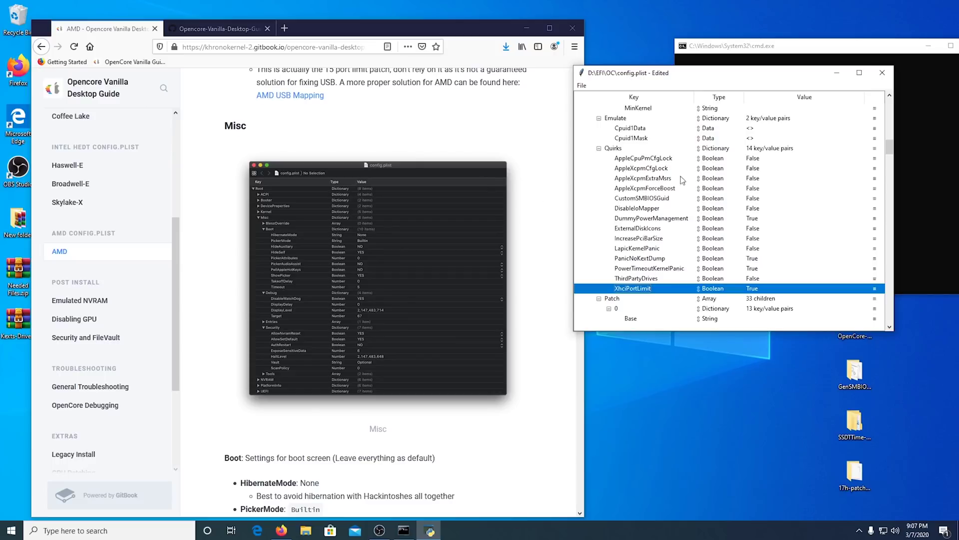
pyautogui.scroll(-8, 663, 179)
pyautogui.scroll(-13, 686, 185)
pyautogui.scroll(-11, 686, 185)
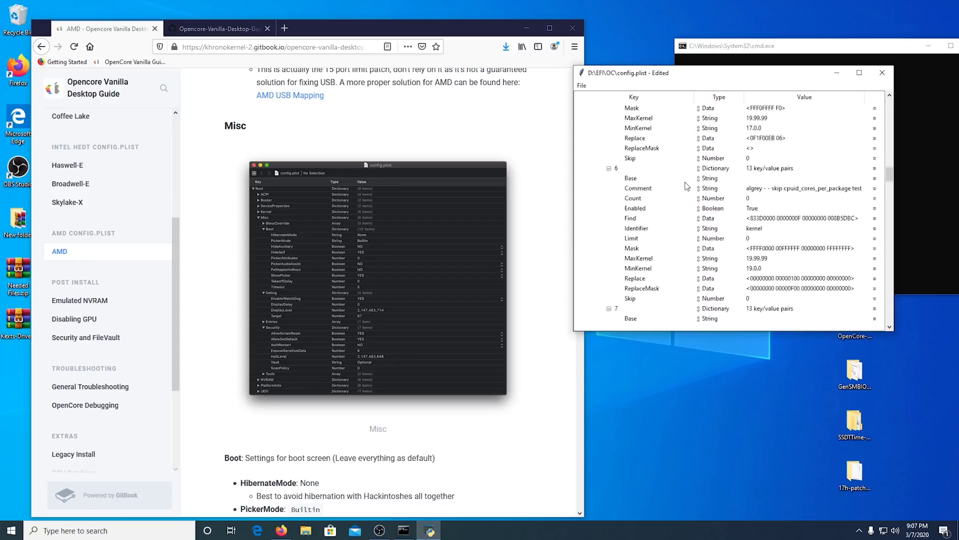
pyautogui.scroll(-3, 686, 186)
pyautogui.moveTo(889, 176); pyautogui.dragTo(893, 283)
pyautogui.scroll(-6, 420, 260)
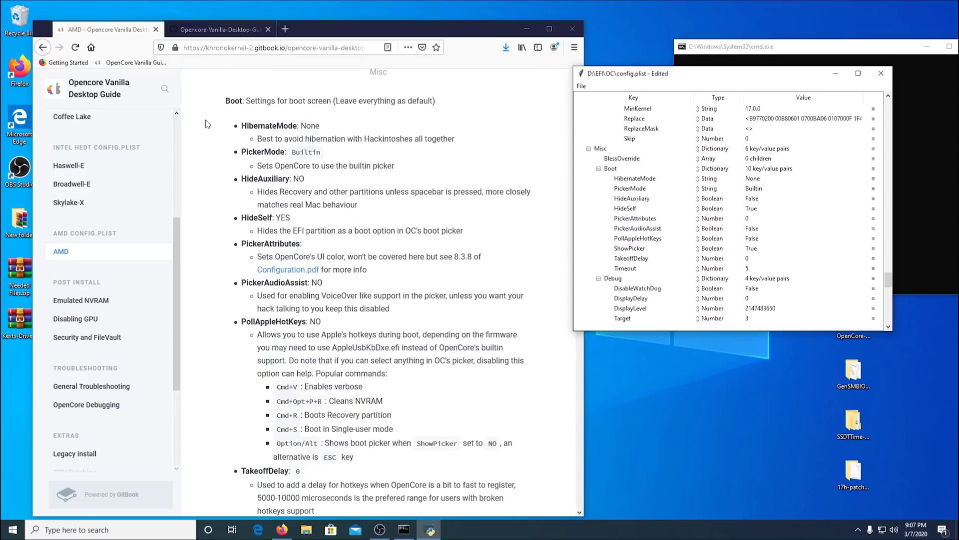
pyautogui.scroll(1, 267, 121)
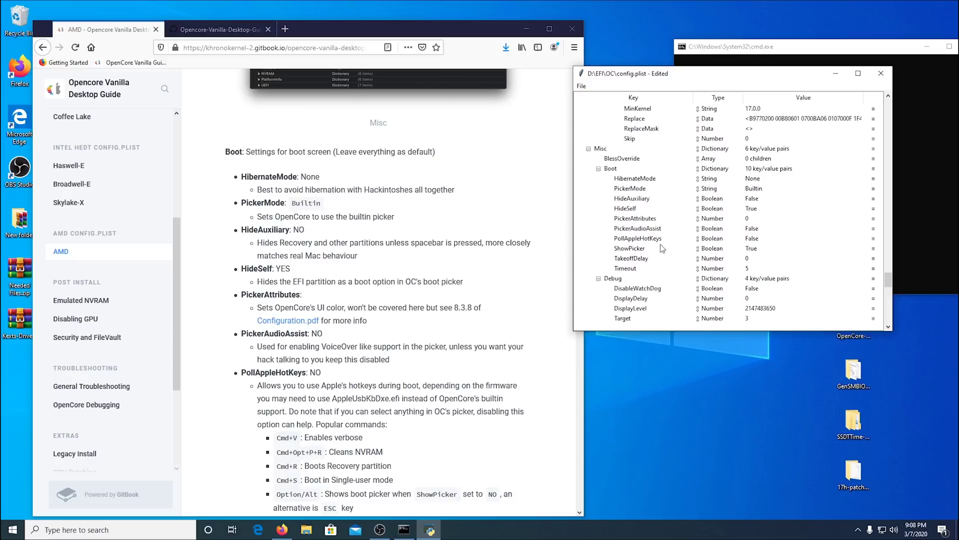
pyautogui.scroll(-6, 404, 251)
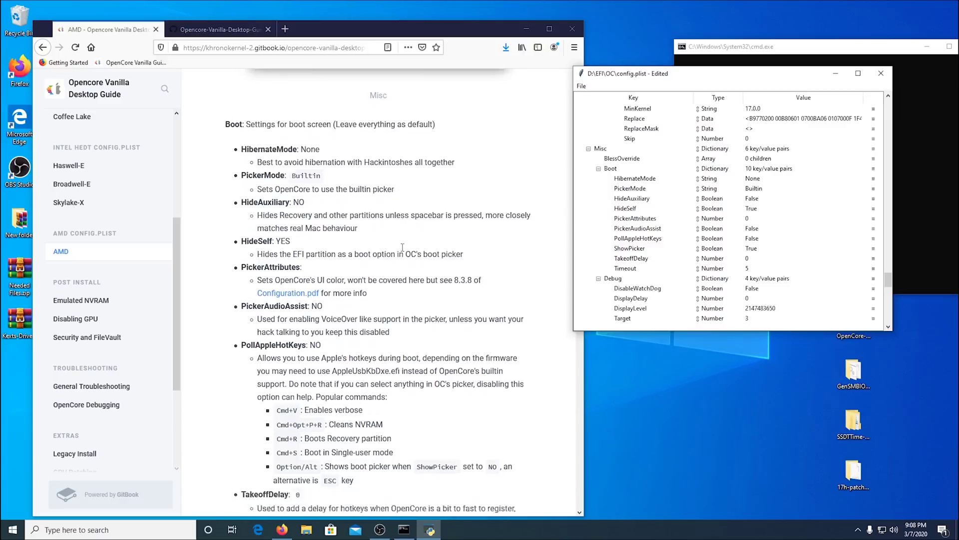
pyautogui.scroll(-1, 404, 251)
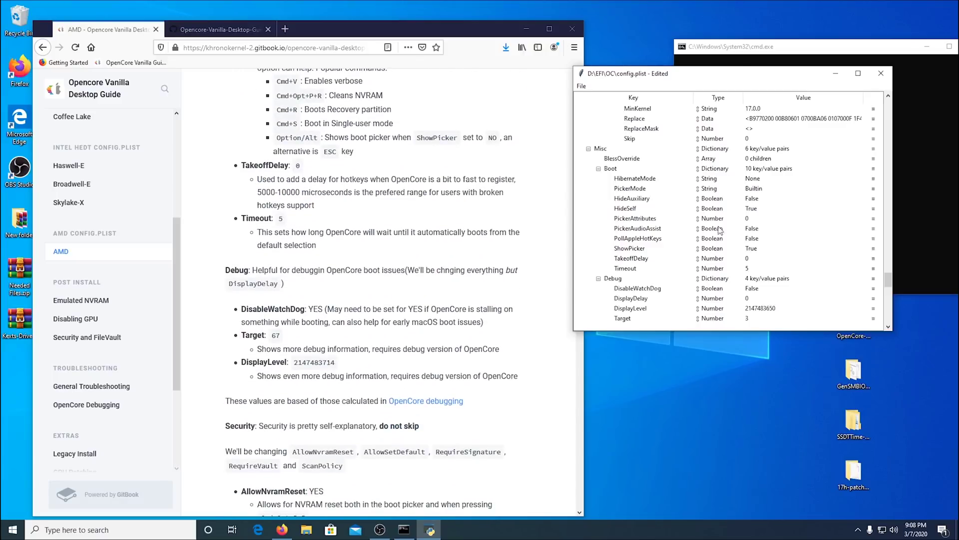
pyautogui.scroll(-2, 735, 242)
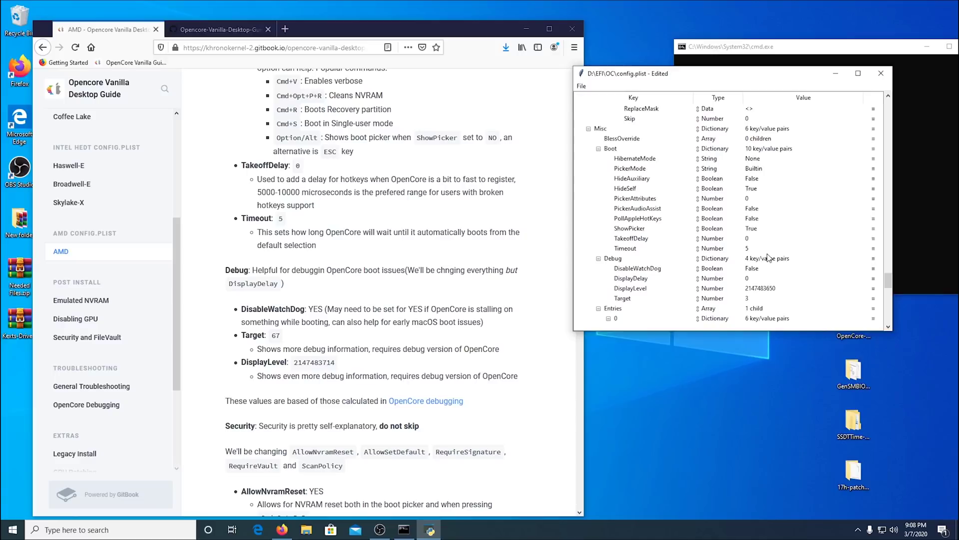
# Set DisableWatchDog to True and Target to 67 in the Misc Debug section of config.plist.
pyautogui.scroll(-2, 710, 286)
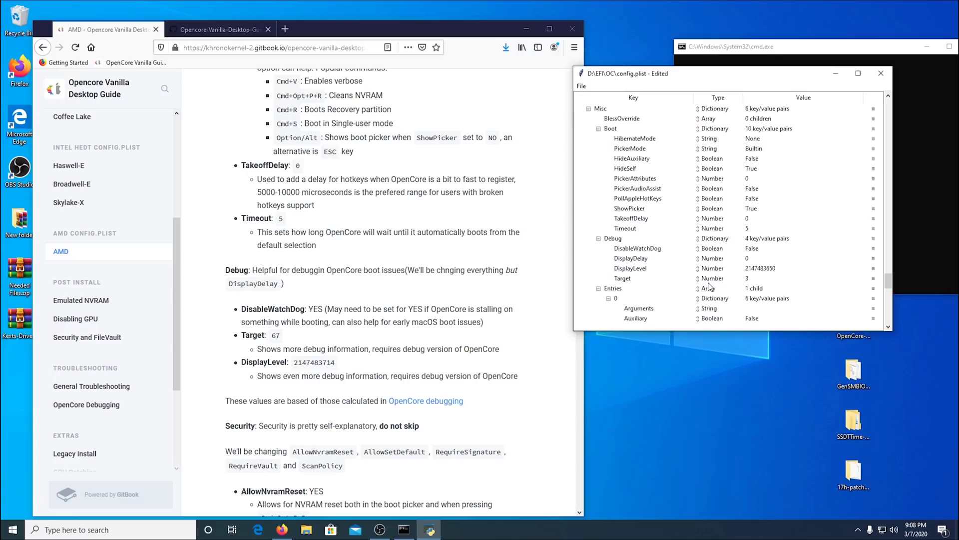
pyautogui.doubleClick(753, 248)
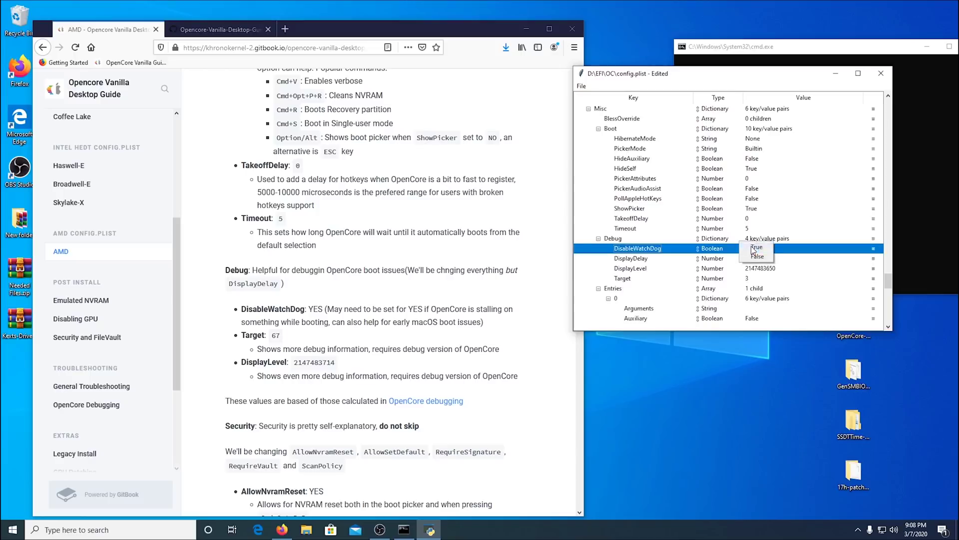
pyautogui.click(752, 245)
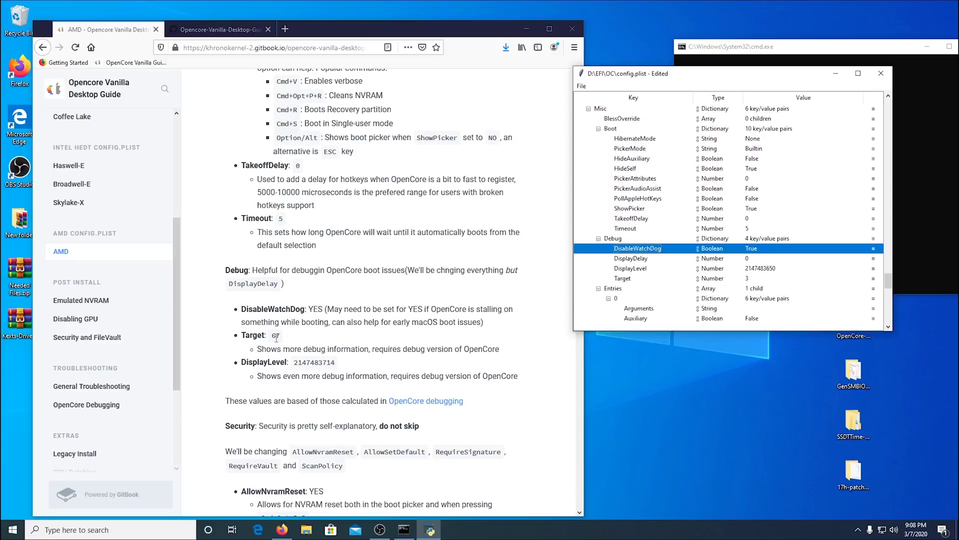
pyautogui.click(750, 281)
pyautogui.doubleClick(749, 280)
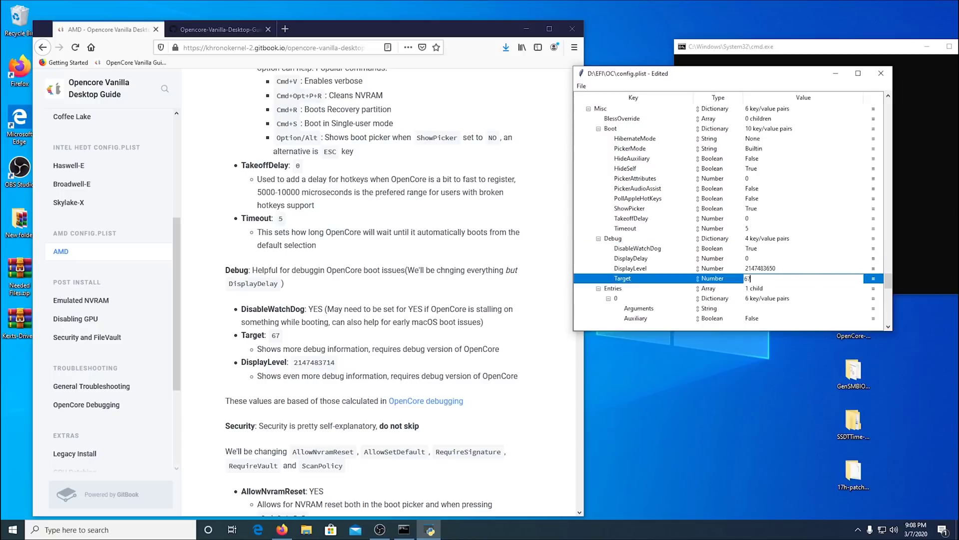
pyautogui.press('Return')
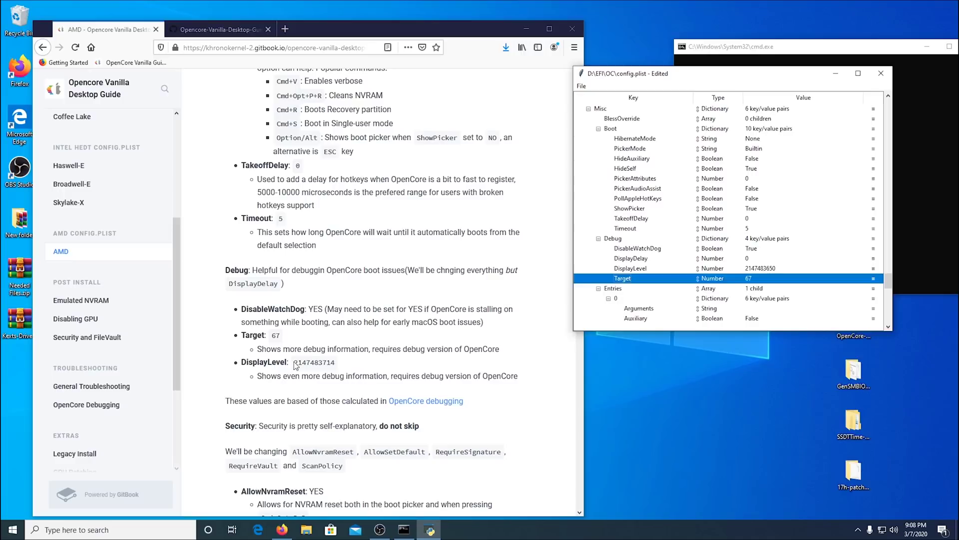
pyautogui.moveTo(295, 362); pyautogui.dragTo(339, 371)
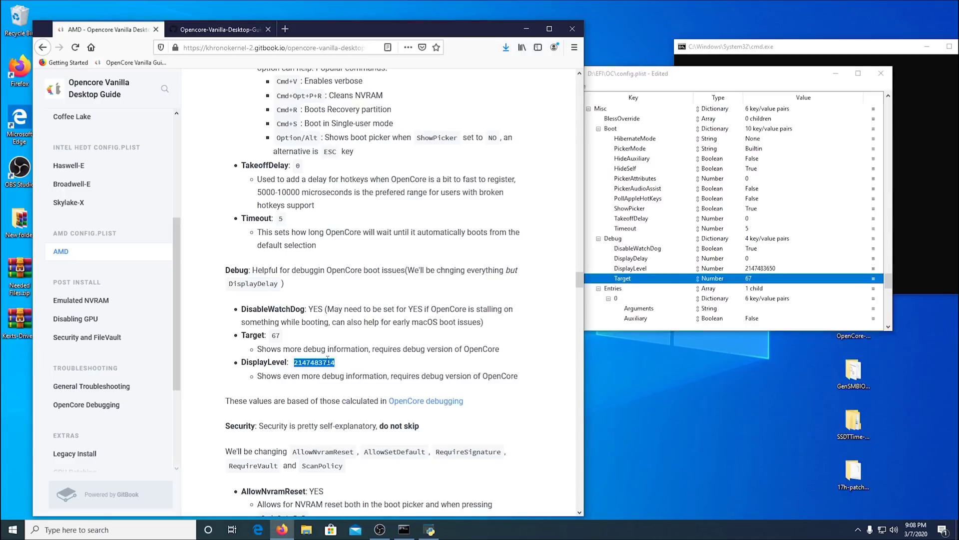
pyautogui.rightClick(328, 358)
pyautogui.click(339, 370)
pyautogui.doubleClick(761, 269)
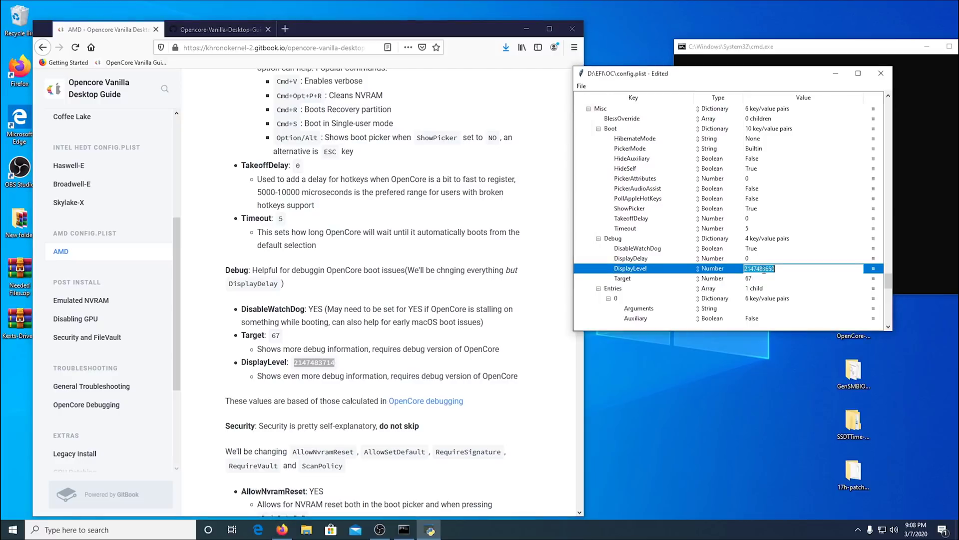
pyautogui.hotkey('ctrl', 'v')
pyautogui.press('Return')
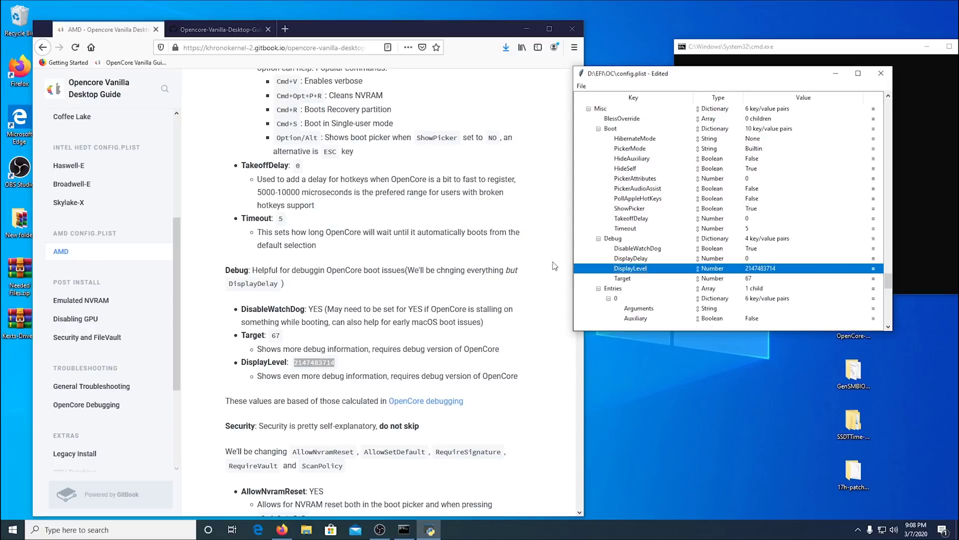
# Set AllowNvramReset and AllowSetDefault to True in the Misc Security section of config.plist.
pyautogui.scroll(-3, 637, 270)
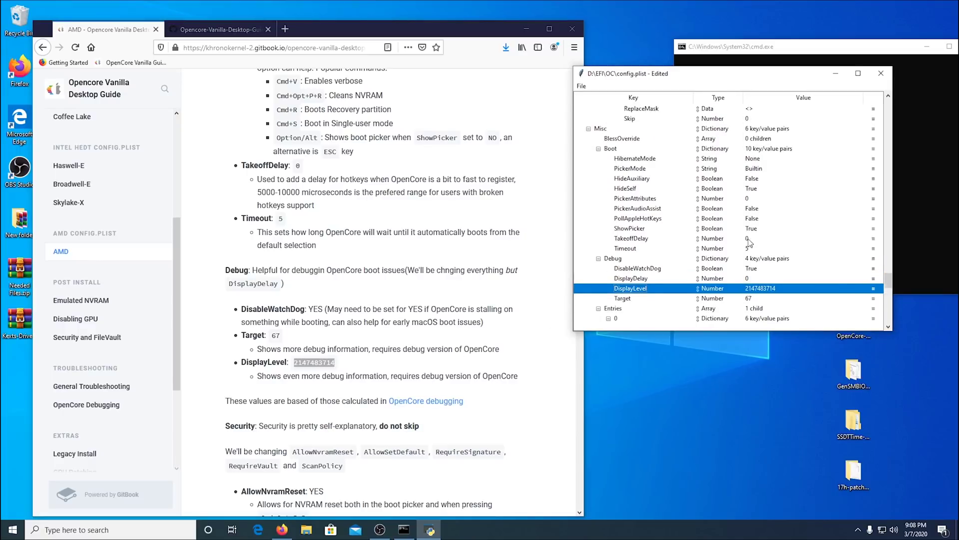
pyautogui.scroll(-5, 492, 321)
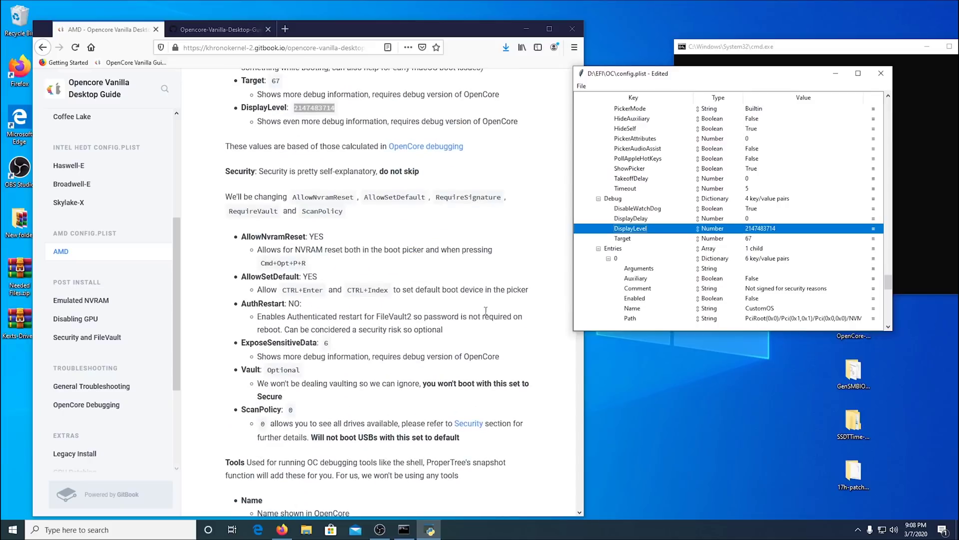
pyautogui.scroll(-4, 702, 243)
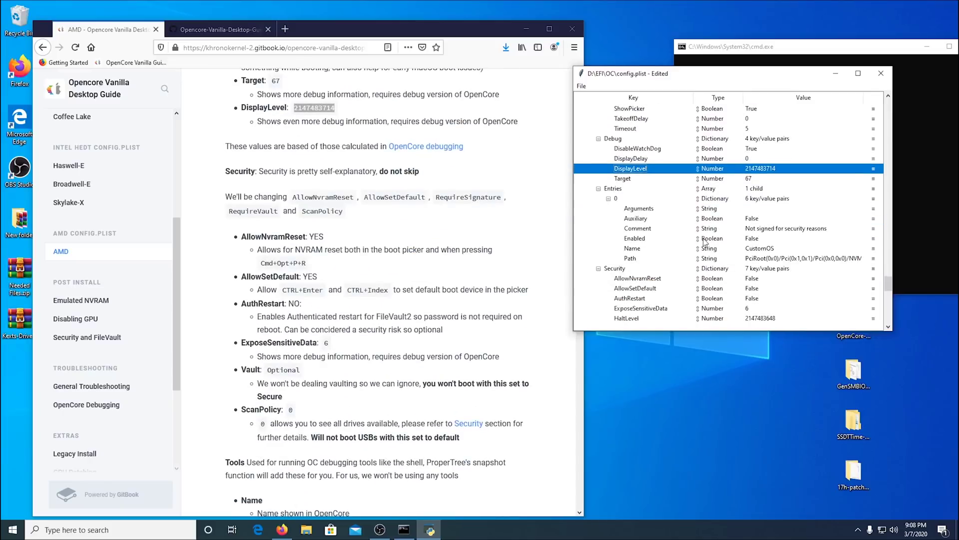
pyautogui.scroll(-1, 704, 242)
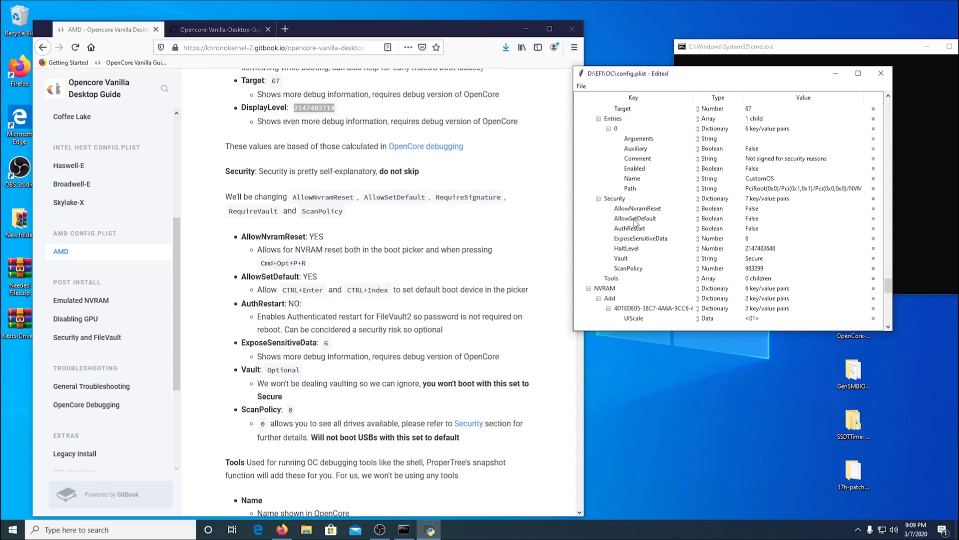
pyautogui.doubleClick(758, 213)
pyautogui.click(759, 210)
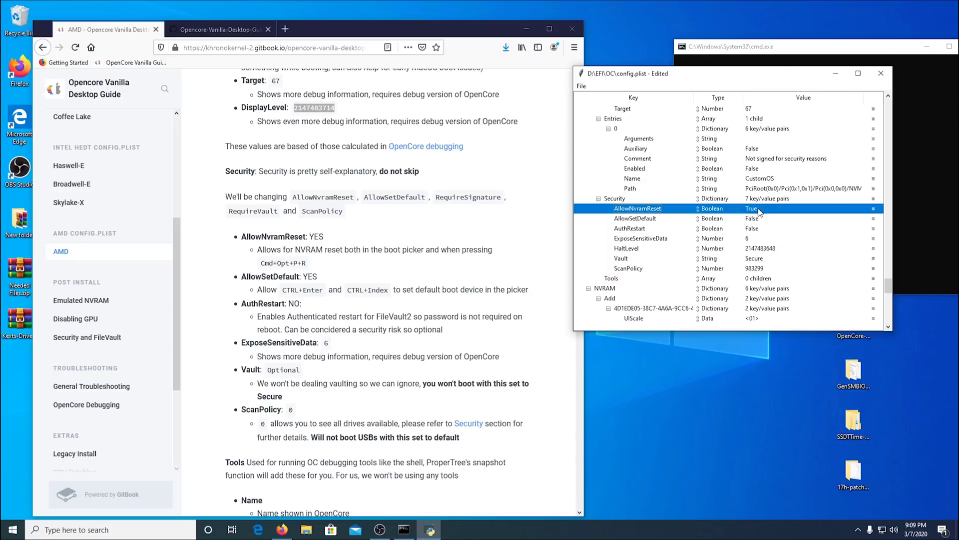
pyautogui.doubleClick(754, 219)
pyautogui.click(756, 217)
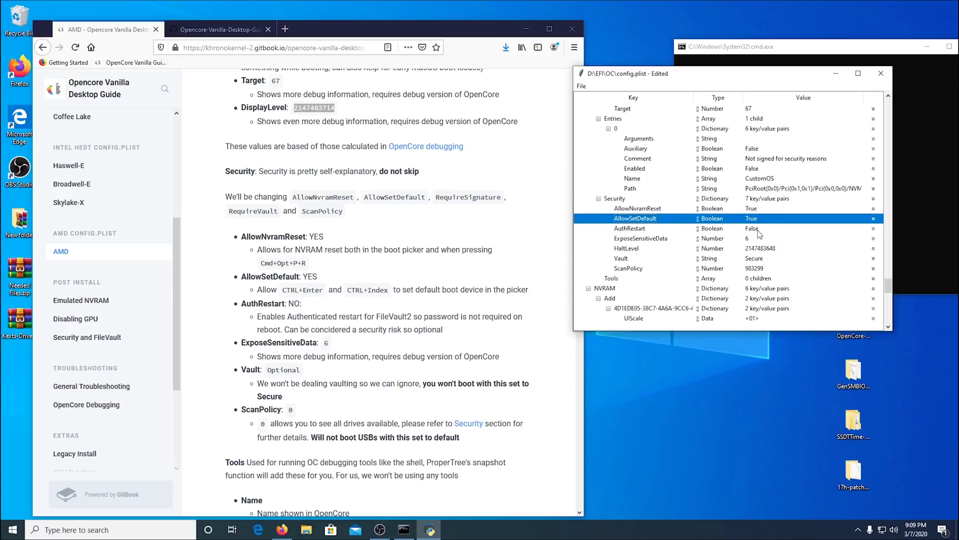
# Set Vault to Optional and ScanPolicy to 0 in the Misc Security section.
pyautogui.doubleClick(753, 259)
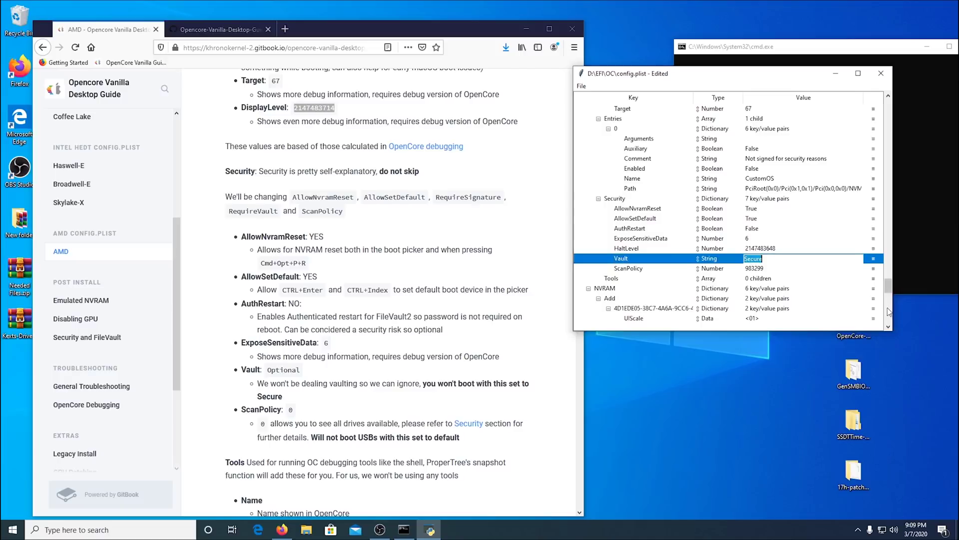
pyautogui.press('BackSpace')
pyautogui.press('Return')
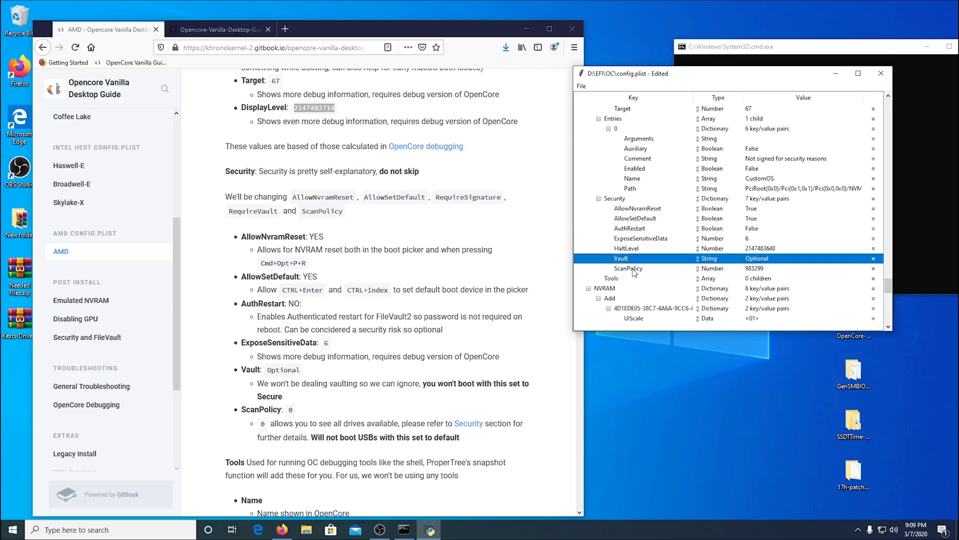
pyautogui.doubleClick(760, 269)
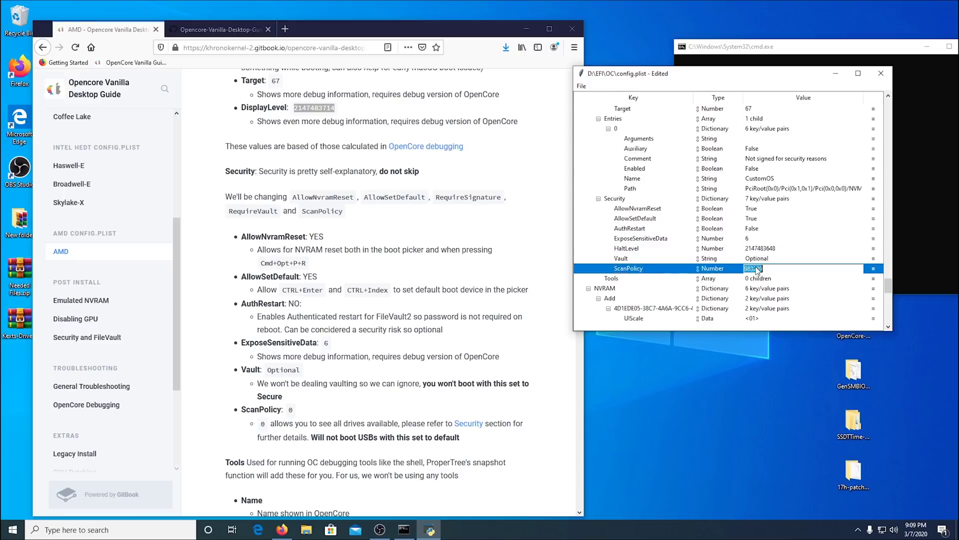
pyautogui.write('0')
pyautogui.press('Return')
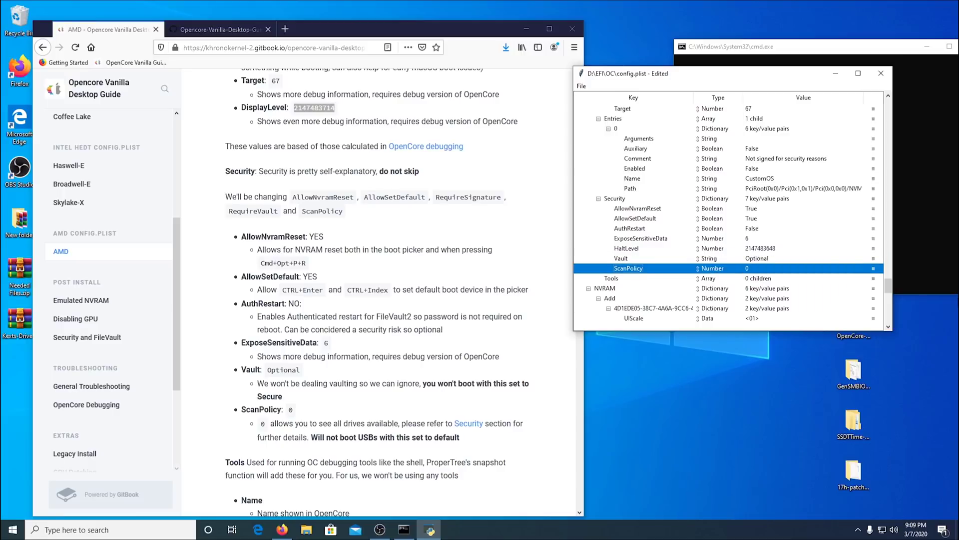
# Append debug=0x100, copied from the guide, to the boot-args value in the NVRAM Add section of config.plist.
pyautogui.scroll(-7, 360, 257)
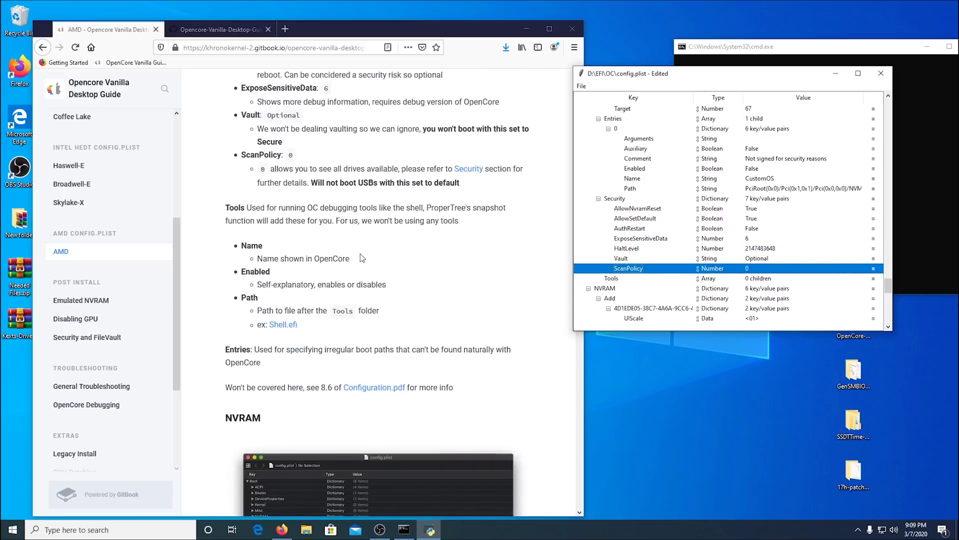
pyautogui.scroll(-7, 358, 257)
pyautogui.scroll(-2, 708, 249)
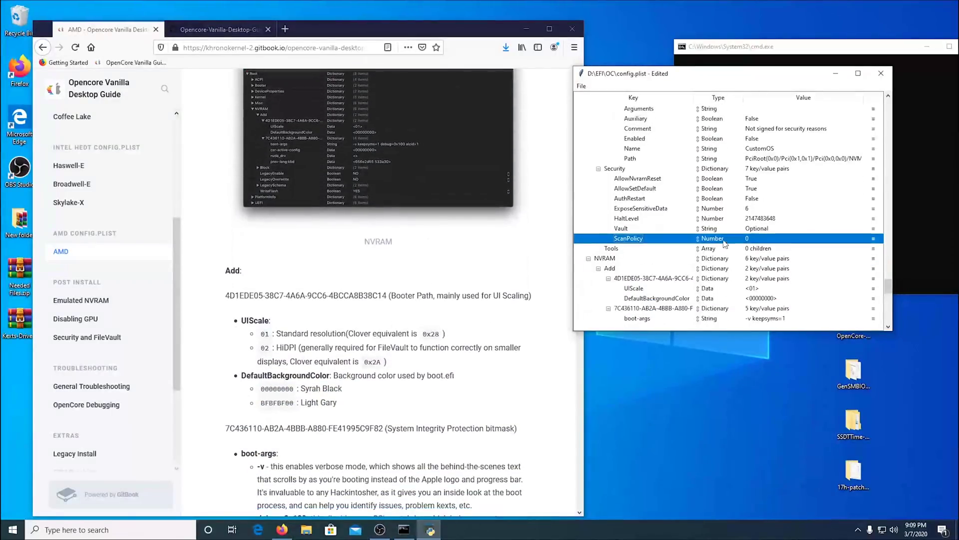
pyautogui.scroll(-2, 708, 249)
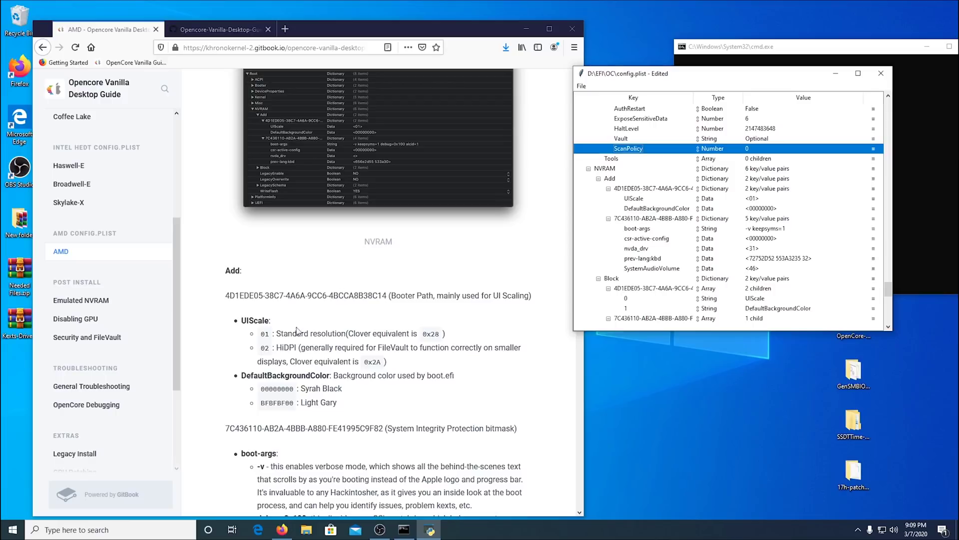
pyautogui.scroll(-5, 479, 449)
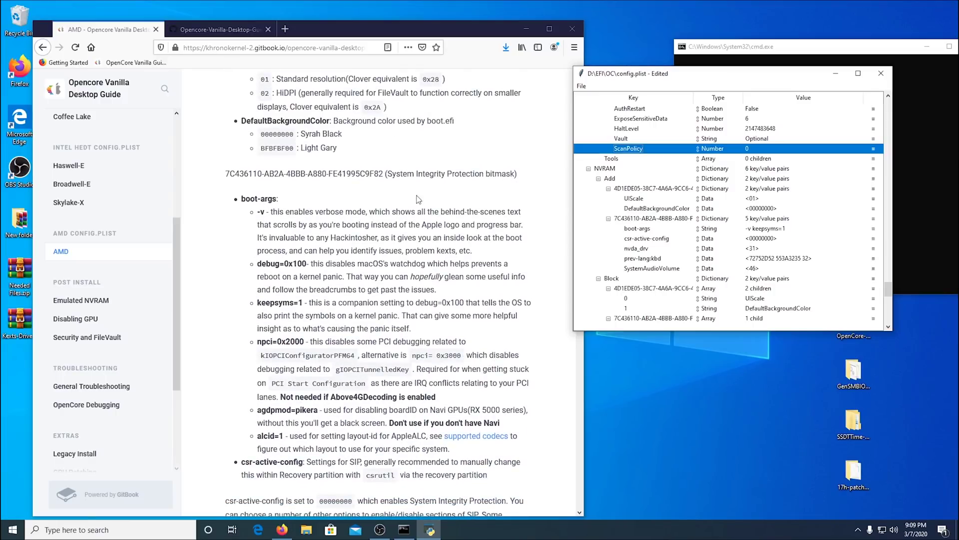
pyautogui.click(772, 229)
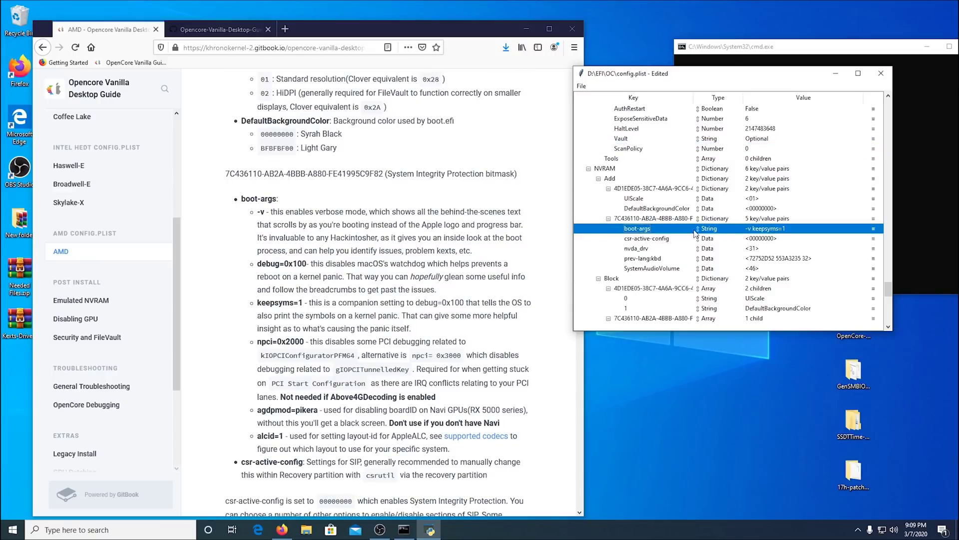
pyautogui.doubleClick(787, 229)
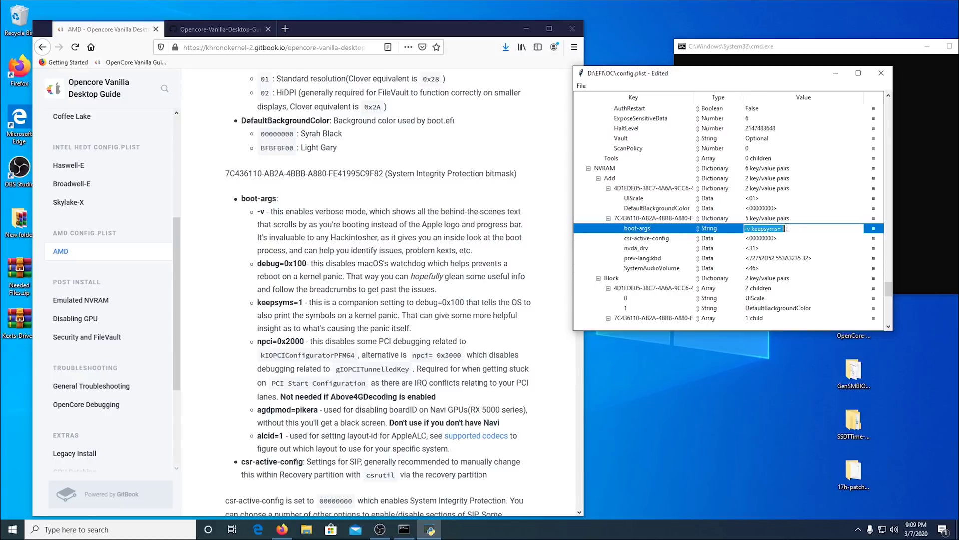
pyautogui.click(787, 229)
pyautogui.moveTo(732, 76); pyautogui.dragTo(730, 78)
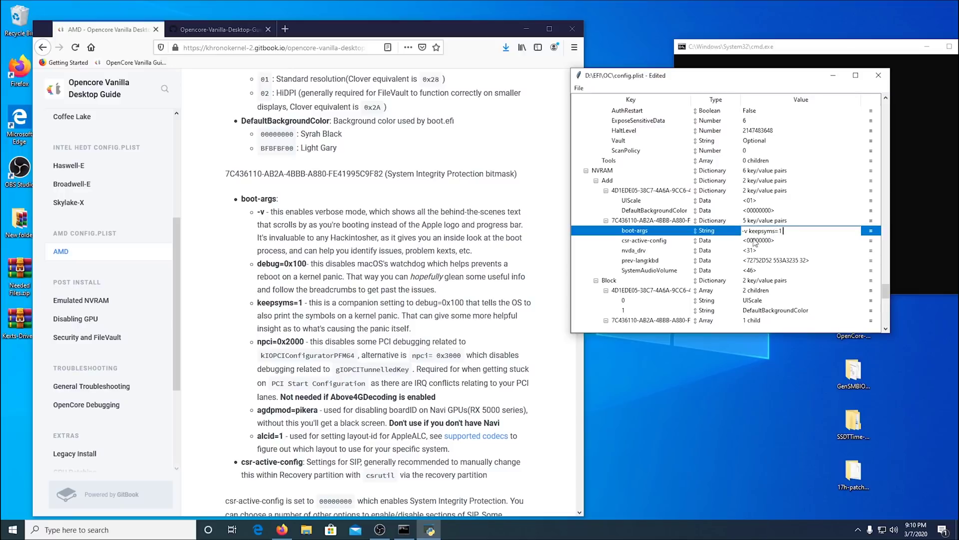
pyautogui.moveTo(256, 264); pyautogui.dragTo(308, 264)
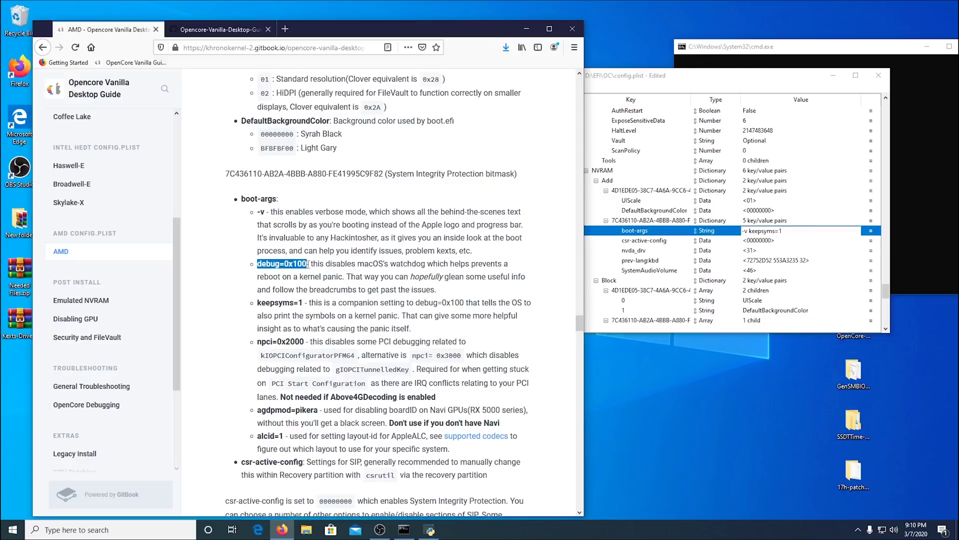
pyautogui.rightClick(308, 264)
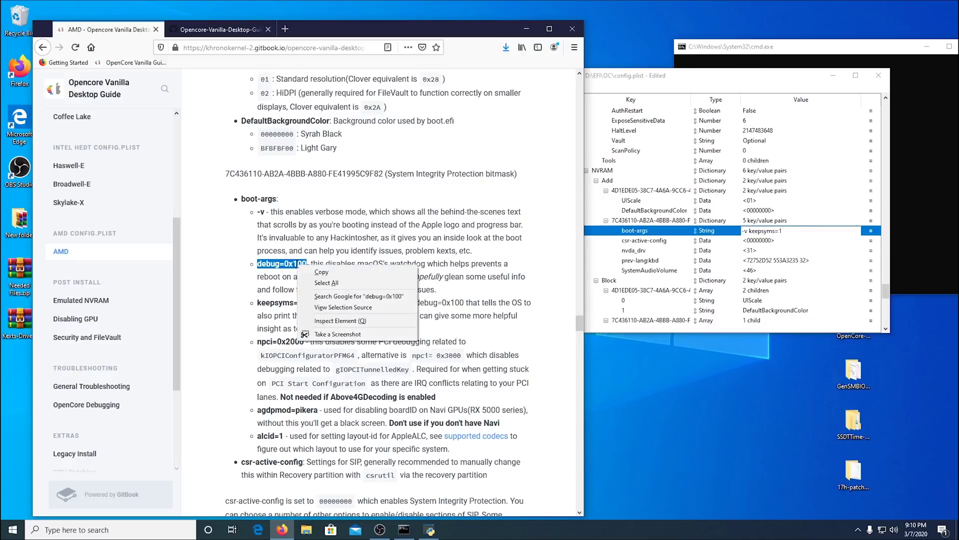
pyautogui.click(314, 272)
pyautogui.click(785, 230)
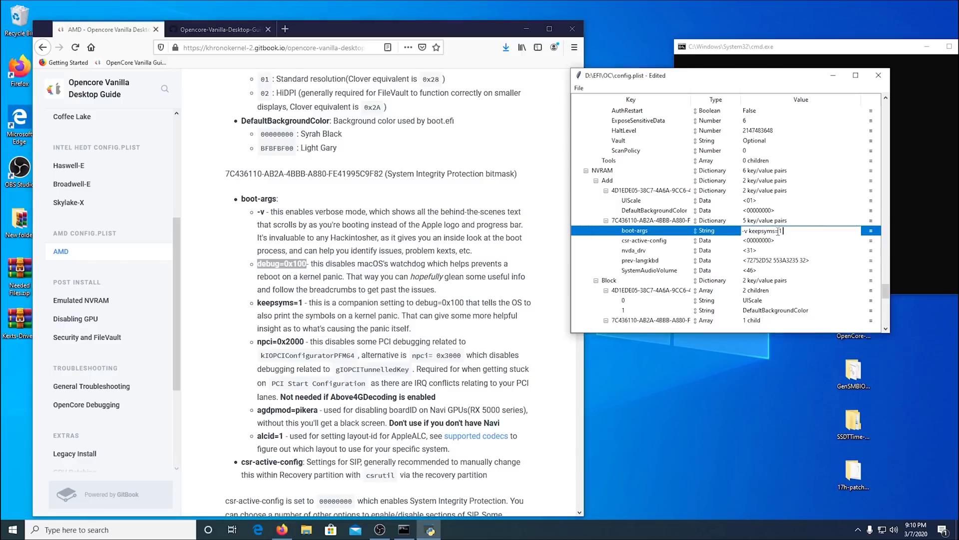
pyautogui.hotkey('ctrl', 'v')
# Append alcid=1, copied from the guide, to the boot-args value so it reads "-v keepsyms=1 debug=0x100 alcid=1".
pyautogui.scroll(-3, 382, 326)
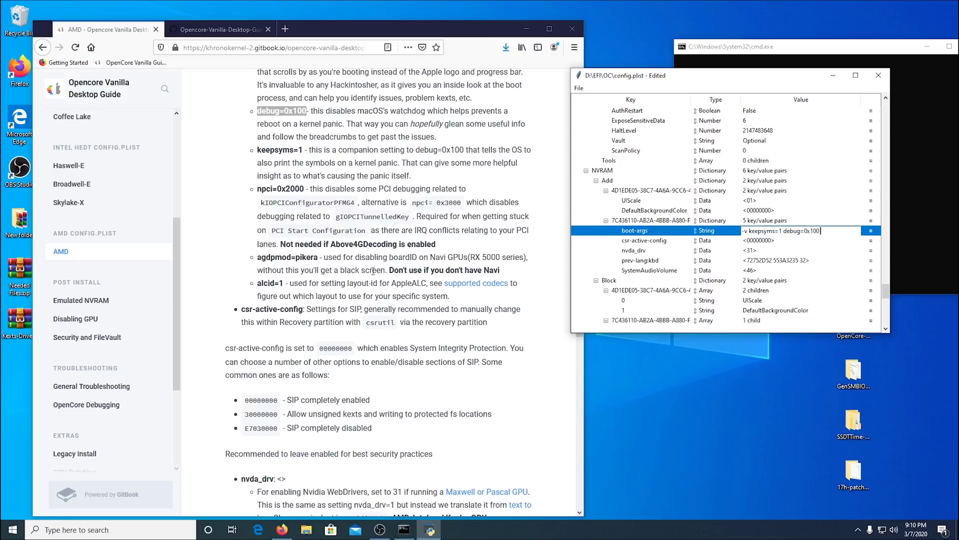
pyautogui.moveTo(256, 283); pyautogui.dragTo(286, 282)
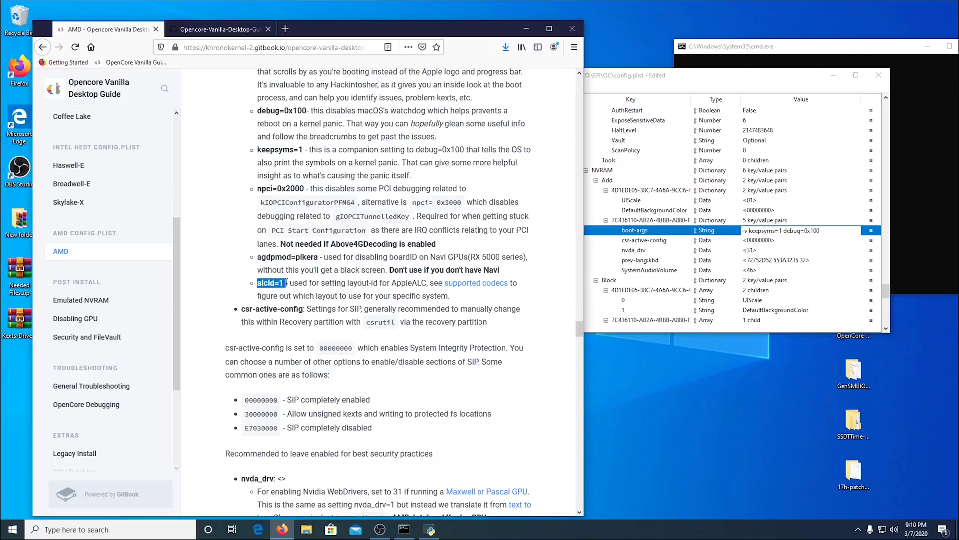
pyautogui.rightClick(272, 282)
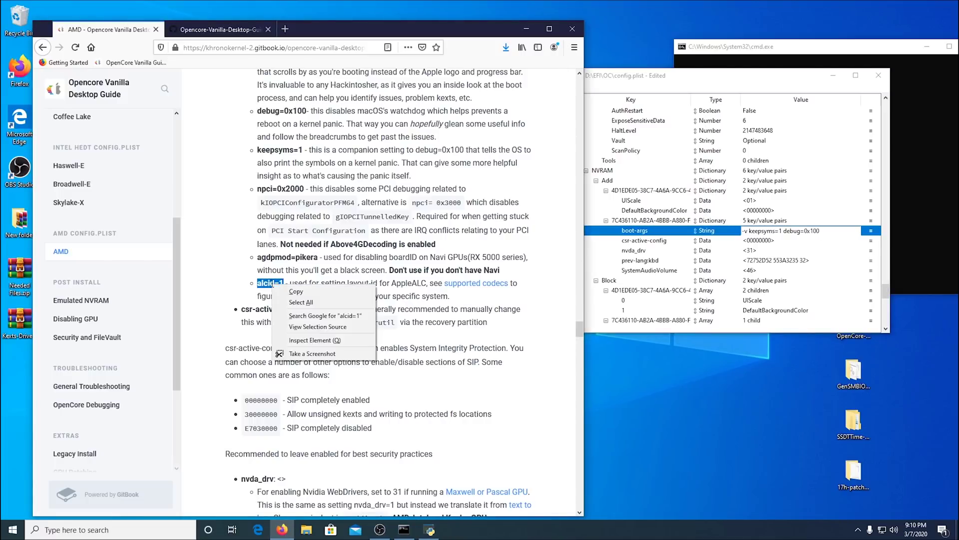
pyautogui.click(292, 291)
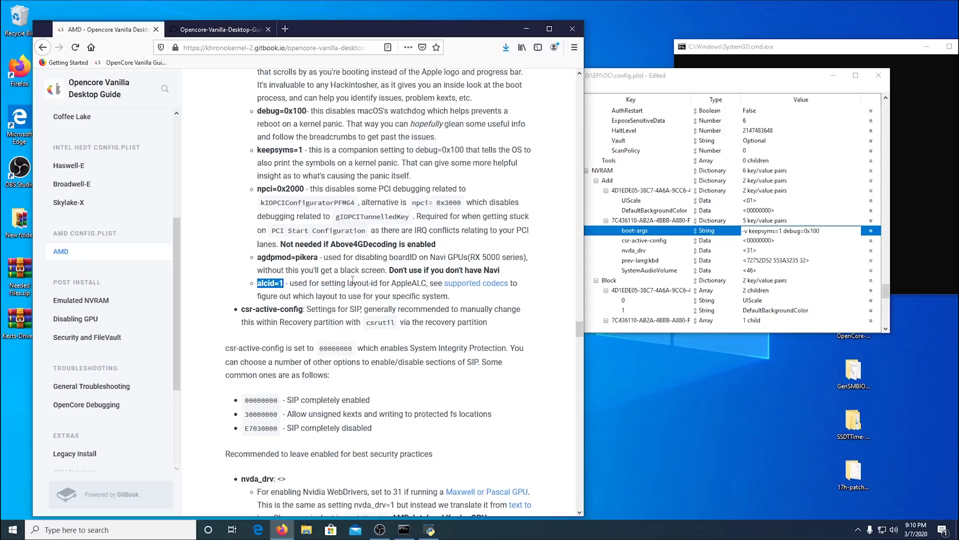
pyautogui.click(832, 230)
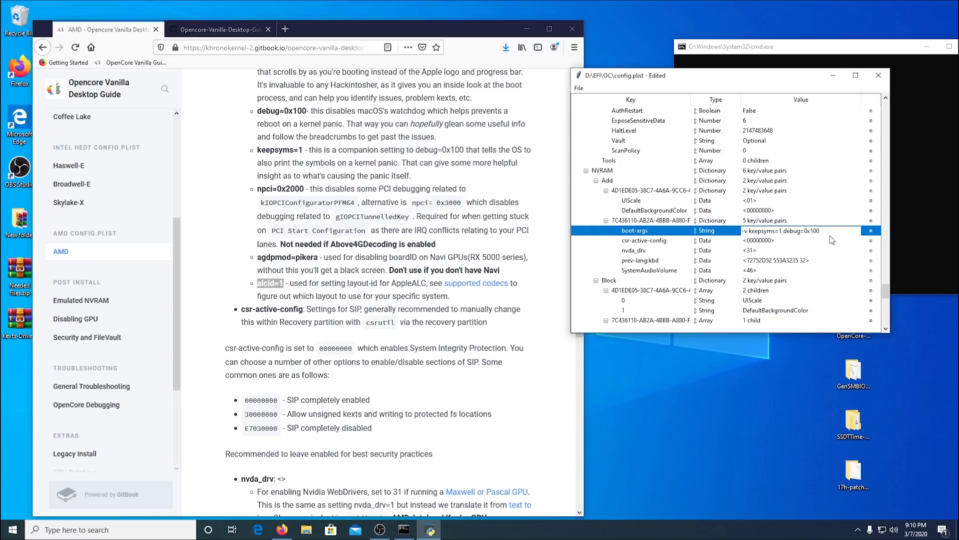
pyautogui.hotkey('ctrl', 'v')
pyautogui.press('Return')
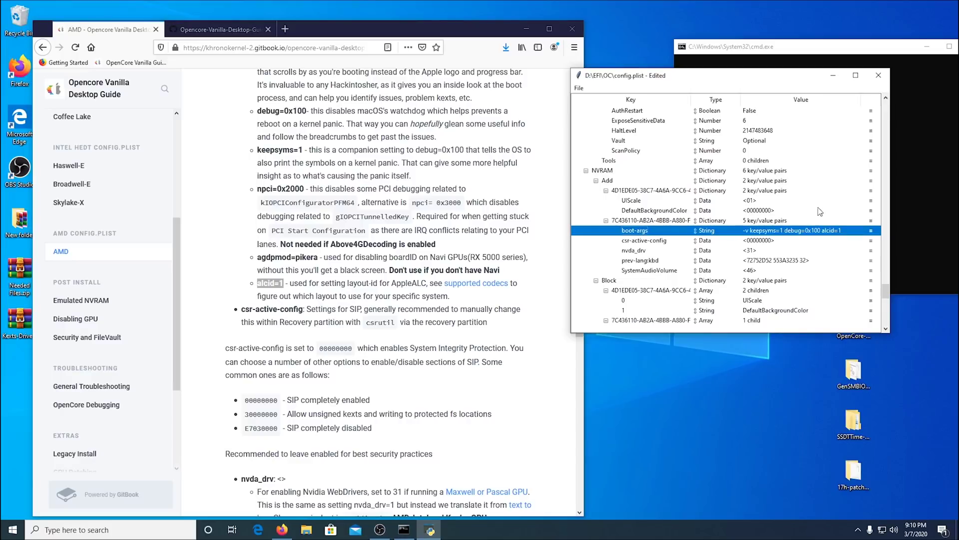
pyautogui.scroll(-3, 343, 307)
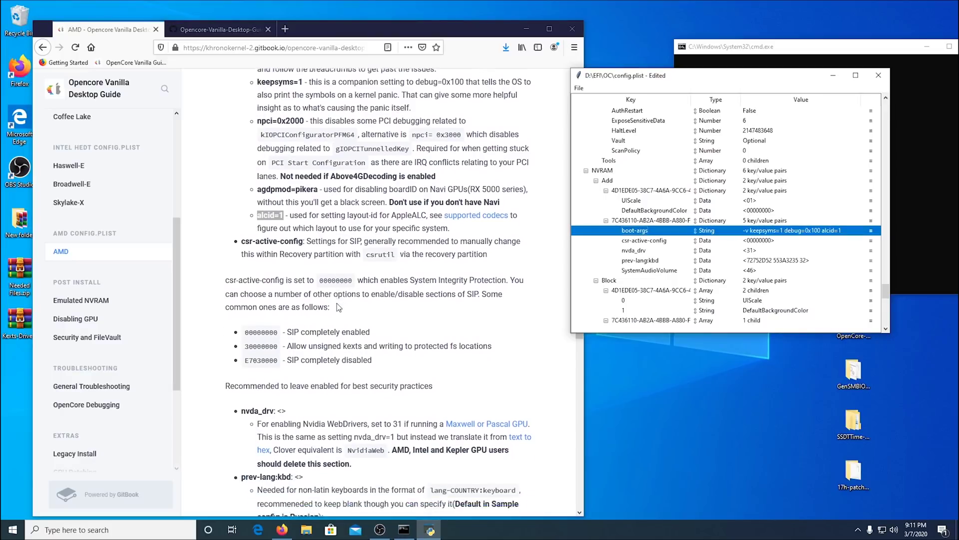
# Set prev-lang:kbd in the NVRAM Add section to the American en-US:0 hex value 656e2d55533a30, copied from the guide.
pyautogui.scroll(-2, 340, 302)
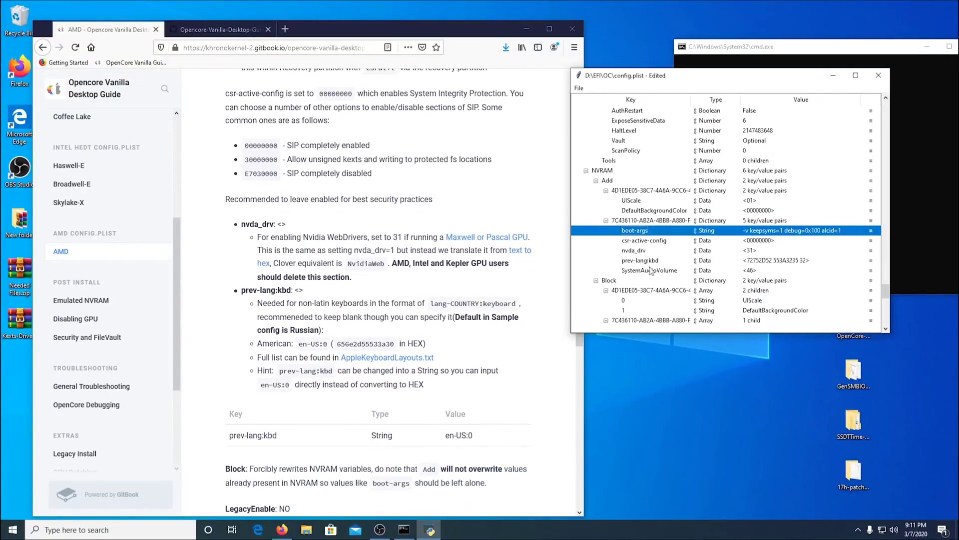
pyautogui.scroll(-3, 787, 265)
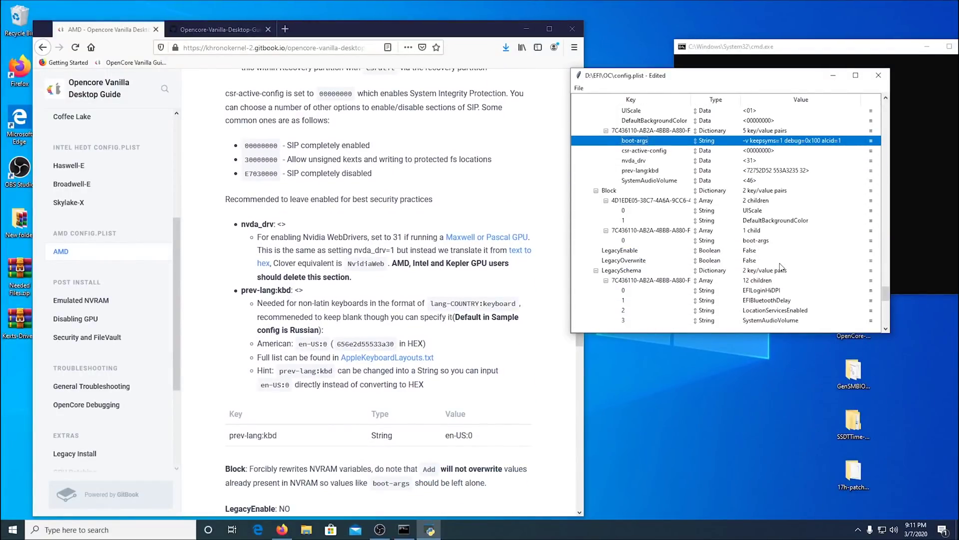
pyautogui.scroll(-1, 782, 267)
pyautogui.scroll(1, 782, 267)
pyautogui.click(776, 171)
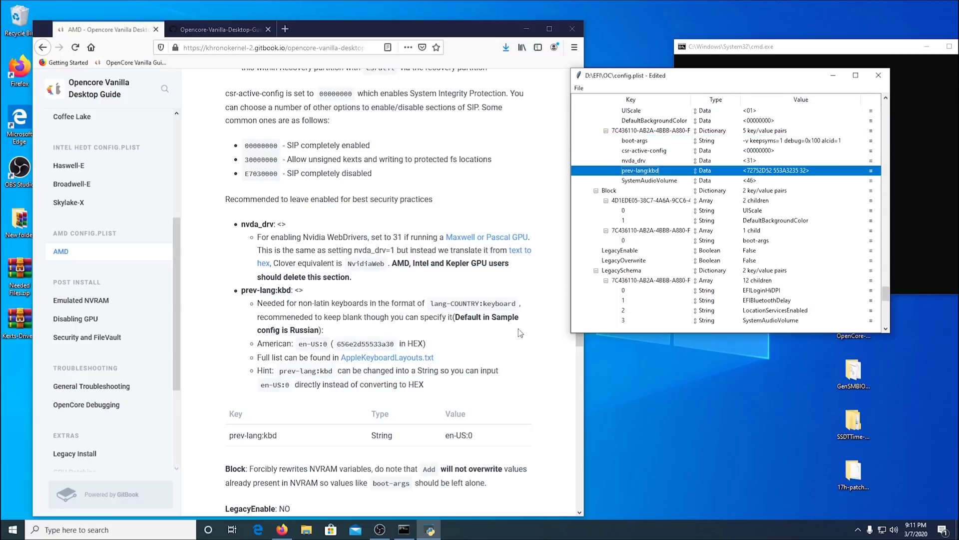
pyautogui.moveTo(395, 344); pyautogui.dragTo(336, 346)
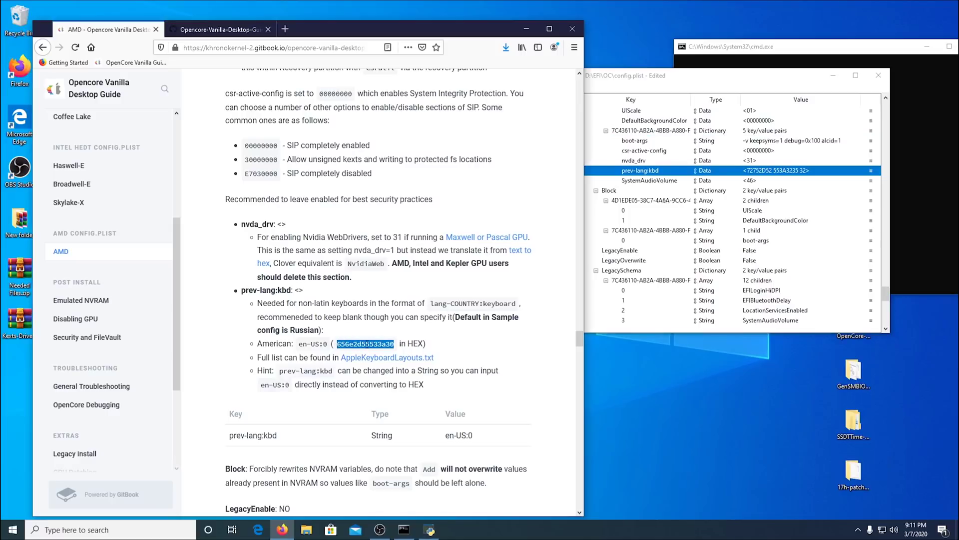
pyautogui.rightClick(367, 344)
pyautogui.click(387, 356)
pyautogui.doubleClick(776, 171)
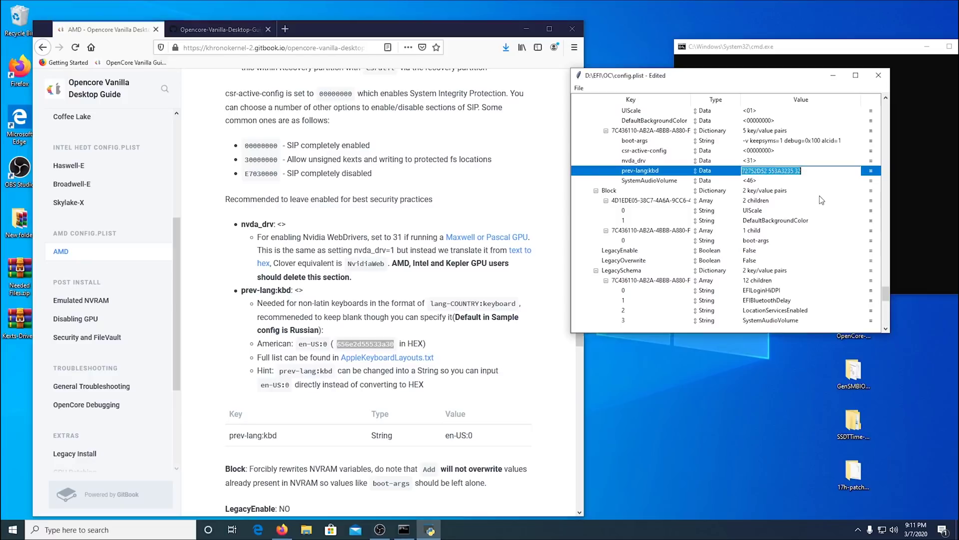
pyautogui.hotkey('ctrl', 'v')
pyautogui.press('Return')
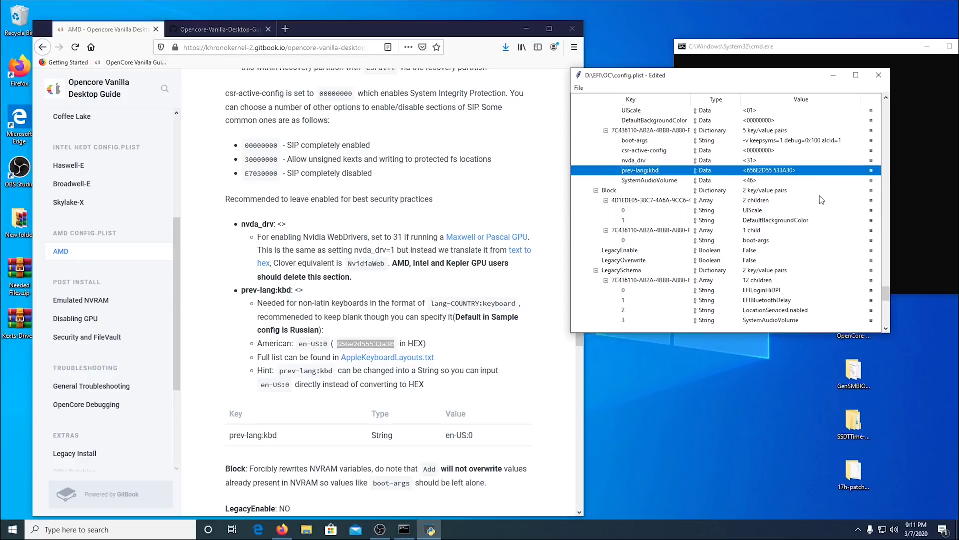
# Check the NVRAM Block and Legacy settings against the guide and set WriteFlash to True.
pyautogui.scroll(-5, 457, 259)
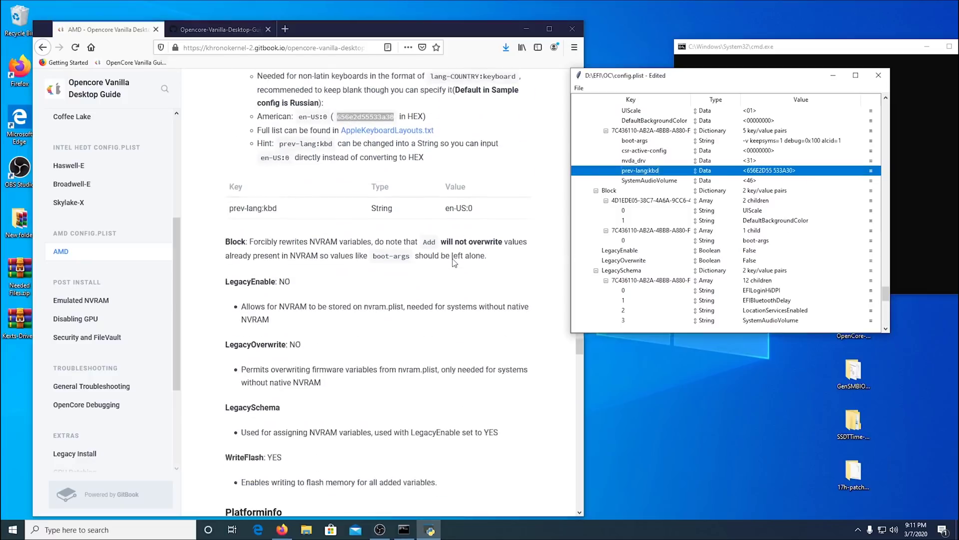
pyautogui.scroll(-1, 708, 243)
pyautogui.scroll(-2, 708, 243)
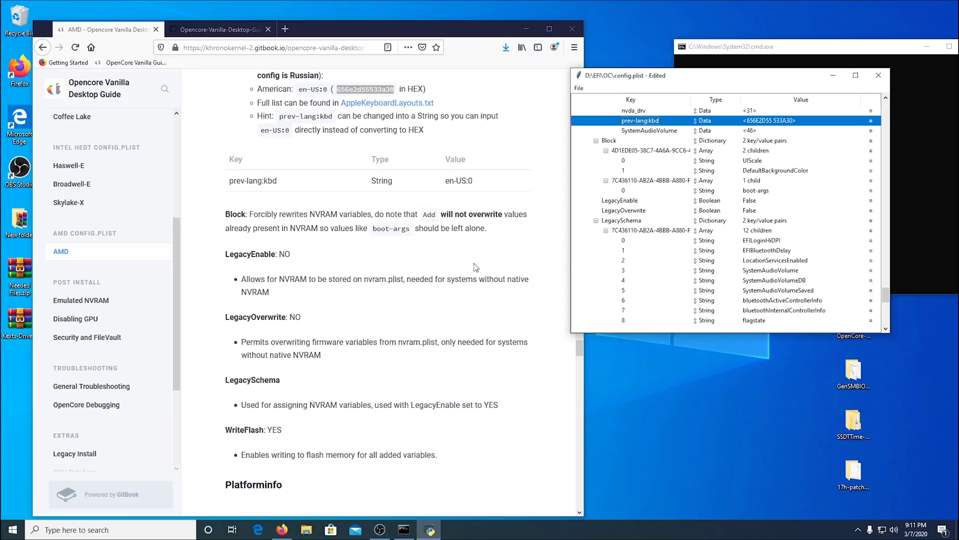
pyautogui.scroll(-2, 670, 225)
pyautogui.scroll(-4, 669, 226)
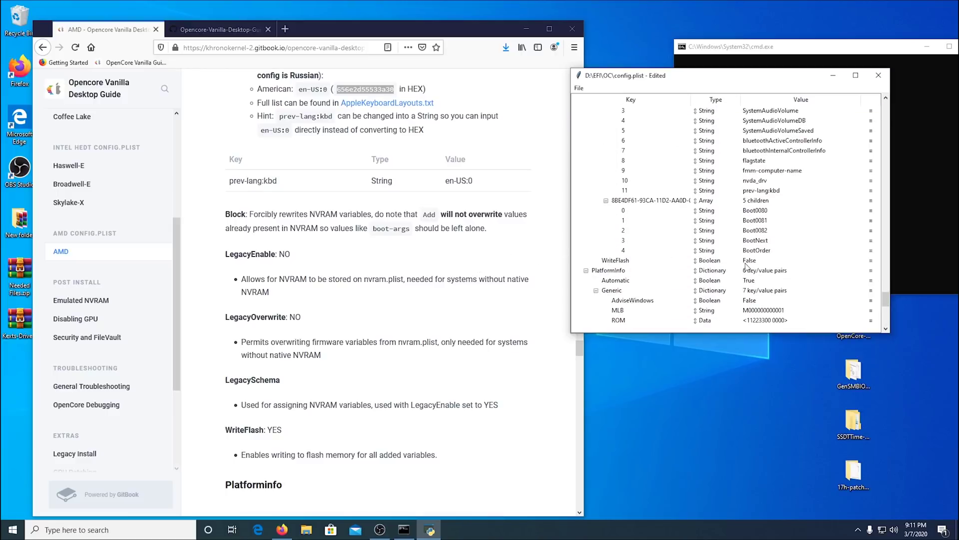
pyautogui.doubleClick(750, 262)
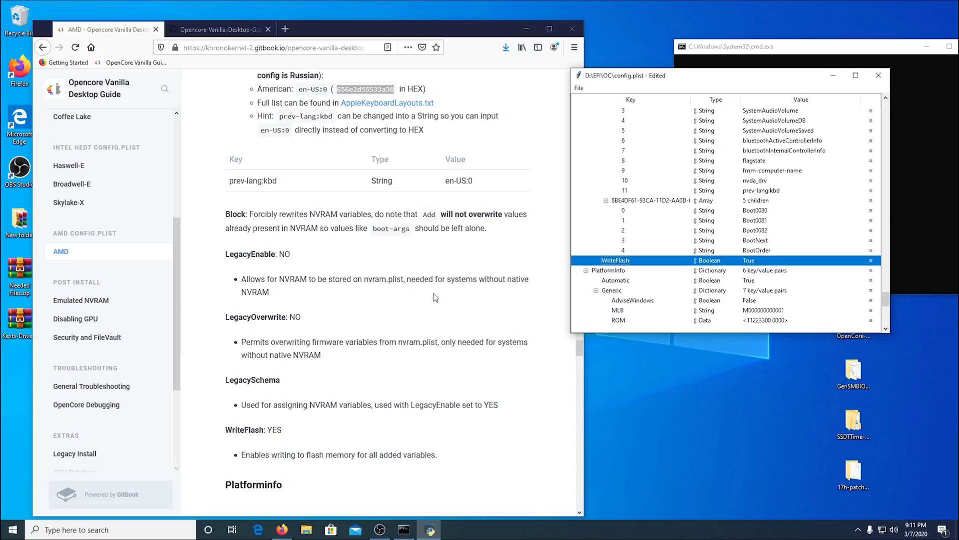
# Set SystemProductName in the PlatformInfo Generic section to iMacPro1,1, the guide's SMBIOS for AMD RX Polaris and newer.
pyautogui.scroll(-2, 384, 289)
pyautogui.scroll(-8, 383, 289)
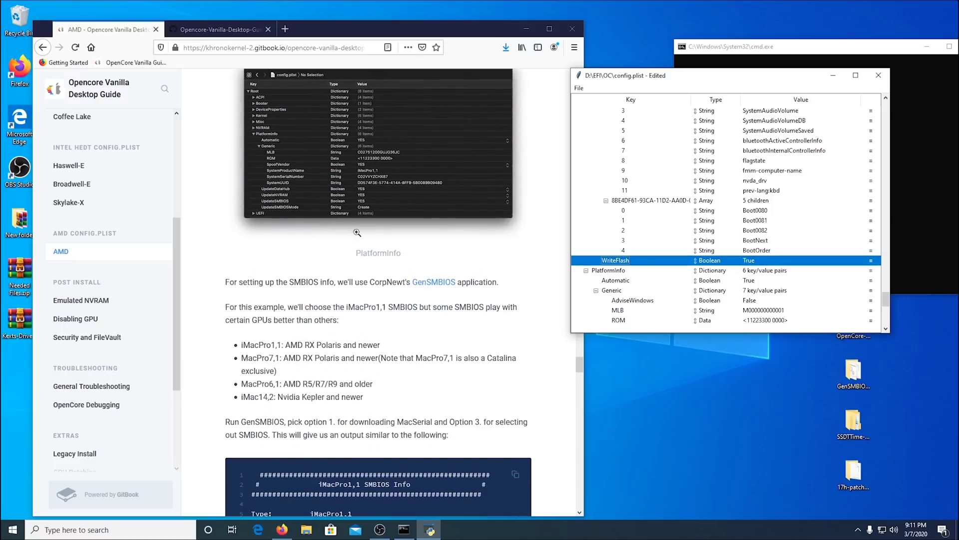
pyautogui.scroll(4, 247, 153)
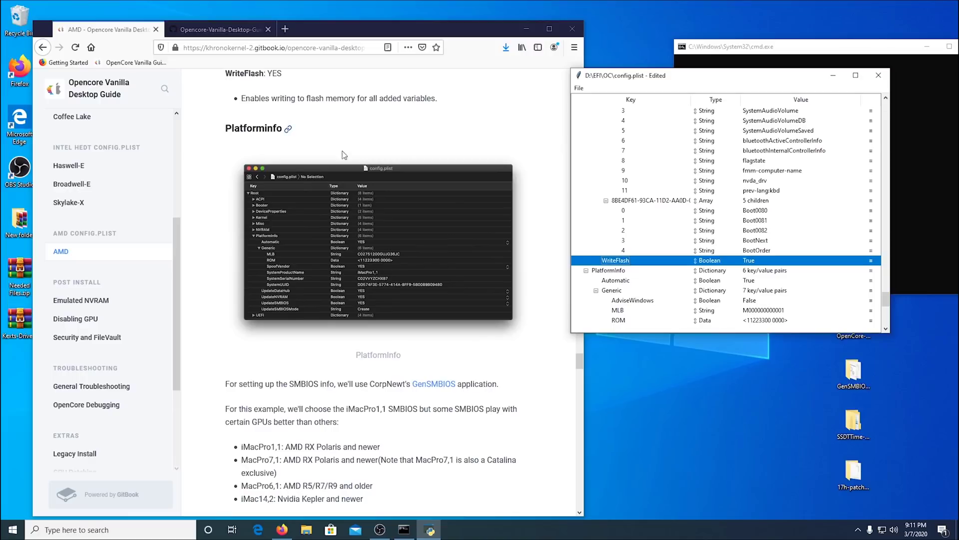
pyautogui.scroll(-3, 444, 330)
pyautogui.scroll(-3, 838, 189)
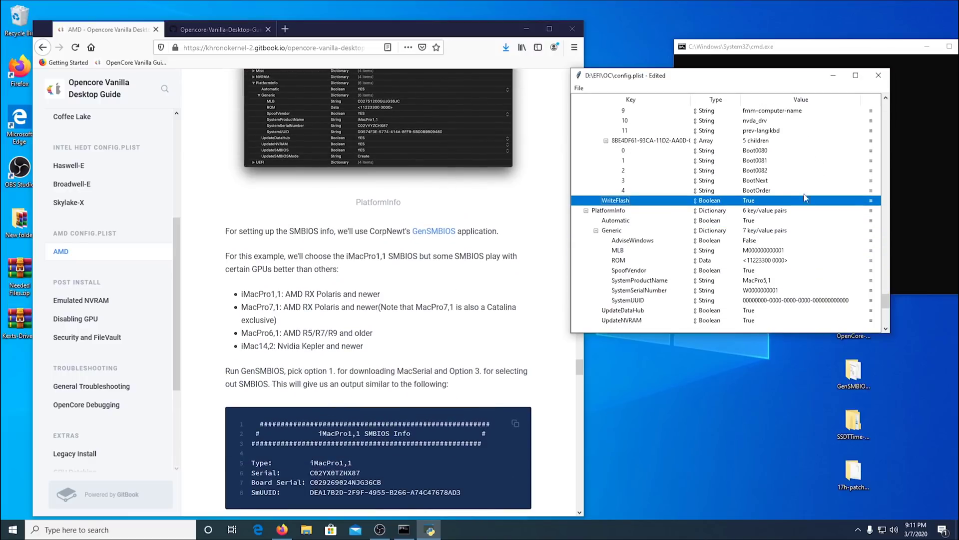
pyautogui.scroll(-1, 453, 275)
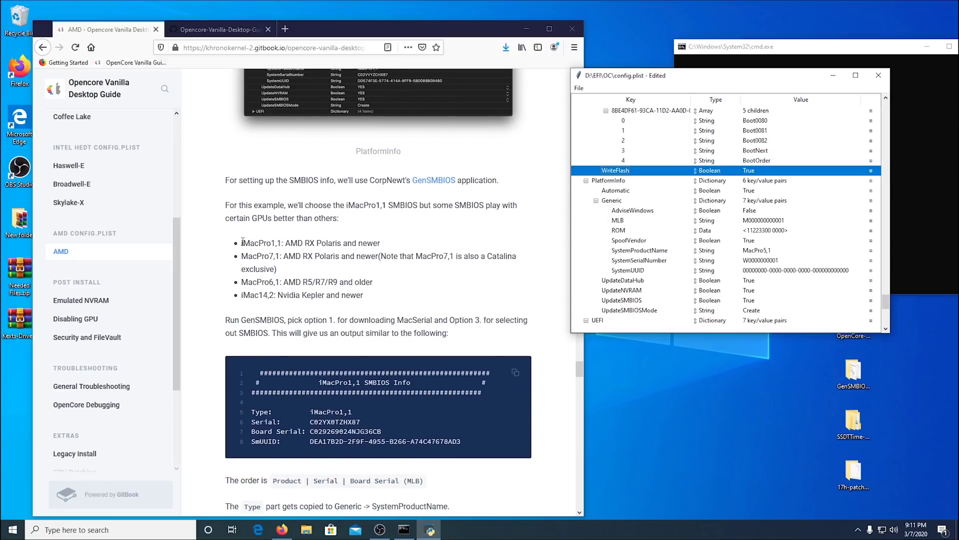
pyautogui.doubleClick(757, 251)
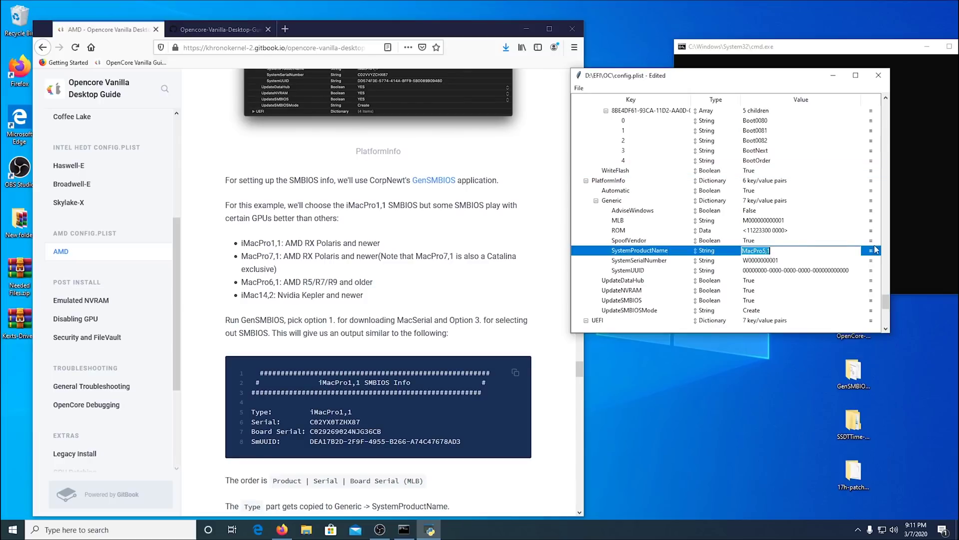
pyautogui.press('BackSpace')
pyautogui.press('Return')
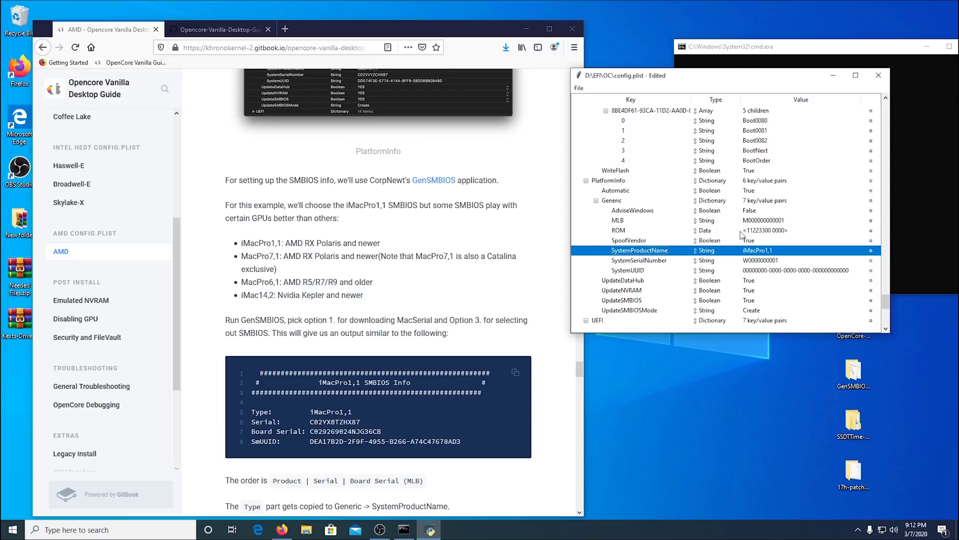
# Compare the remaining PlatformInfo entries, including MLB, ROM, SpoofVendor and the Update options, with the guide's instructions.
pyautogui.scroll(-1, 739, 235)
pyautogui.scroll(-1, 740, 234)
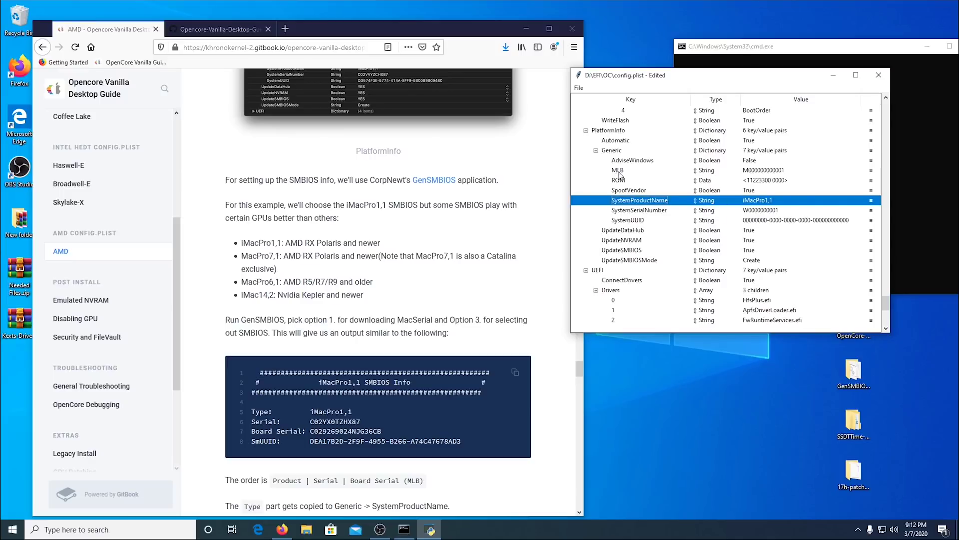
pyautogui.click(770, 173)
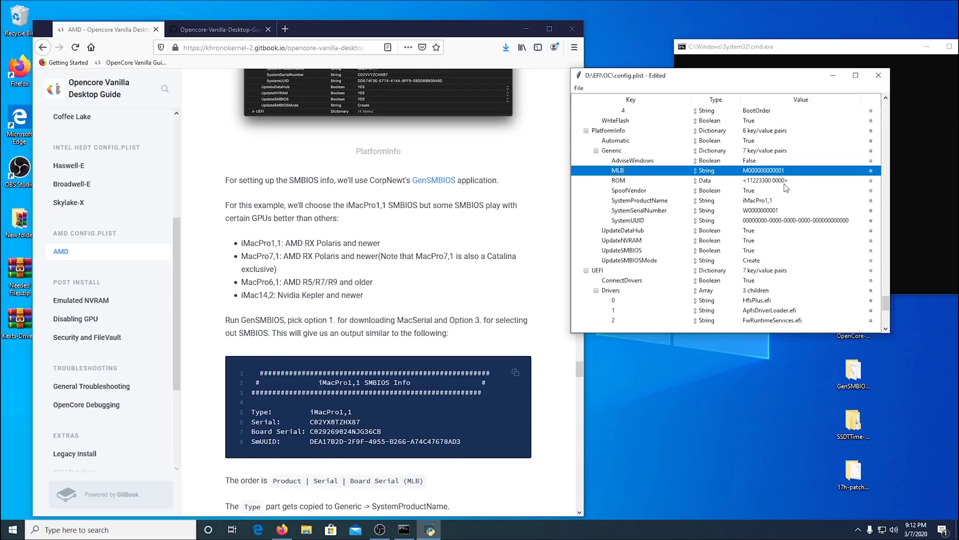
pyautogui.moveTo(788, 80); pyautogui.dragTo(755, 78)
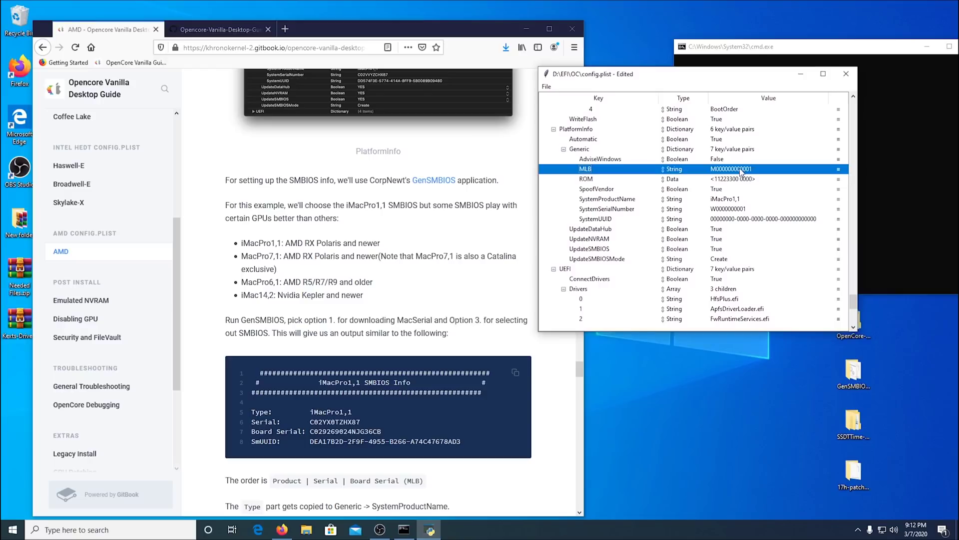
pyautogui.scroll(-1, 740, 172)
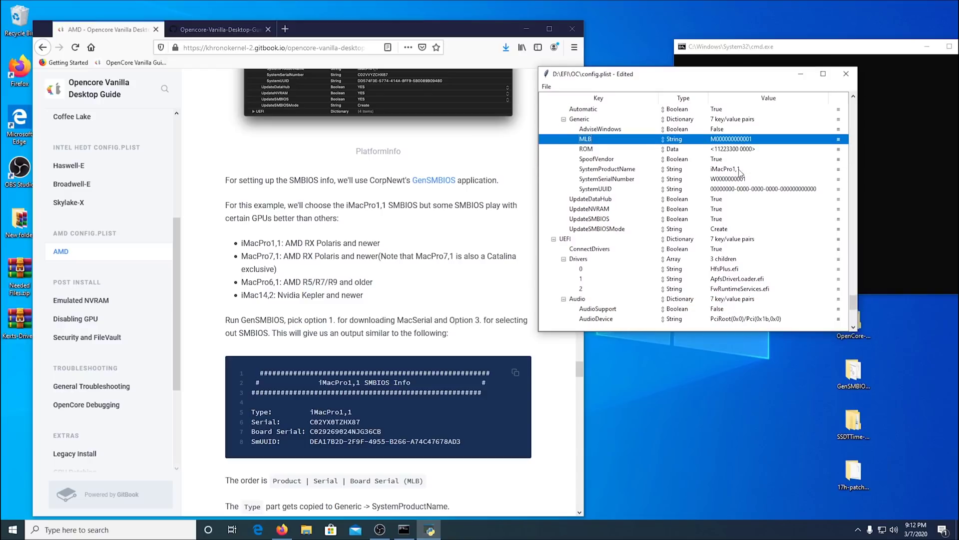
pyautogui.scroll(-1, 740, 172)
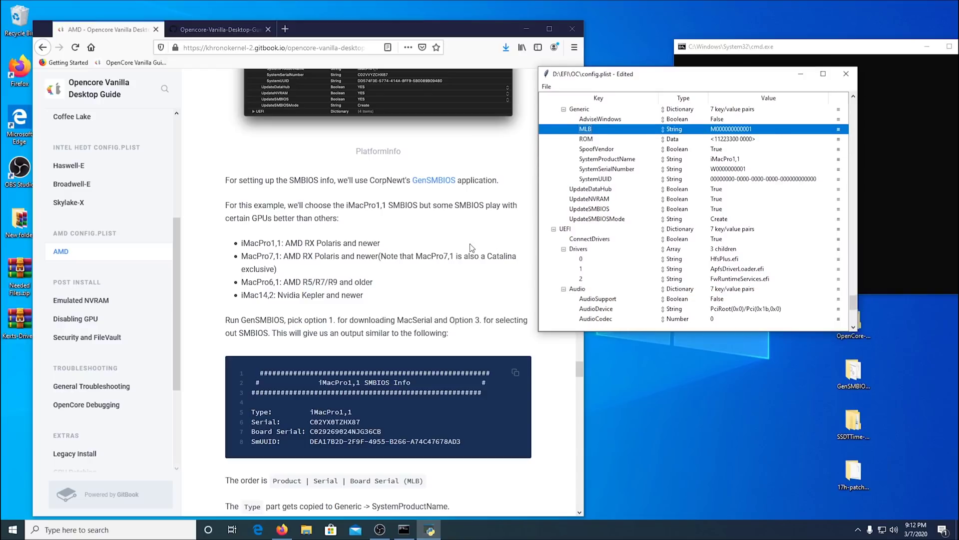
pyautogui.scroll(-5, 459, 263)
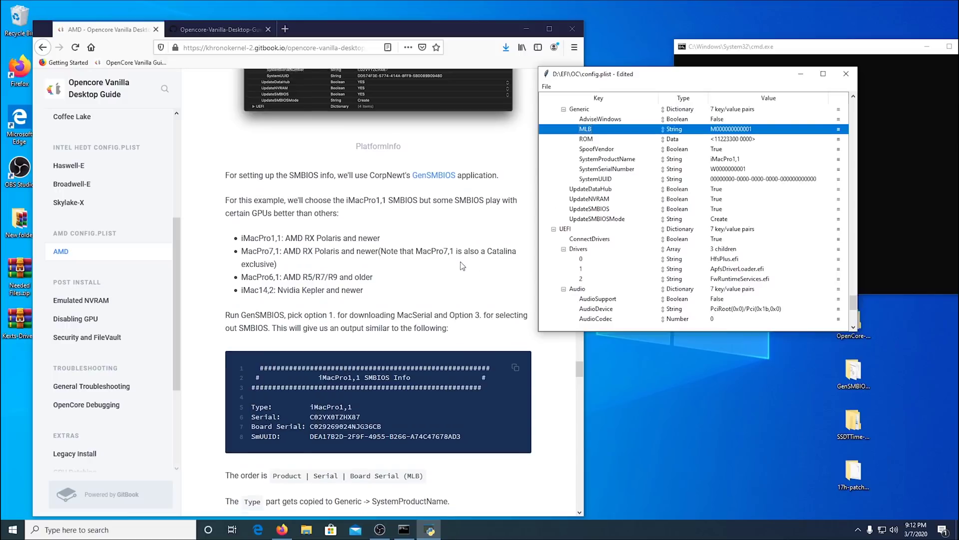
pyautogui.scroll(-4, 460, 263)
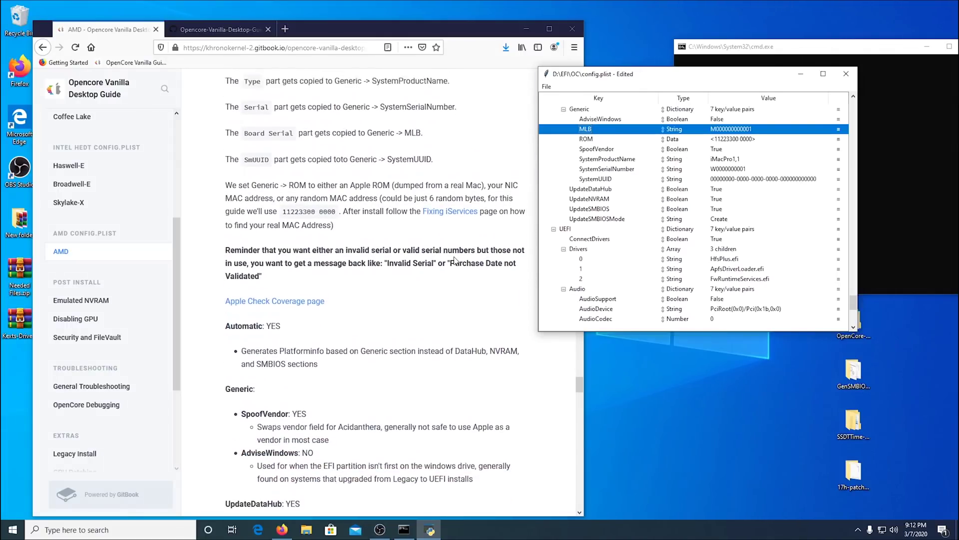
pyautogui.scroll(2, 454, 256)
pyautogui.scroll(3, 625, 206)
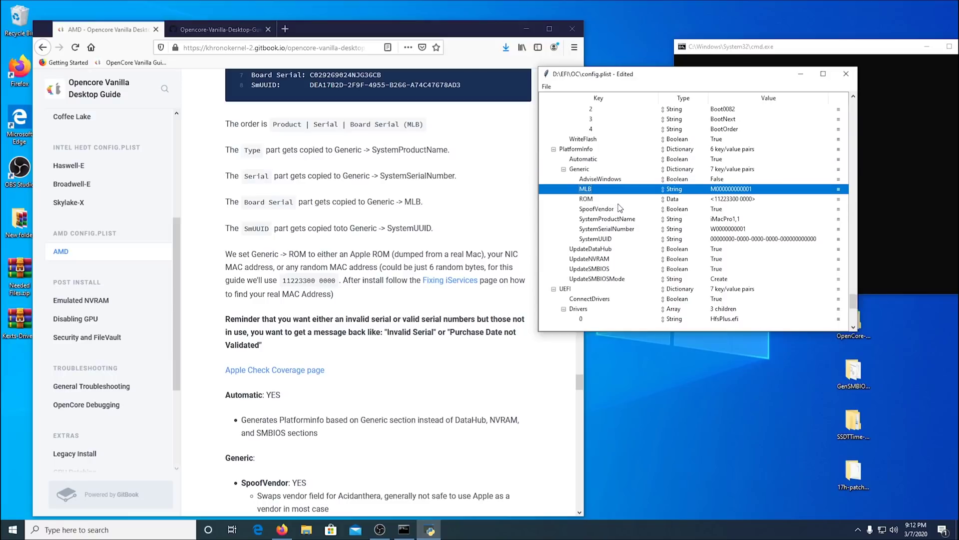
pyautogui.scroll(-4, 432, 367)
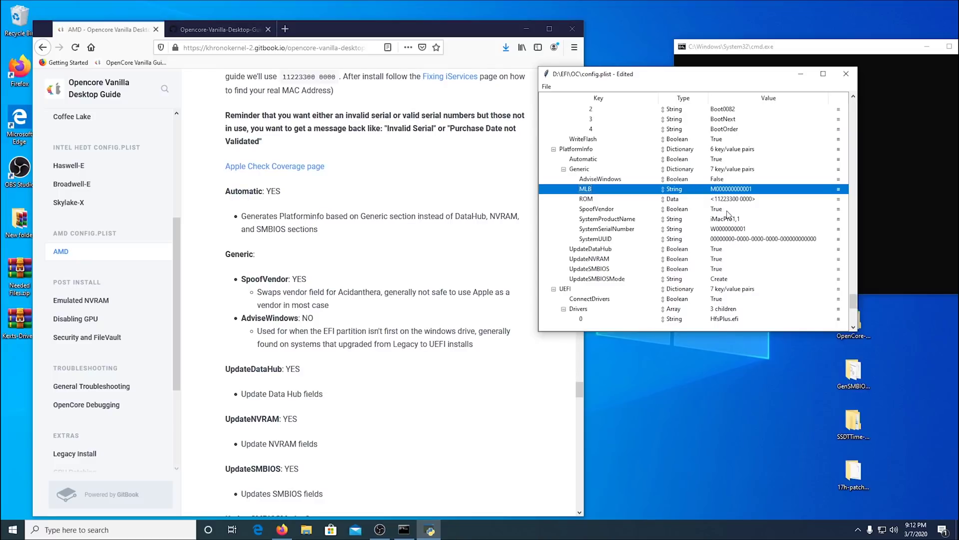
pyautogui.scroll(-3, 404, 330)
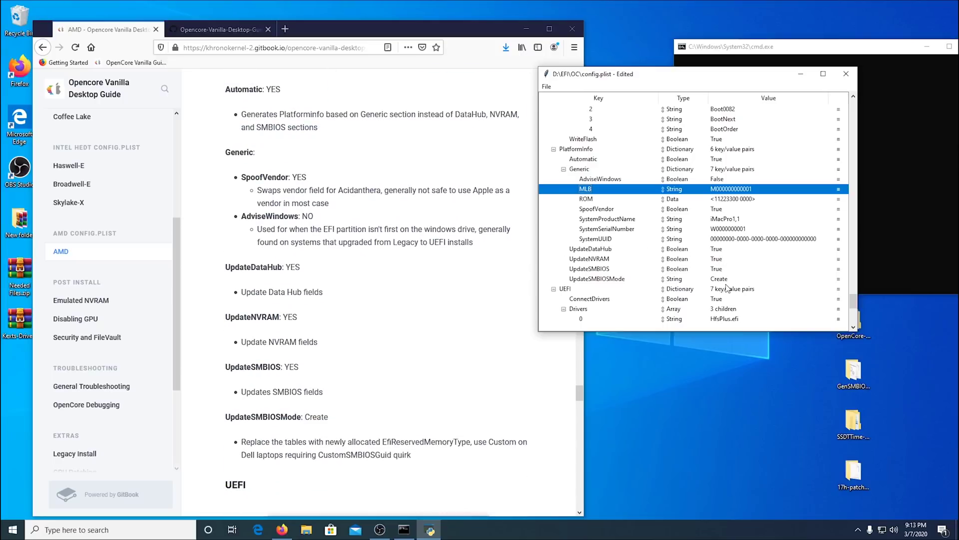
# Compare the UEFI section's ConnectDrivers, Drivers, Audio, Input and Output settings, including ProvideConsoleGop, with the guide.
pyautogui.scroll(-8, 370, 280)
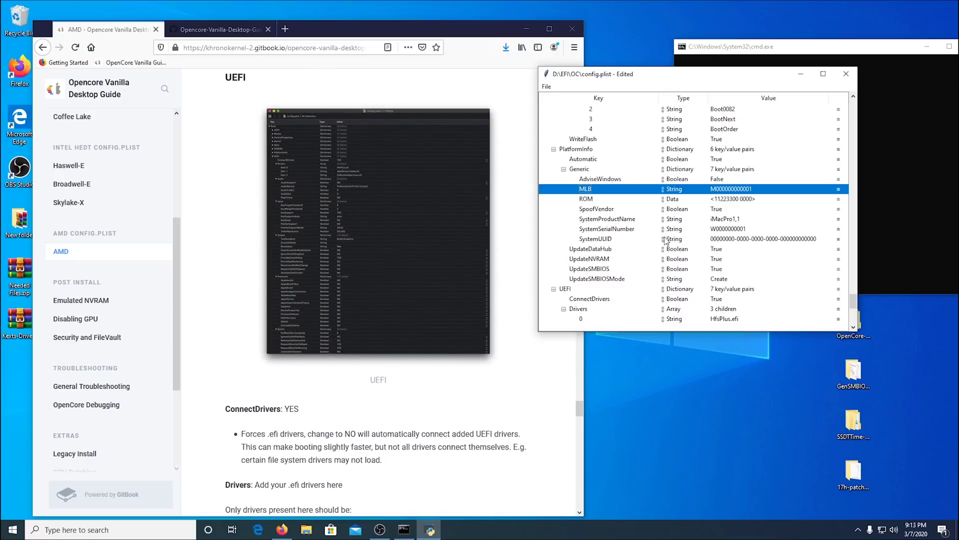
pyautogui.scroll(-2, 665, 242)
pyautogui.scroll(-4, 665, 242)
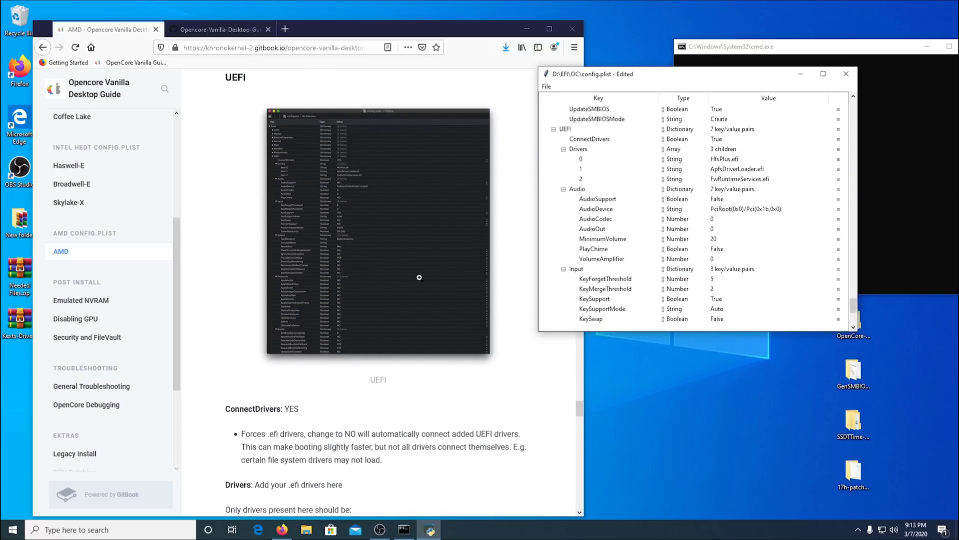
pyautogui.scroll(-1, 423, 277)
pyautogui.scroll(-3, 426, 276)
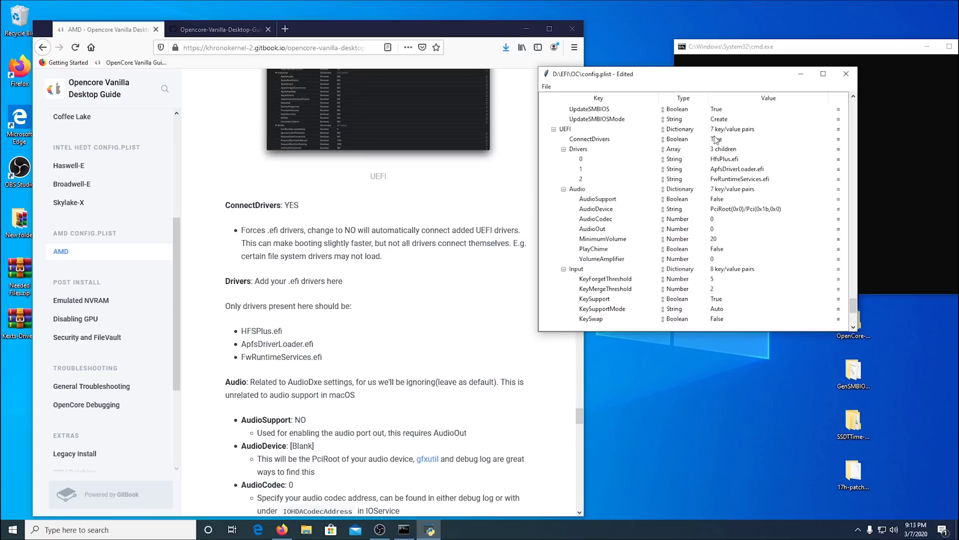
pyautogui.scroll(-5, 428, 220)
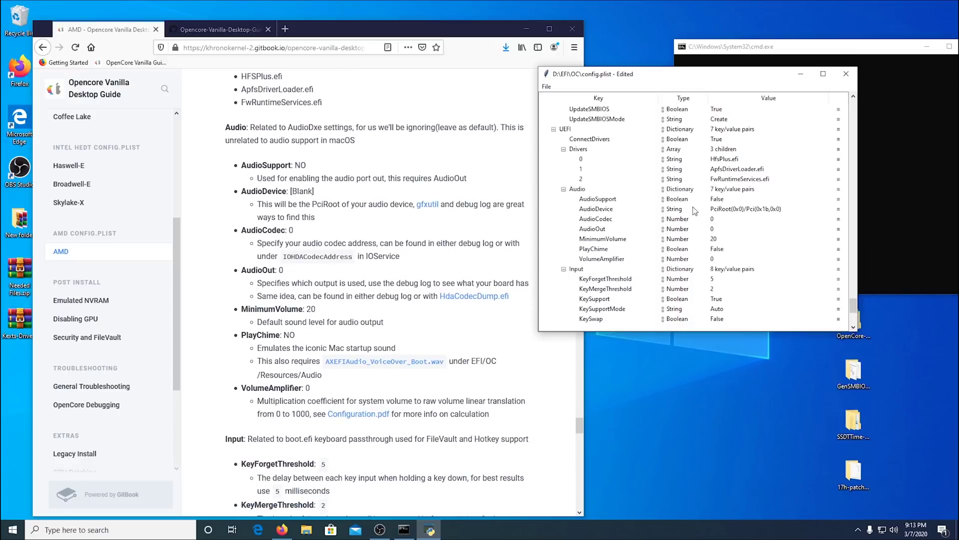
pyautogui.scroll(-2, 695, 210)
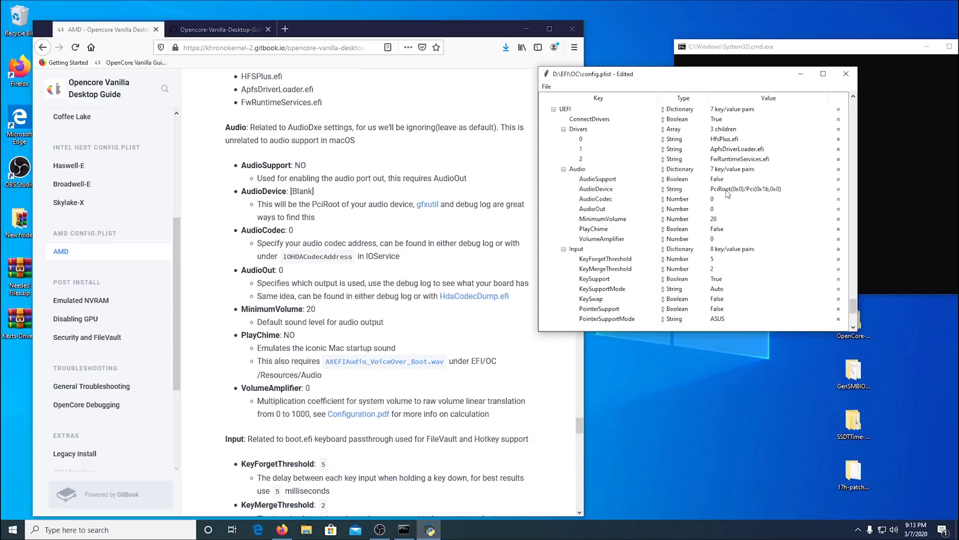
pyautogui.scroll(-1, 682, 272)
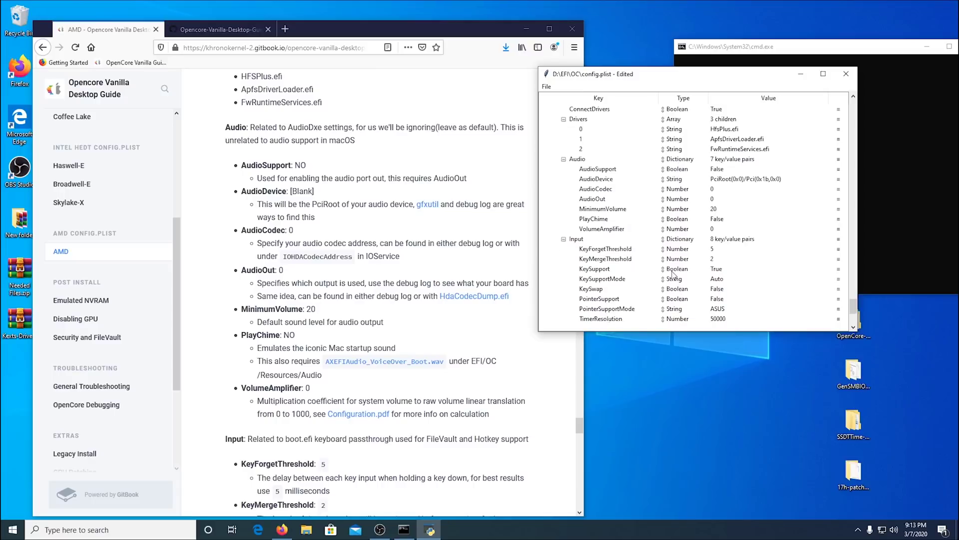
pyautogui.scroll(-2, 437, 294)
pyautogui.scroll(-4, 438, 294)
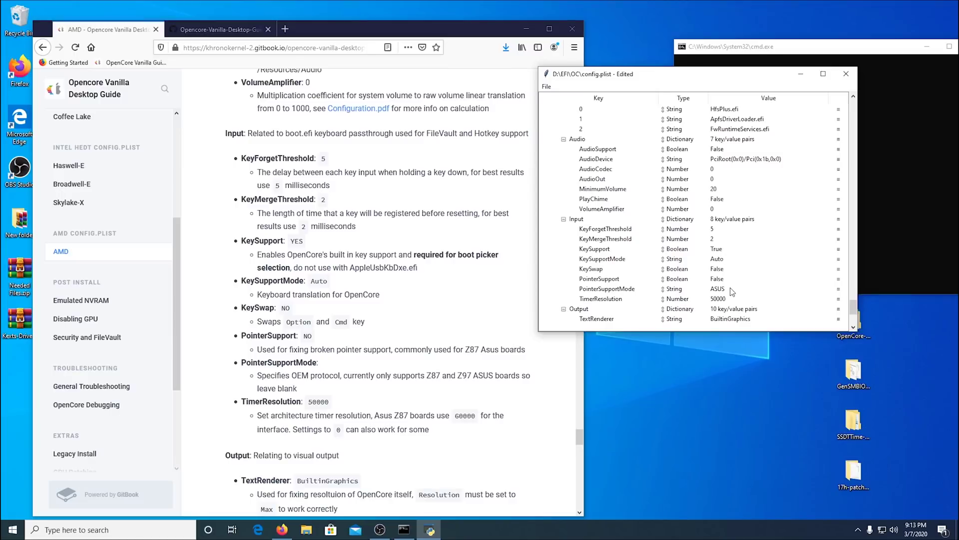
pyautogui.scroll(-4, 737, 282)
pyautogui.scroll(-1, 736, 278)
pyautogui.scroll(-7, 418, 282)
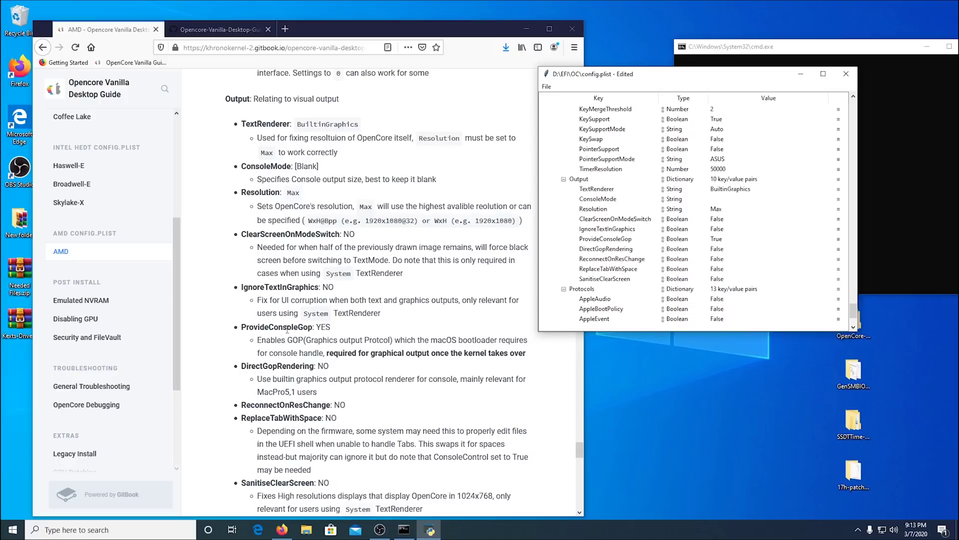
pyautogui.click(608, 240)
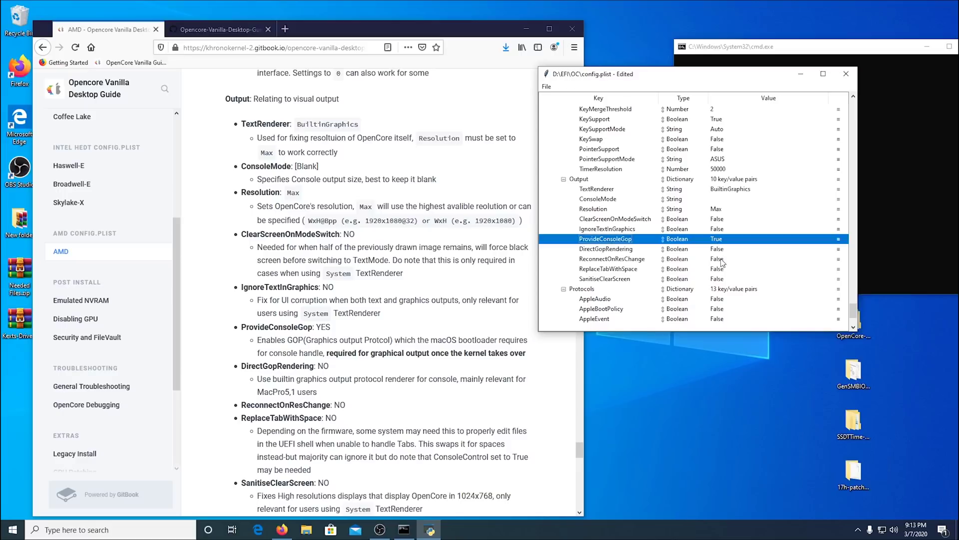
# Check the UEFI section's remaining Output, Protocols and Quirks entries against the guide and set RequestBootVarFallback to True.
pyautogui.scroll(-7, 343, 309)
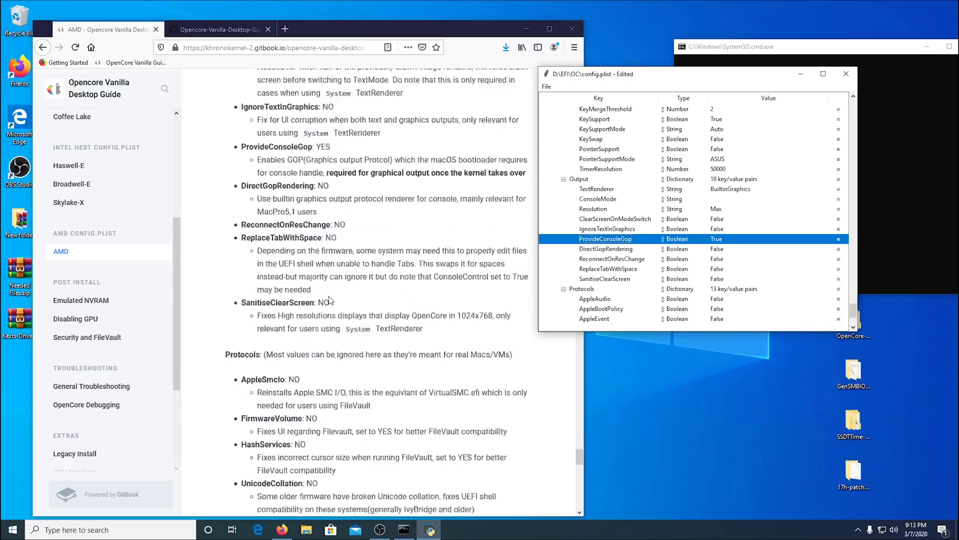
pyautogui.scroll(-3, 648, 229)
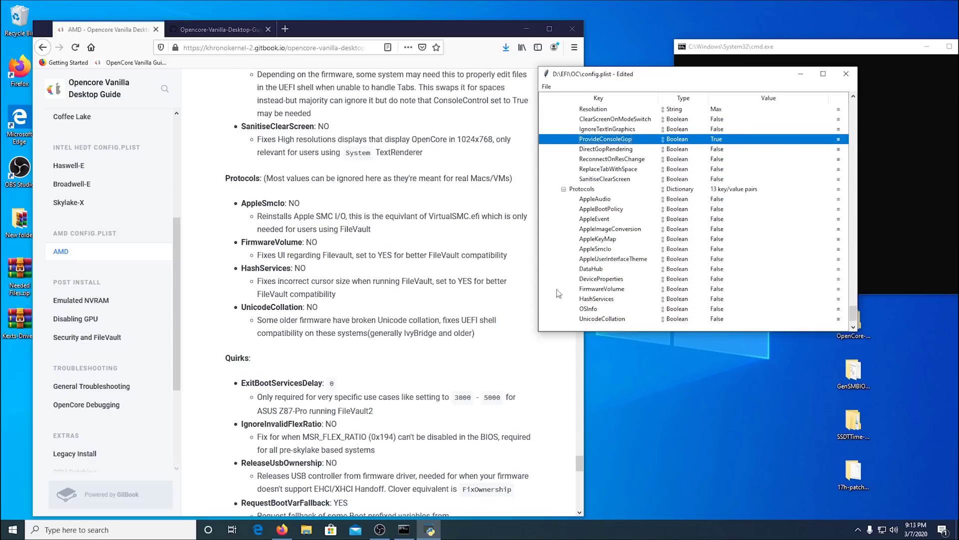
pyautogui.scroll(-4, 460, 275)
pyautogui.scroll(-2, 716, 224)
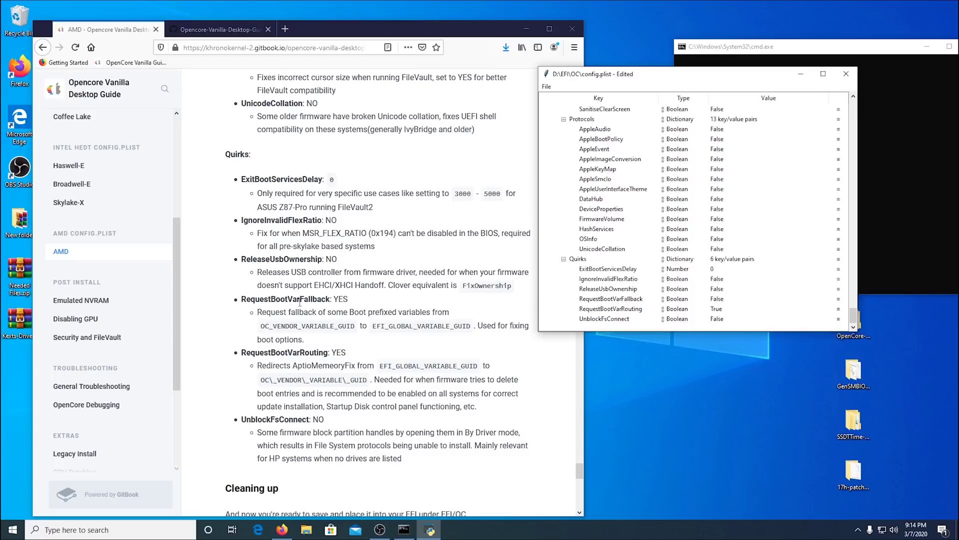
pyautogui.click(718, 299)
pyautogui.click(720, 296)
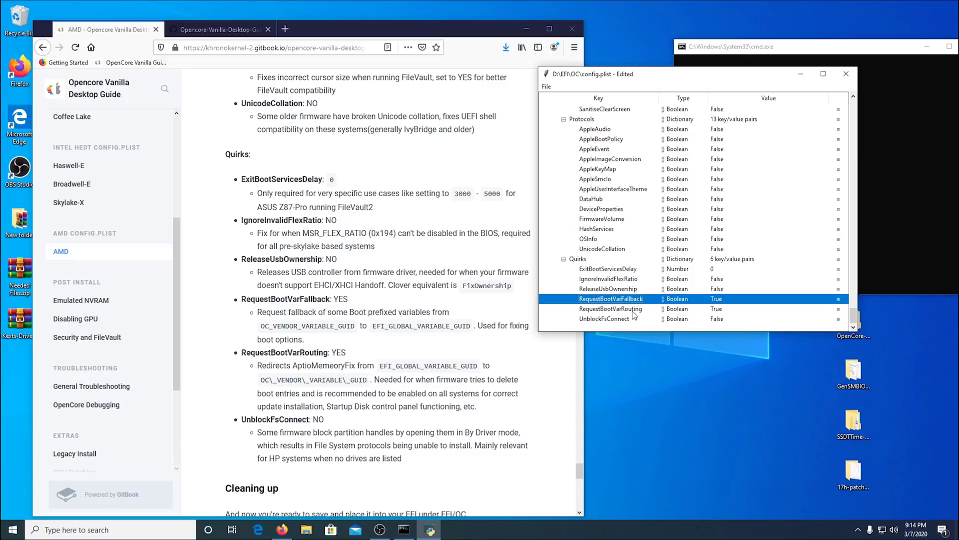
# Read the guide's Cleaning up section and save the edited config.plist in D:\EFI\OC.
pyautogui.scroll(-6, 420, 337)
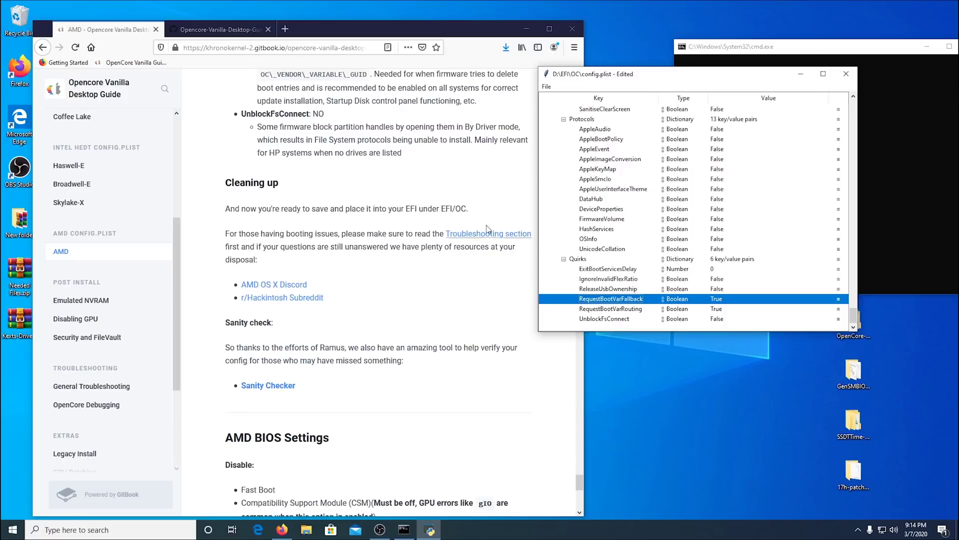
pyautogui.click(547, 87)
pyautogui.click(570, 119)
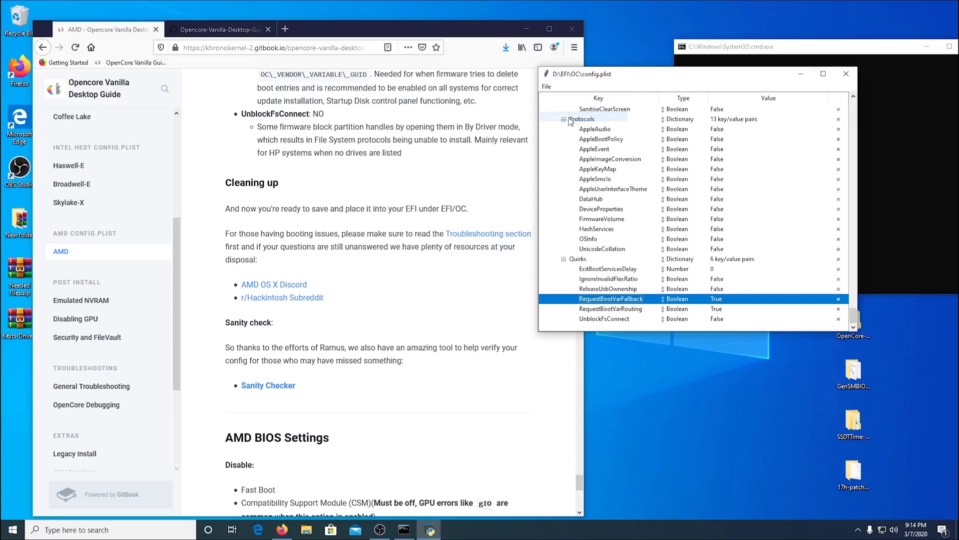
pyautogui.click(547, 86)
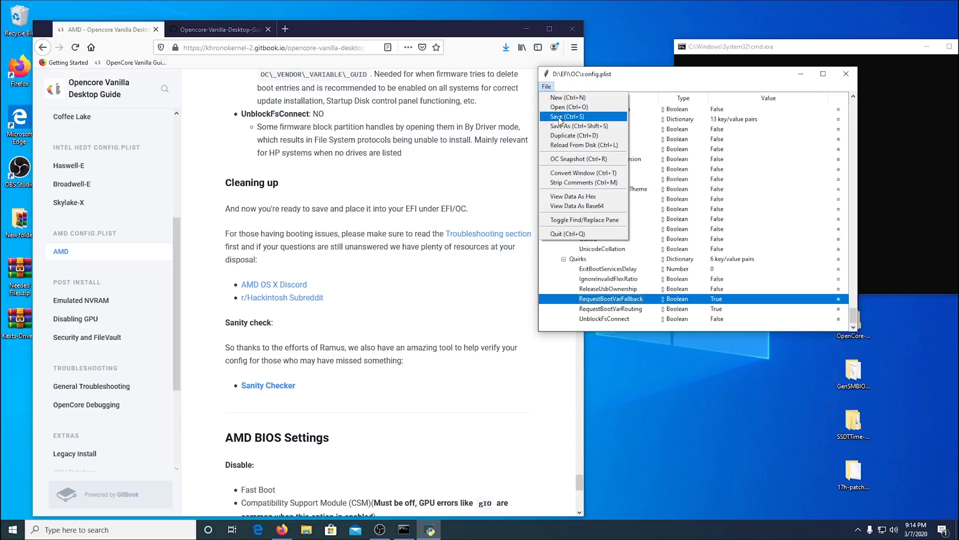
pyautogui.click(558, 118)
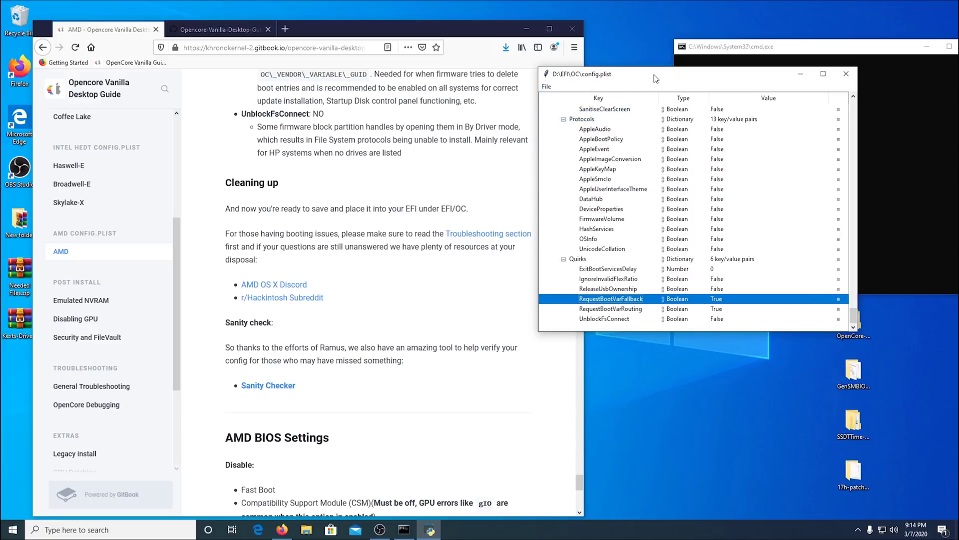
# Close the config.plist editor and the browser showing the guide.
pyautogui.moveTo(655, 77); pyautogui.dragTo(360, 123)
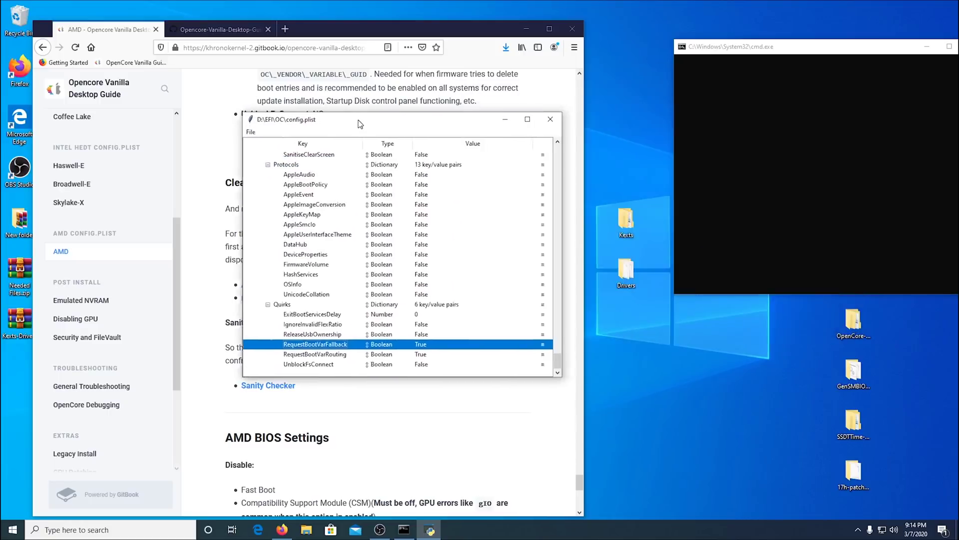
pyautogui.click(550, 121)
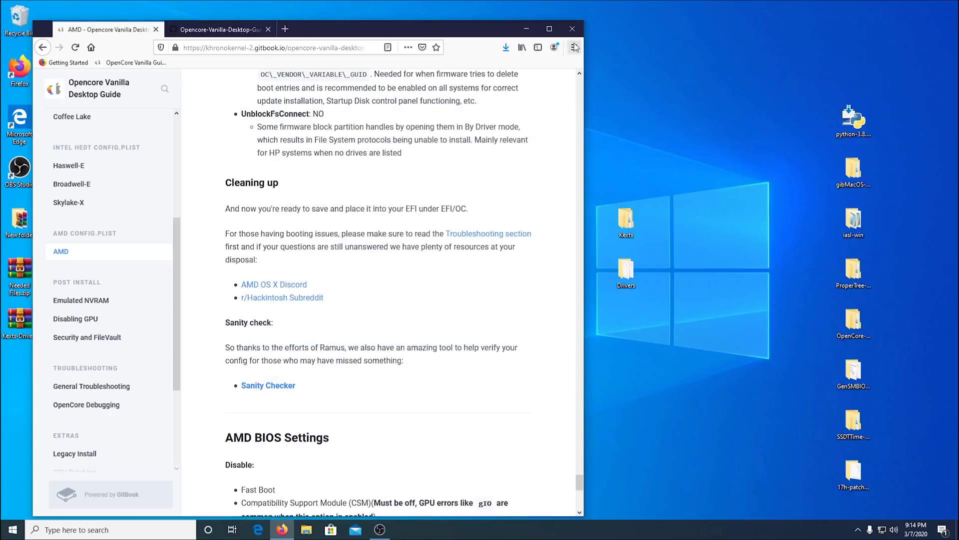
pyautogui.click(572, 28)
pyautogui.click(306, 289)
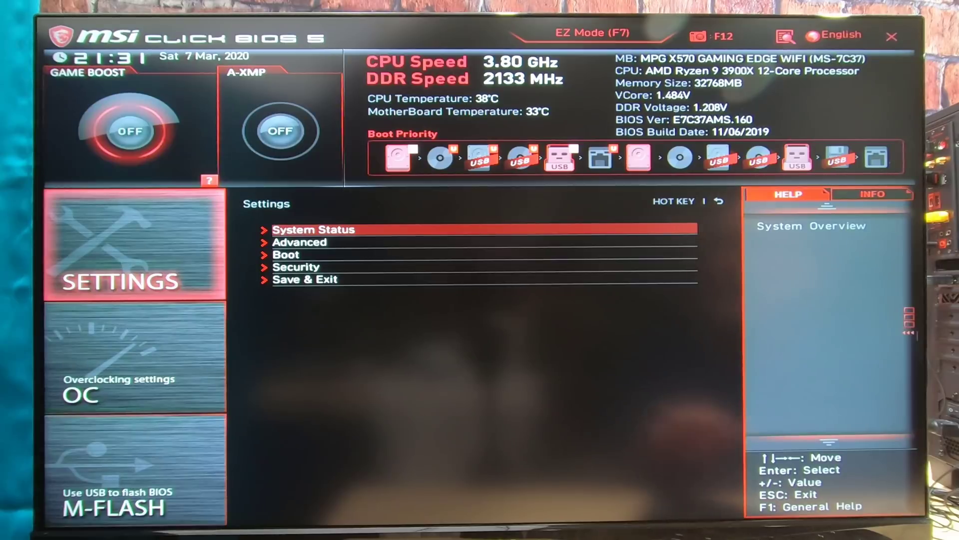
# Restore all settings to their default values from Save & Exit in the MSI Click BIOS 5 setup.
pyautogui.press('Down')
pyautogui.press('Down')
pyautogui.press('Down')
pyautogui.press('Down')
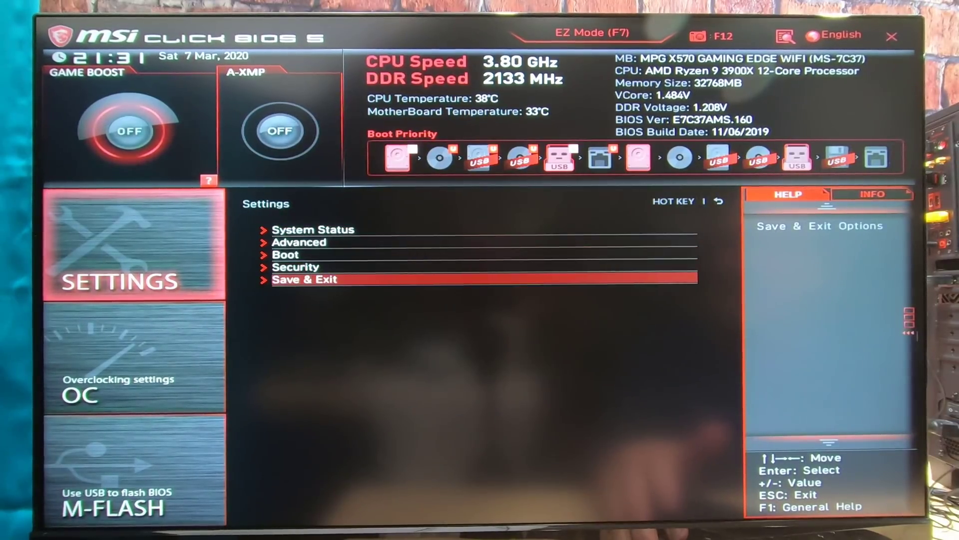
pyautogui.press('Return')
pyautogui.press('Down')
pyautogui.press('Down')
pyautogui.press('Down')
pyautogui.press('Down')
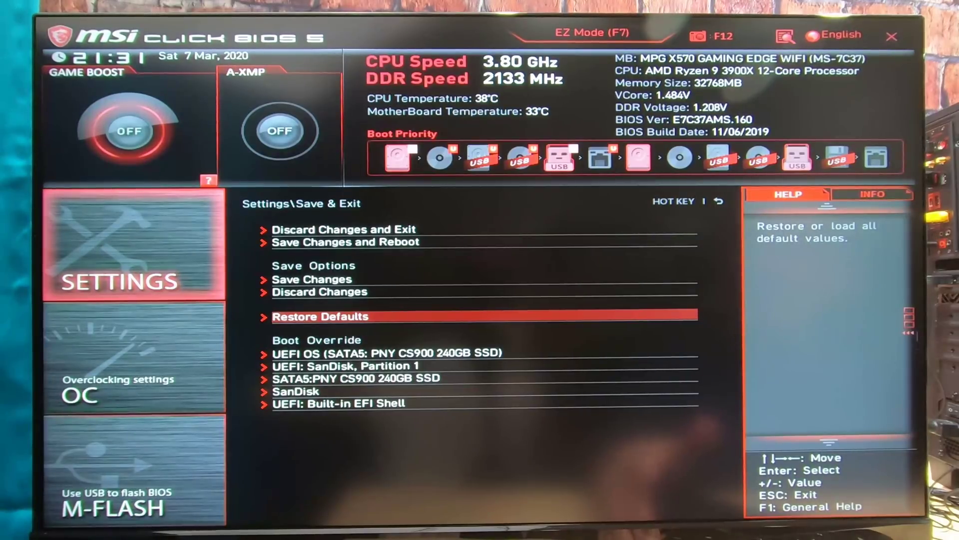
pyautogui.press('Return')
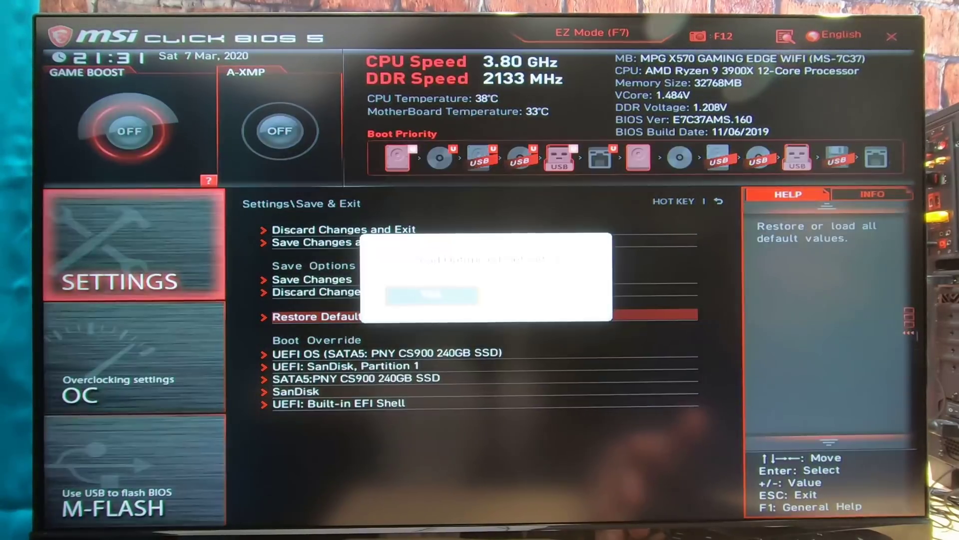
pyautogui.press('Return')
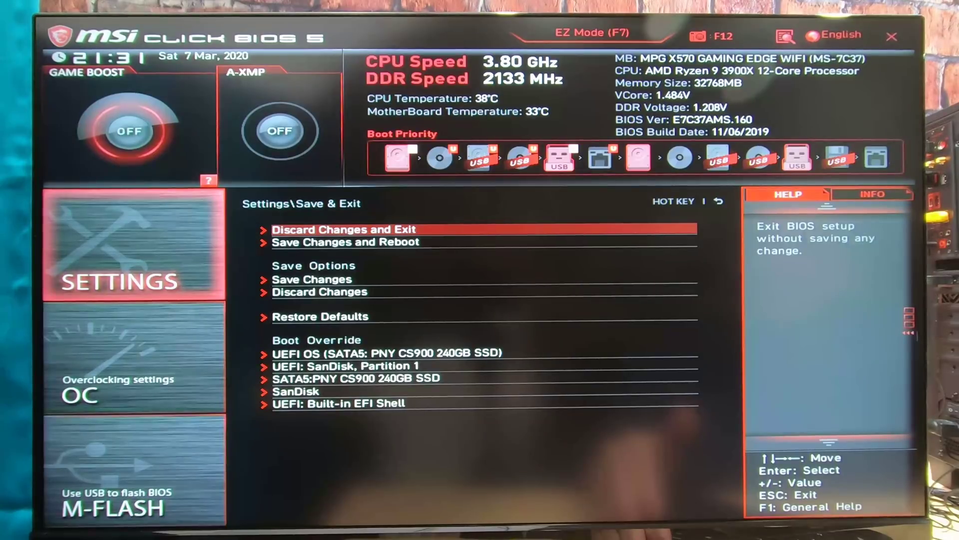
pyautogui.press('Escape')
# Look over the System Status page in the BIOS settings, including the SATA ports and system information.
pyautogui.press('Up')
pyautogui.press('Up')
pyautogui.press('Up')
pyautogui.press('Up')
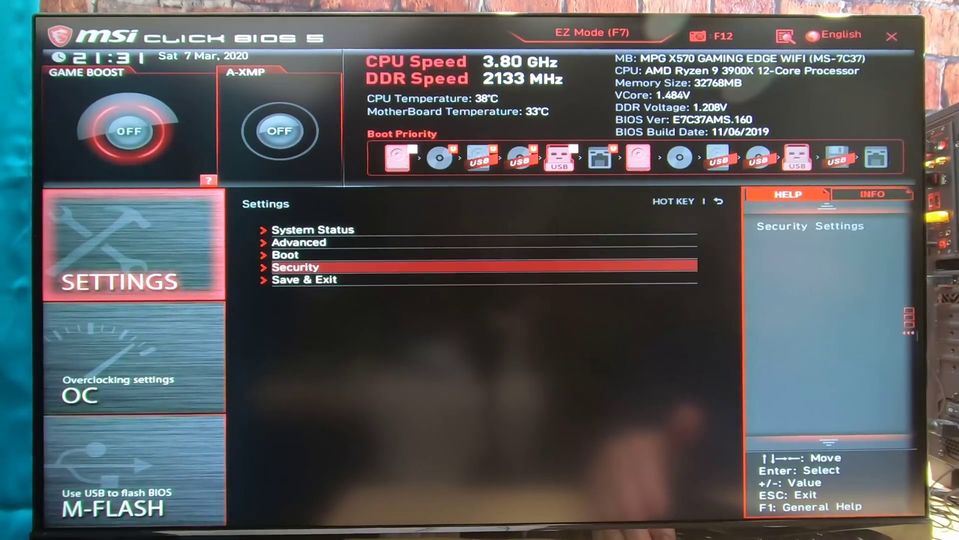
pyautogui.press('Return')
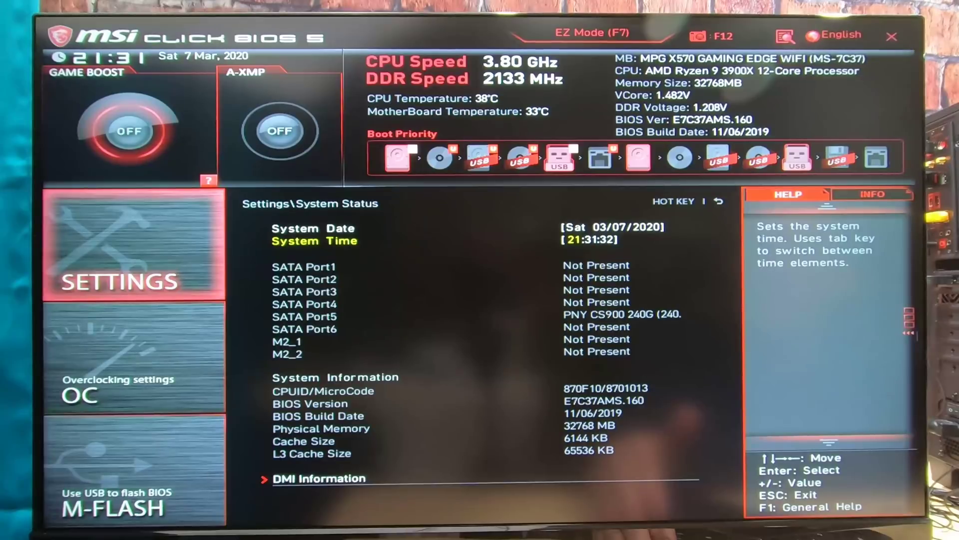
pyautogui.press('Up')
pyautogui.press('Down')
pyautogui.press('Up')
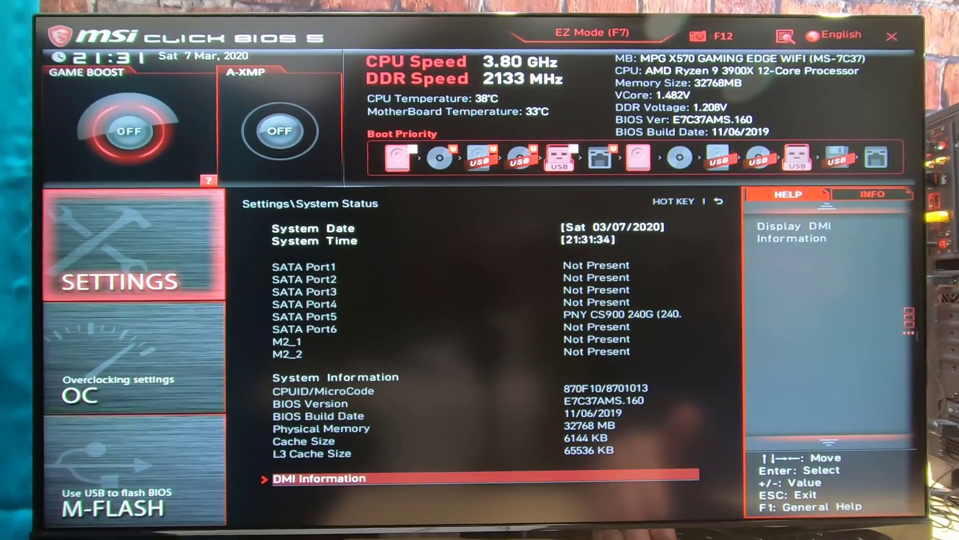
pyautogui.press('Escape')
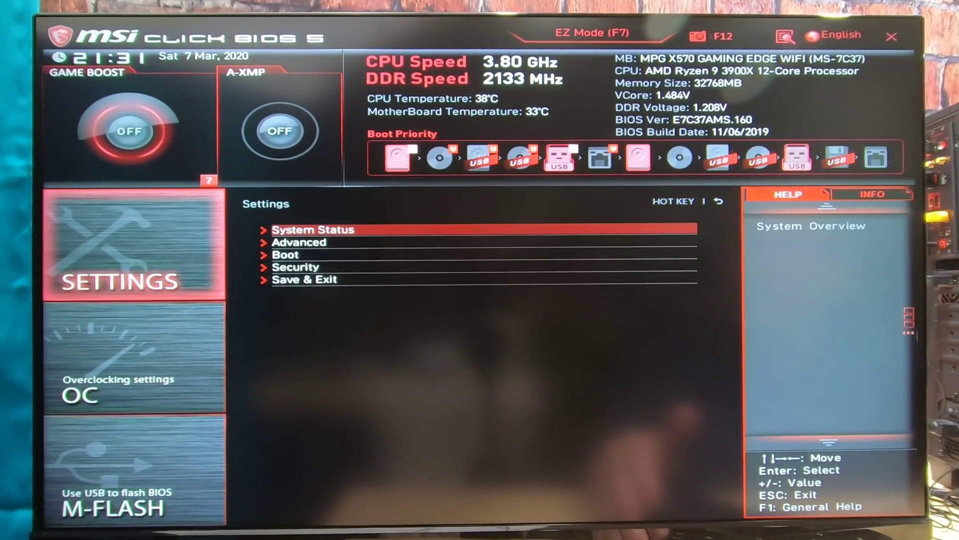
# Set Above 4G memory/Crypto Currency mining to Enabled in the advanced PCI Subsystem Settings.
pyautogui.press('Down')
pyautogui.press('Return')
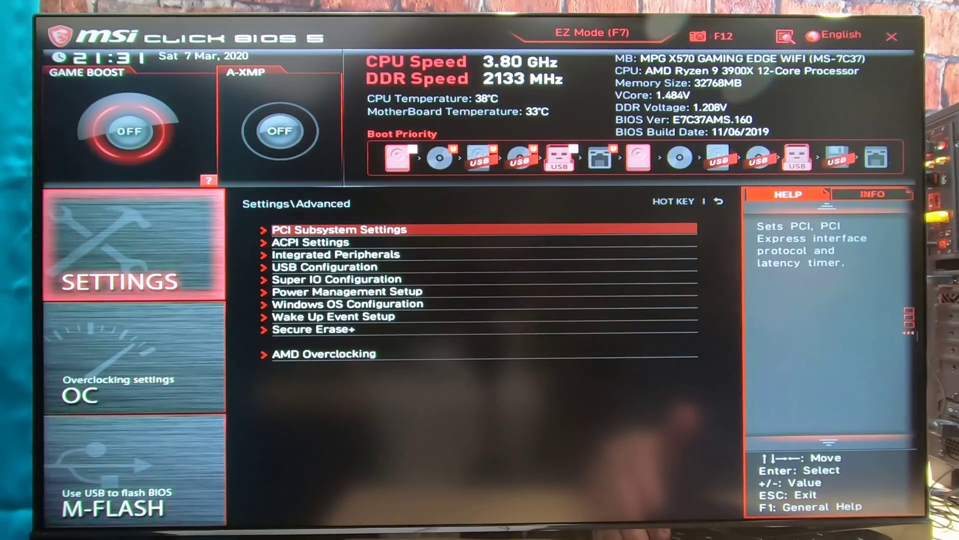
pyautogui.press('Return')
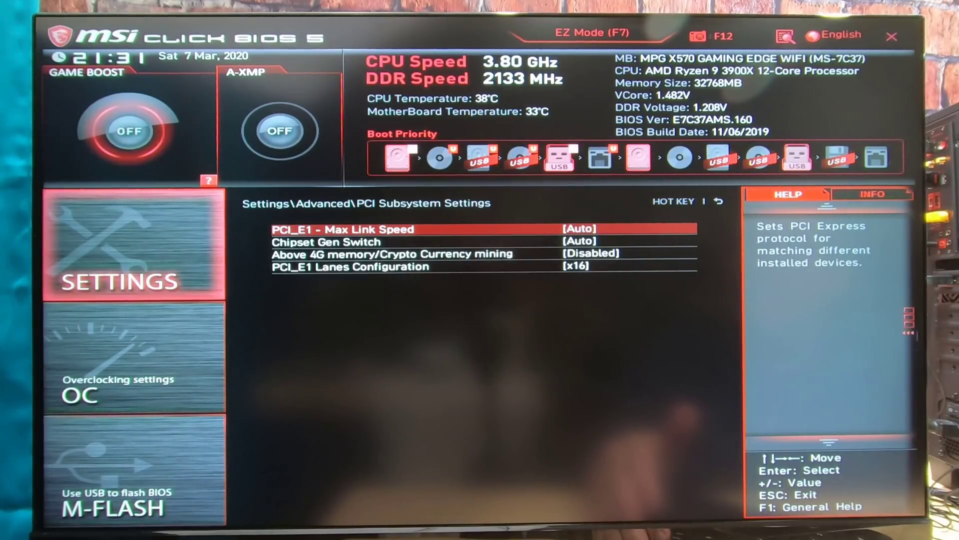
pyautogui.press('Down')
pyautogui.press('Down')
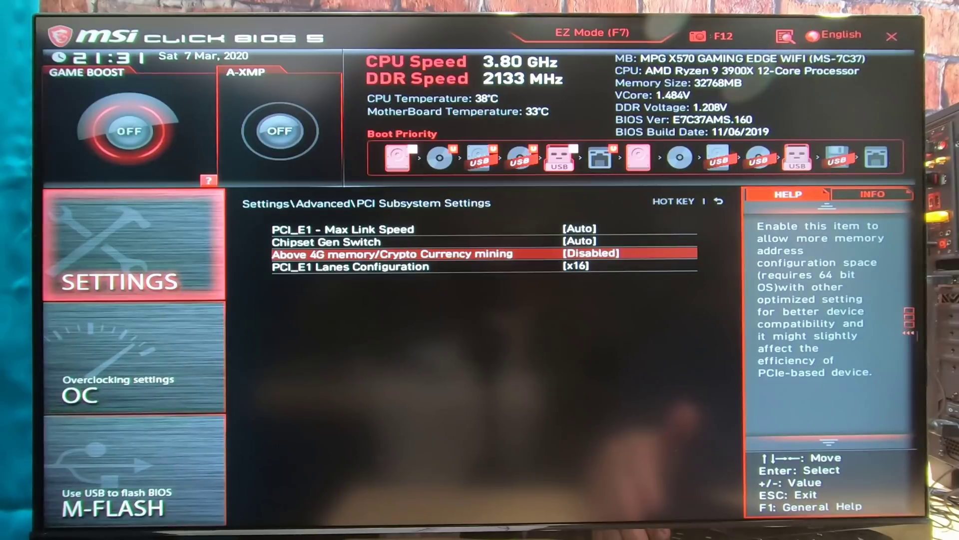
pyautogui.press('Return')
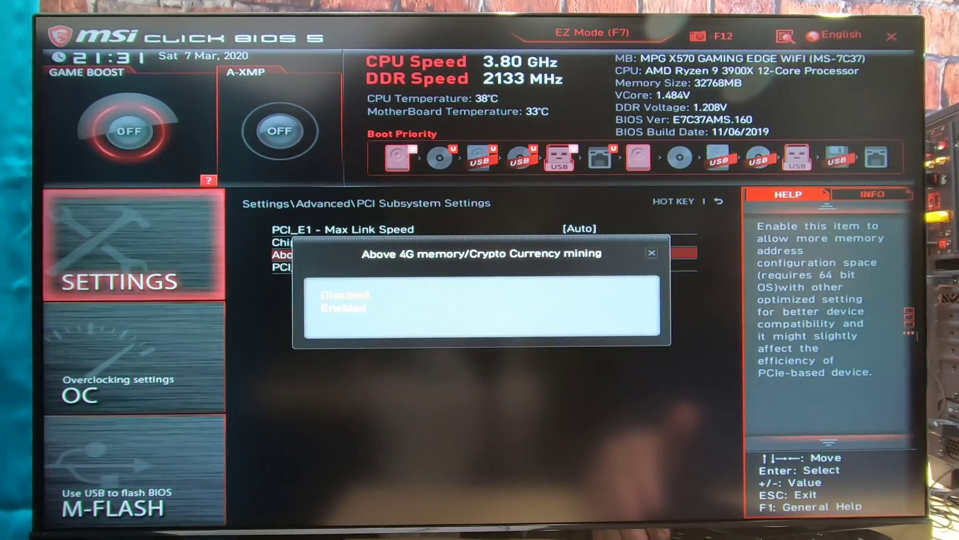
pyautogui.press('Down')
pyautogui.press('Return')
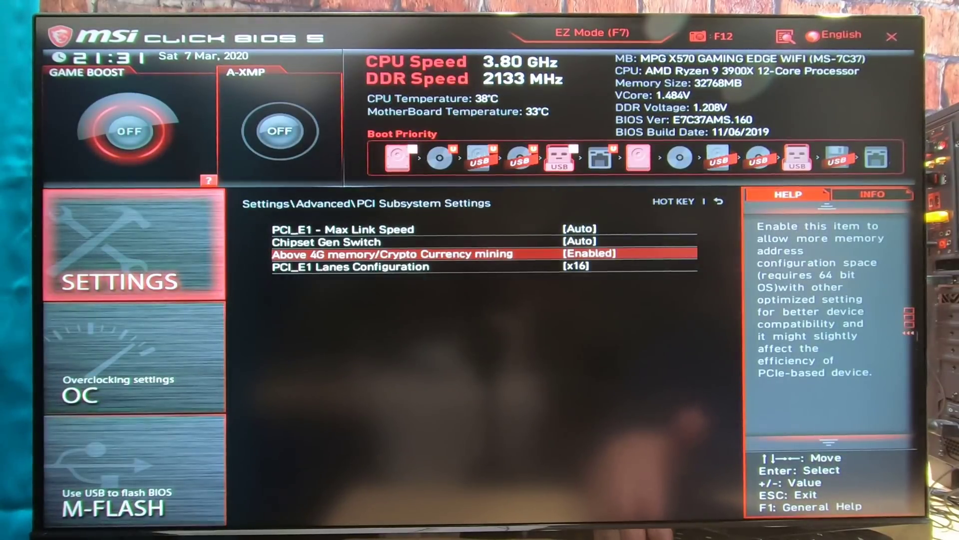
pyautogui.press('Escape')
# Examine the Power LED and CPU temperature alert options in the advanced ACPI Settings.
pyautogui.press('Down')
pyautogui.press('Return')
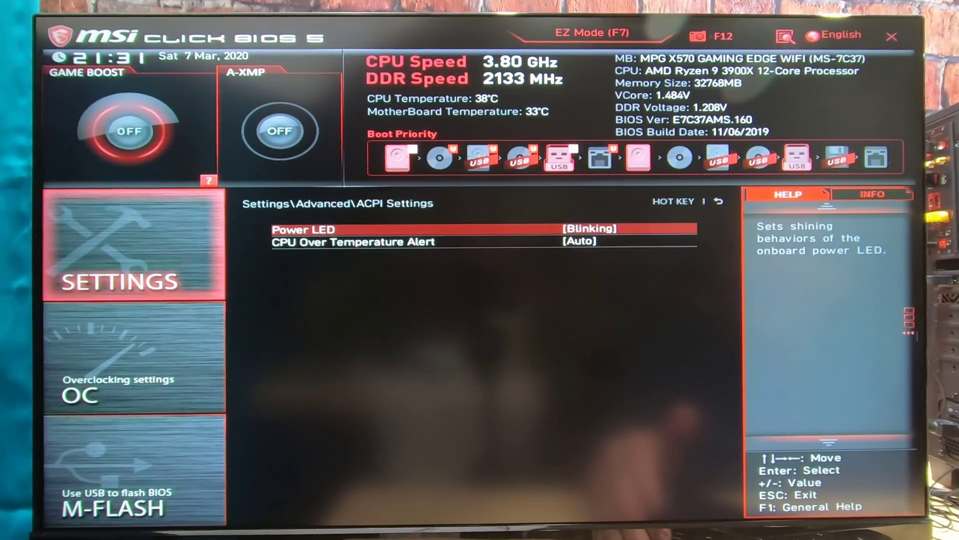
pyautogui.press('Escape')
# Set Onboard Wi-Fi Module Control to Disabled in the advanced Integrated Peripherals settings.
pyautogui.press('Down')
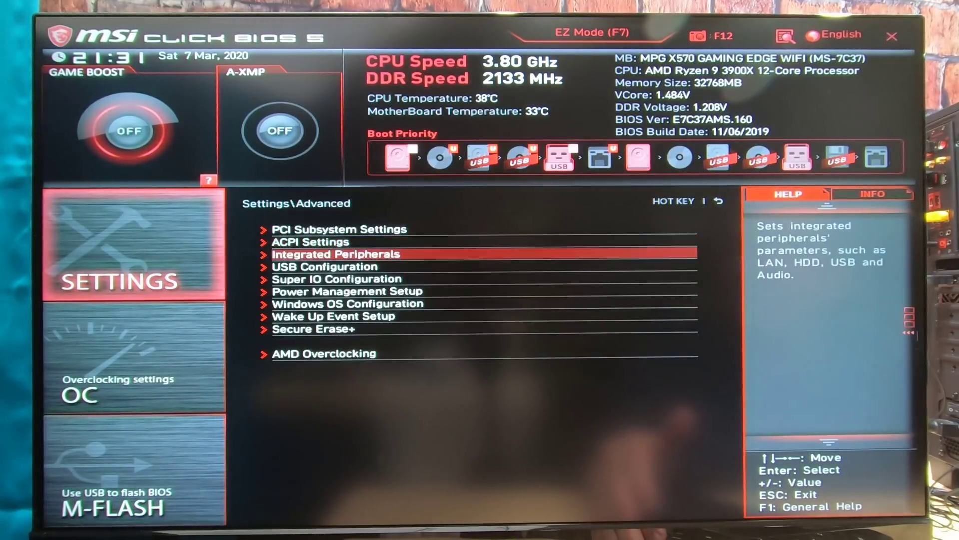
pyautogui.press('Return')
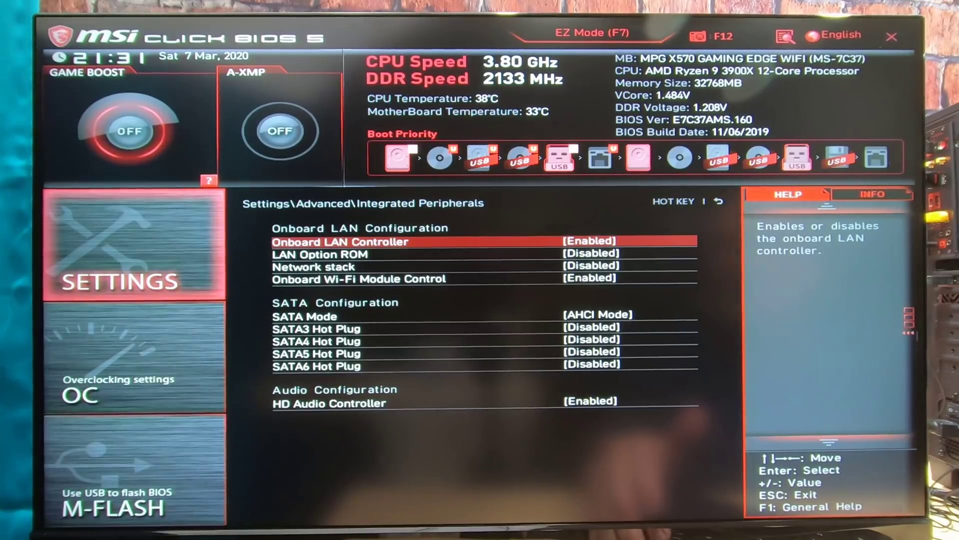
pyautogui.press('Down')
pyautogui.press('Down')
pyautogui.press('Down')
pyautogui.press('Return')
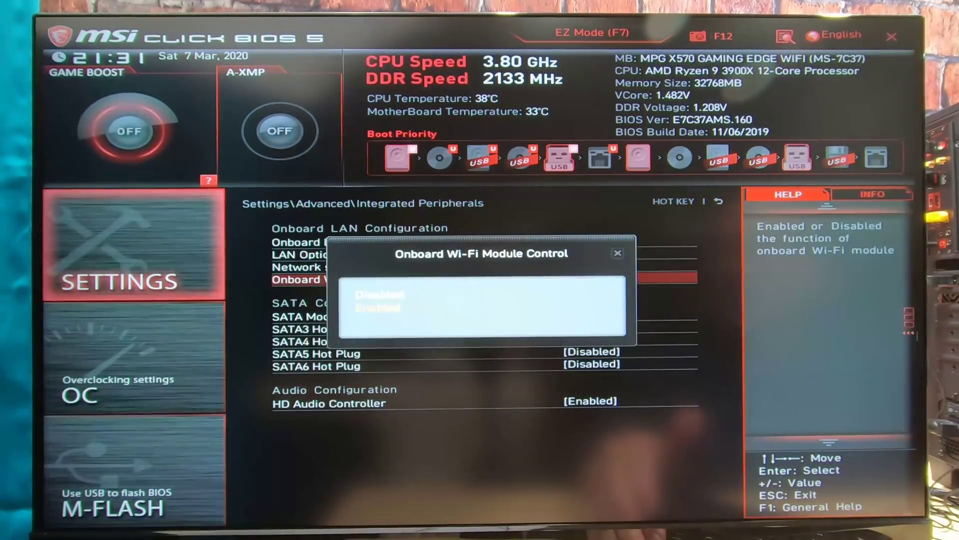
pyautogui.press('Return')
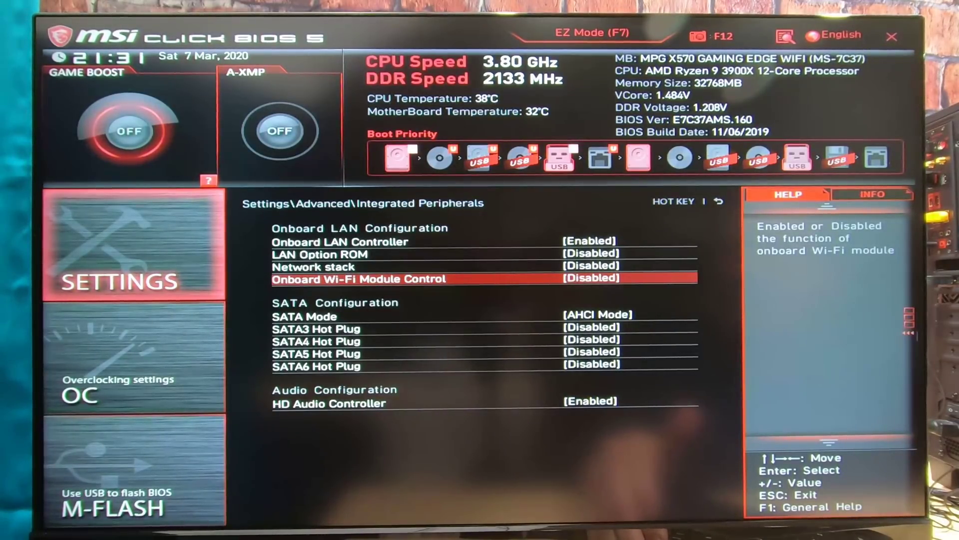
# Review the SATA Mode, SATA Hot Plug, LAN and HD Audio Controller settings under Integrated Peripherals.
pyautogui.press('Down')
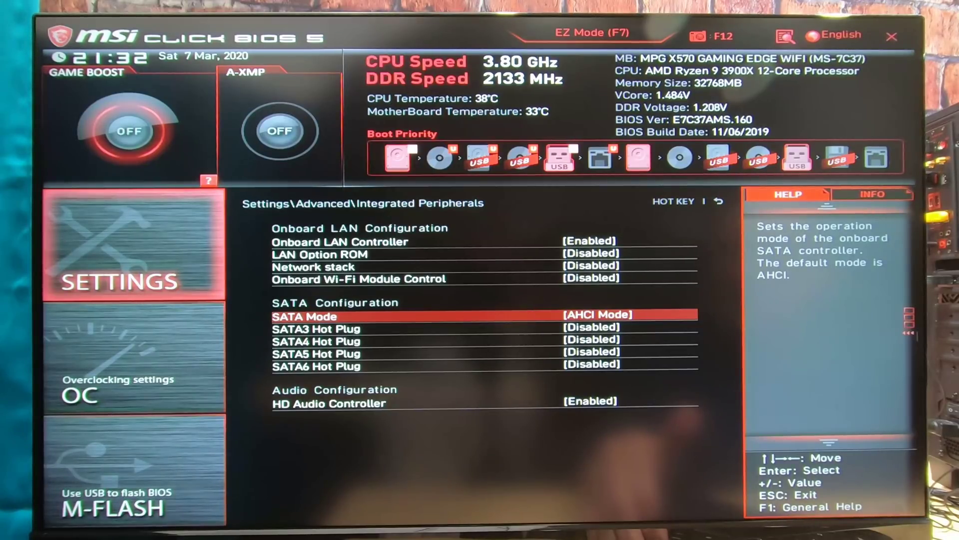
pyautogui.press('Down')
pyautogui.press('Down')
pyautogui.press('Down')
pyautogui.press('Down')
pyautogui.press('Down')
pyautogui.press('Down')
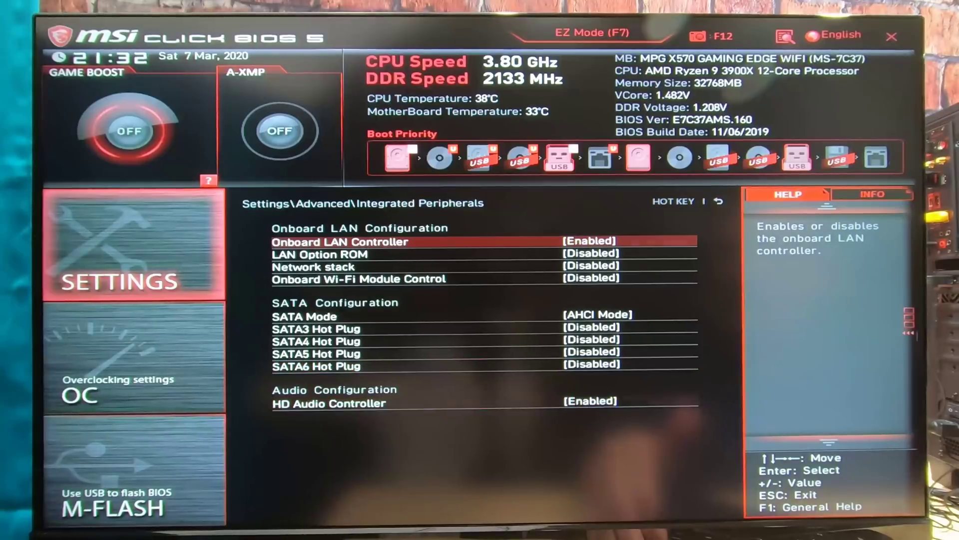
pyautogui.press('Up')
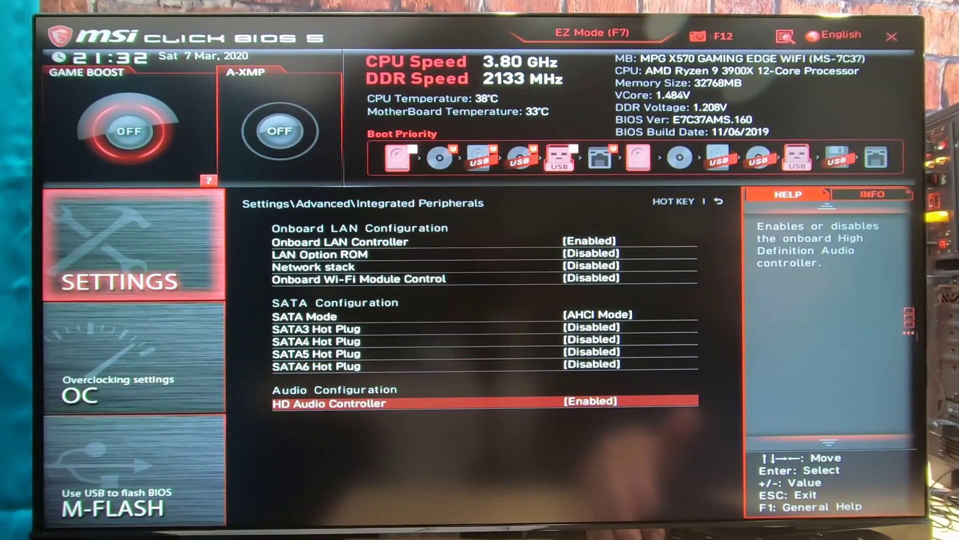
pyautogui.press('Escape')
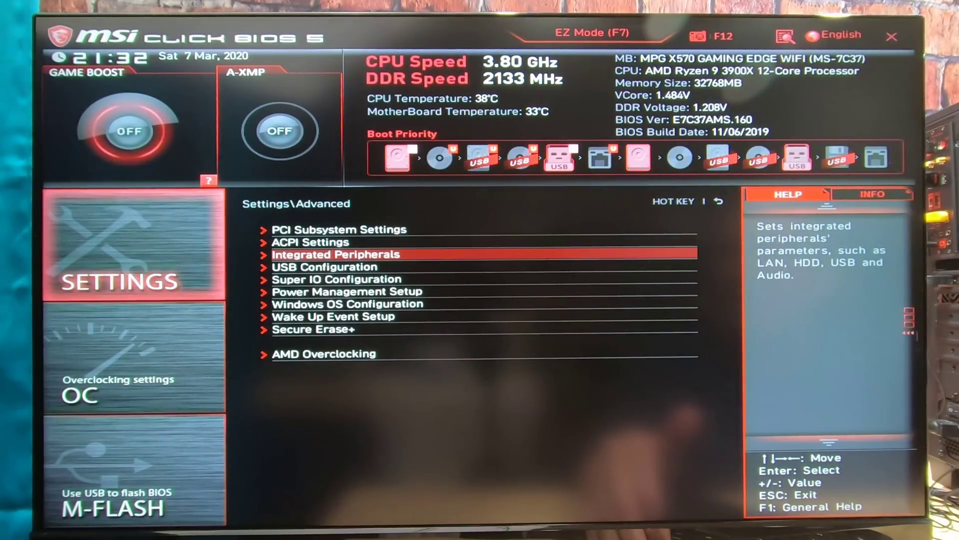
# Review the XHCI Hand-off and Legacy USB Support settings in the advanced USB Configuration.
pyautogui.press('Down')
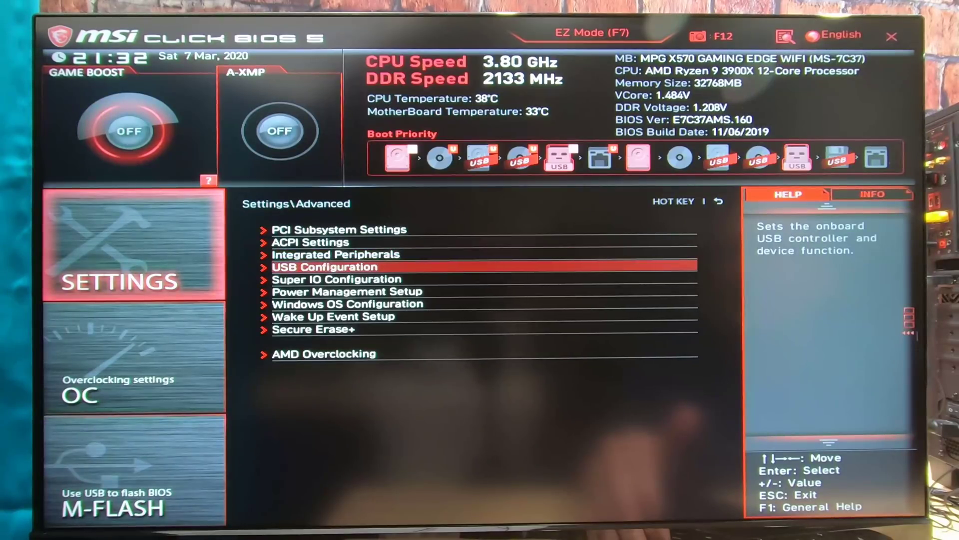
pyautogui.press('Return')
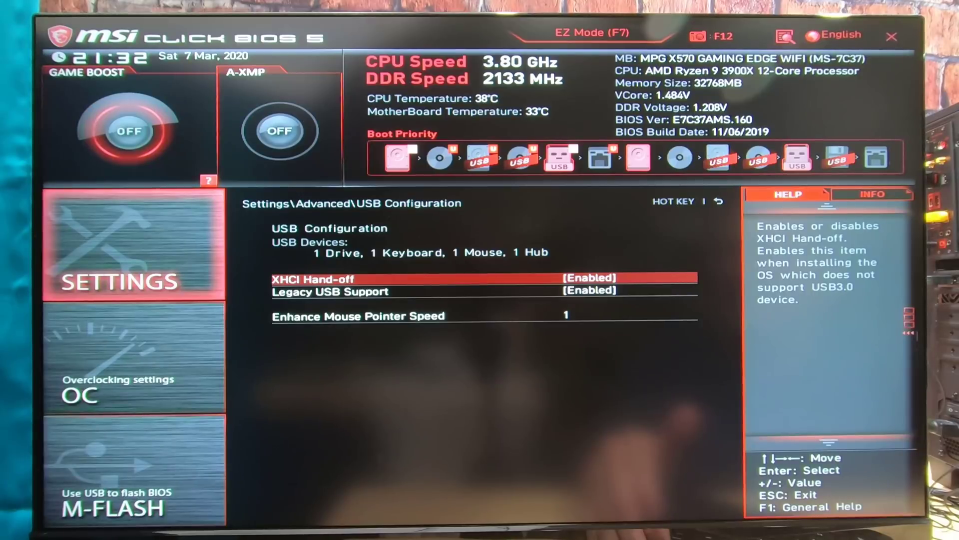
pyautogui.press('Escape')
# Set Serial(COM) Port 0 to Disabled in the advanced Super IO Configuration.
pyautogui.press('Down')
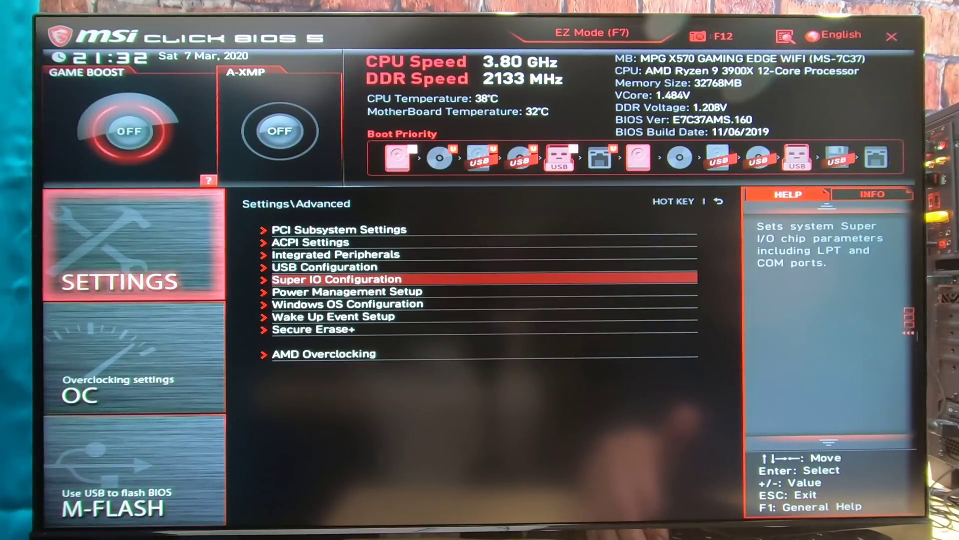
pyautogui.press('Return')
pyautogui.press('Return')
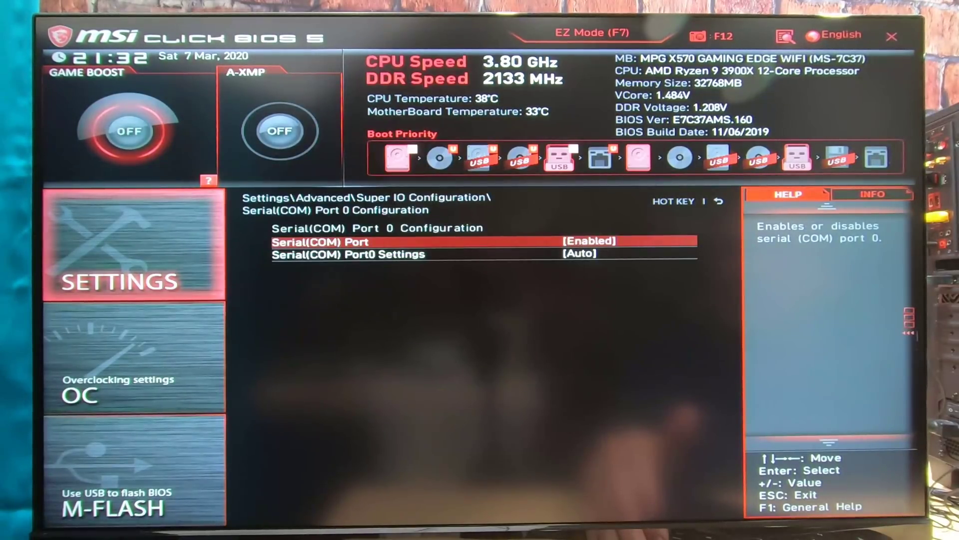
pyautogui.press('Return')
pyautogui.press('Up')
pyautogui.press('Return')
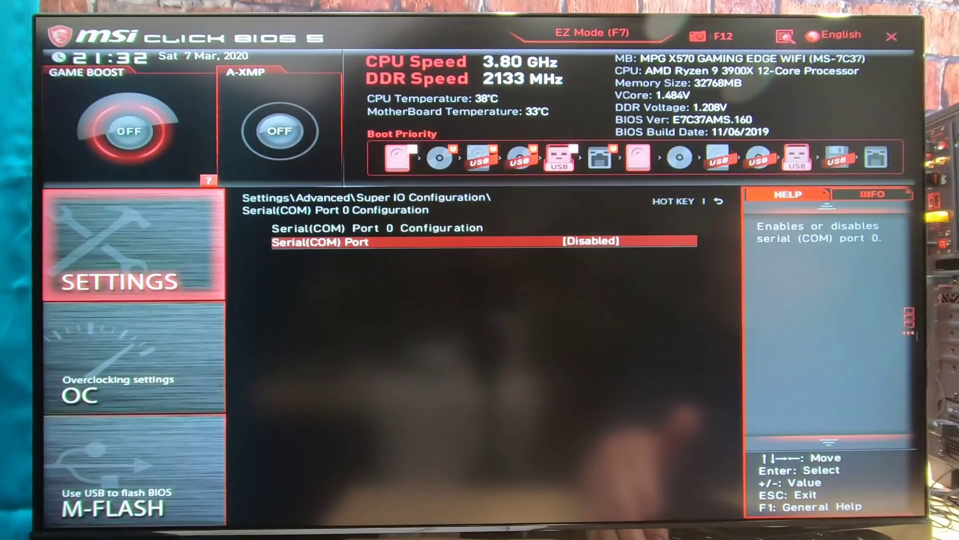
pyautogui.press('Escape')
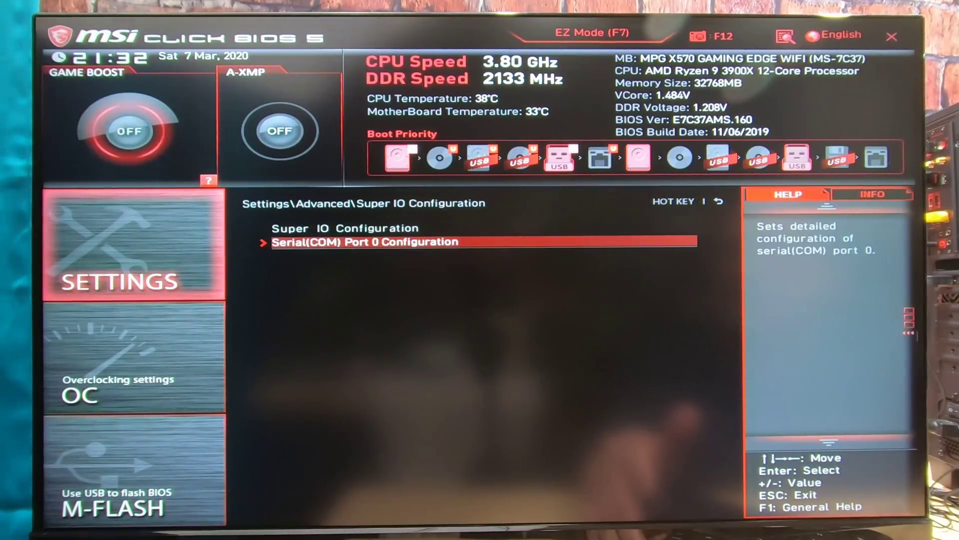
pyautogui.press('Escape')
# Set ErP Ready to Enabled in the advanced Power Management Setup.
pyautogui.press('Down')
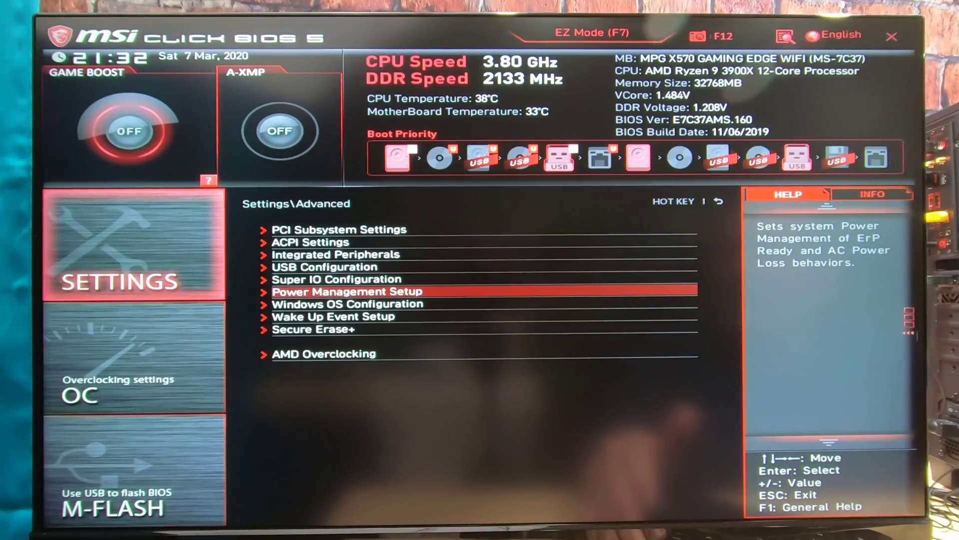
pyautogui.press('Return')
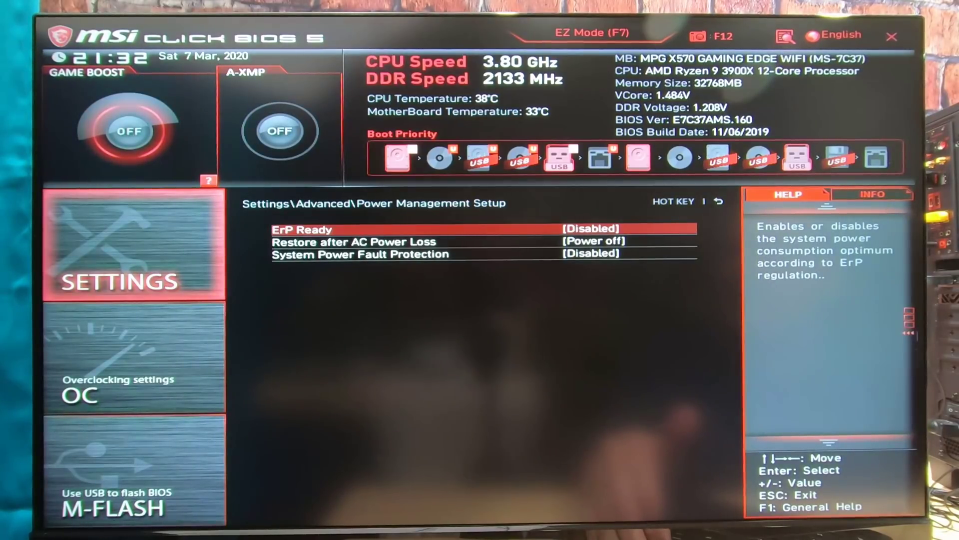
pyautogui.press('Return')
pyautogui.press('Down')
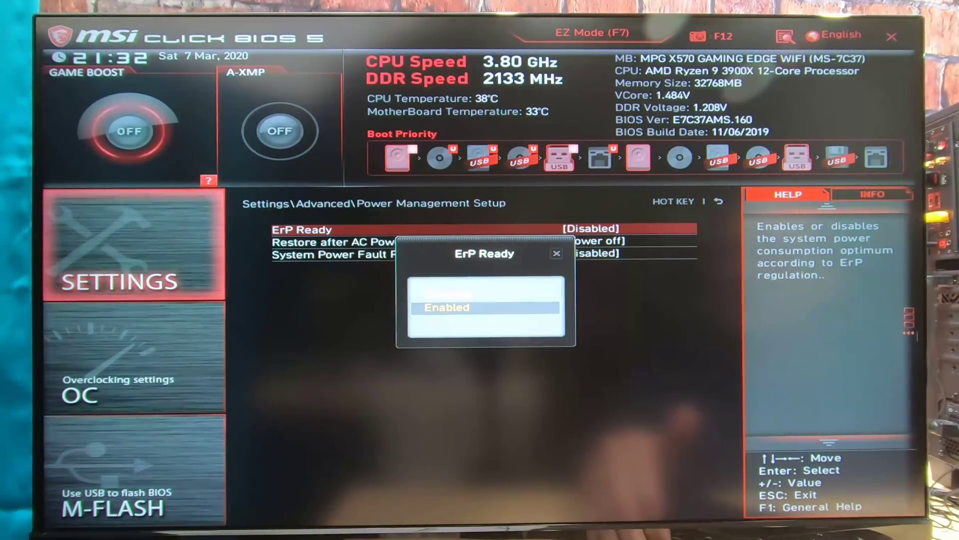
pyautogui.press('Return')
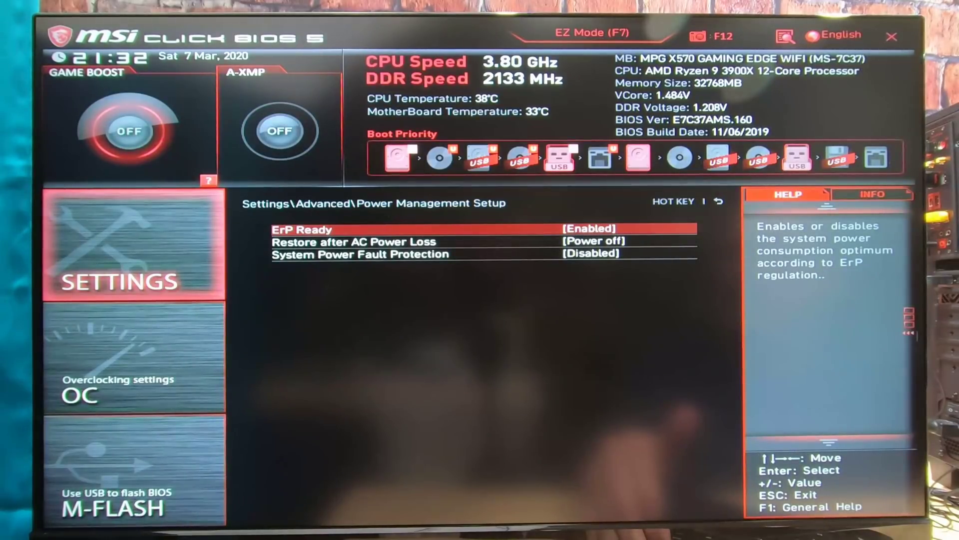
pyautogui.press('Escape')
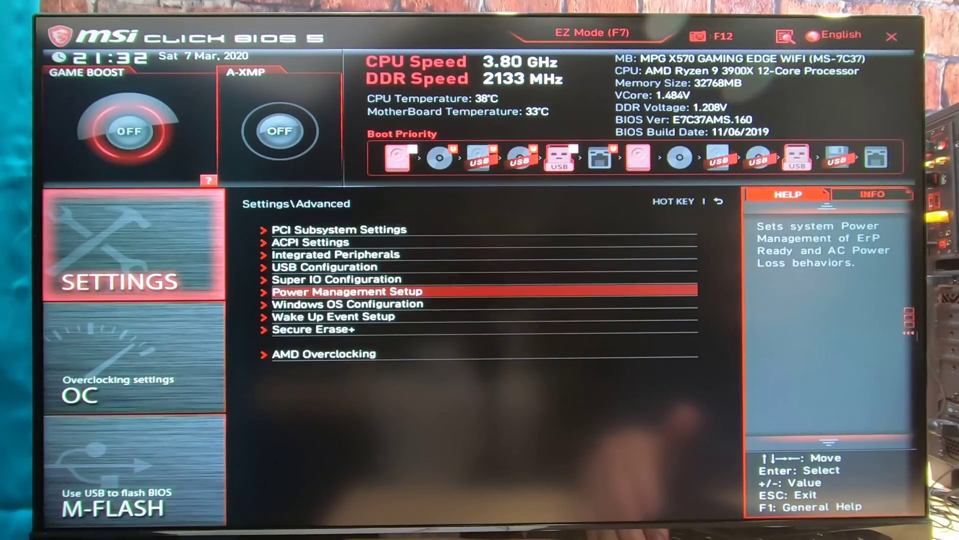
# Set BIOS UEFI/CSM Mode to UEFI in the advanced Windows OS Configuration.
pyautogui.press('Down')
pyautogui.press('Return')
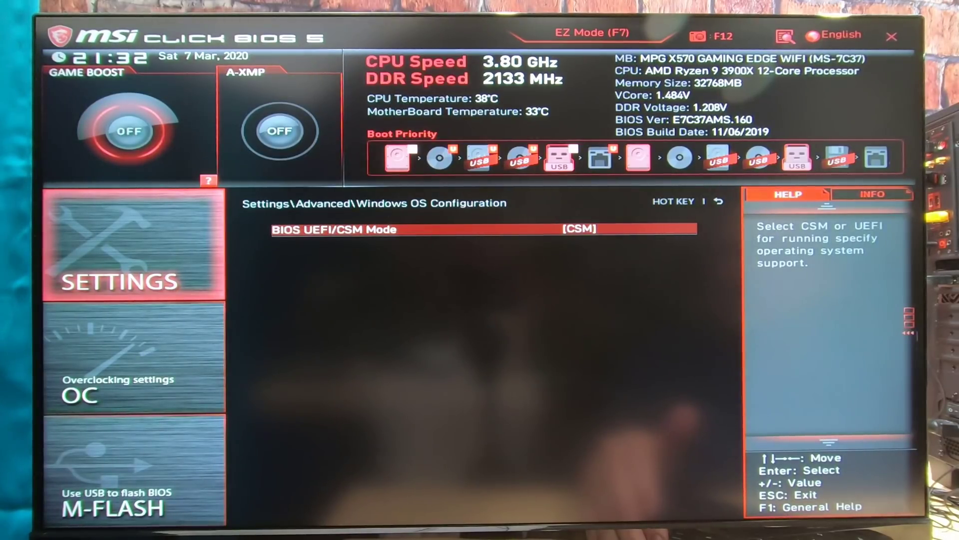
pyautogui.press('Return')
pyautogui.press('Down')
pyautogui.press('Return')
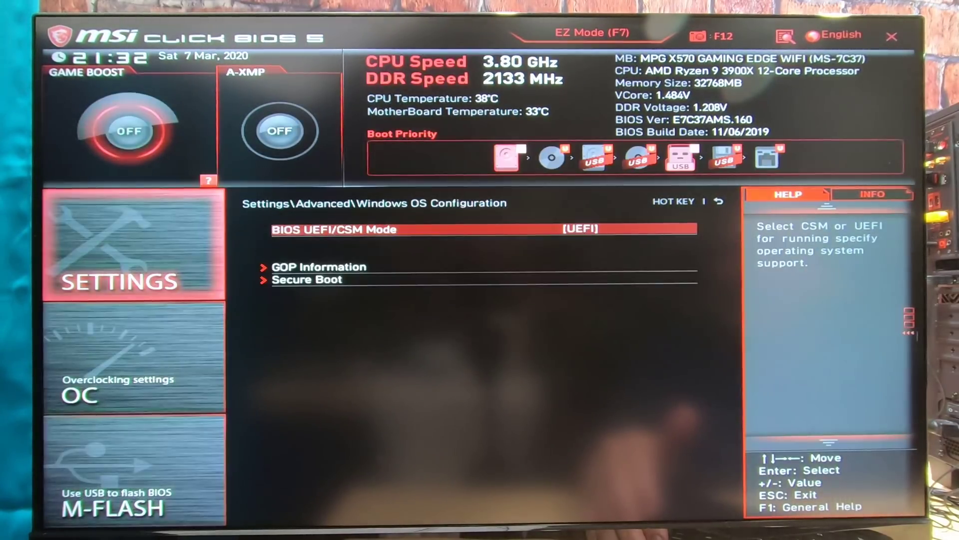
# Check the Secure Boot state and mode under Windows OS Configuration.
pyautogui.press('Down')
pyautogui.press('Down')
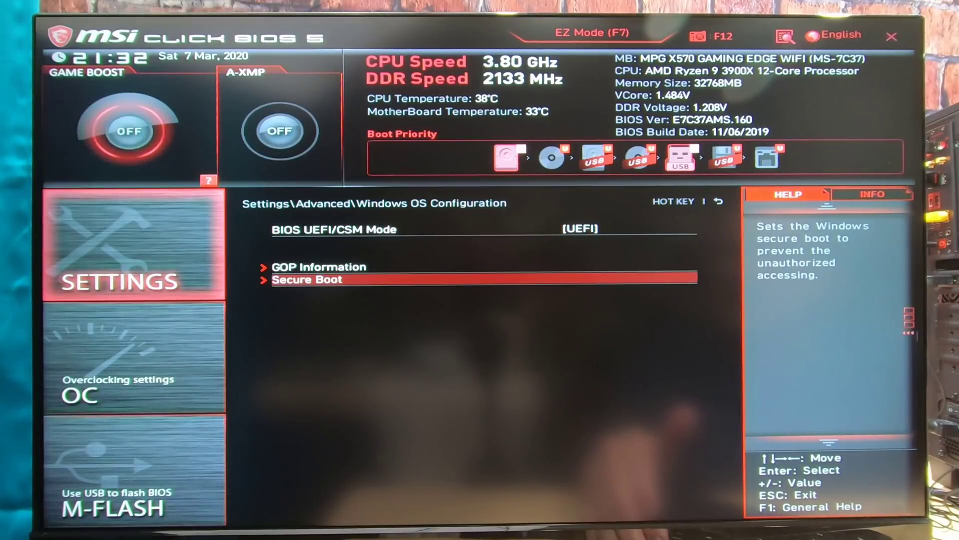
pyautogui.press('Return')
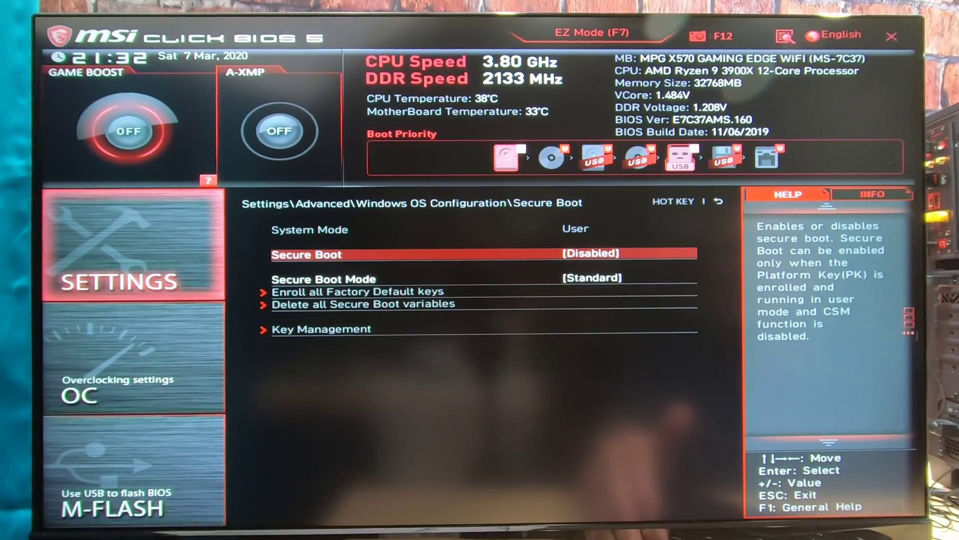
pyautogui.press('Escape')
pyautogui.press('Escape')
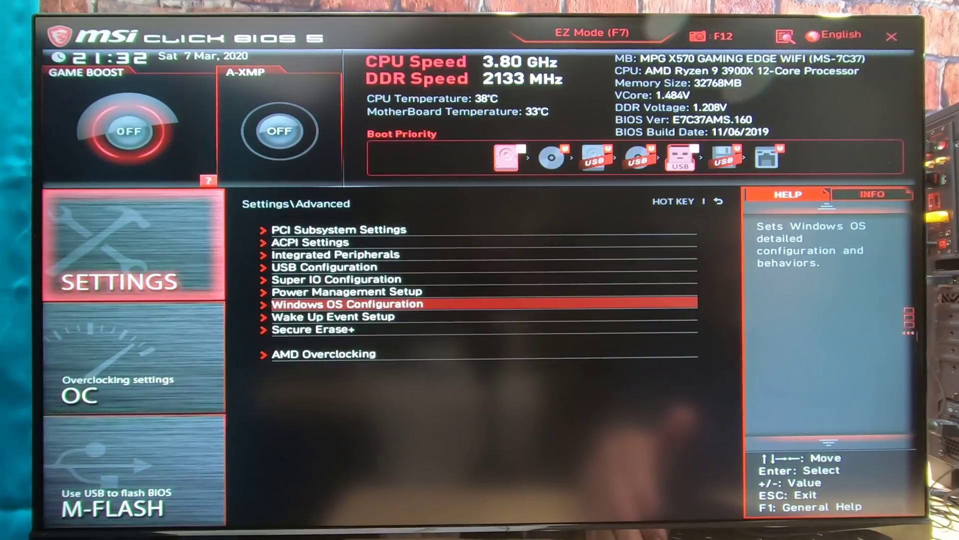
# Set Resume By RTC Alarm to Enabled in the advanced Wake Up Event Setup.
pyautogui.press('Down')
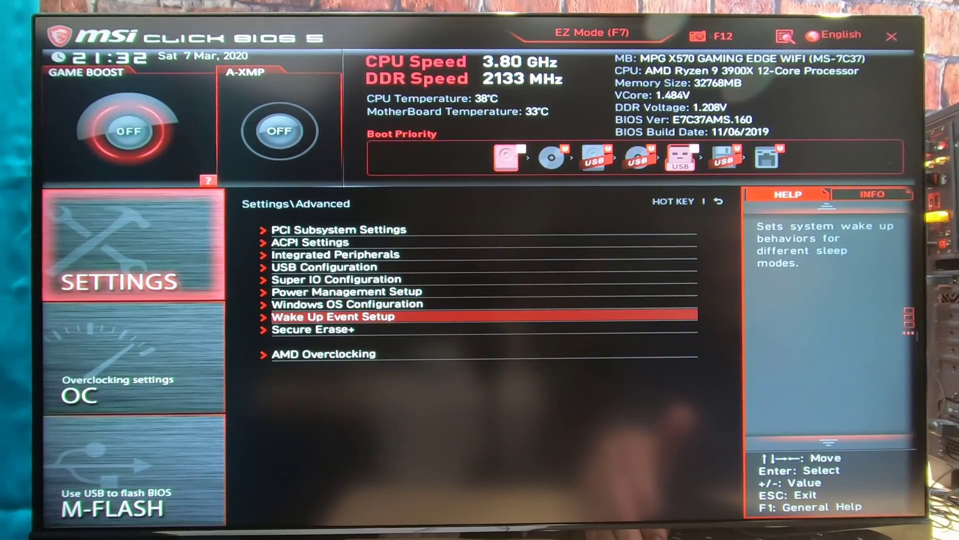
pyautogui.press('Return')
pyautogui.press('Down')
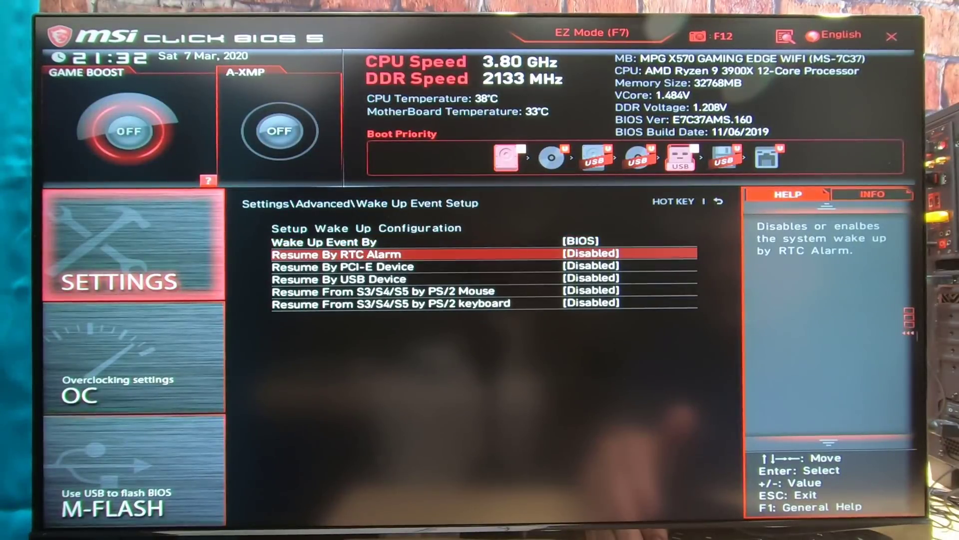
pyautogui.press('Return')
pyautogui.press('Down')
pyautogui.press('Return')
# Set Resume By PCI-E Device and Resume By USB Device to Enabled in the Wake Up Event Setup.
pyautogui.press('Down')
pyautogui.press('Down')
pyautogui.press('Down')
pyautogui.press('Down')
pyautogui.press('Down')
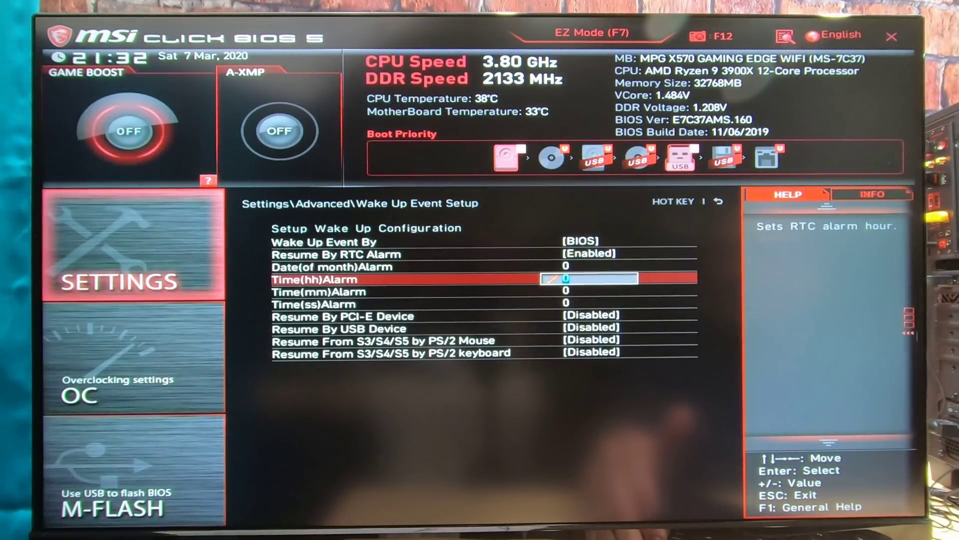
pyautogui.press('Return')
pyautogui.press('Down')
pyautogui.press('Return')
pyautogui.press('Down')
pyautogui.press('Return')
pyautogui.press('Down')
pyautogui.press('Return')
# Set Resume From S3/S4/S5 by PS/2 Mouse to Enabled and by PS/2 keyboard to Any Key.
pyautogui.press('Down')
pyautogui.press('Return')
pyautogui.press('Down')
pyautogui.press('Return')
pyautogui.press('Down')
pyautogui.press('Return')
pyautogui.press('Down')
pyautogui.press('Return')
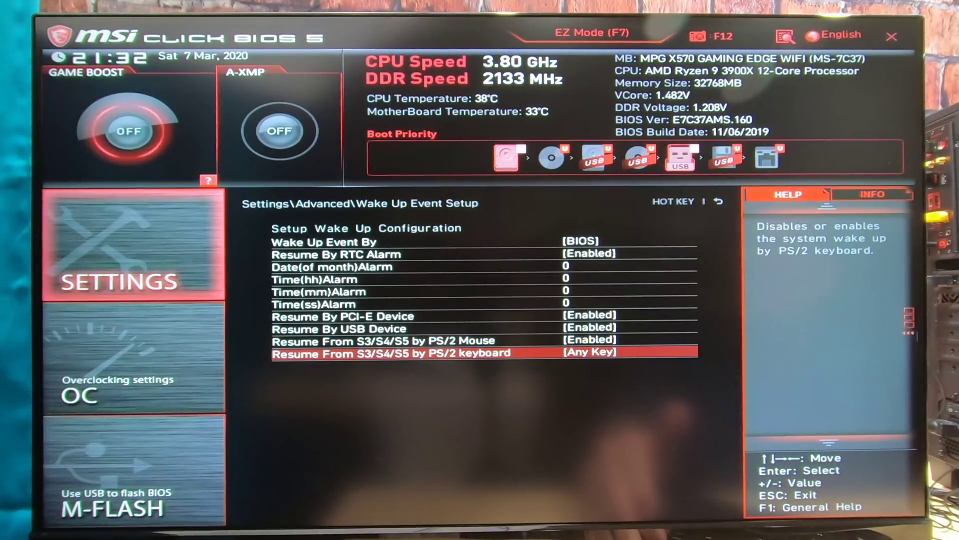
pyautogui.press('Escape')
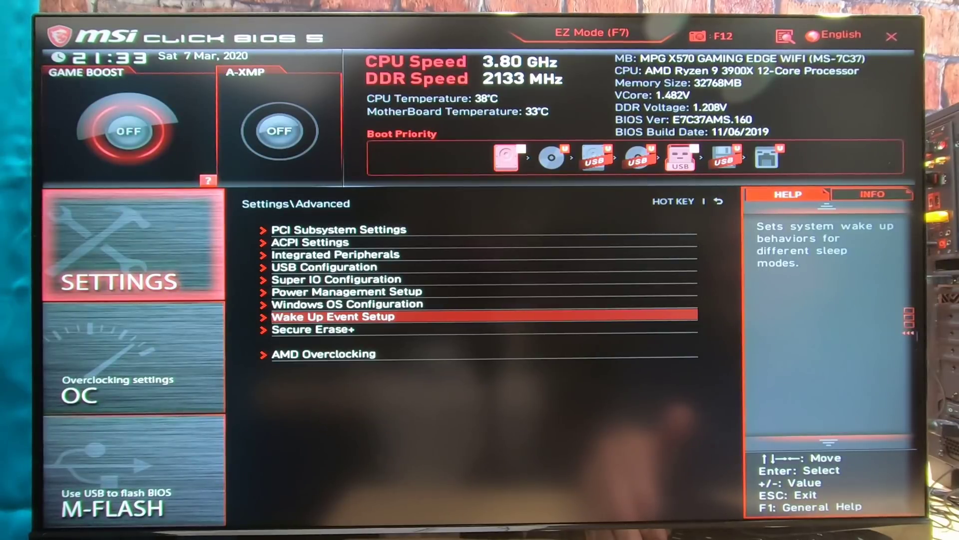
# Review the boot configuration and the fixed boot order priorities in the Boot settings.
pyautogui.press('Escape')
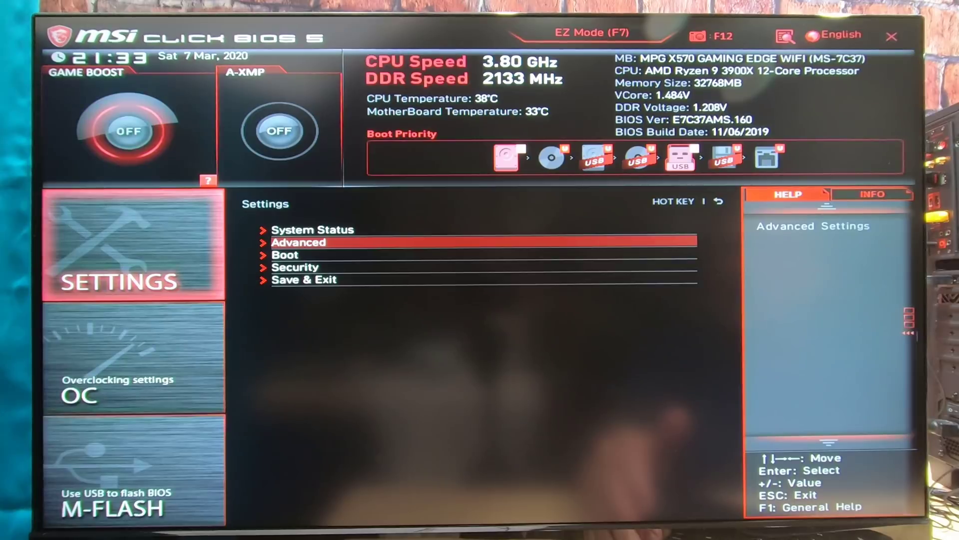
pyautogui.press('Down')
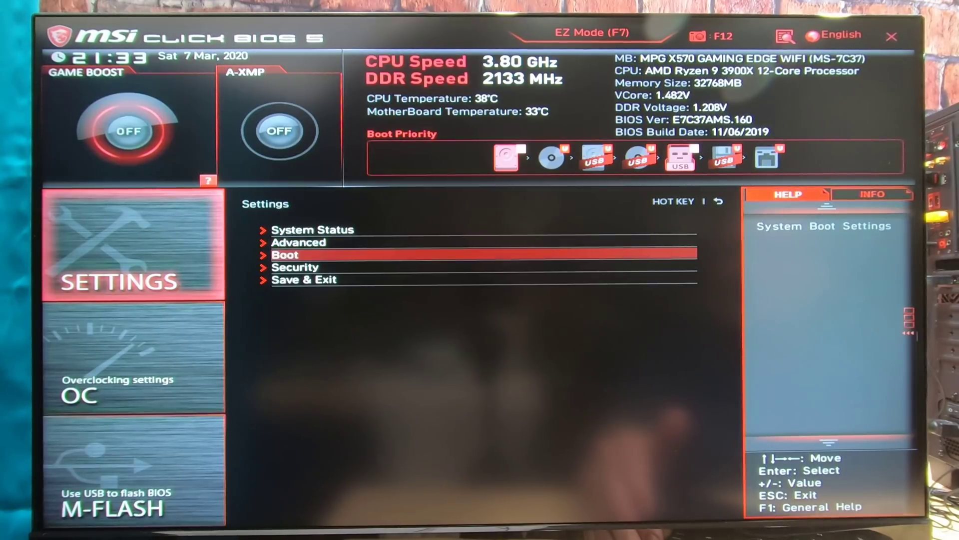
pyautogui.press('Return')
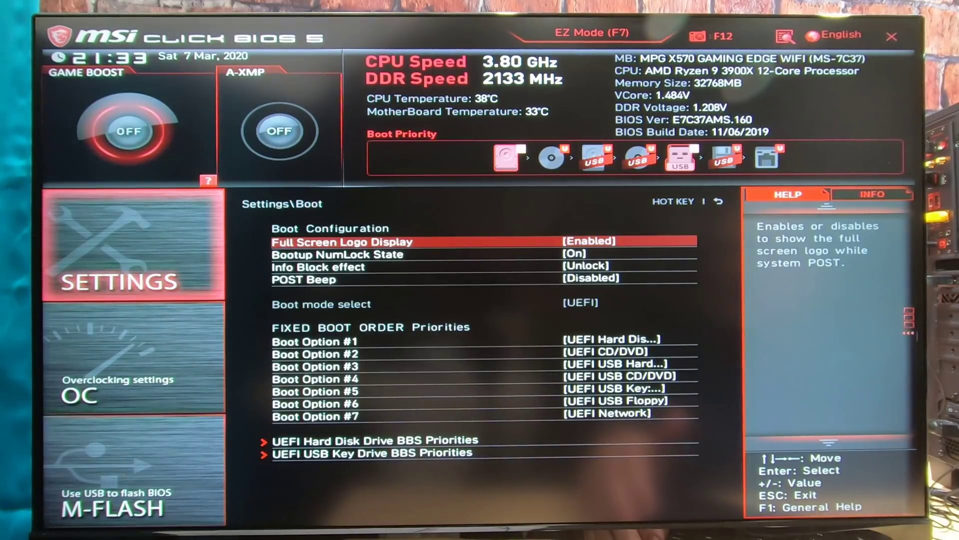
pyautogui.press('Down')
pyautogui.press('Down')
pyautogui.press('Down')
pyautogui.press('Down')
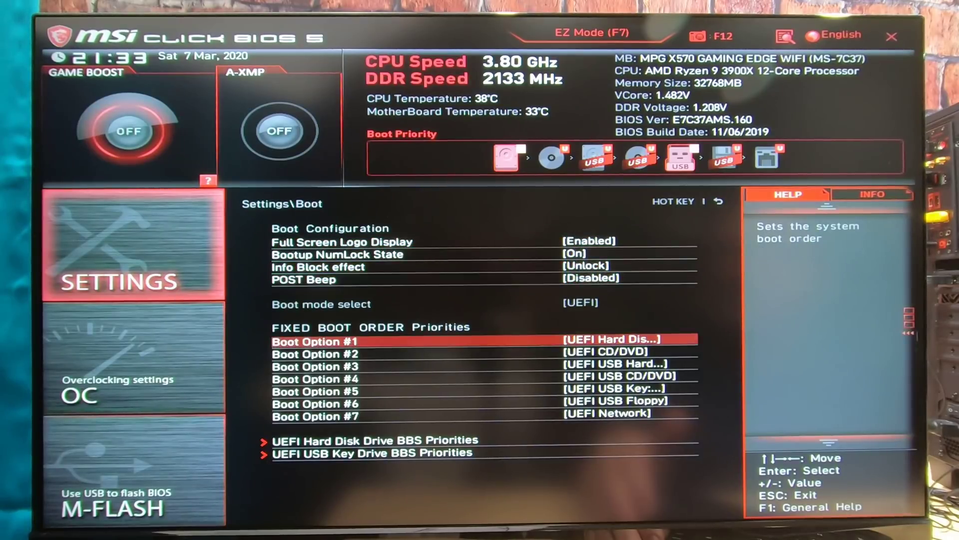
pyautogui.press('Down')
pyautogui.press('Down')
pyautogui.press('Down')
pyautogui.press('Down')
pyautogui.press('Down')
pyautogui.press('Down')
pyautogui.press('Down')
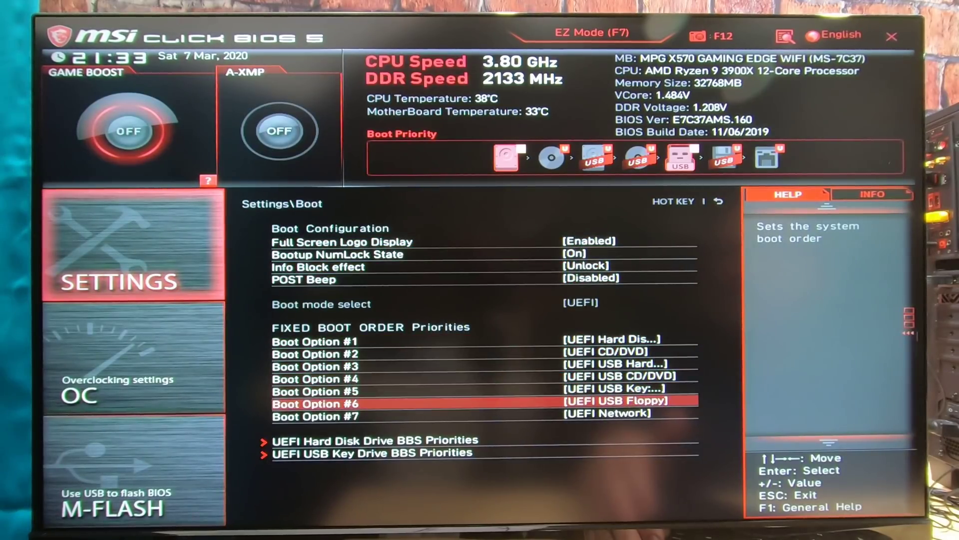
# Set Boot Option #1 to UEFI USB Key:UEFI: SanDisk, Partition 1 in the fixed boot order.
pyautogui.press('Up')
pyautogui.press('Up')
pyautogui.press('Up')
pyautogui.press('Up')
pyautogui.press('Up')
pyautogui.press('Up')
pyautogui.press('Up')
pyautogui.press('Up')
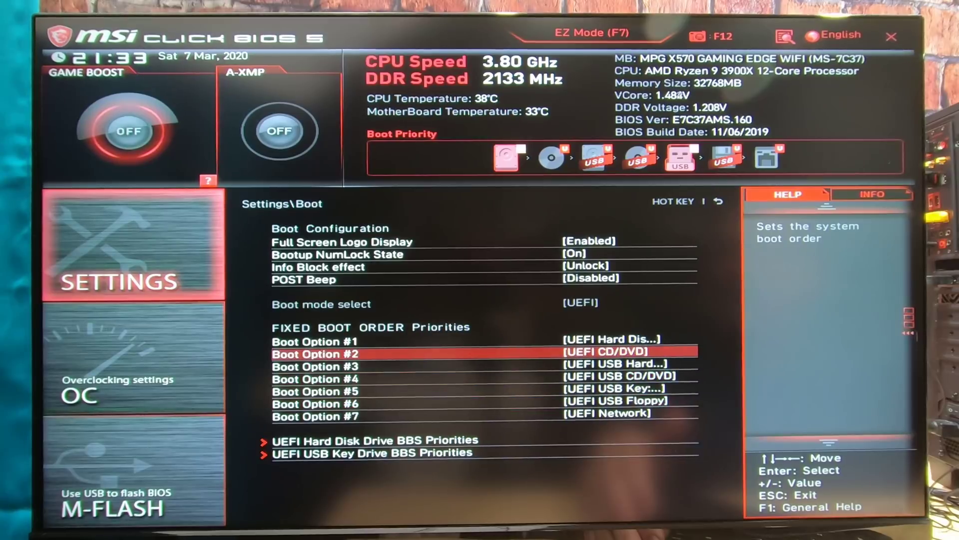
pyautogui.press('Return')
pyautogui.press('Down')
pyautogui.press('Down')
pyautogui.press('Down')
pyautogui.press('Down')
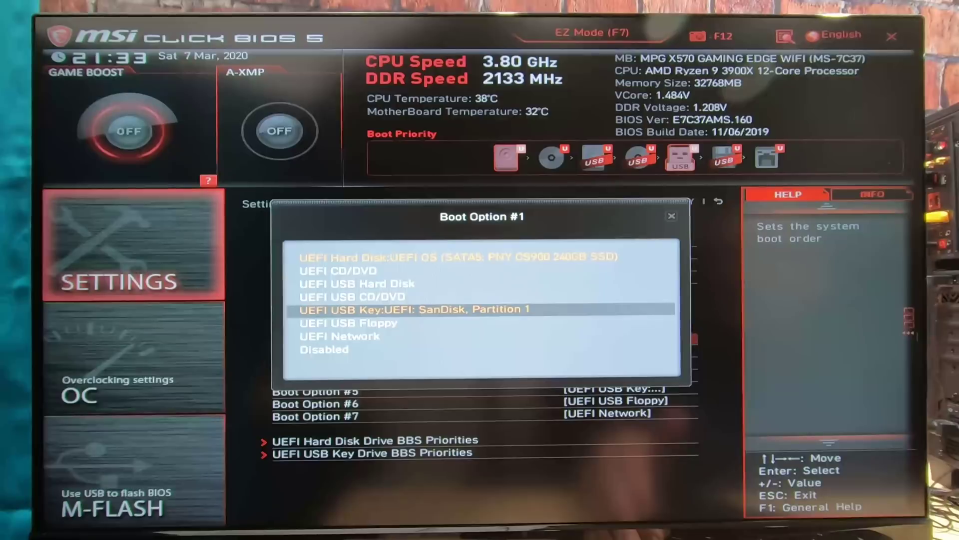
pyautogui.press('Return')
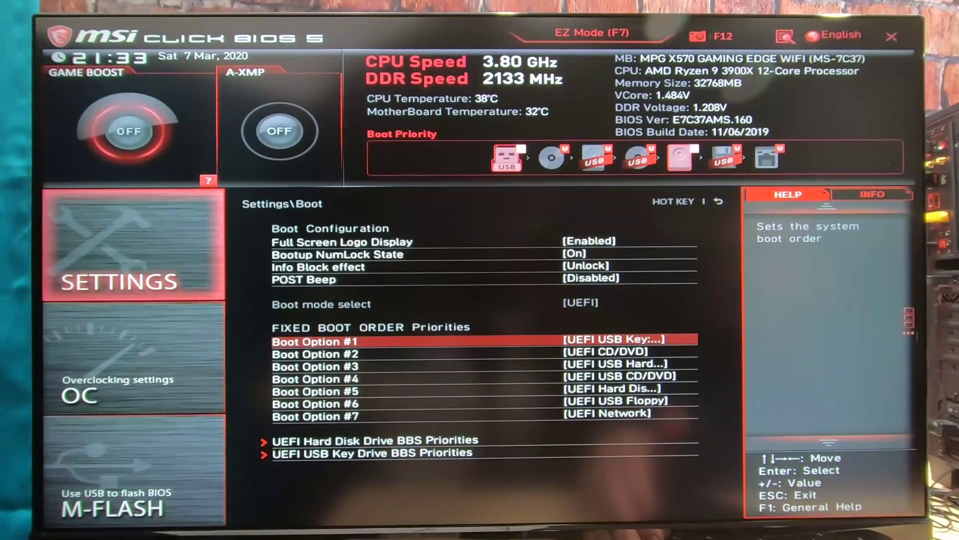
pyautogui.press('Escape')
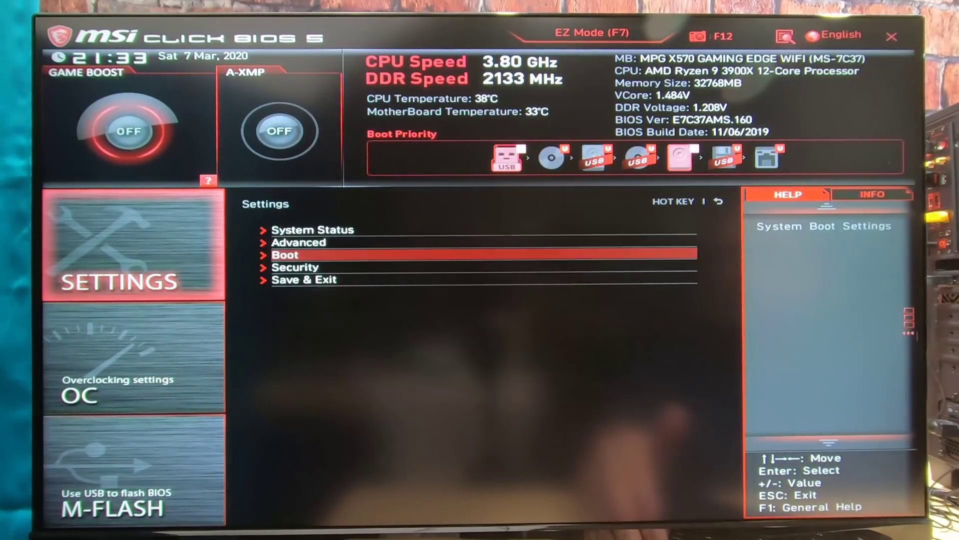
# Review the administrator password, Trusted Computing and Chassis Intrusion entries in the Security settings.
pyautogui.press('Down')
pyautogui.press('Return')
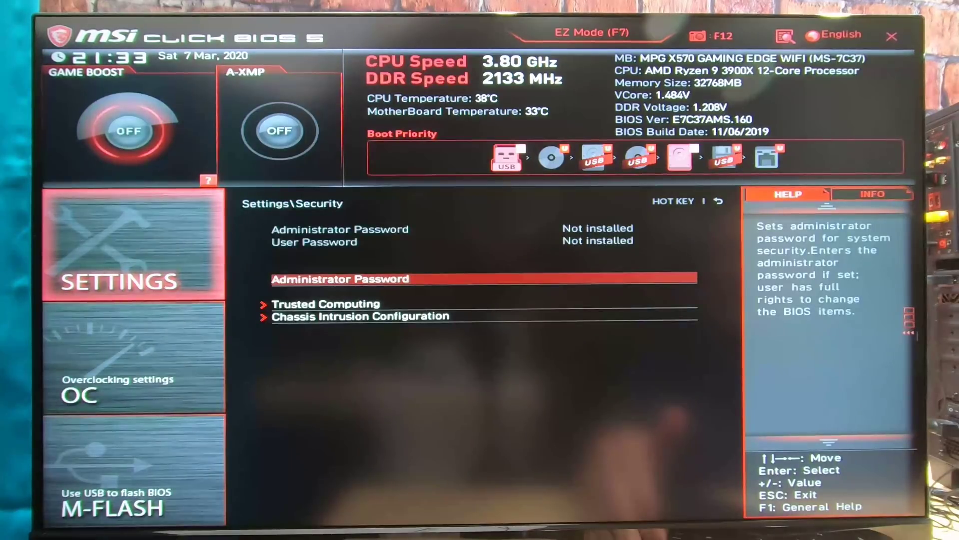
pyautogui.press('Escape')
# Save all BIOS changes and reboot the system.
pyautogui.press('Down')
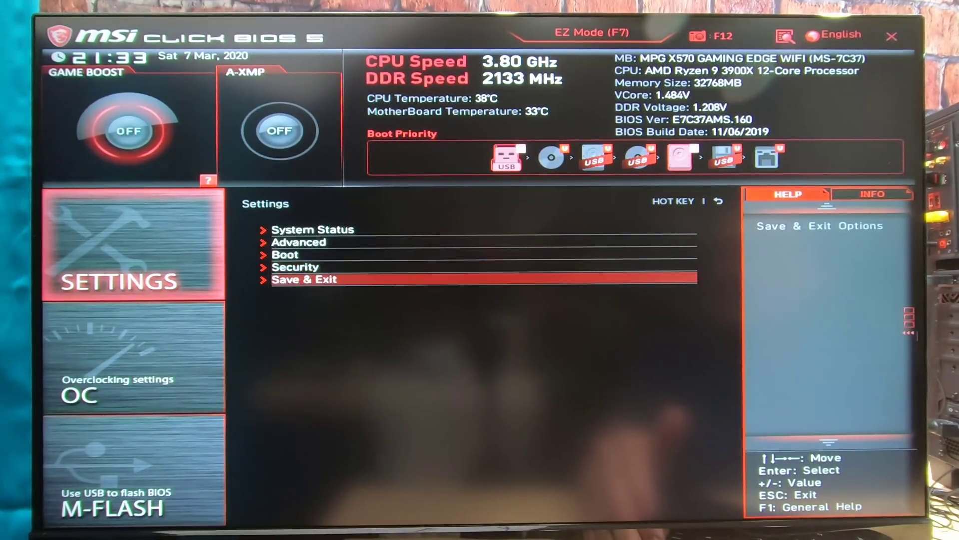
pyautogui.press('Return')
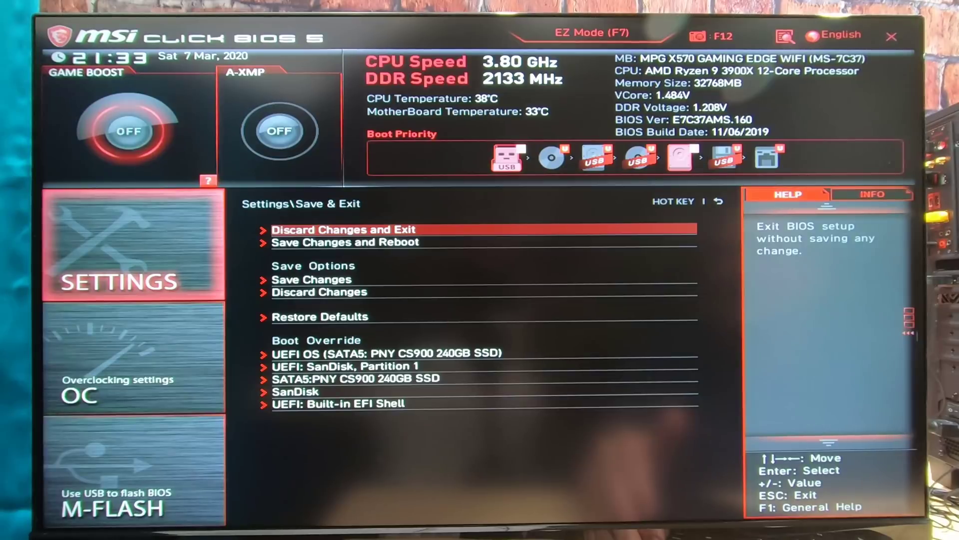
pyautogui.press('Down')
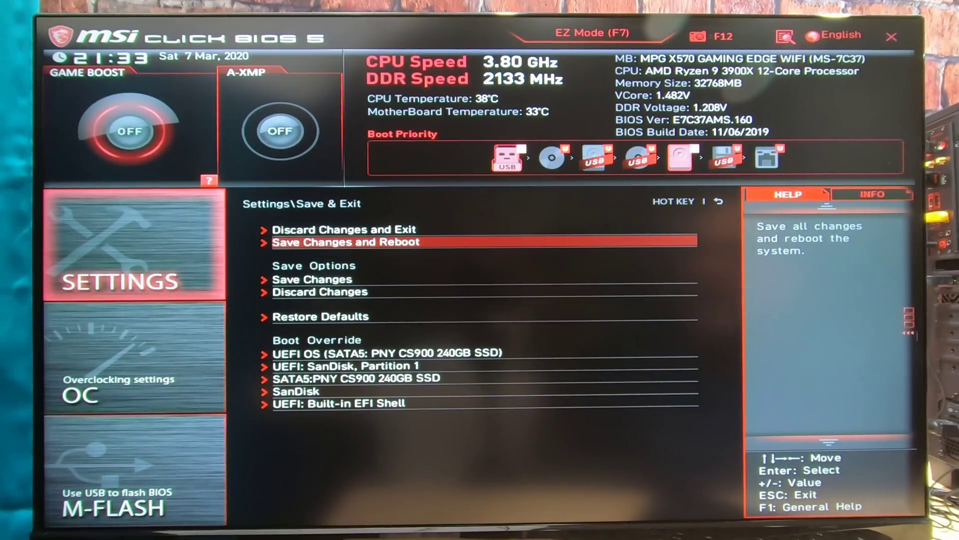
pyautogui.press('Return')
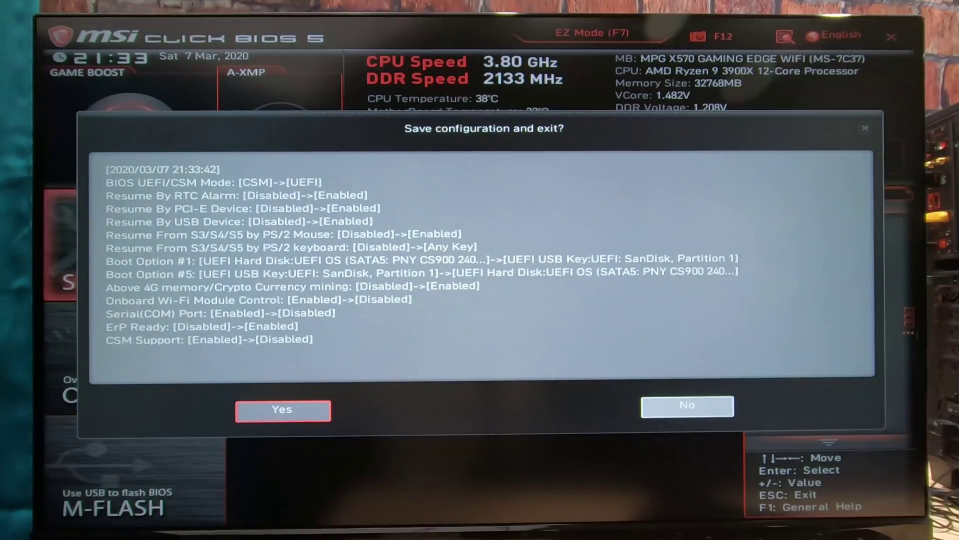
pyautogui.press('Return')
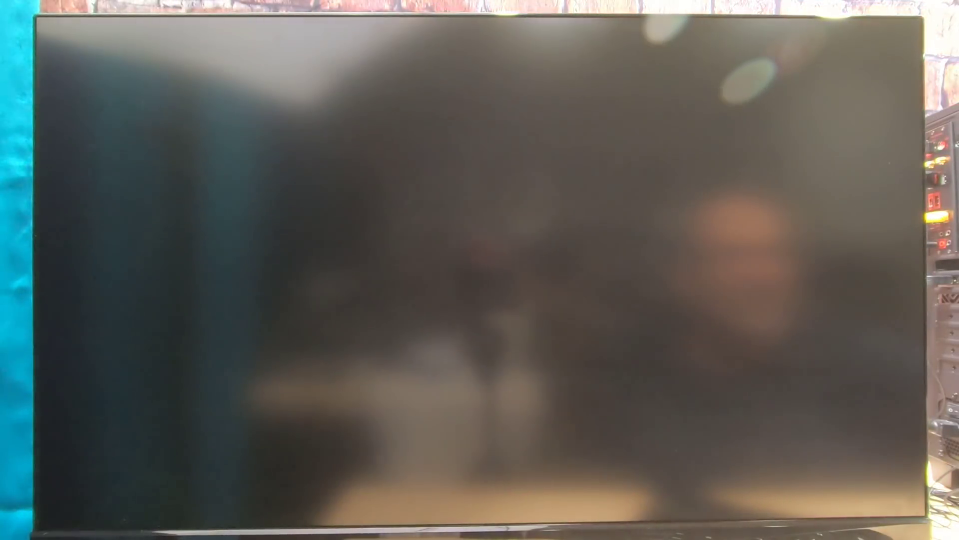